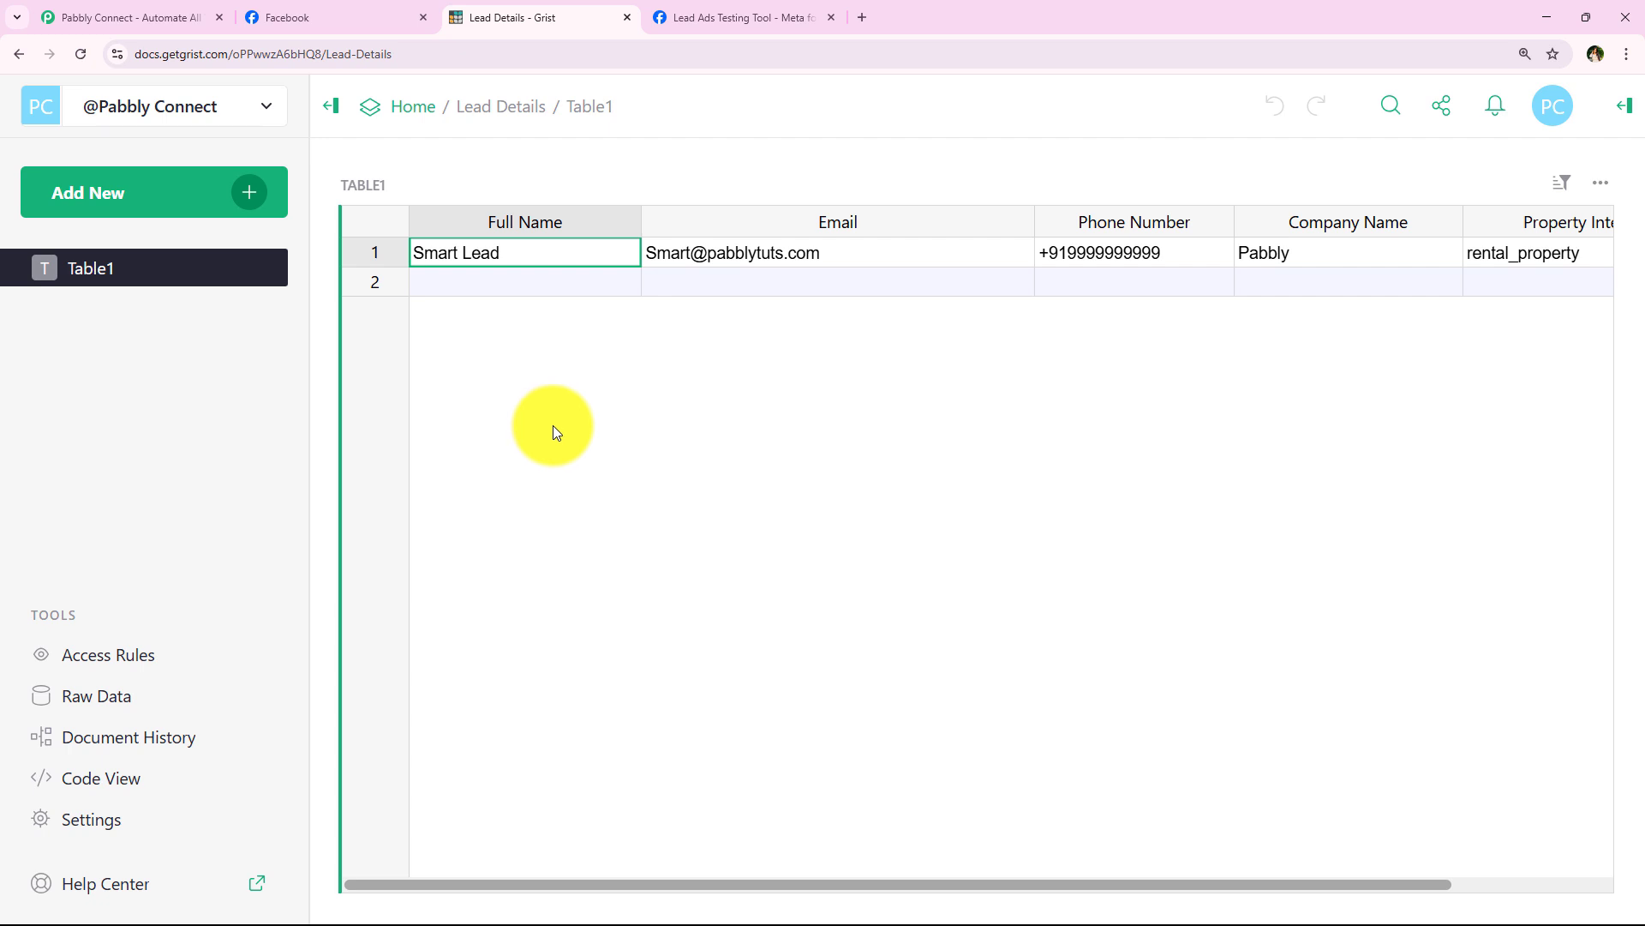
Step: Review the prefilled test lead form in Meta's Lead Ads Testing Tool and submit it
left_click(686, 17)
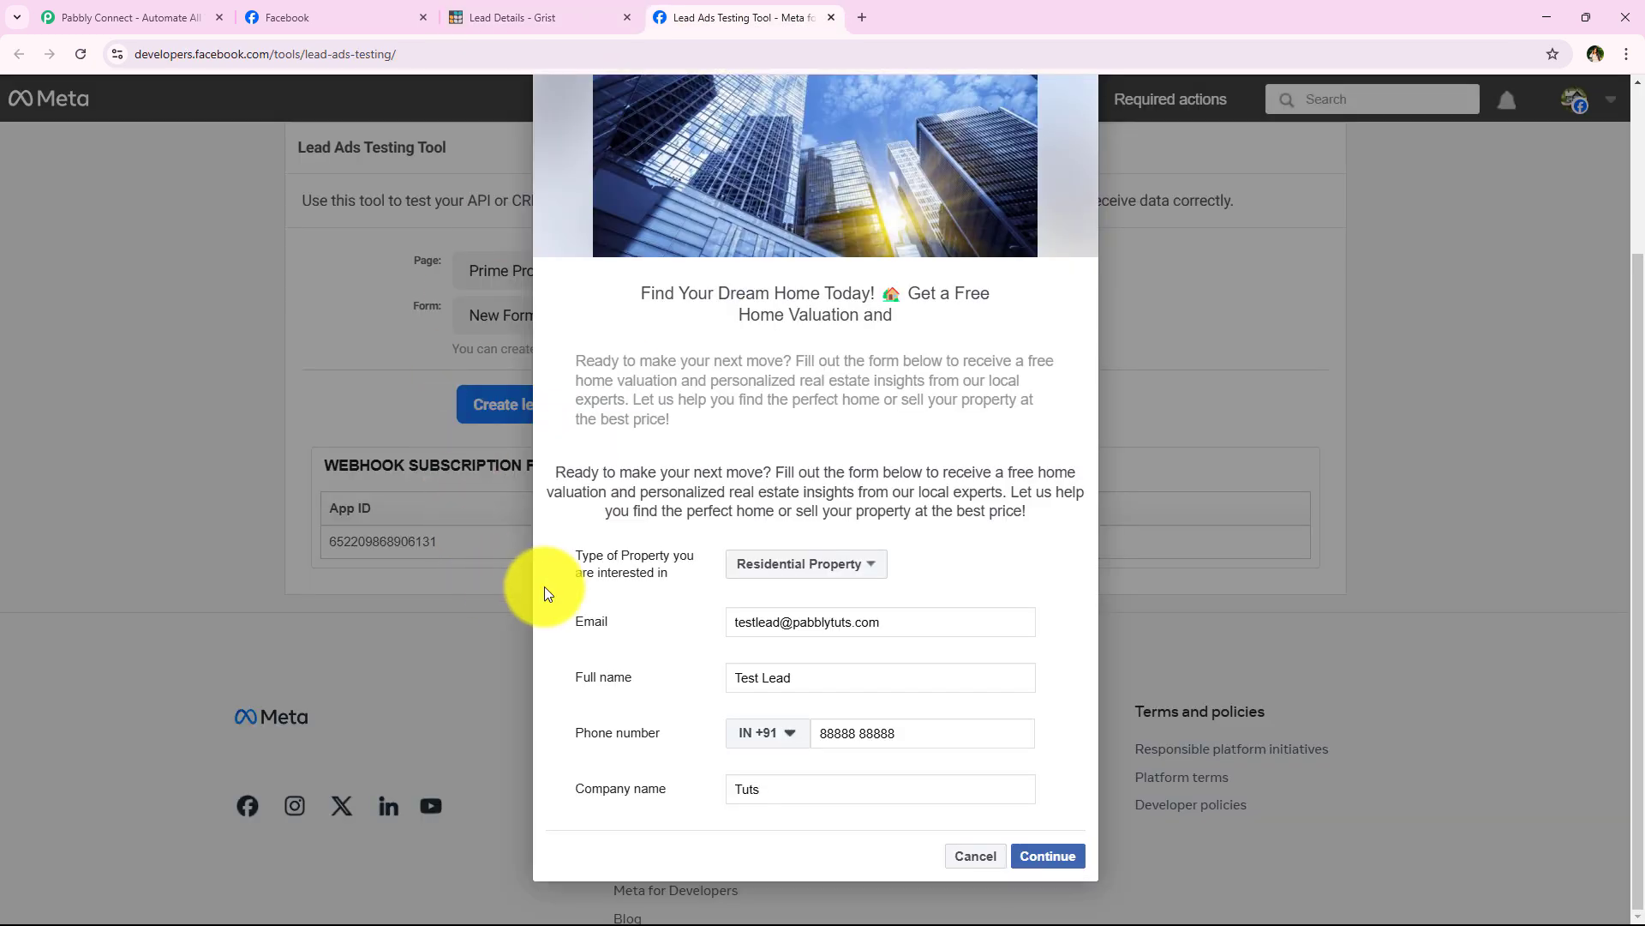
left_click_drag(826, 677, 631, 713)
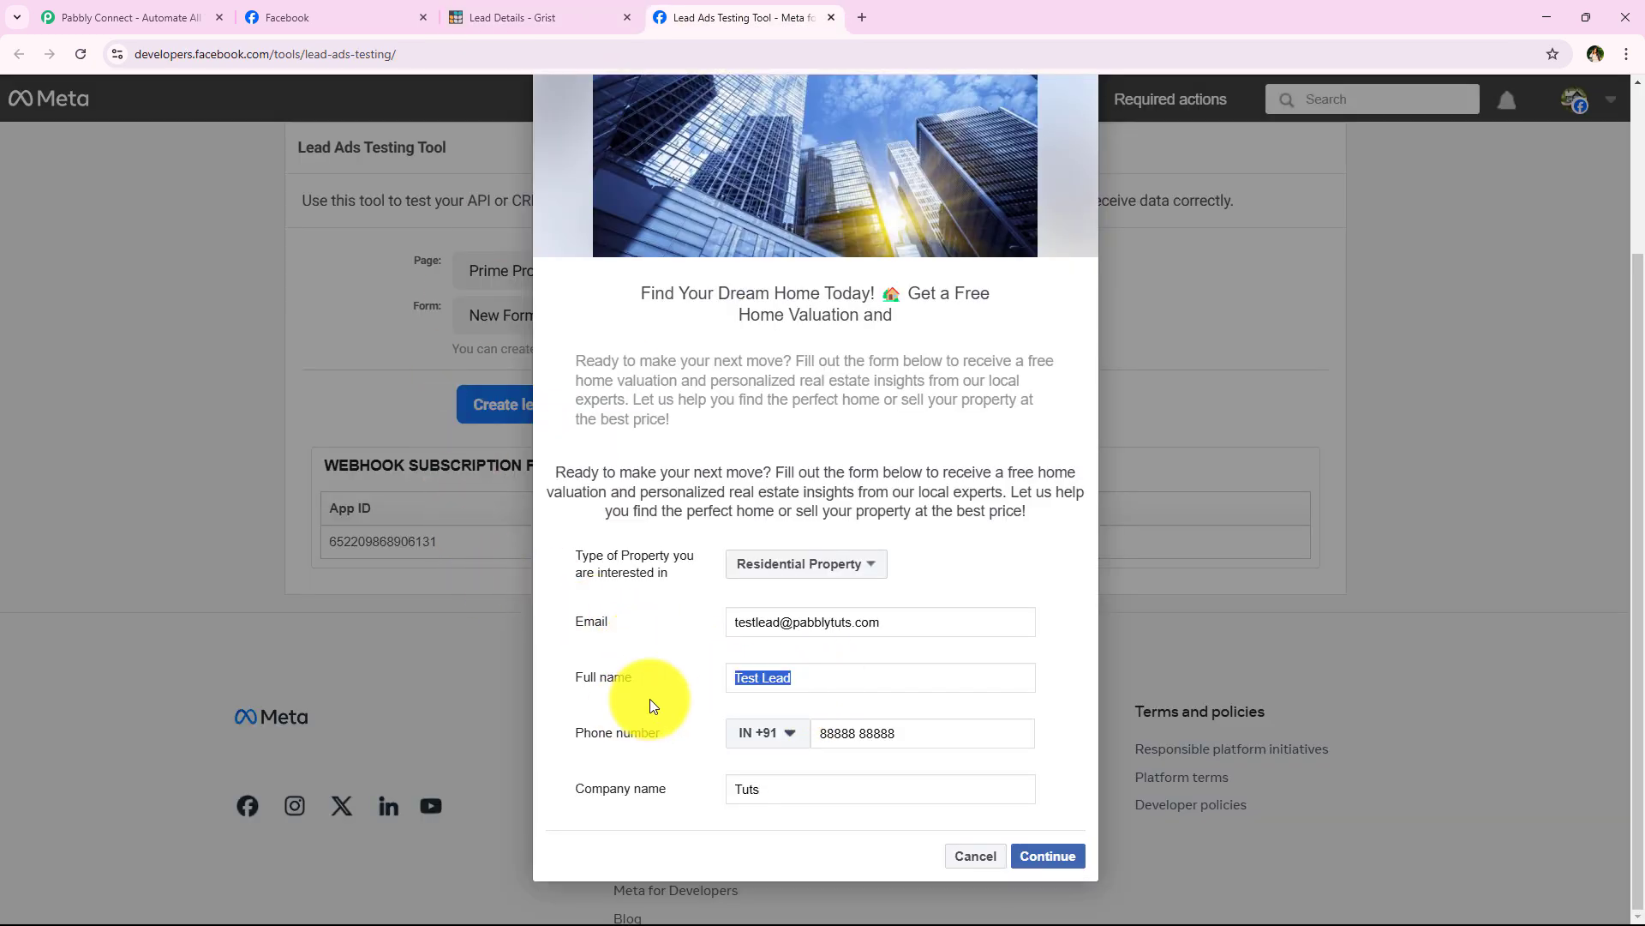
left_click(651, 698)
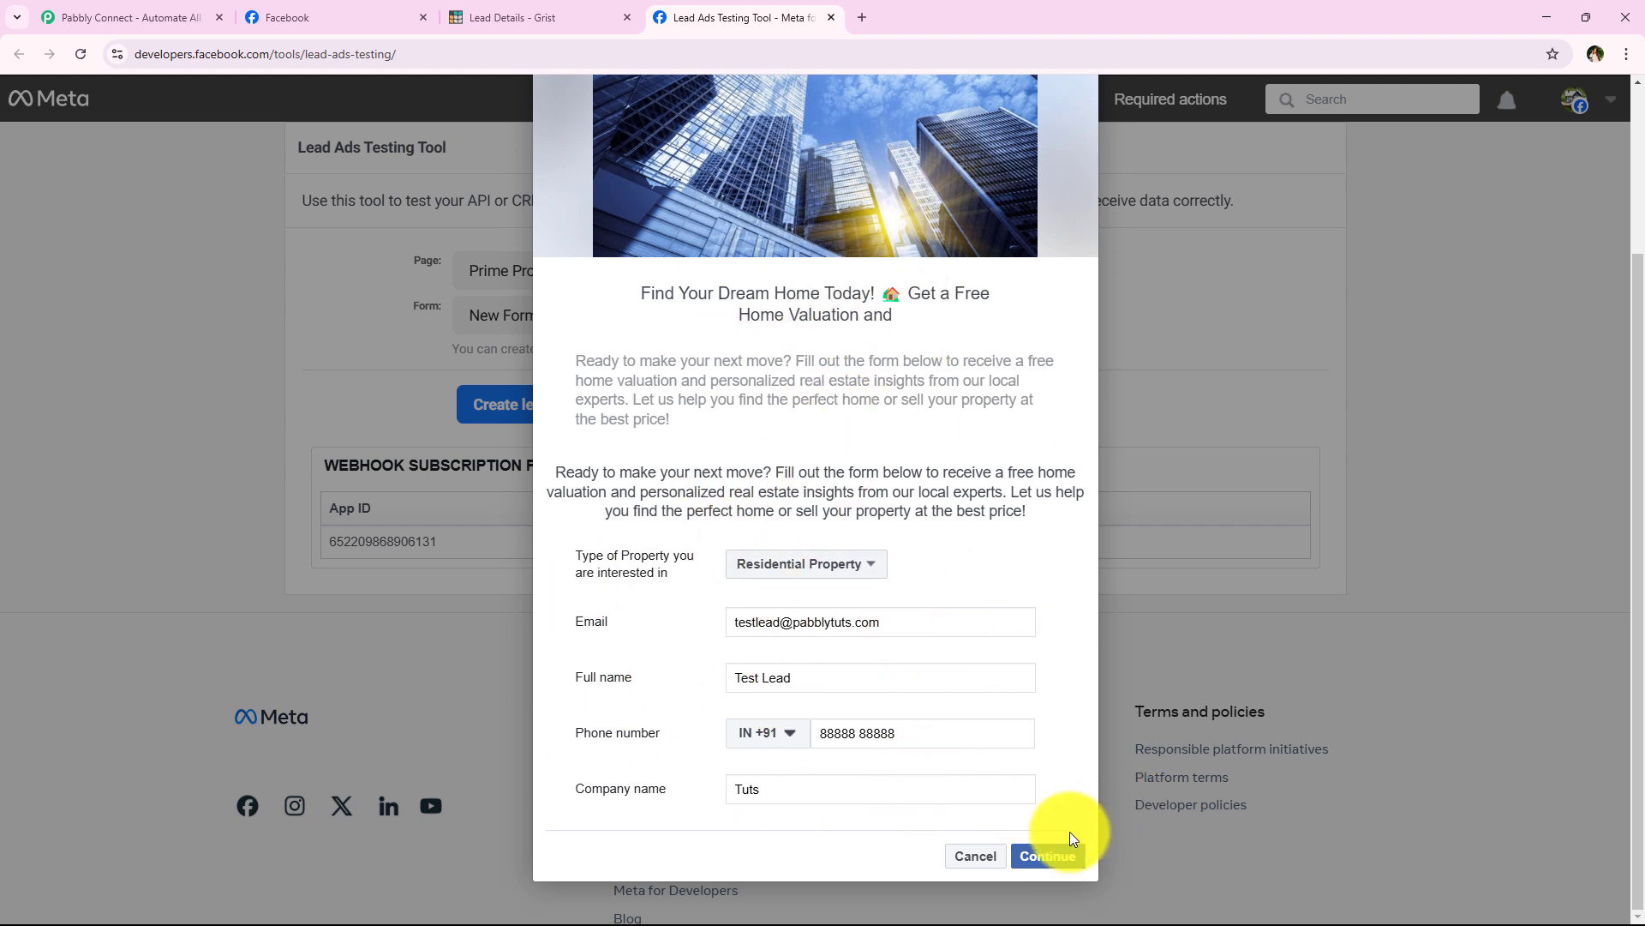
left_click(1054, 854)
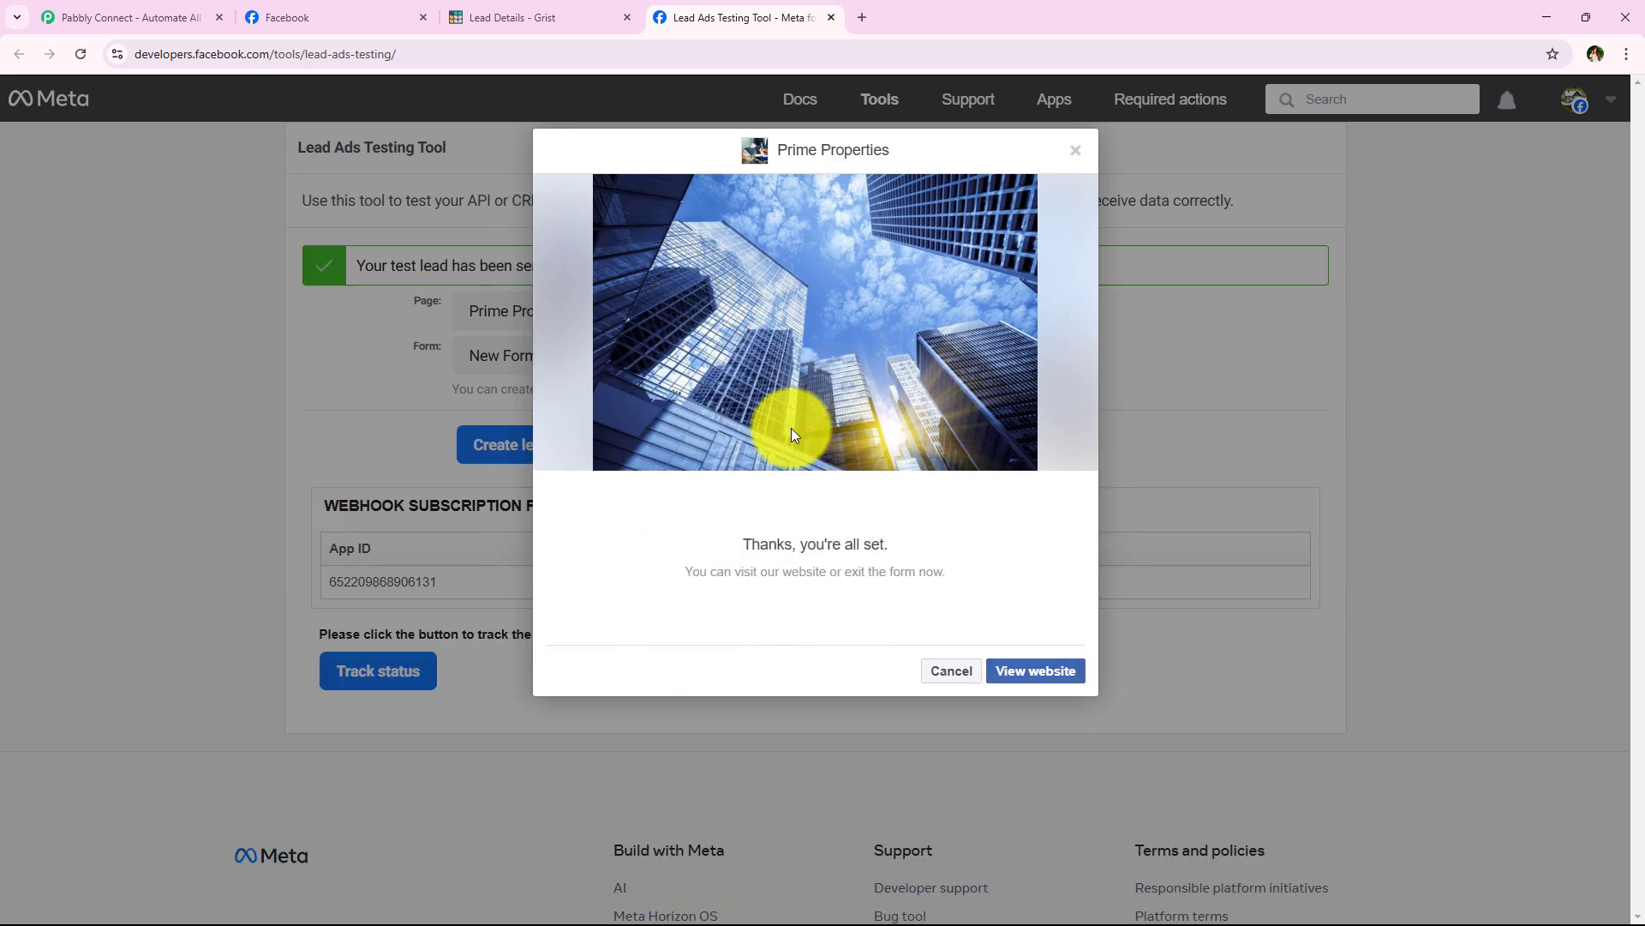
left_click(550, 15)
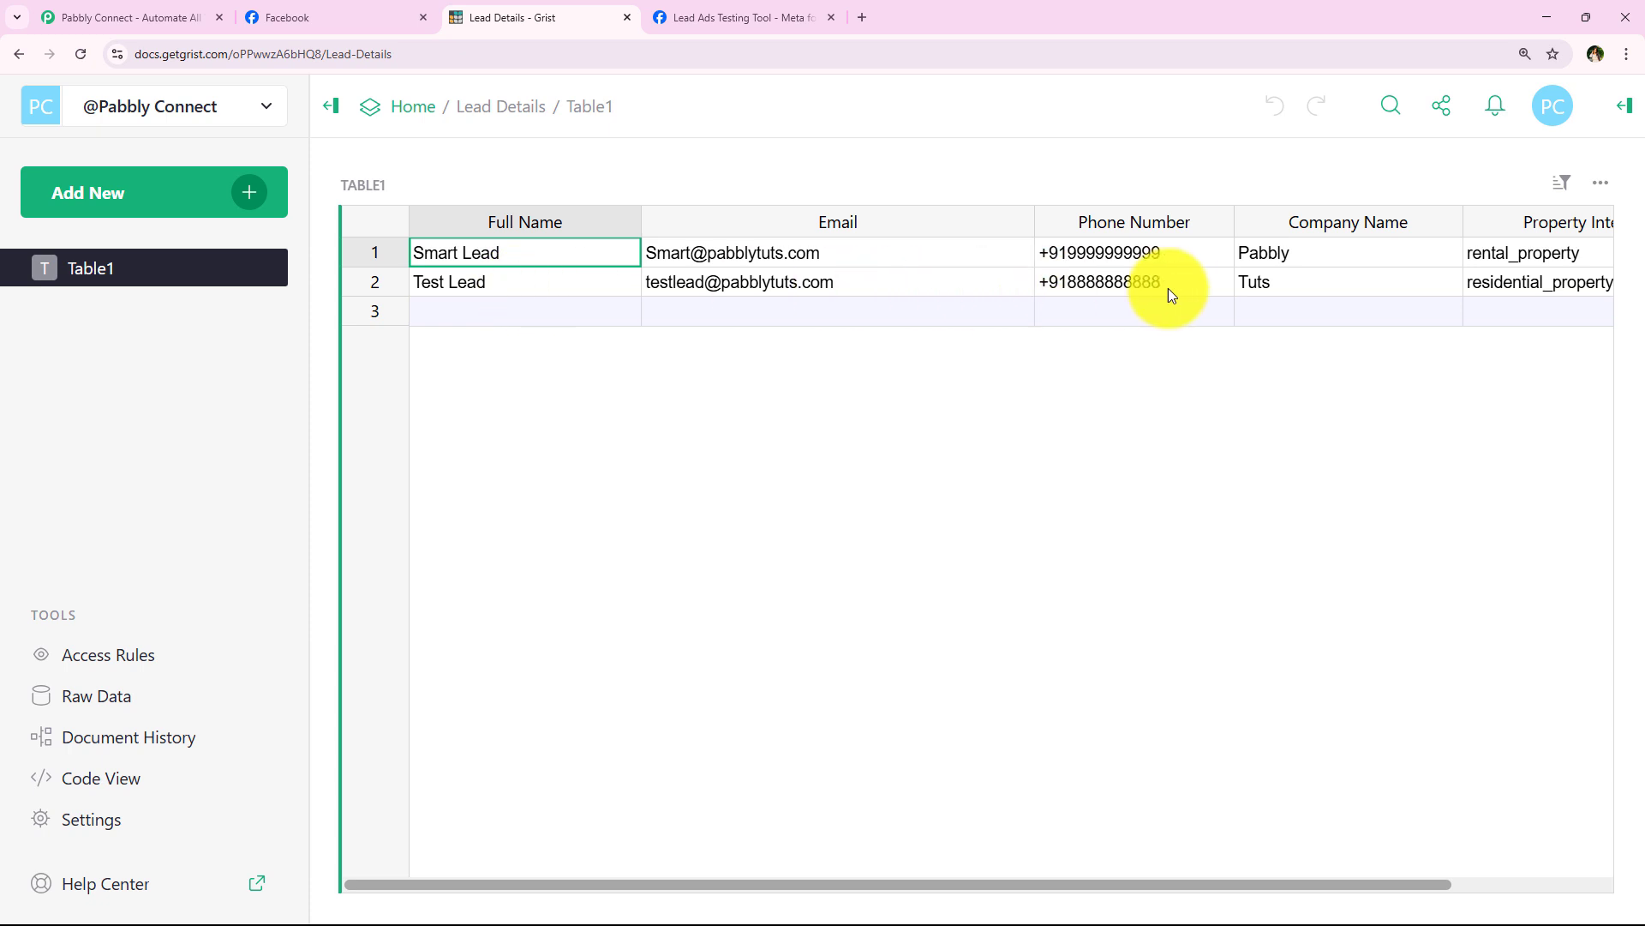
Step: Check row 2's name, email, phone, company and residential_property interest in Grist
left_click(517, 290)
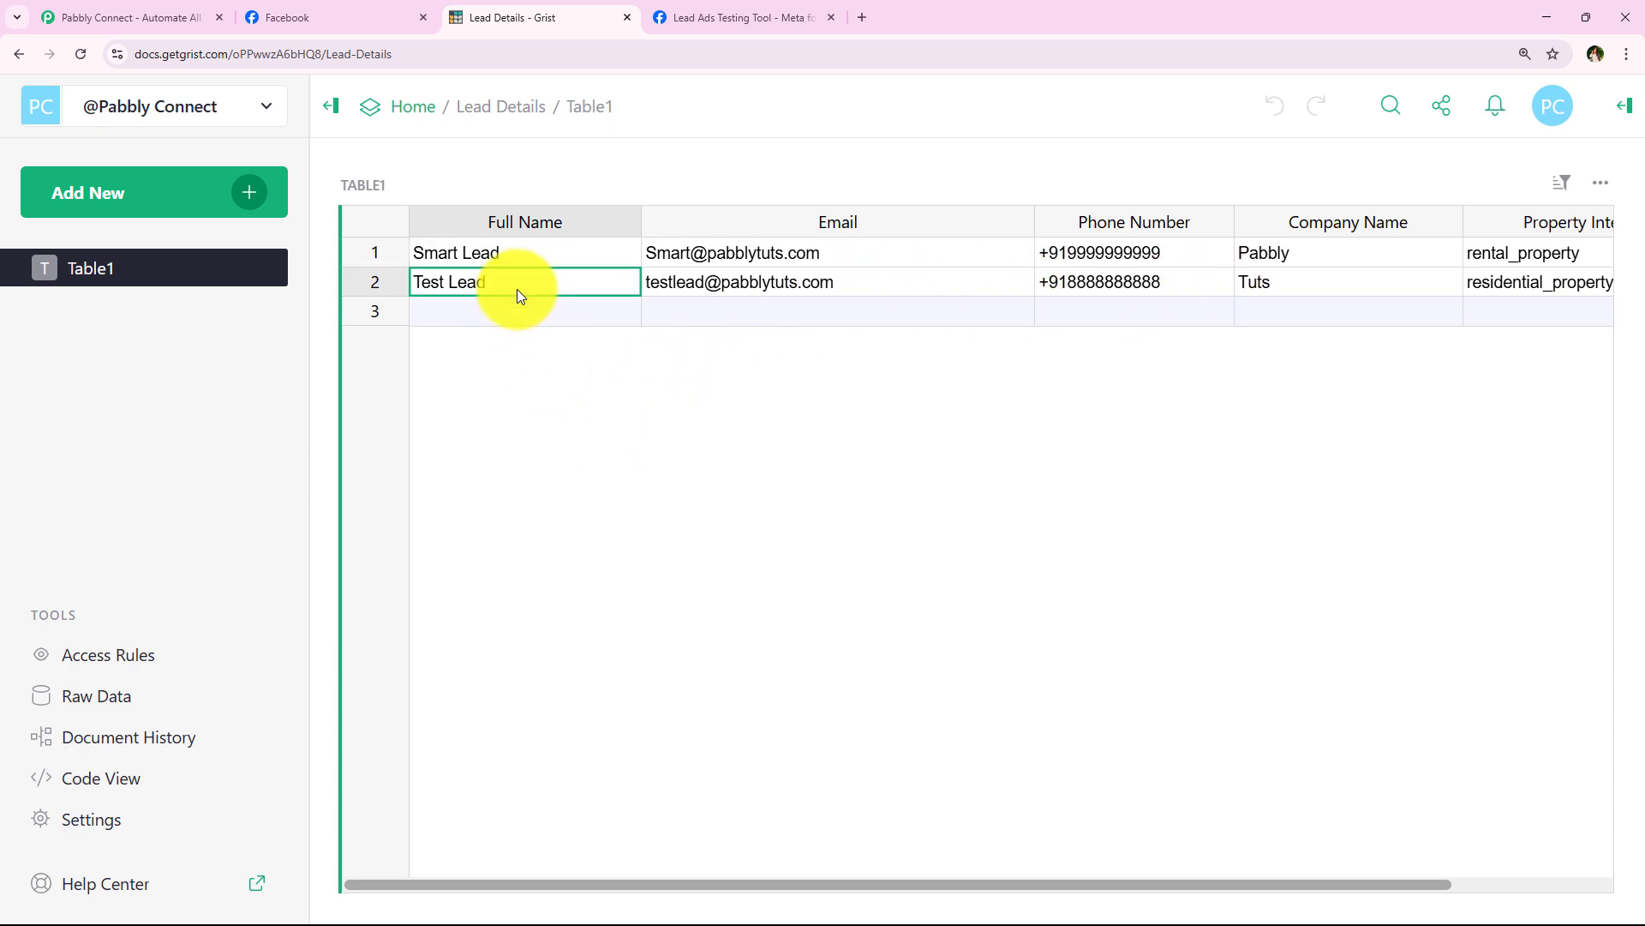
left_click(852, 283)
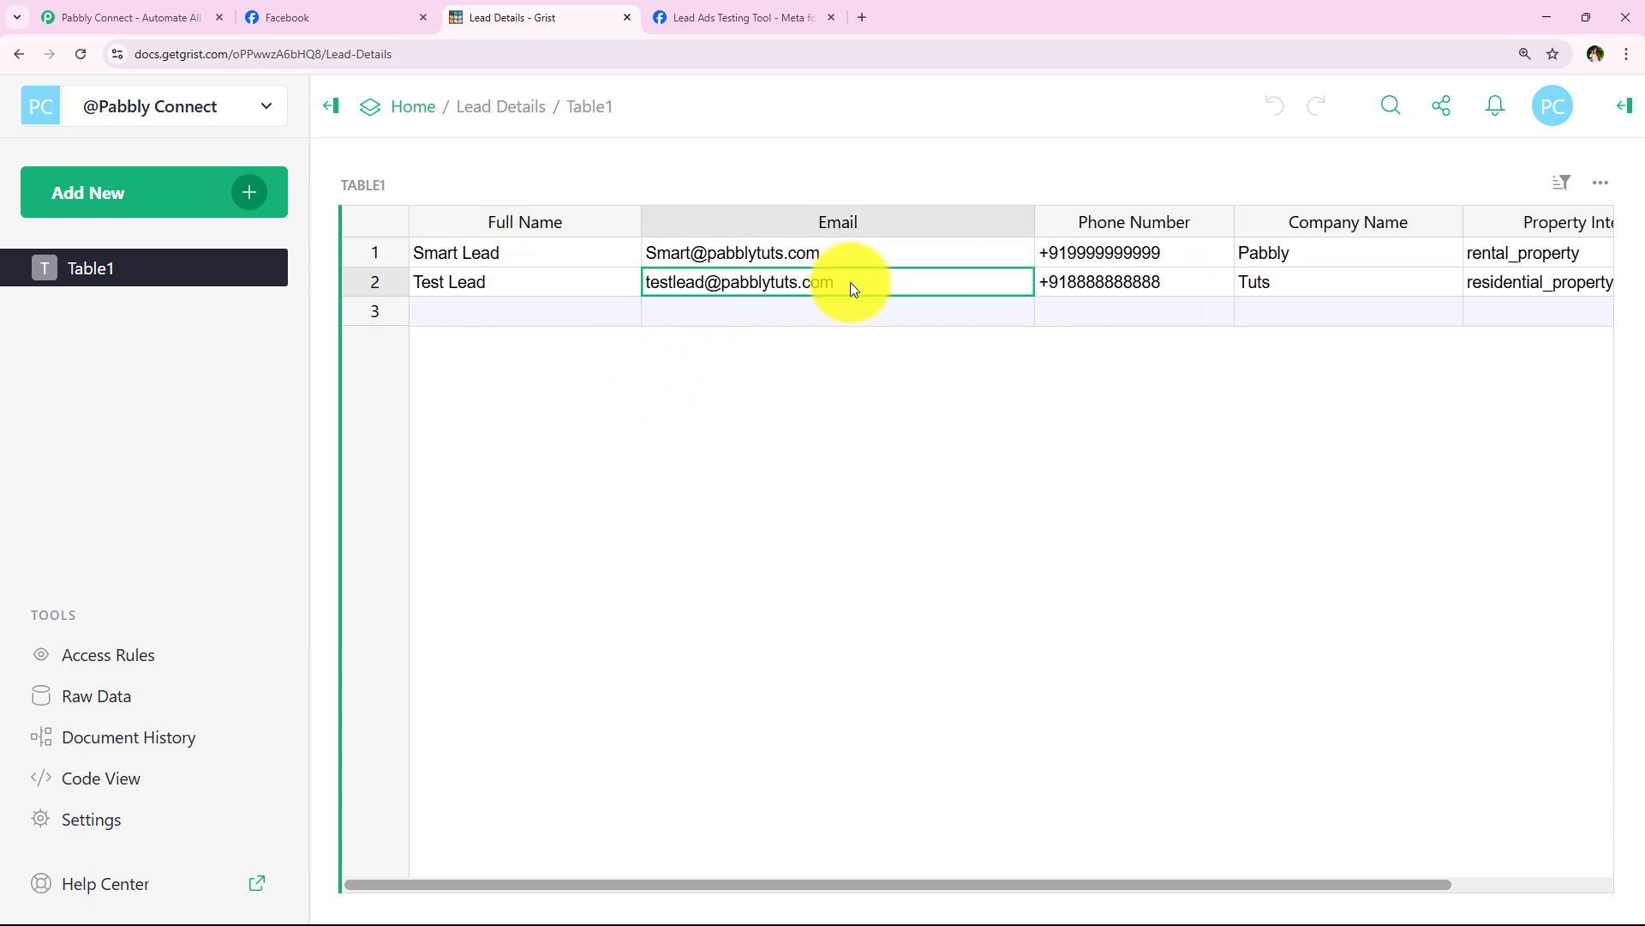
left_click(1216, 280)
left_click(1308, 285)
left_click(1492, 286)
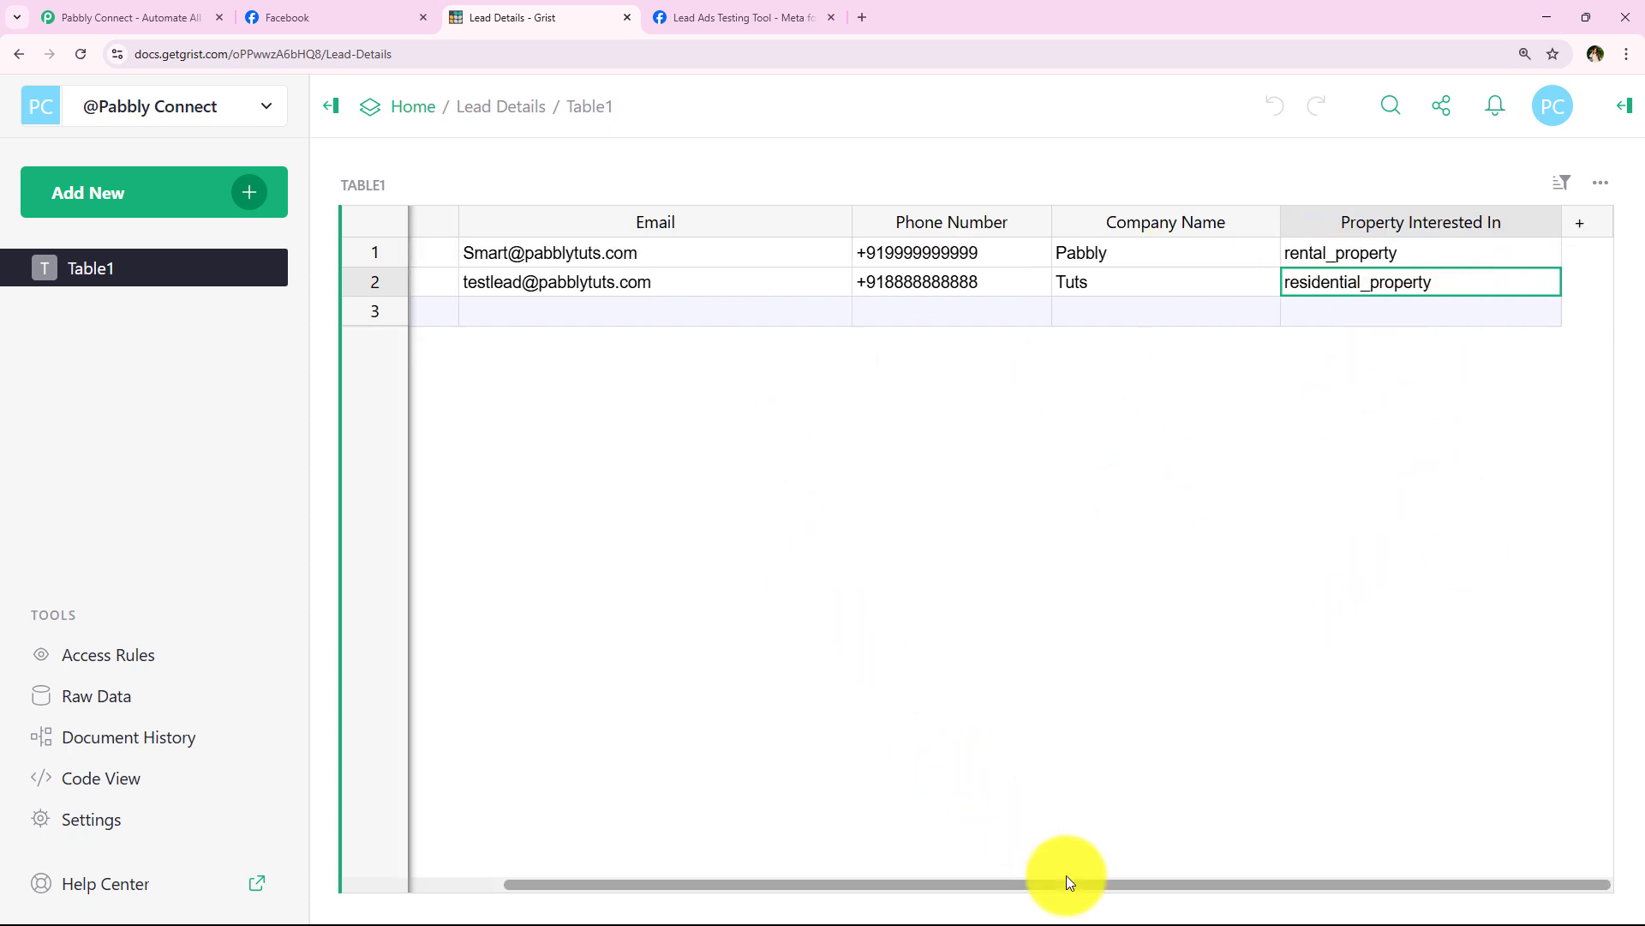
left_click_drag(1071, 882, 805, 881)
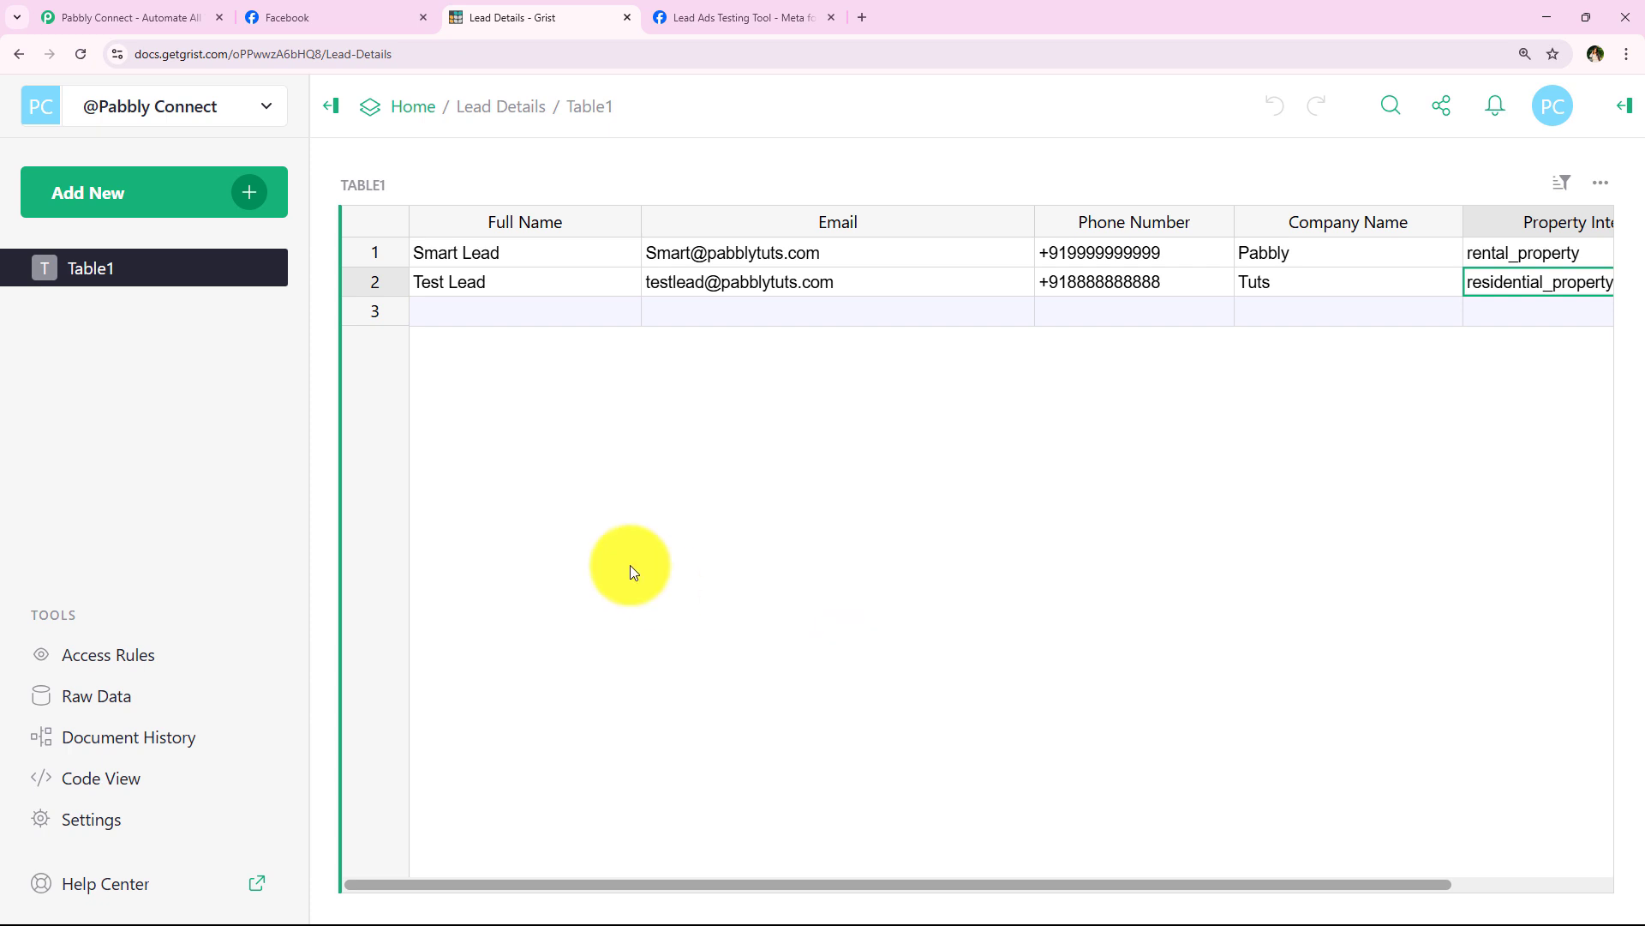
left_click(112, 17)
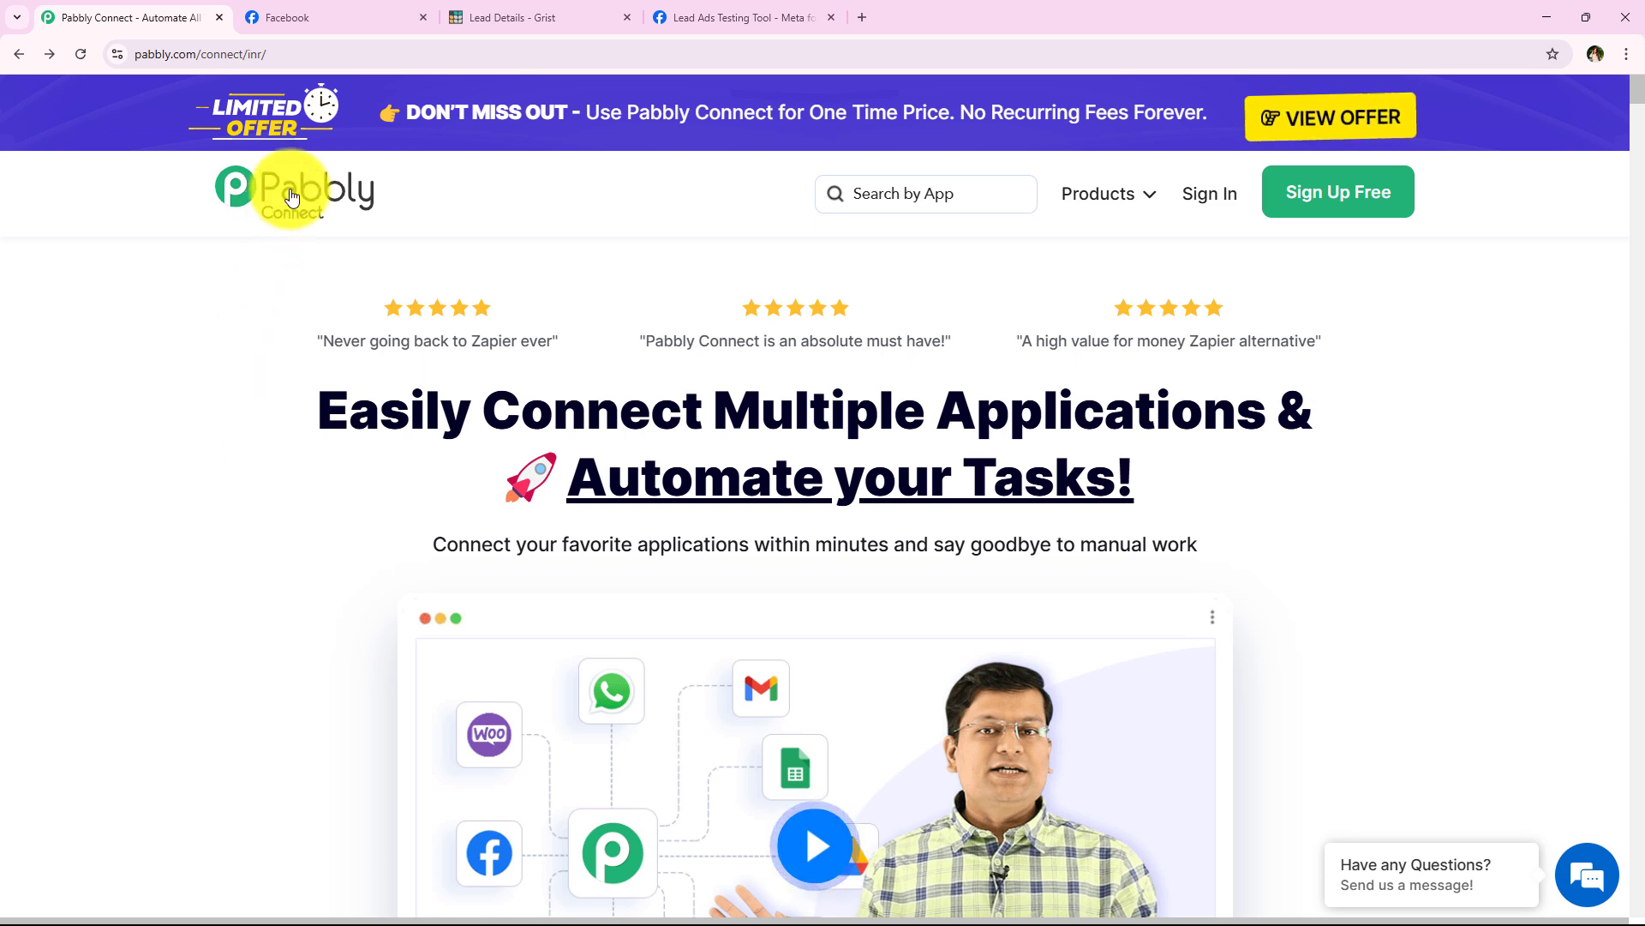
Step: Sign in to the Pabbly account from pabbly.com
left_click(308, 55)
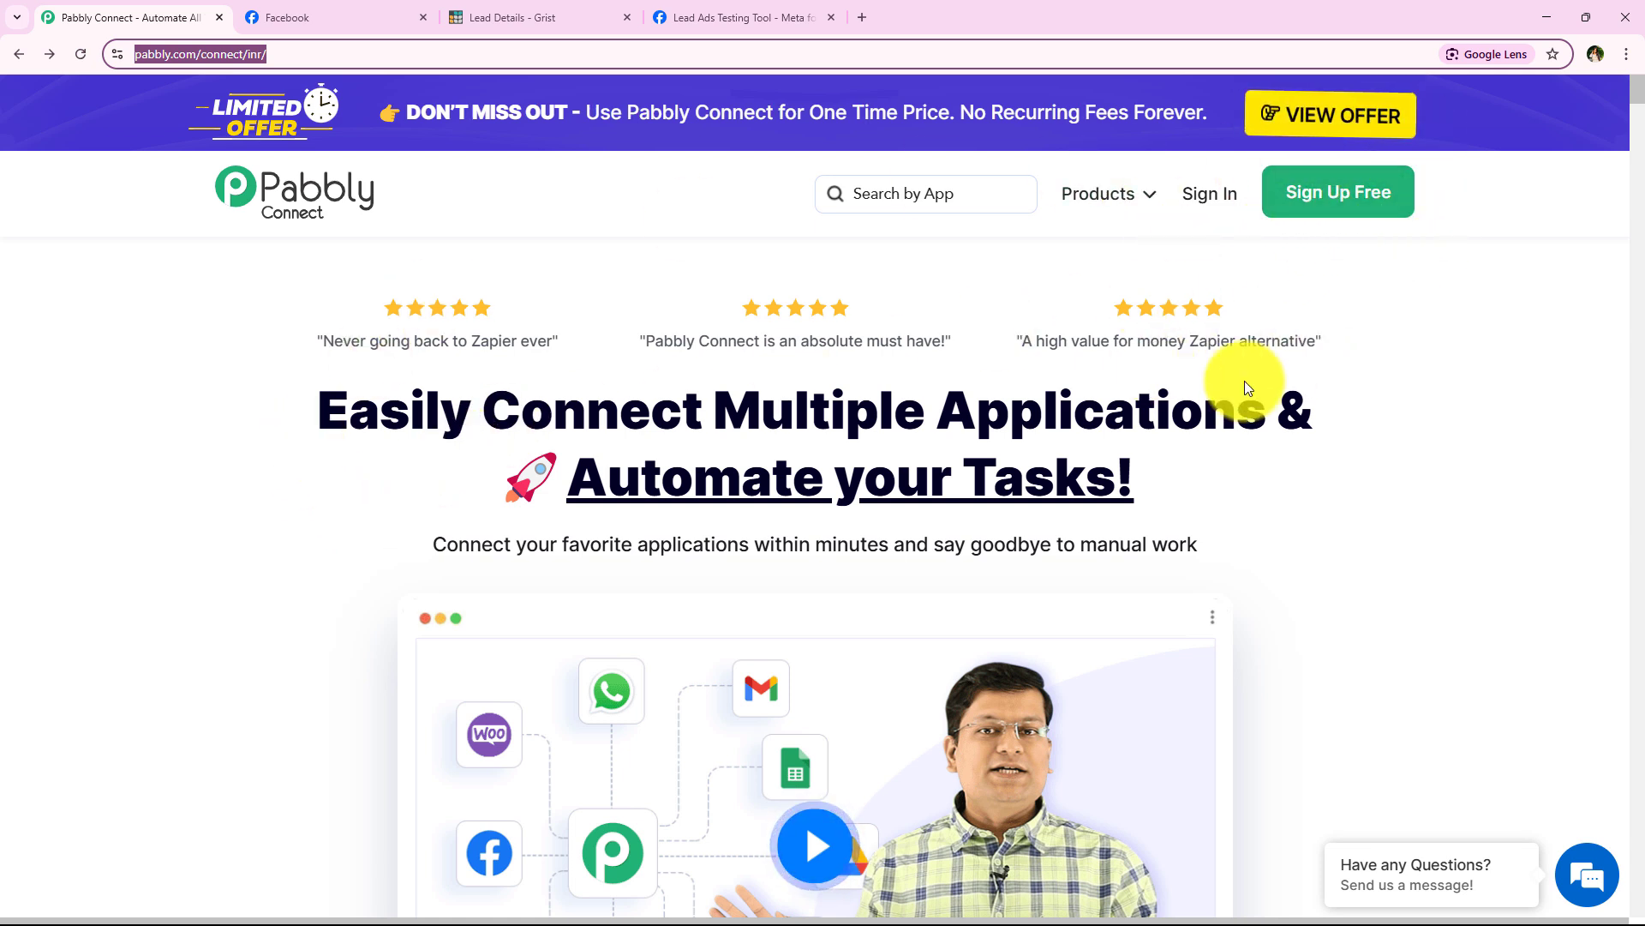
left_click_drag(294, 404, 1278, 477)
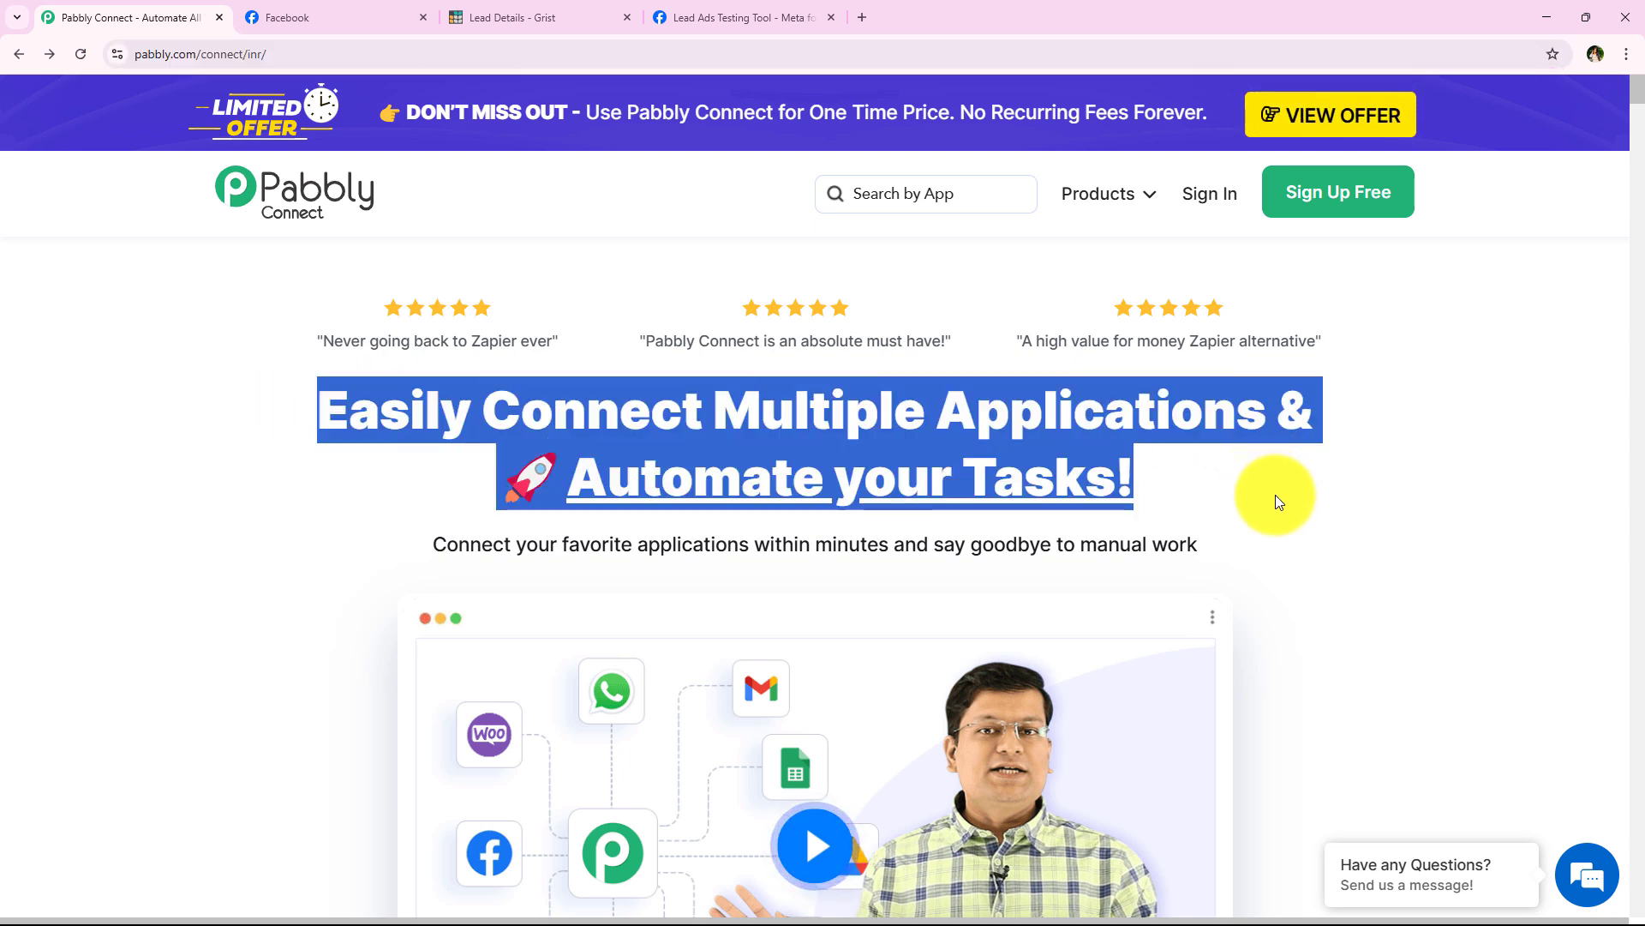
left_click(1212, 451)
left_click(1196, 204)
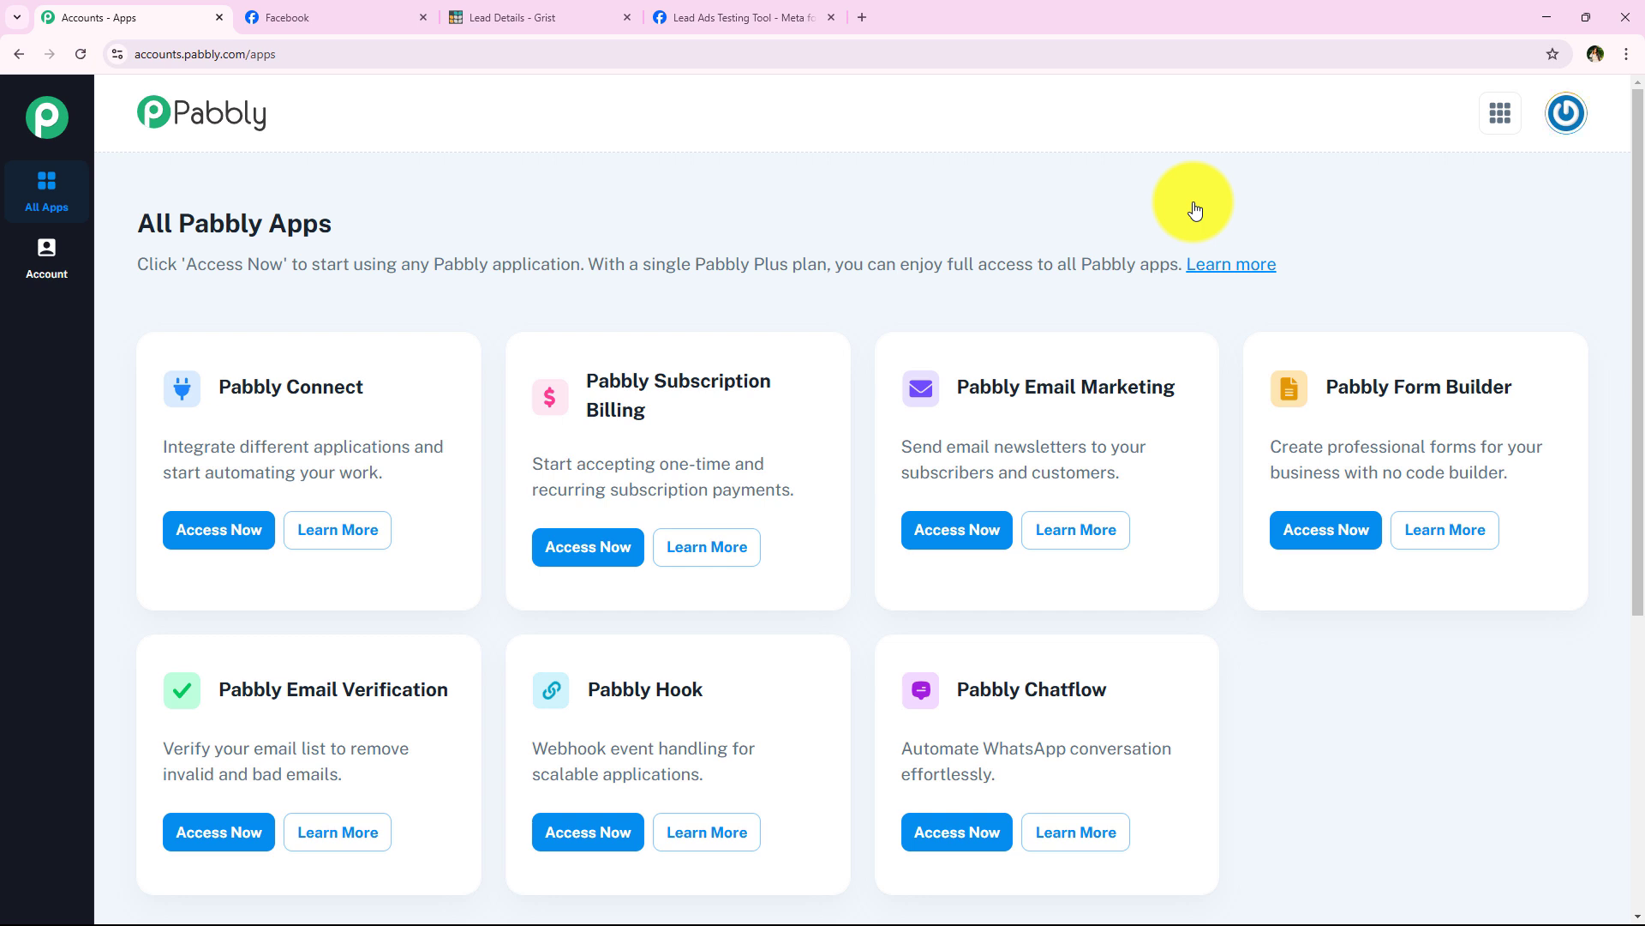
Step: Launch Pabbly Connect from the All Pabbly Apps list
scroll(862, 433, "down", 2)
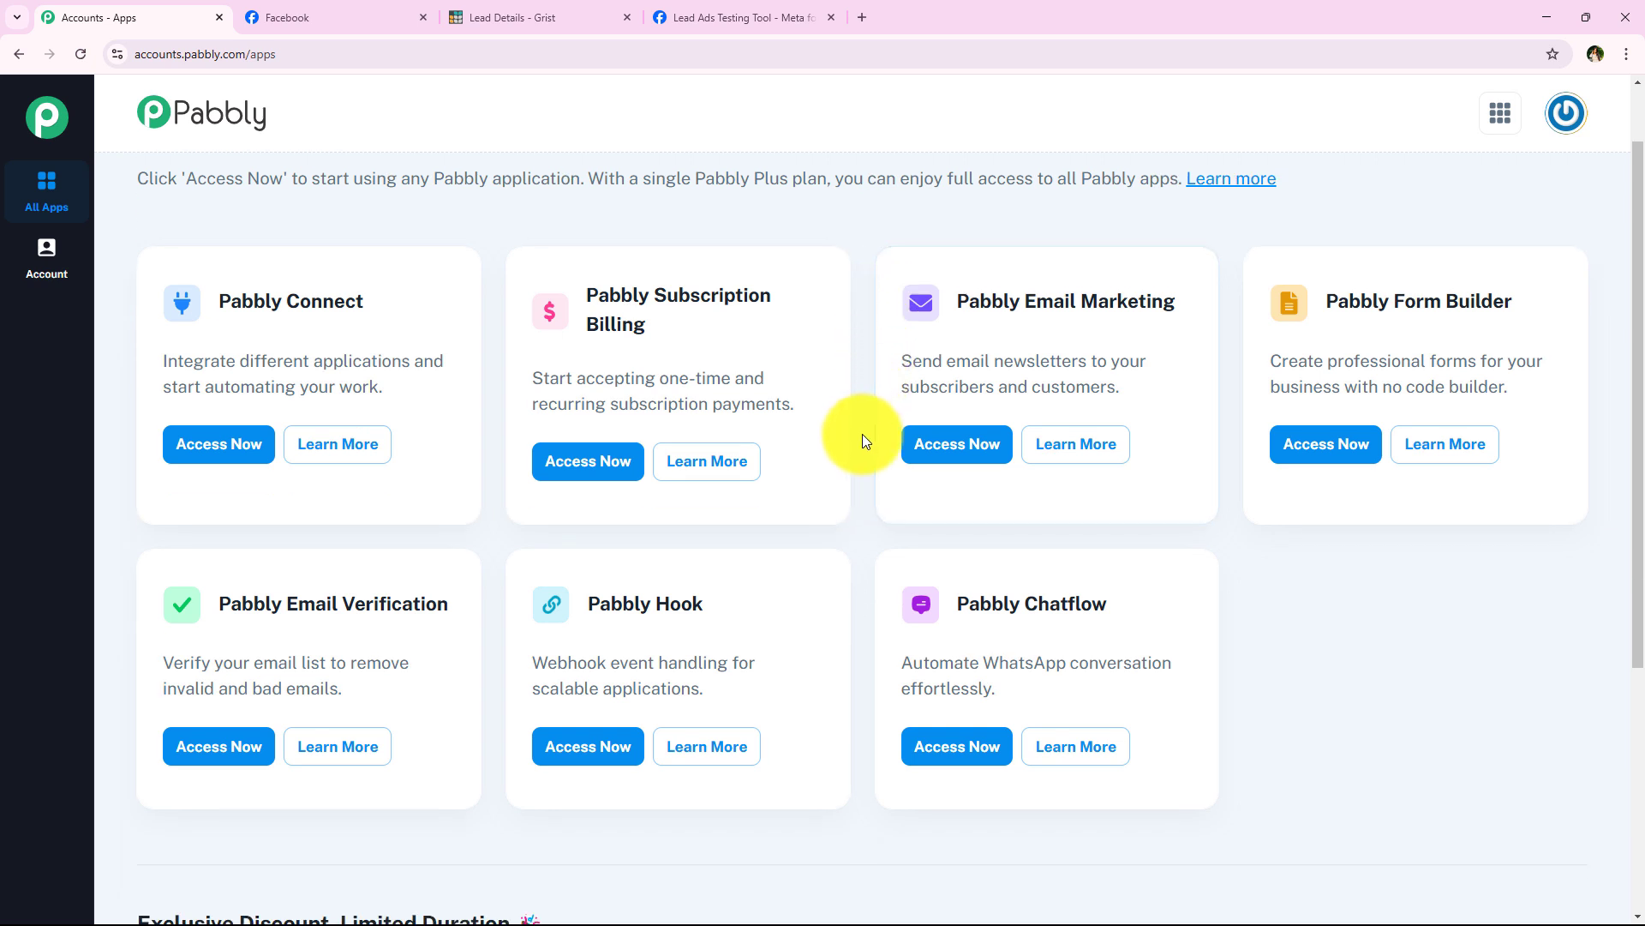
scroll(862, 434, "up", 2)
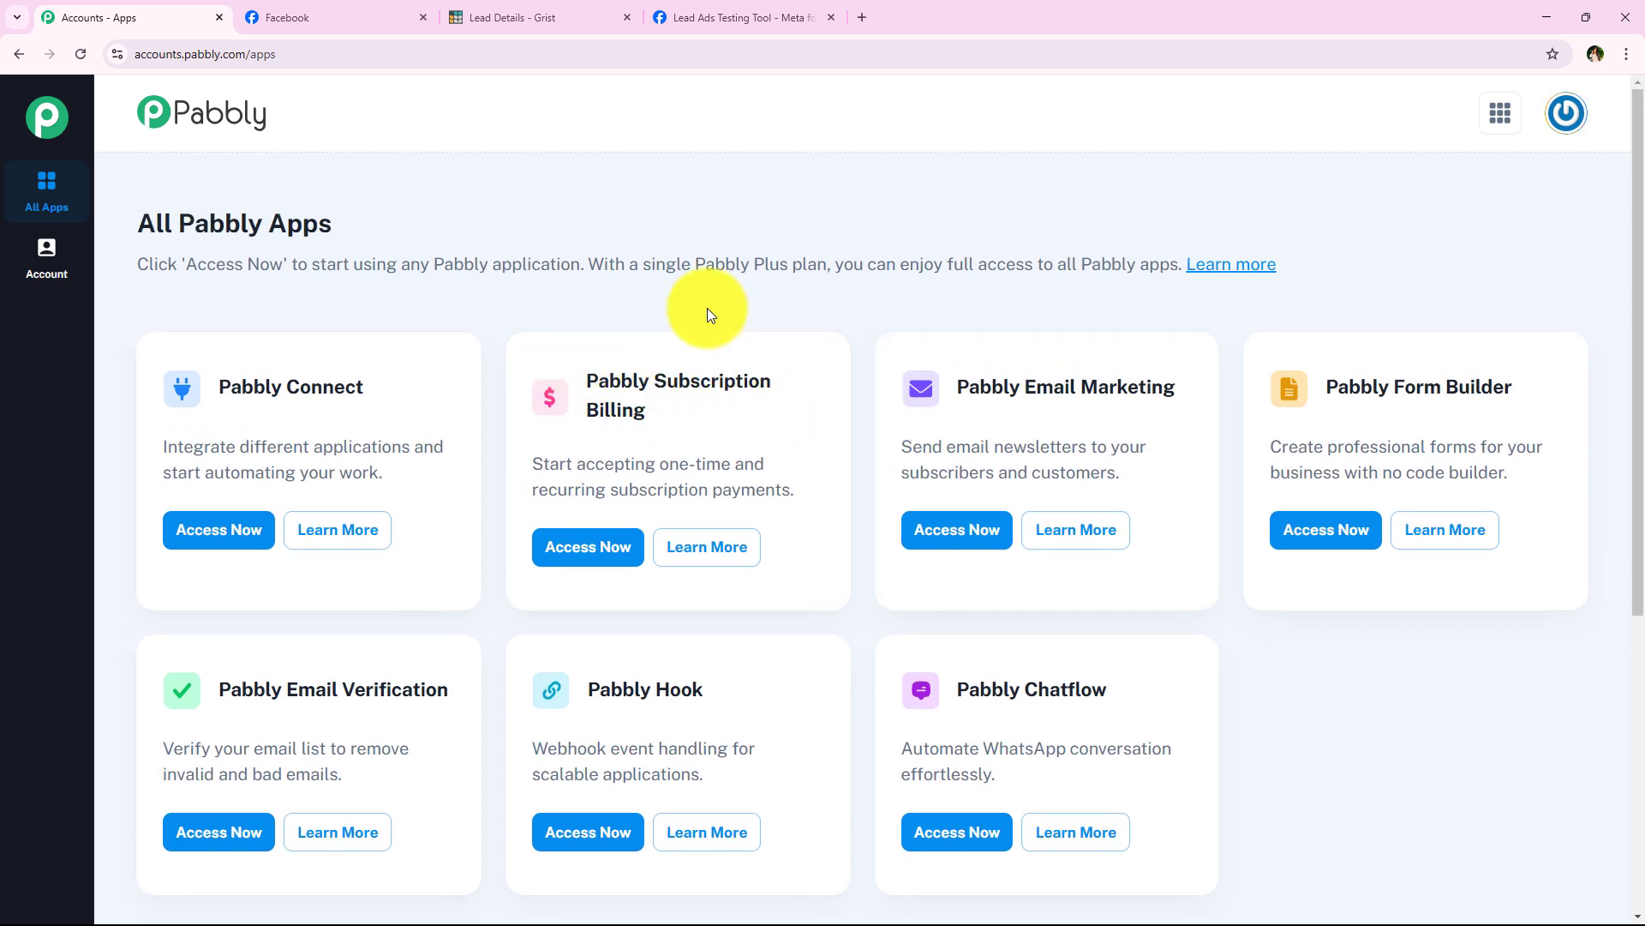
left_click_drag(216, 377, 404, 445)
left_click(306, 472)
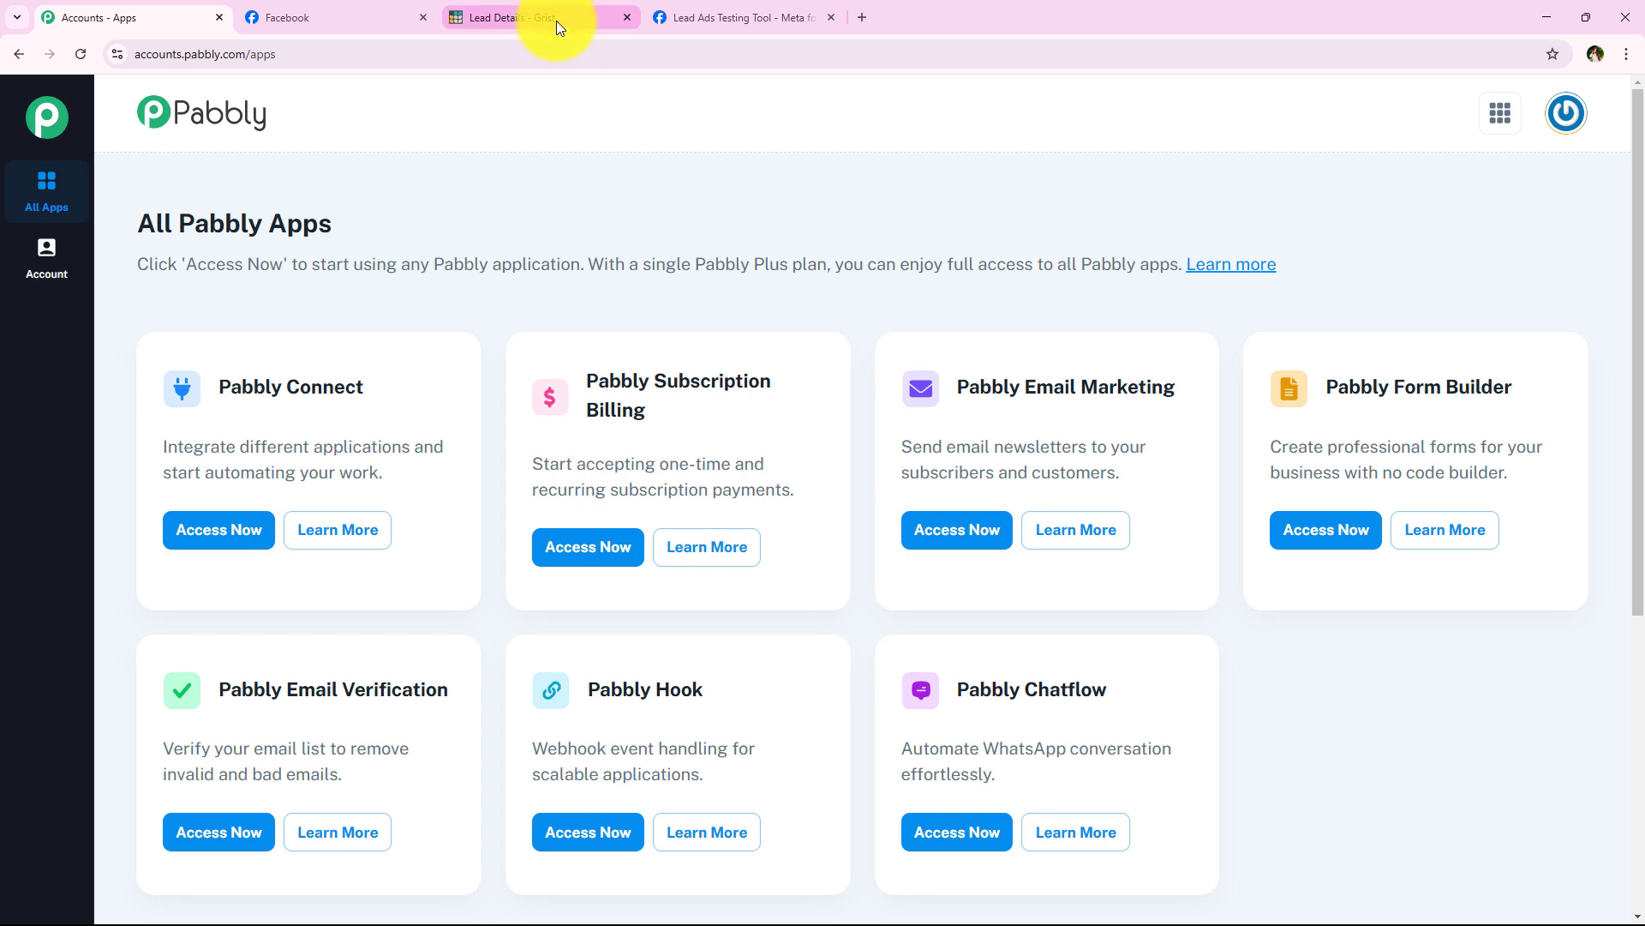
left_click(225, 527)
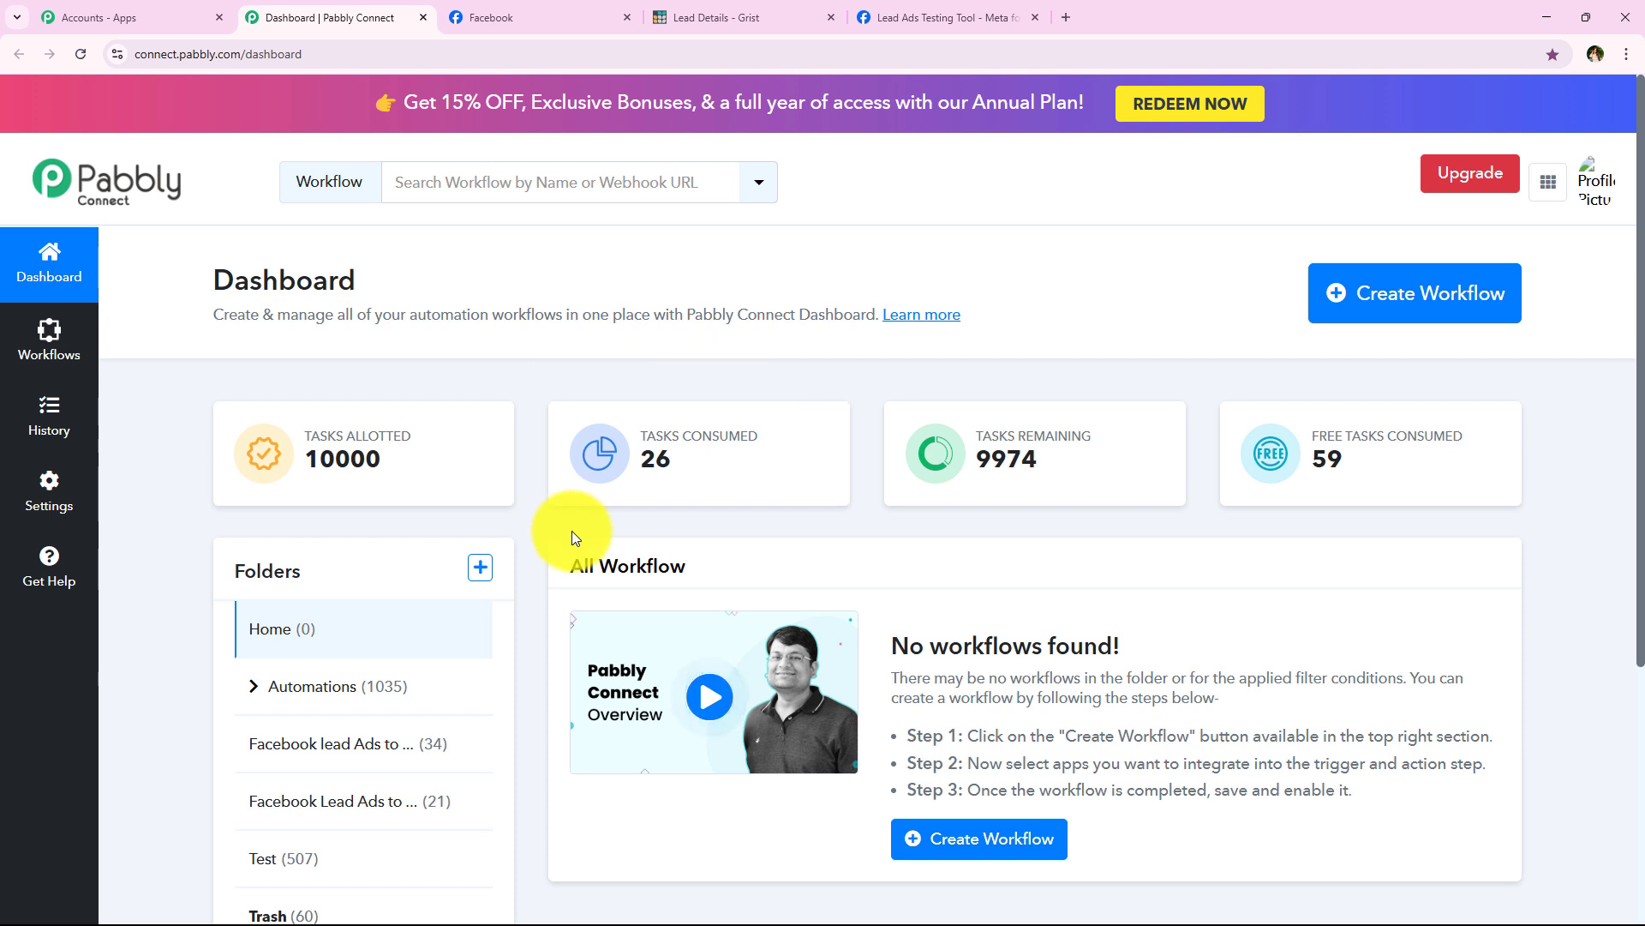
Step: Start a new workflow and place it in the Automations folder
left_click_drag(204, 264, 363, 276)
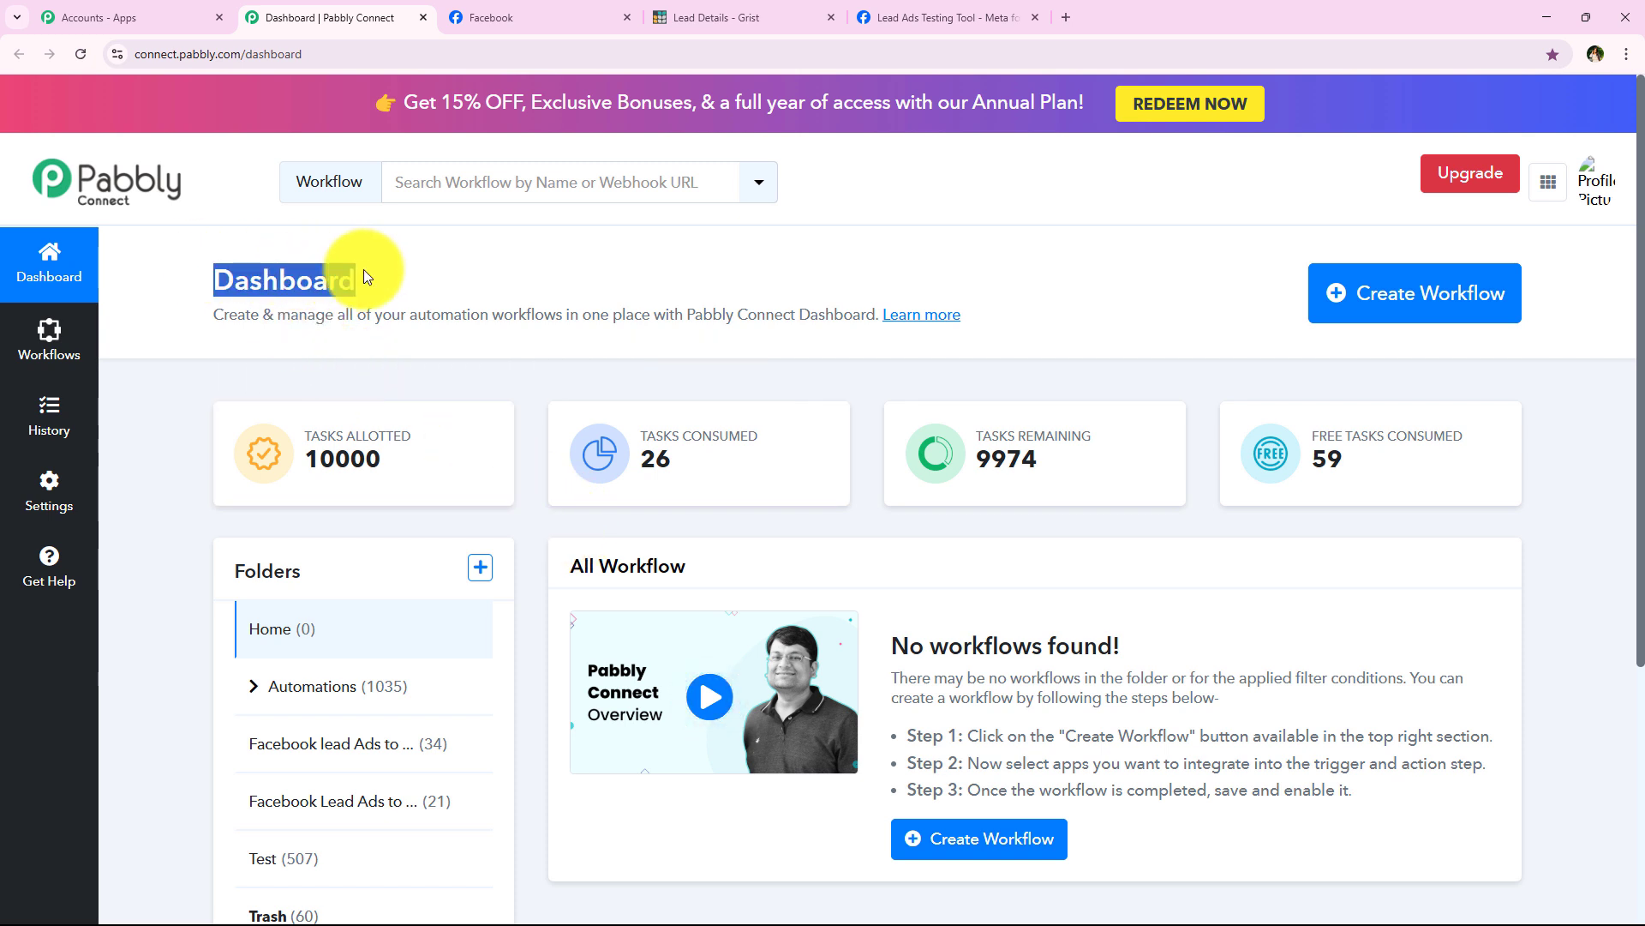
left_click(596, 239)
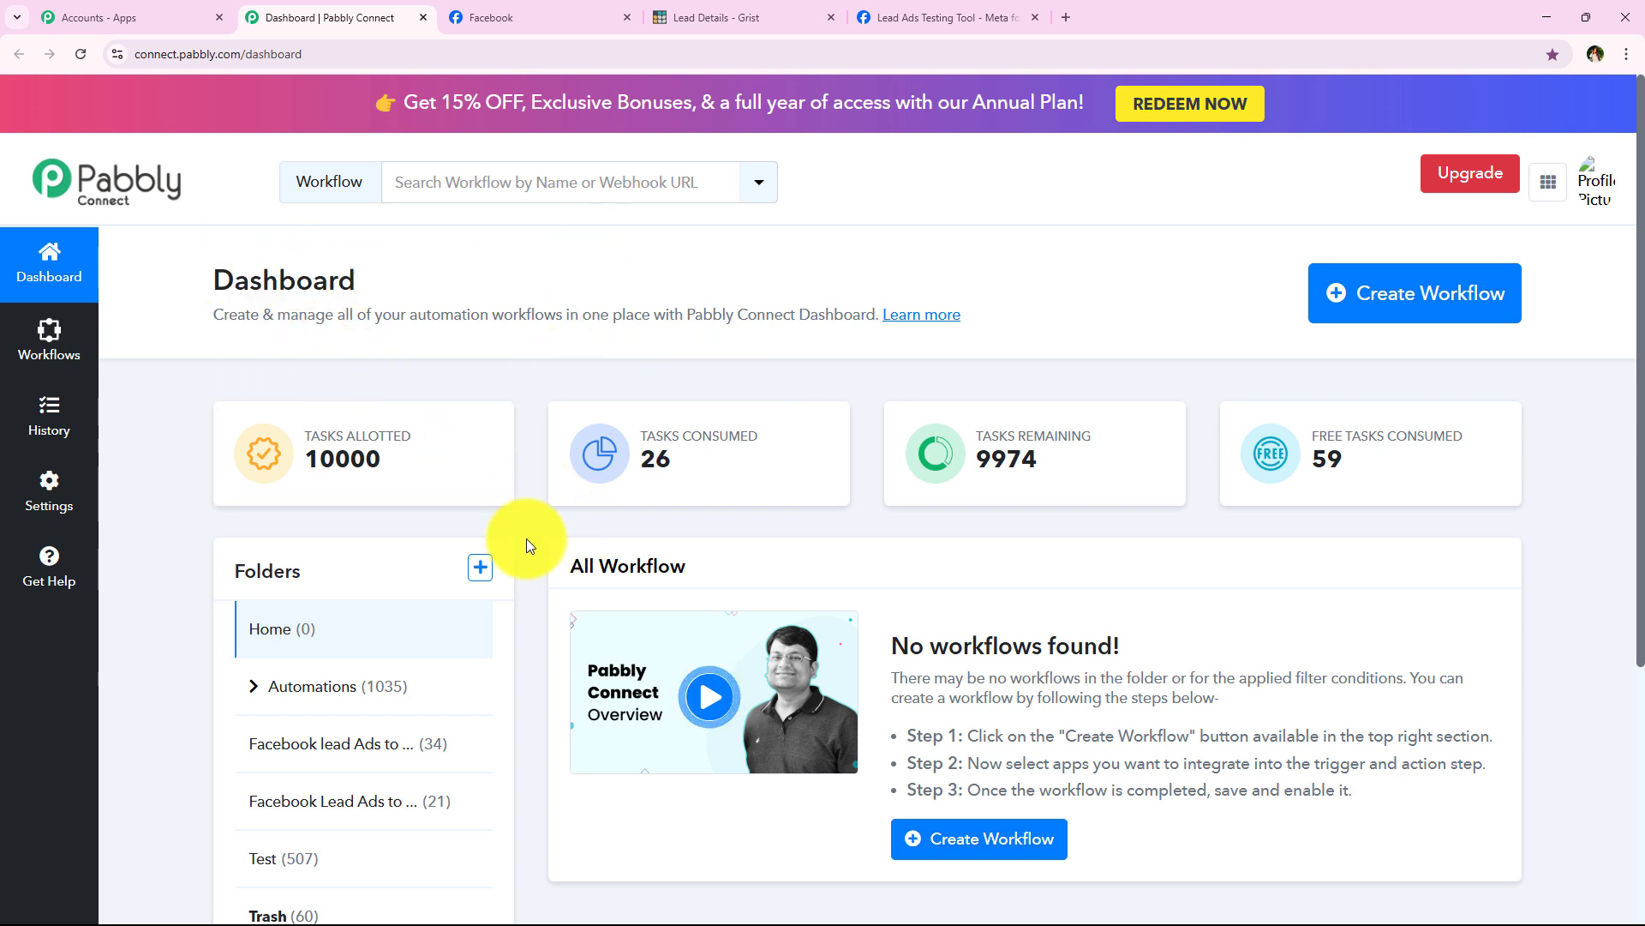
left_click(1399, 302)
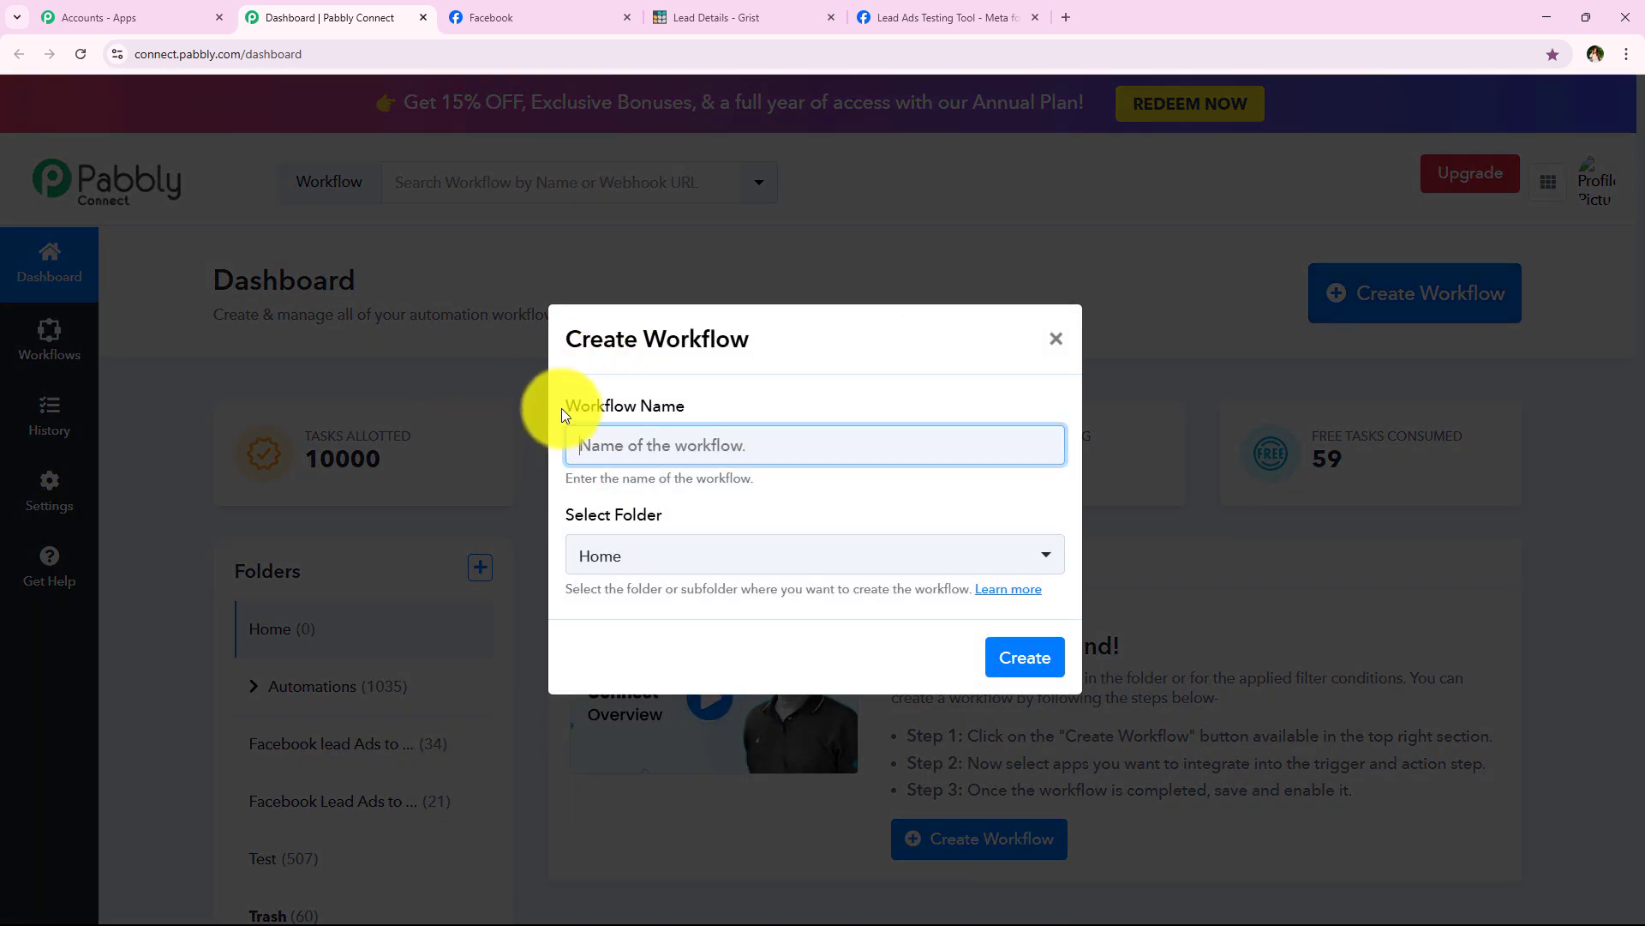
left_click_drag(564, 406, 733, 406)
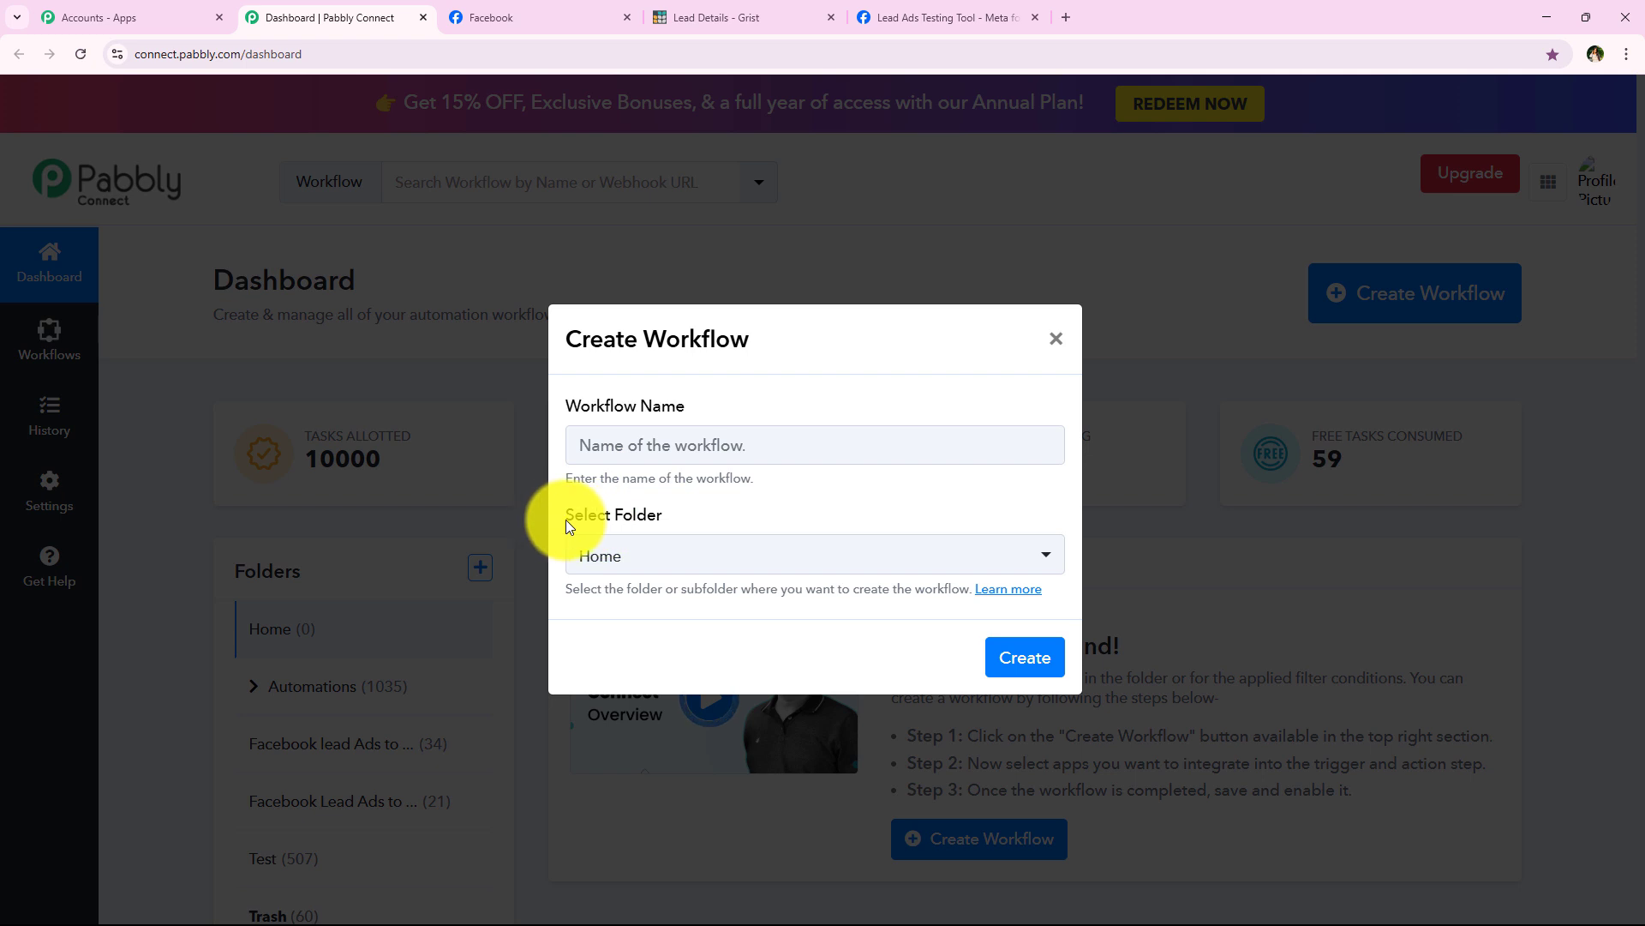
left_click_drag(566, 519, 673, 518)
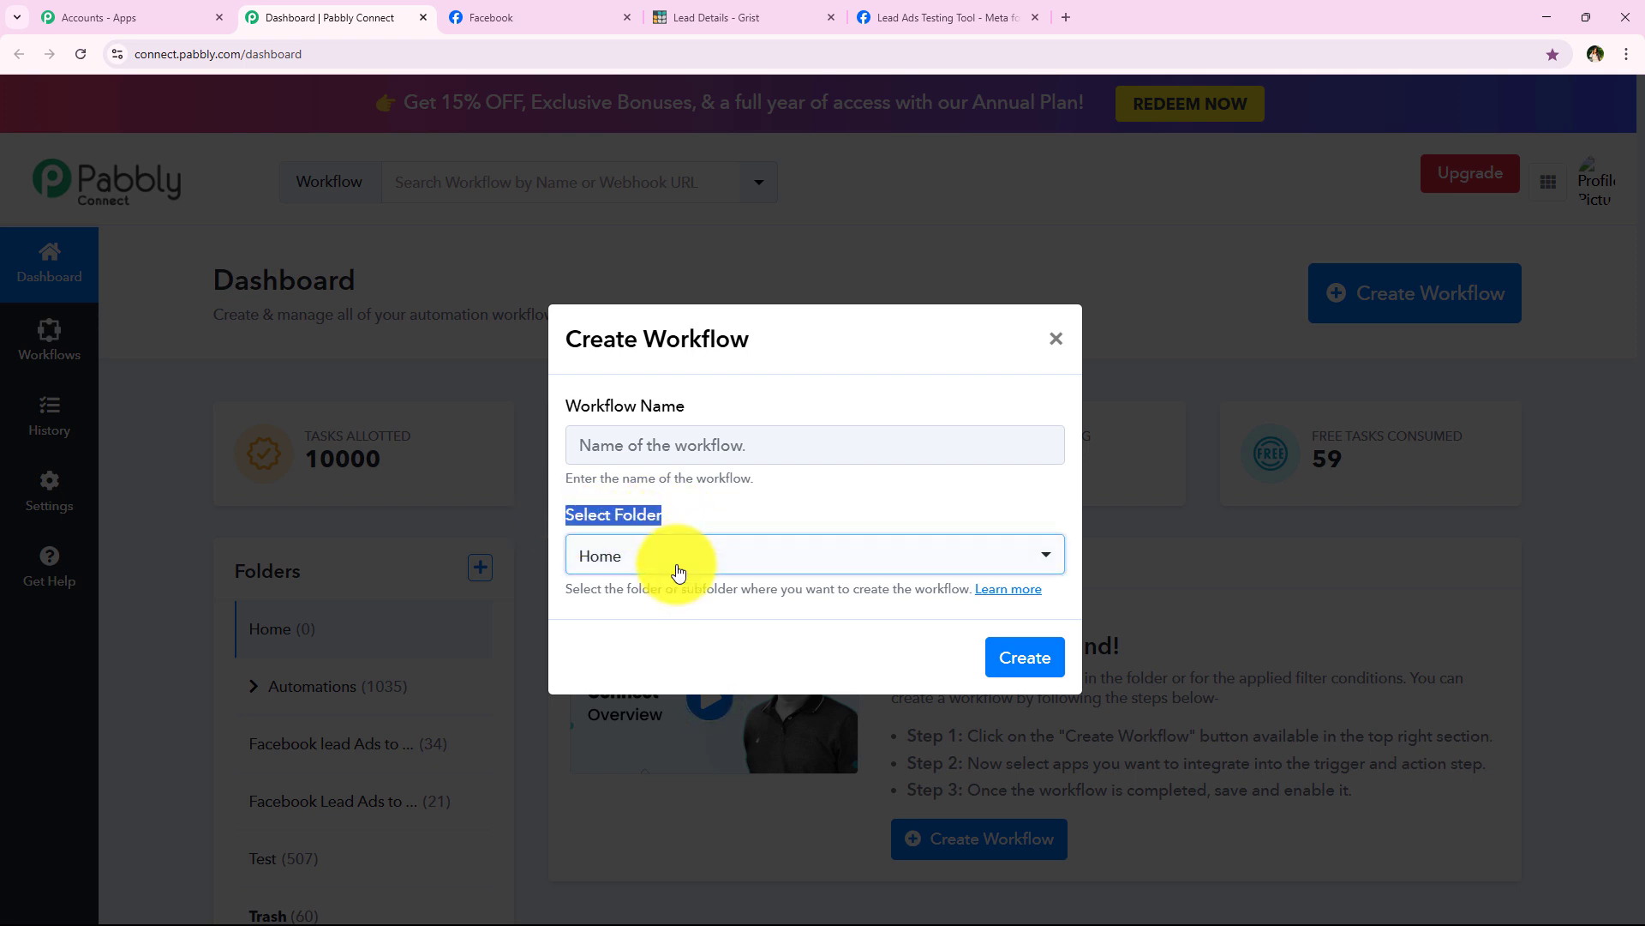
left_click(679, 557)
left_click(656, 272)
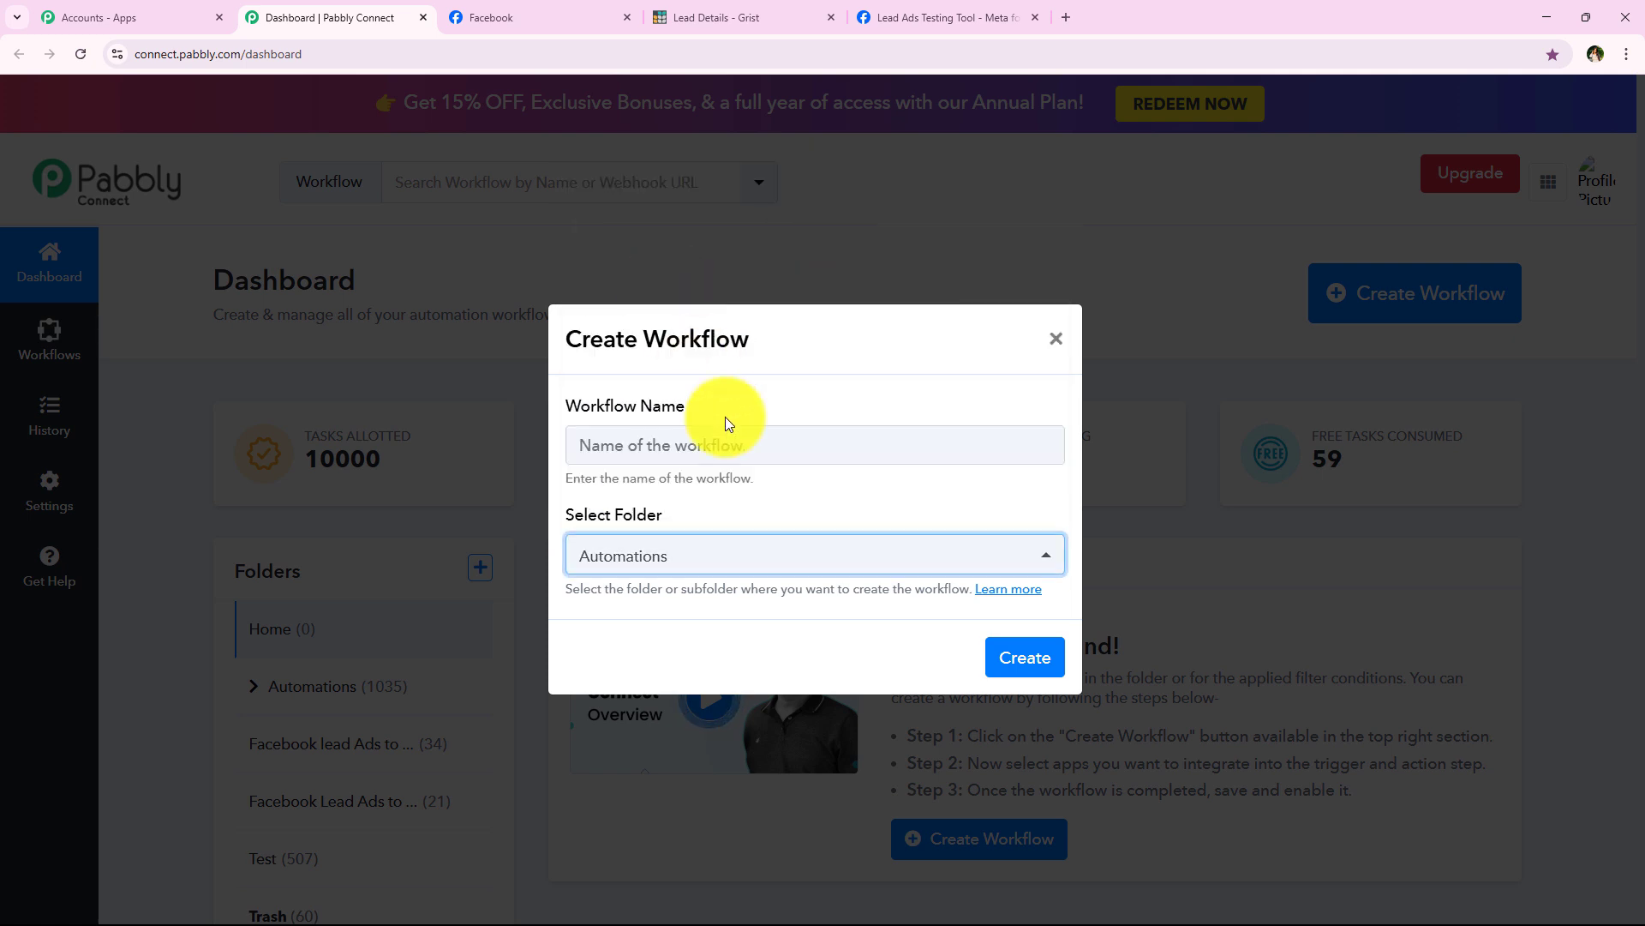
Step: Paste the name 'How to Create Grist Record for Facebook Lead Ads Lead…' and create the workflow
left_click(710, 431)
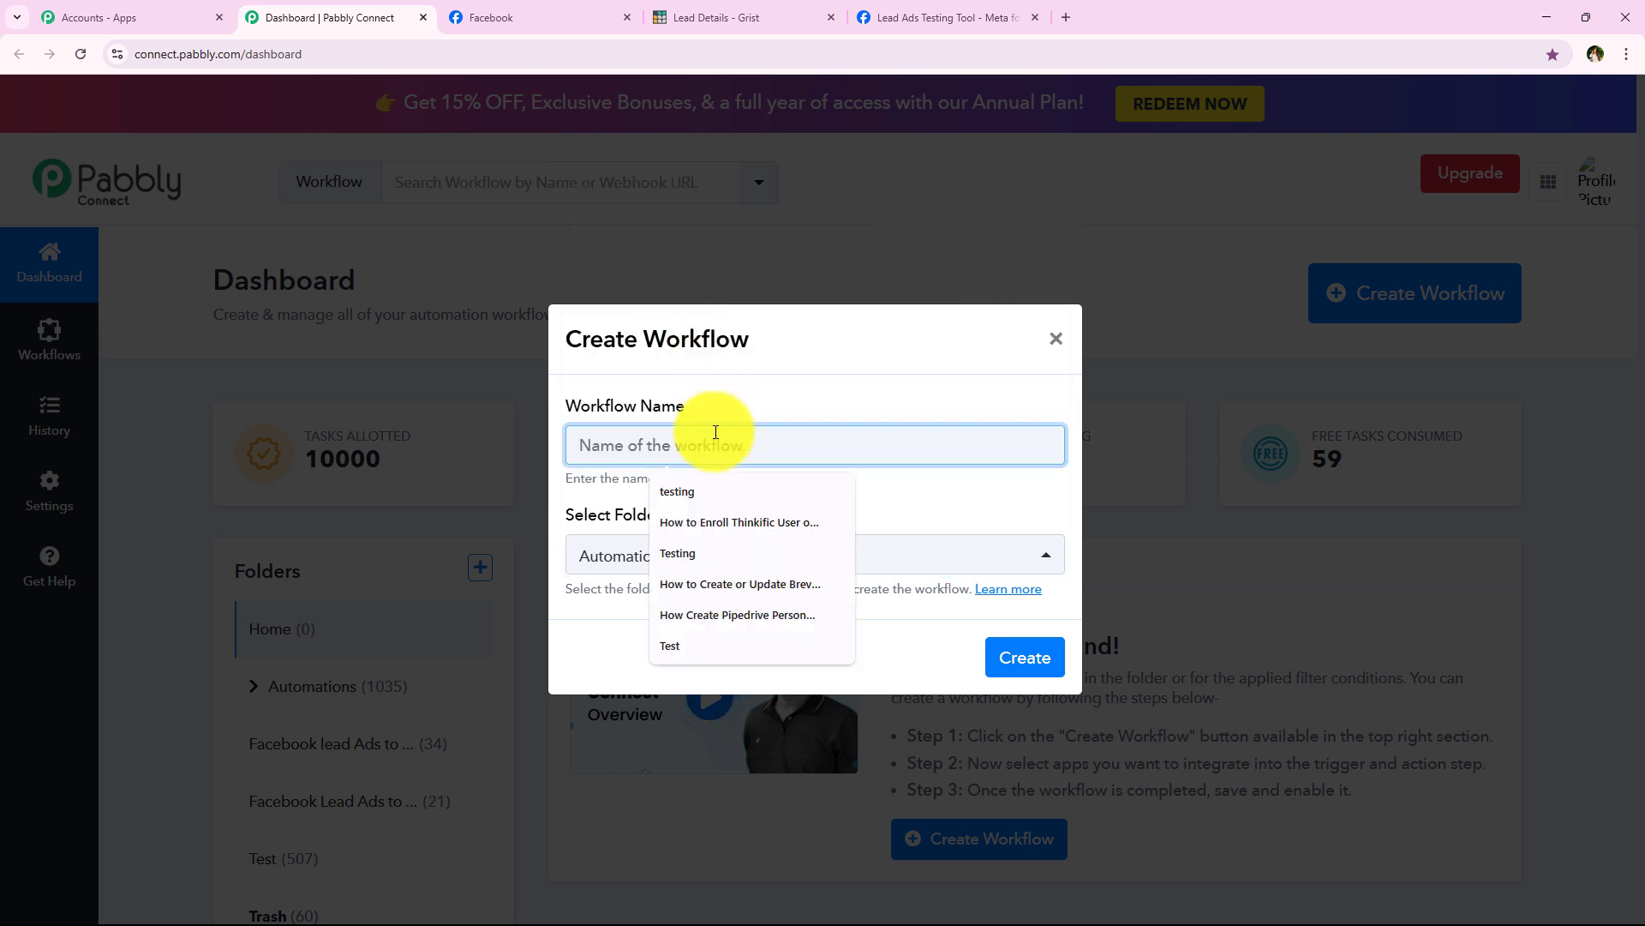
key("ctrl+v")
left_click(994, 497)
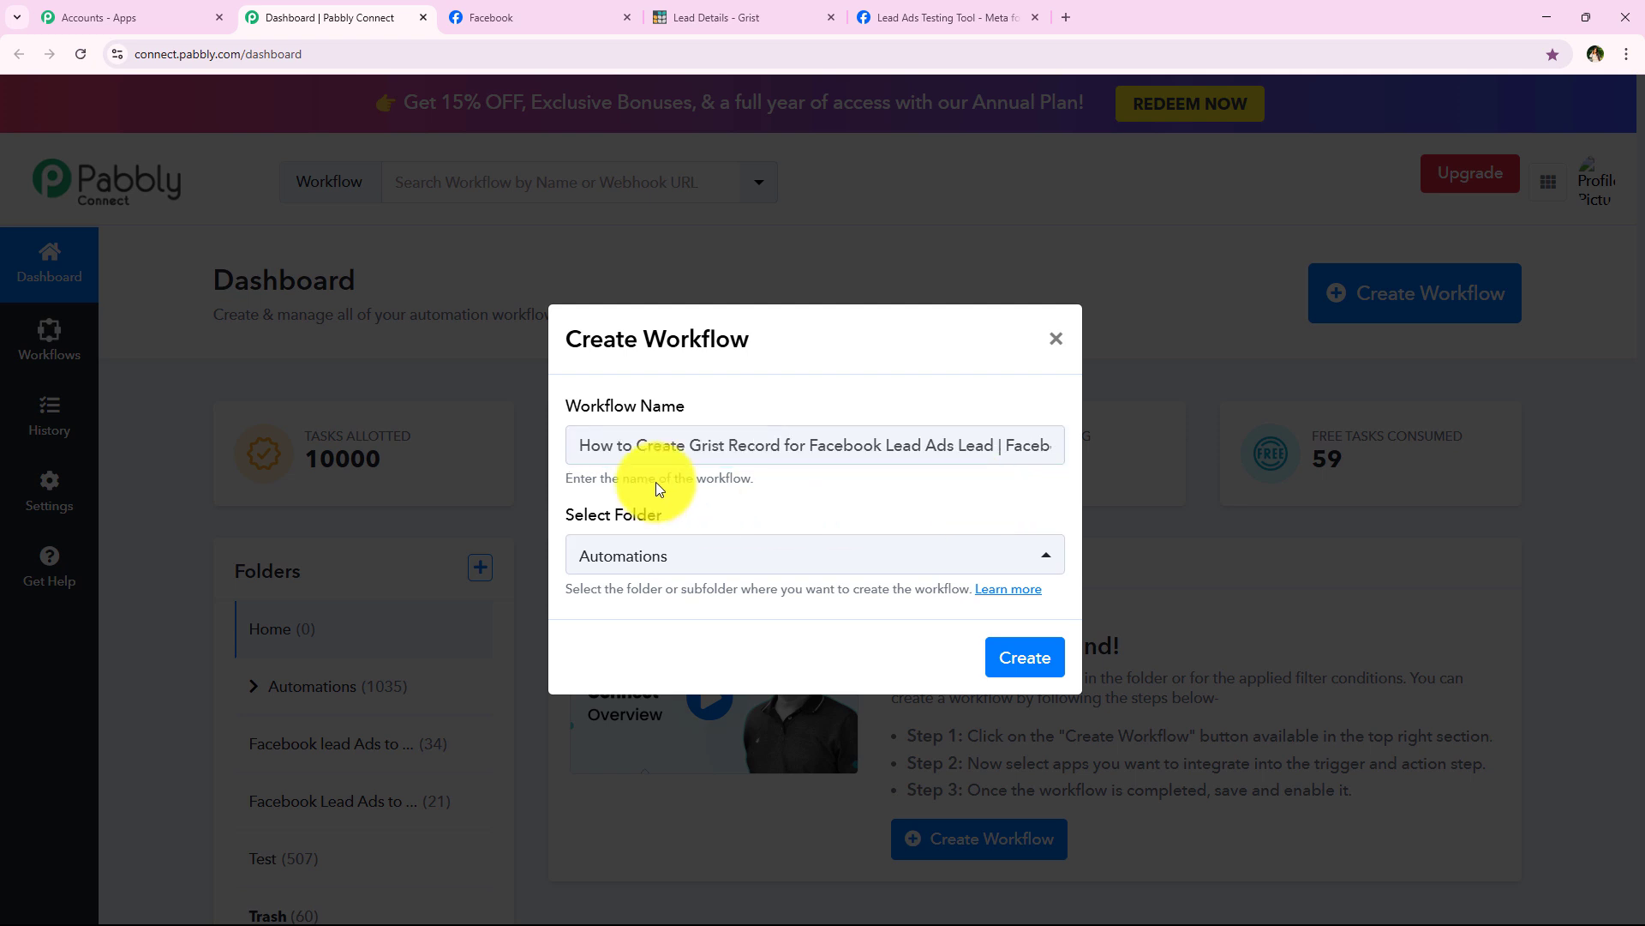
left_click_drag(573, 444, 1128, 449)
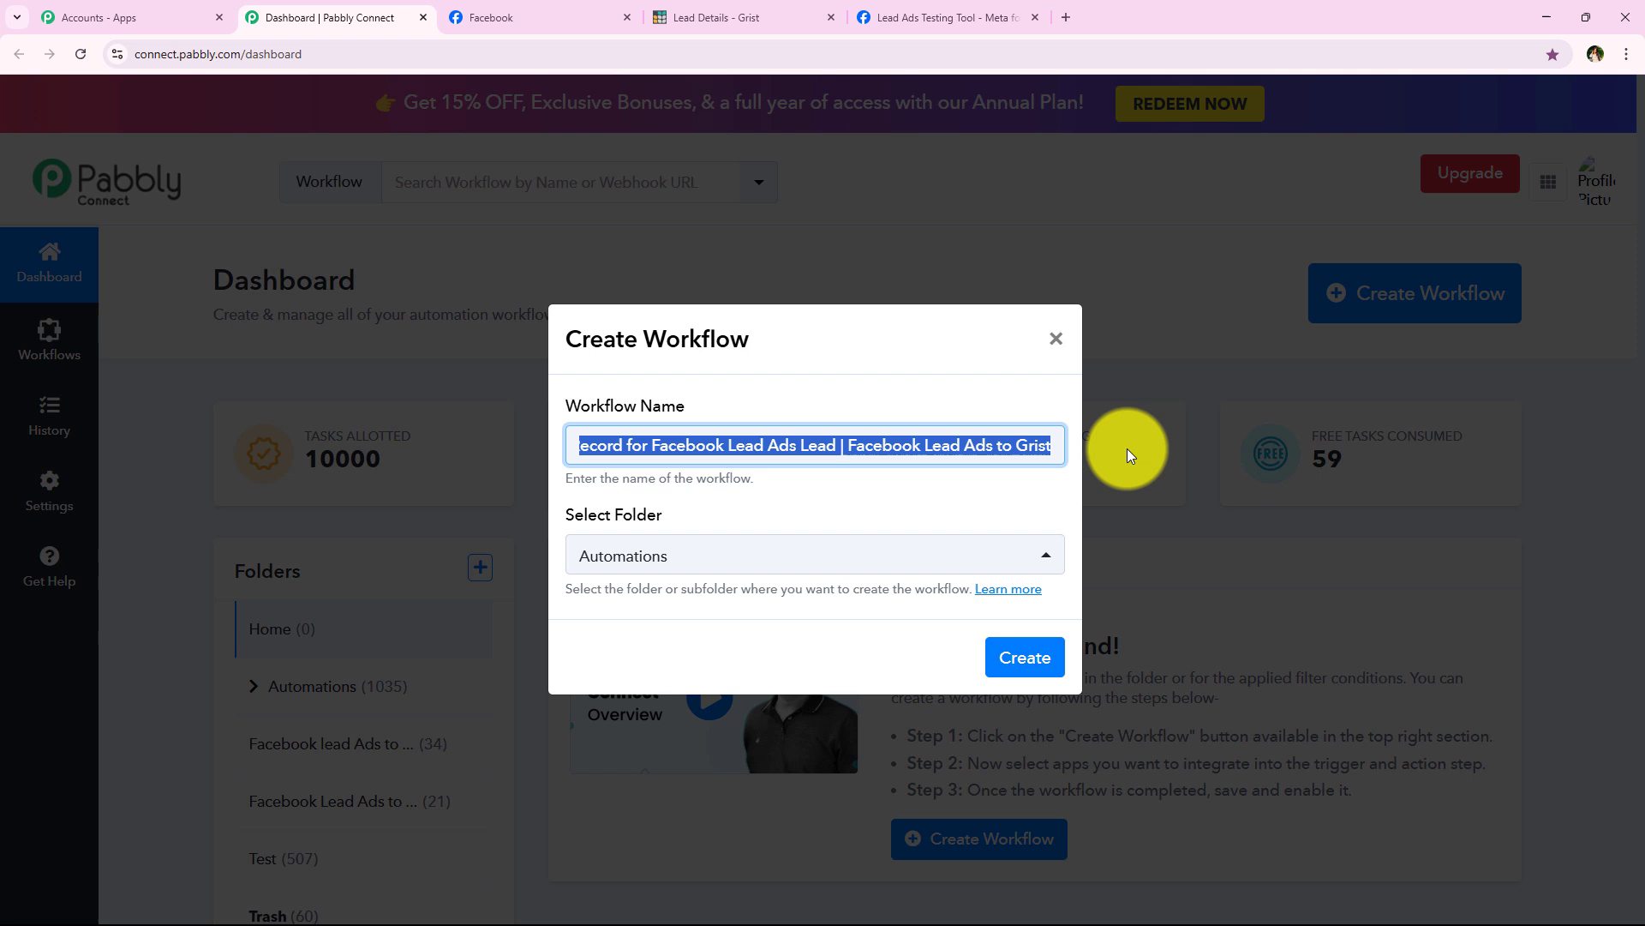
left_click(1045, 678)
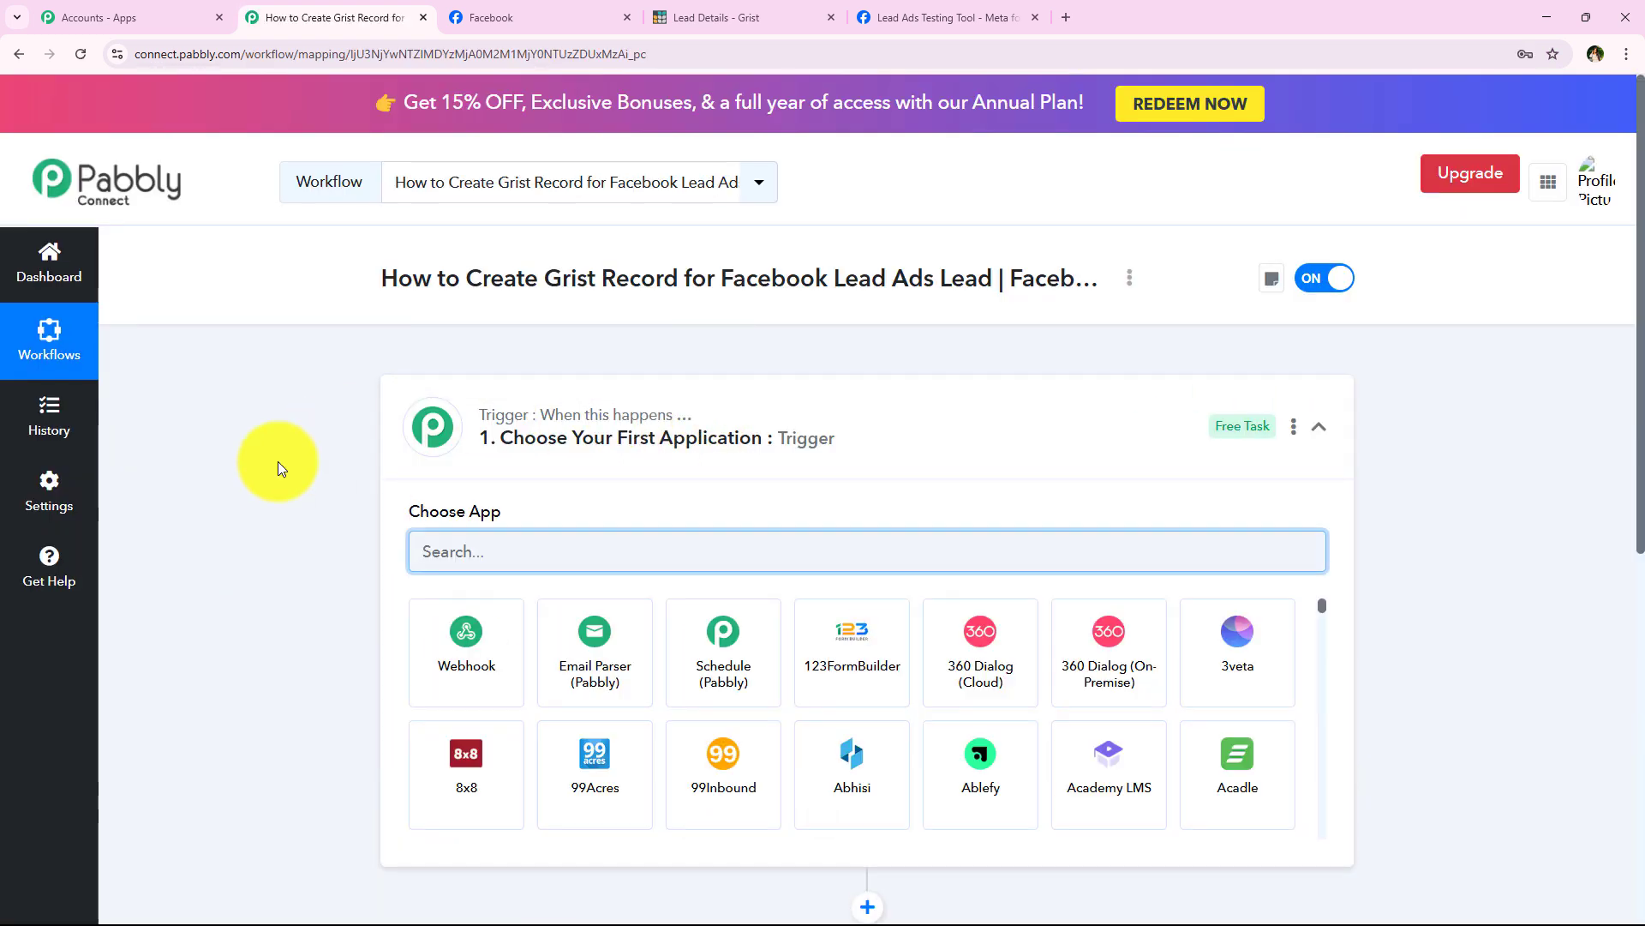
Step: Expand and collapse the trigger and action steps to preview their app choices
left_click(654, 393)
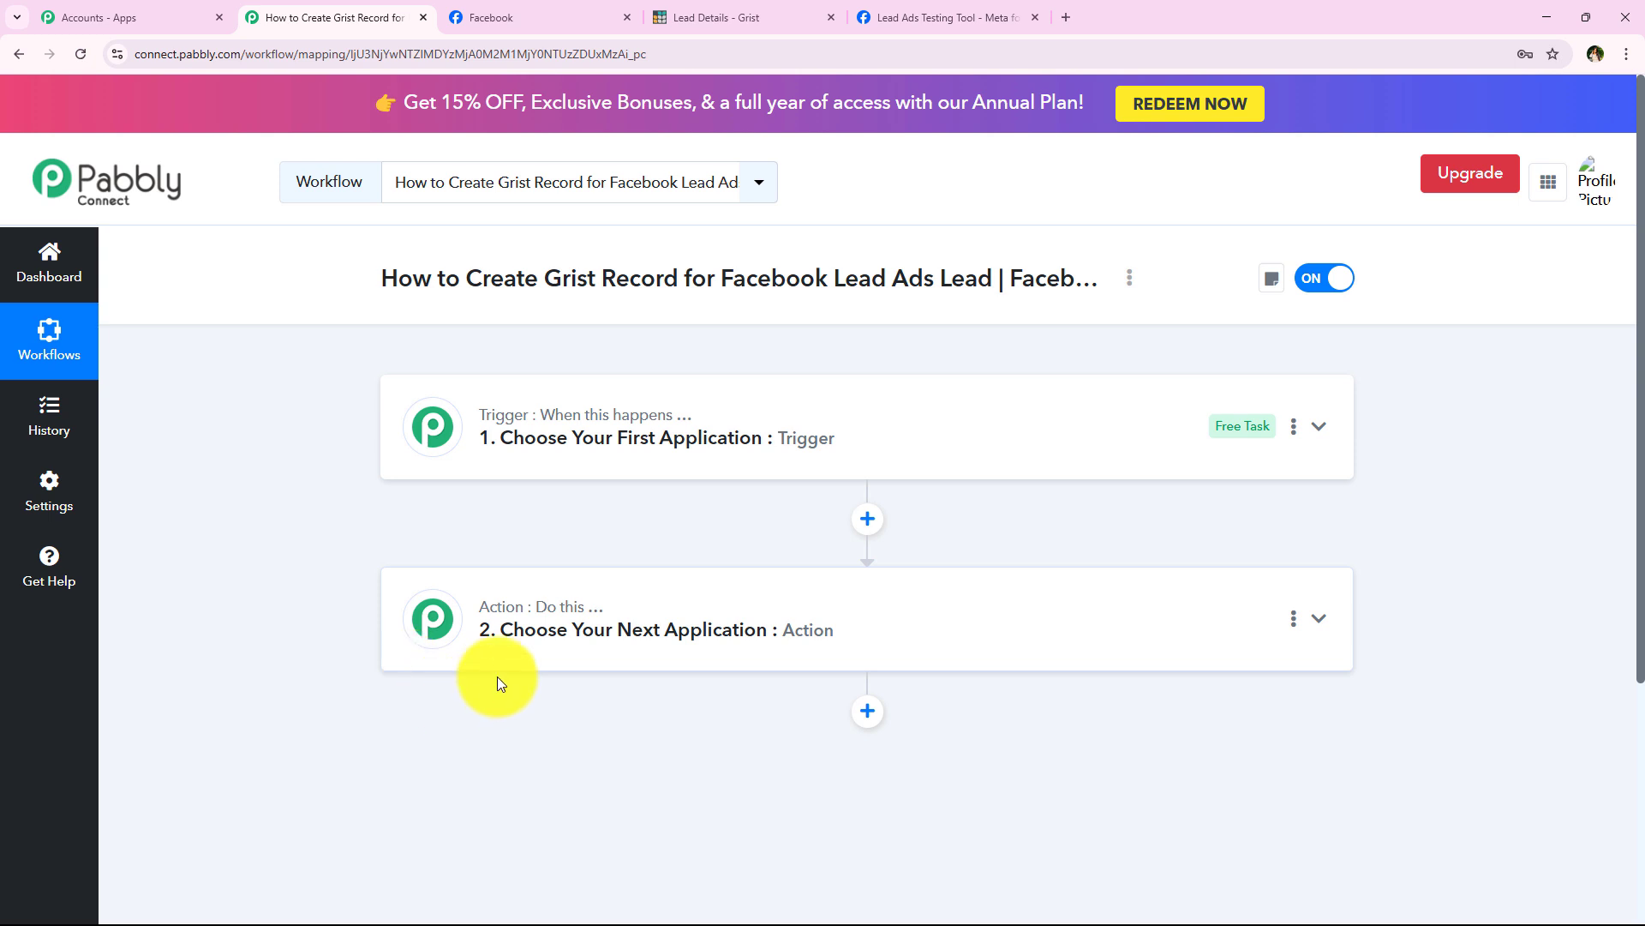
left_click_drag(552, 419, 690, 418)
left_click(587, 422)
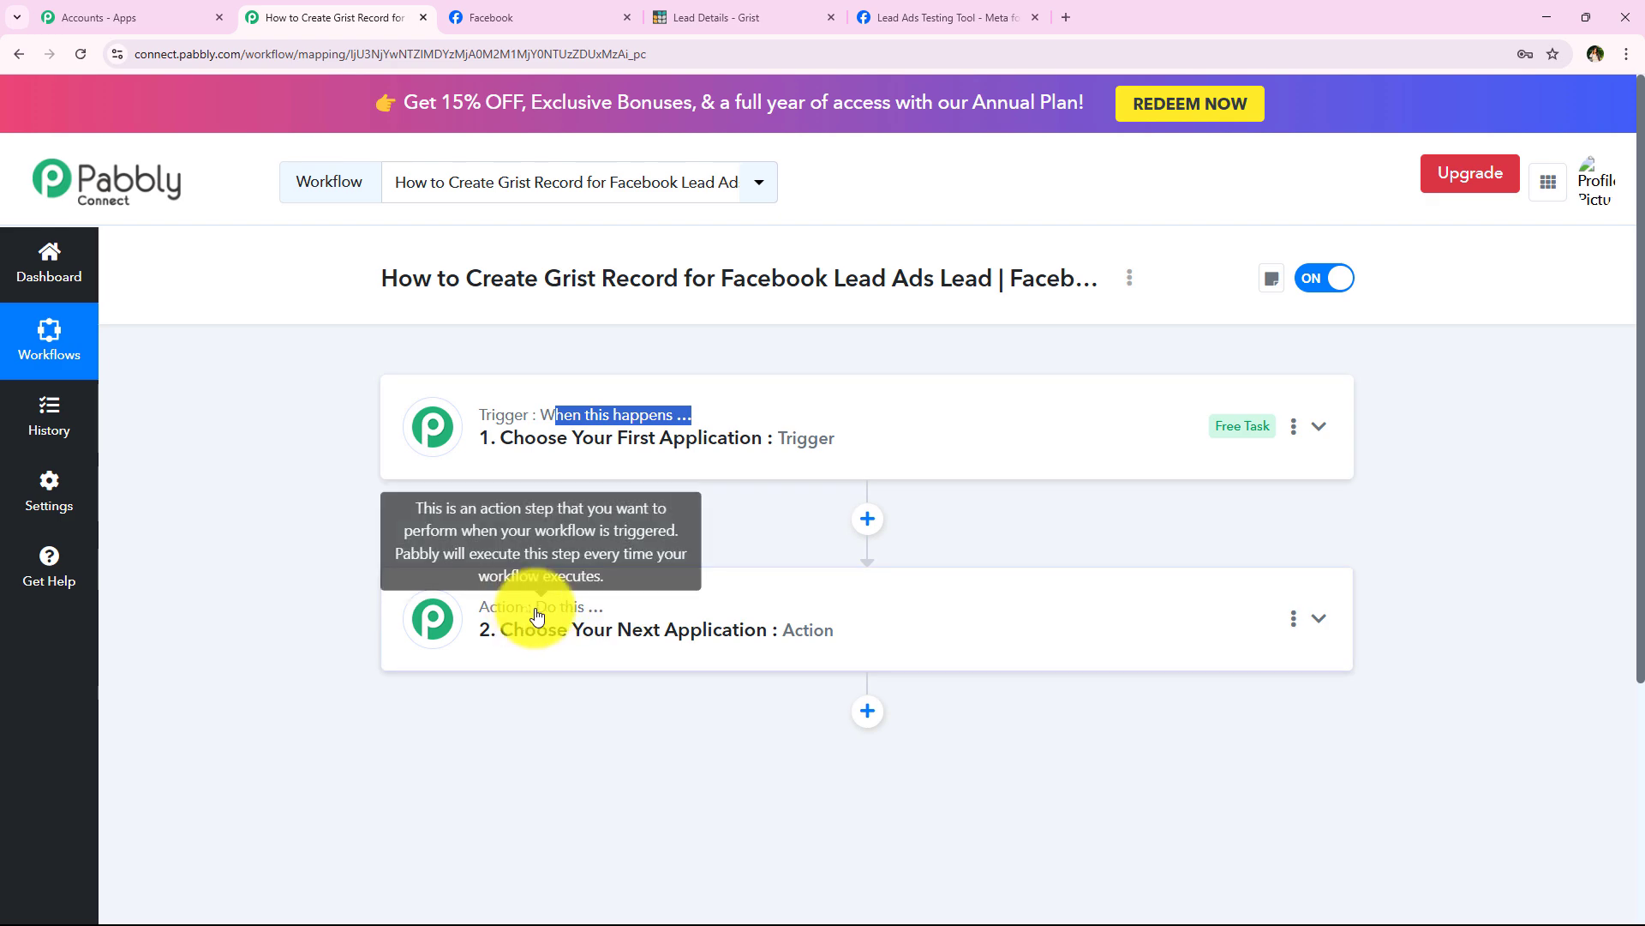
left_click(600, 611)
scroll(240, 489, "down", 4)
left_click(566, 319)
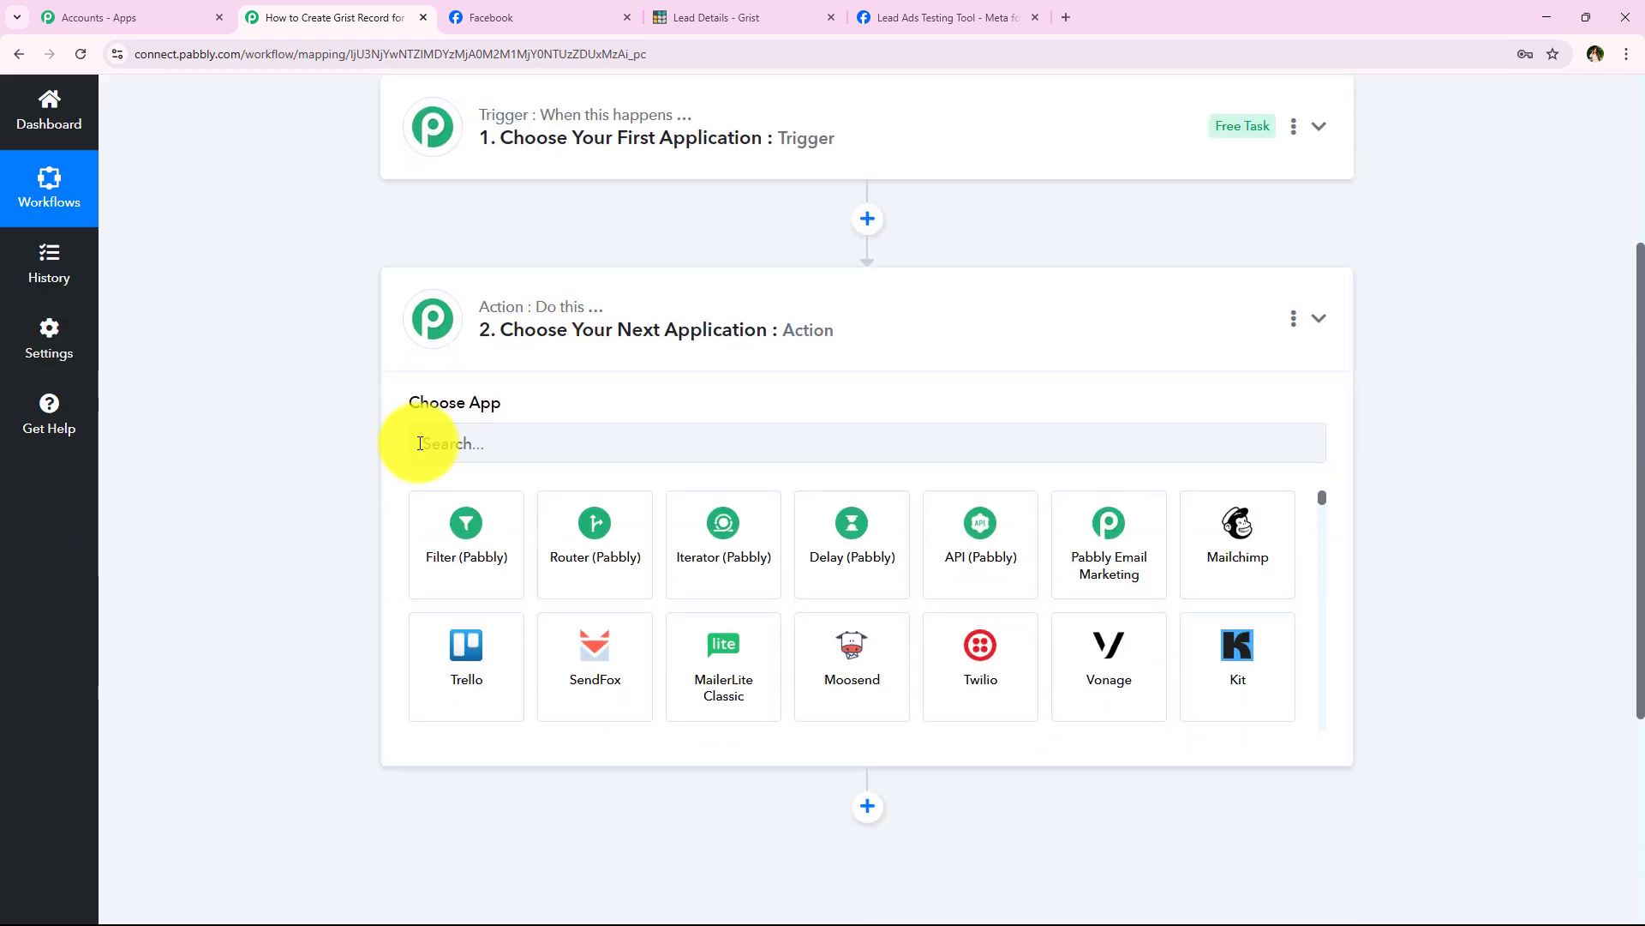
scroll(332, 524, "up", 4)
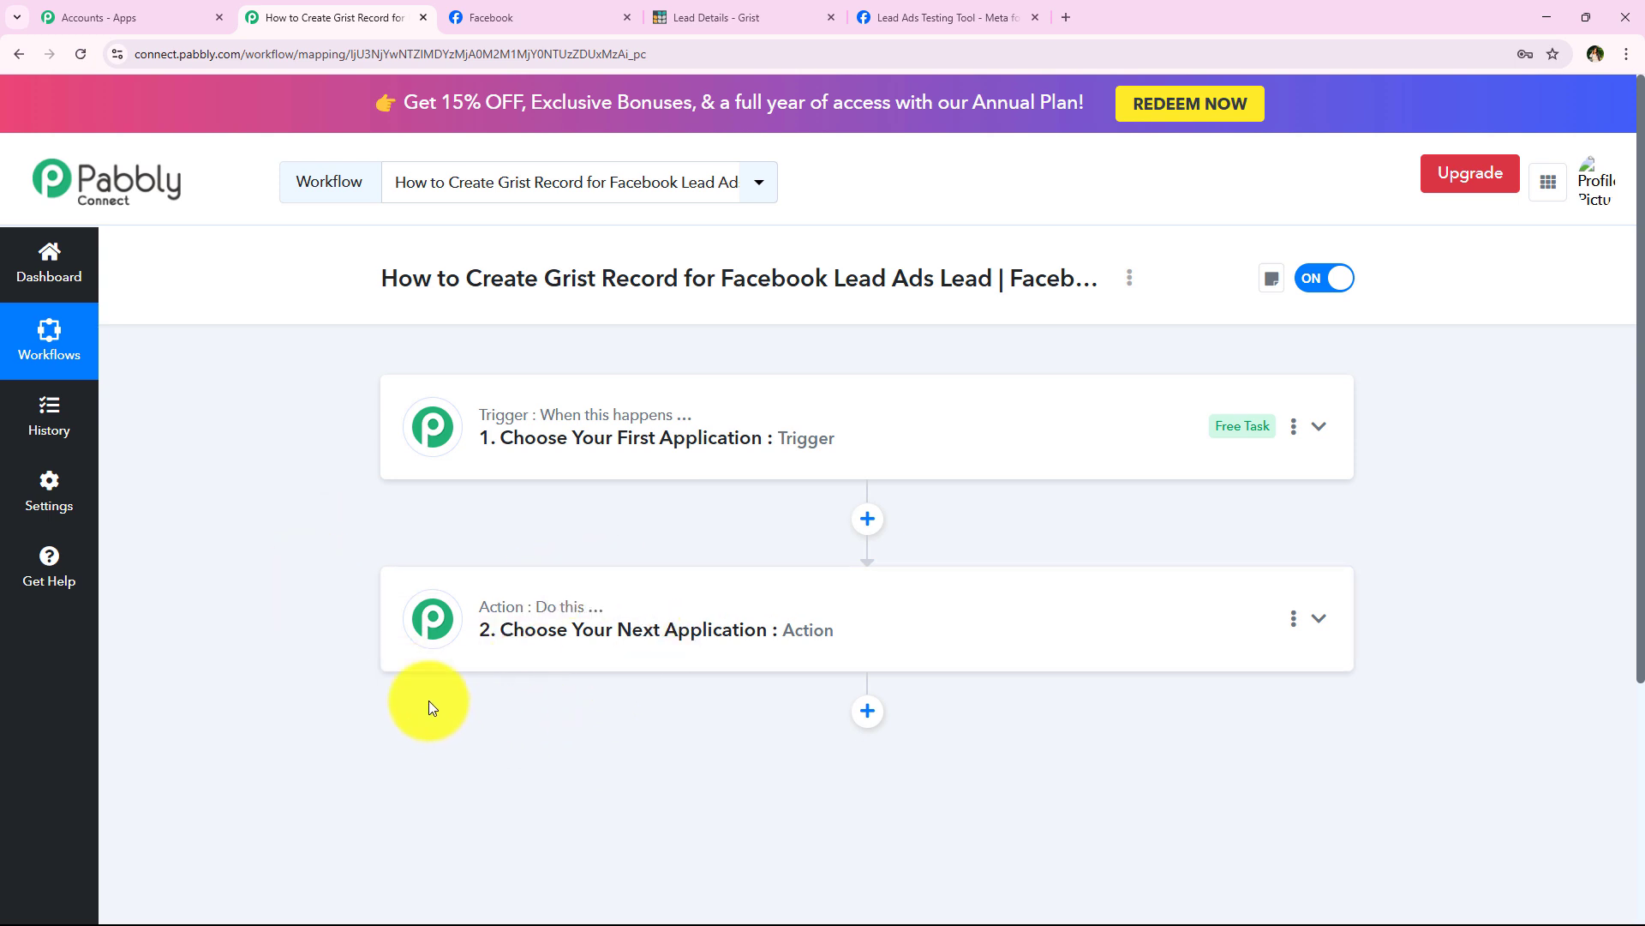
Step: Search for and choose Facebook Lead Ads as the trigger app
left_click(647, 435)
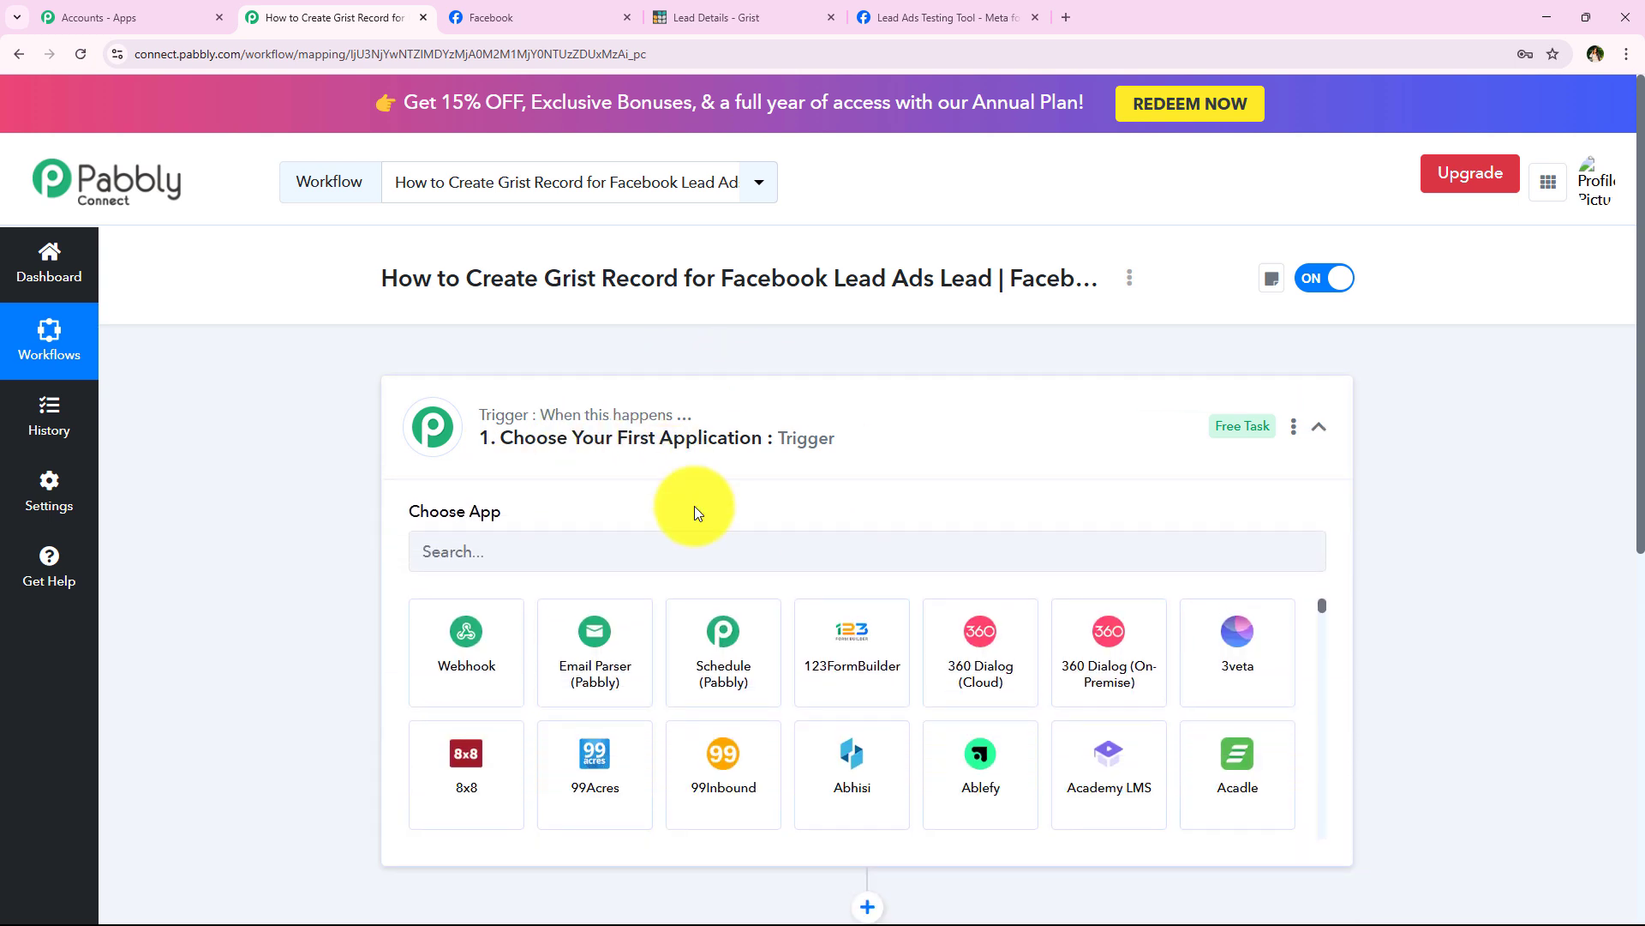
left_click(412, 545)
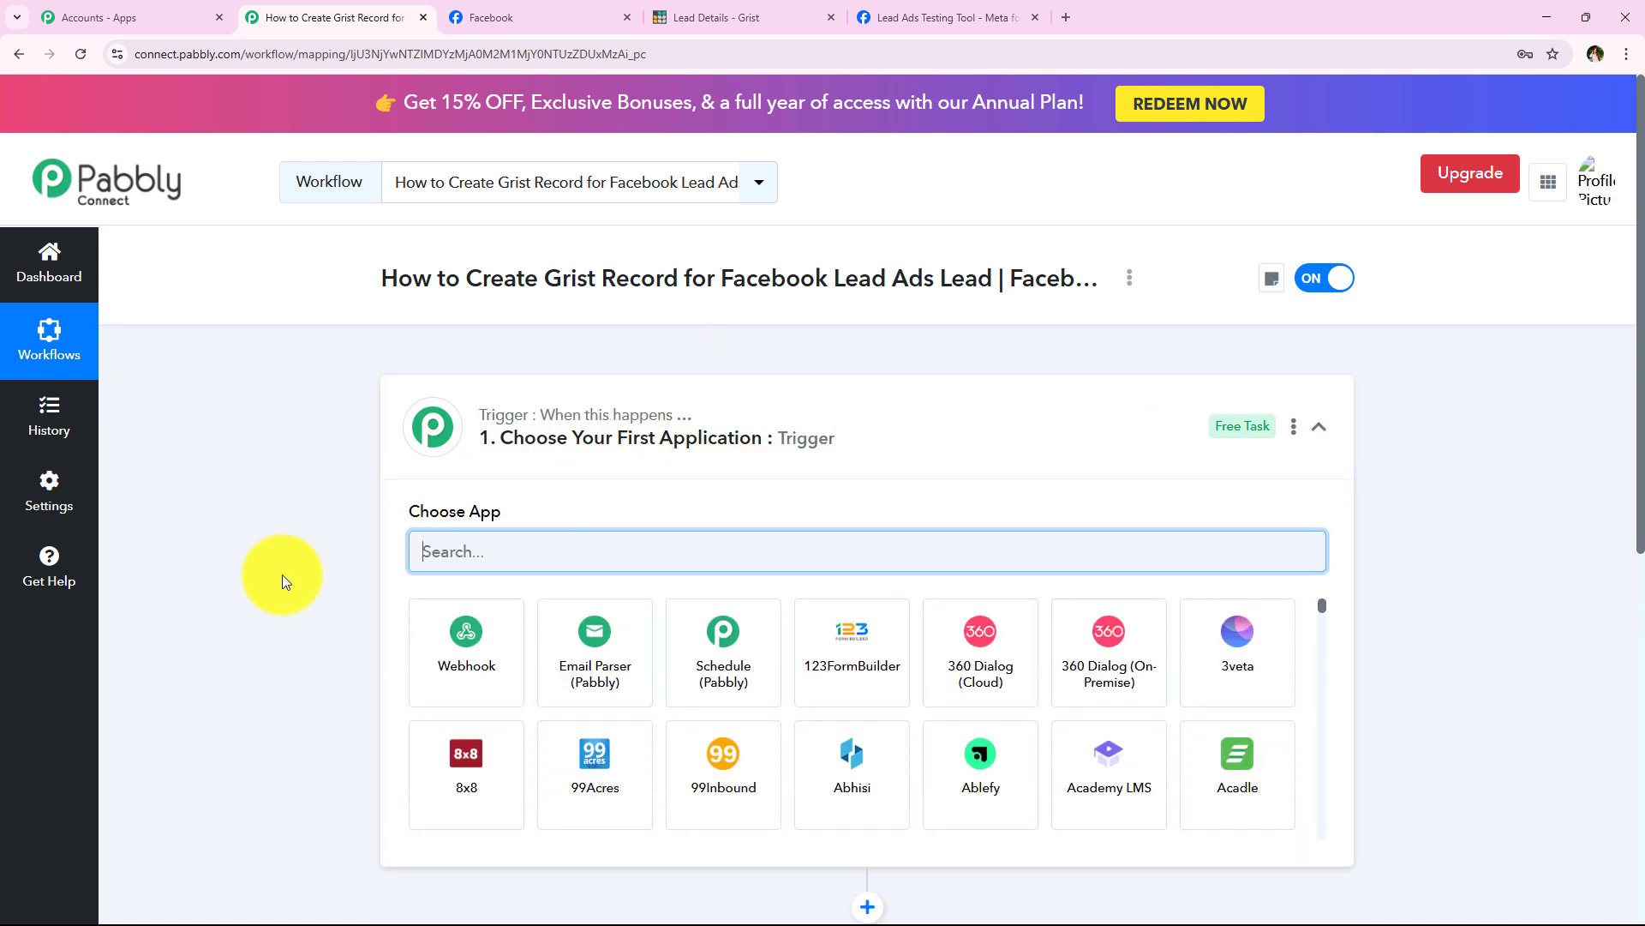
type("Fa")
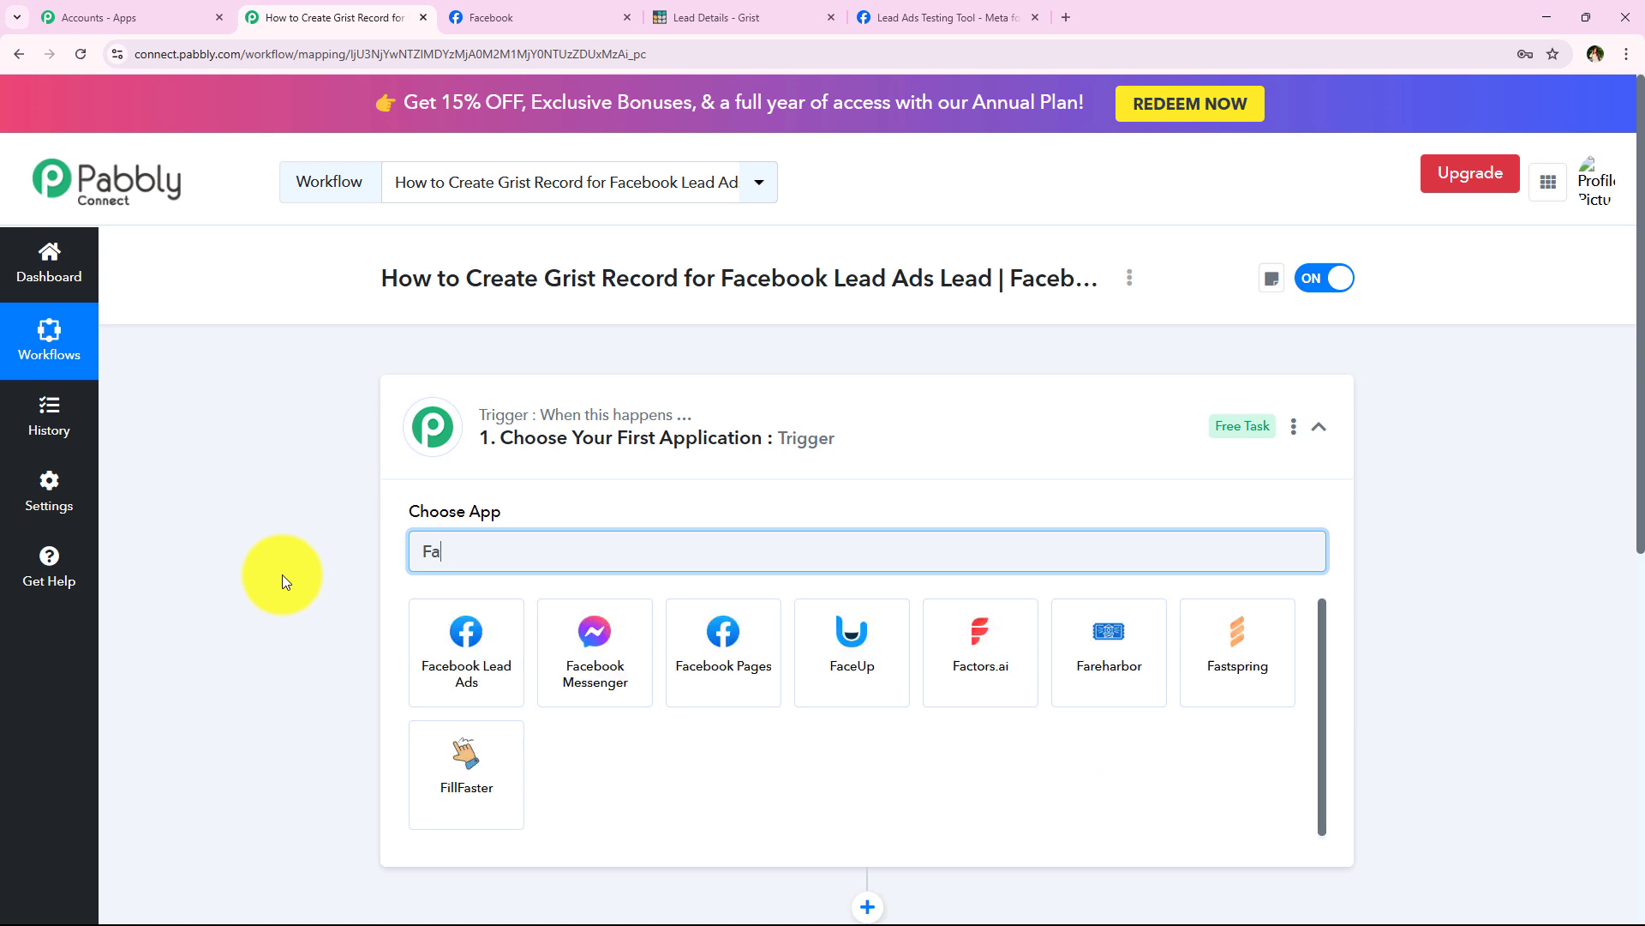
type("ceboo")
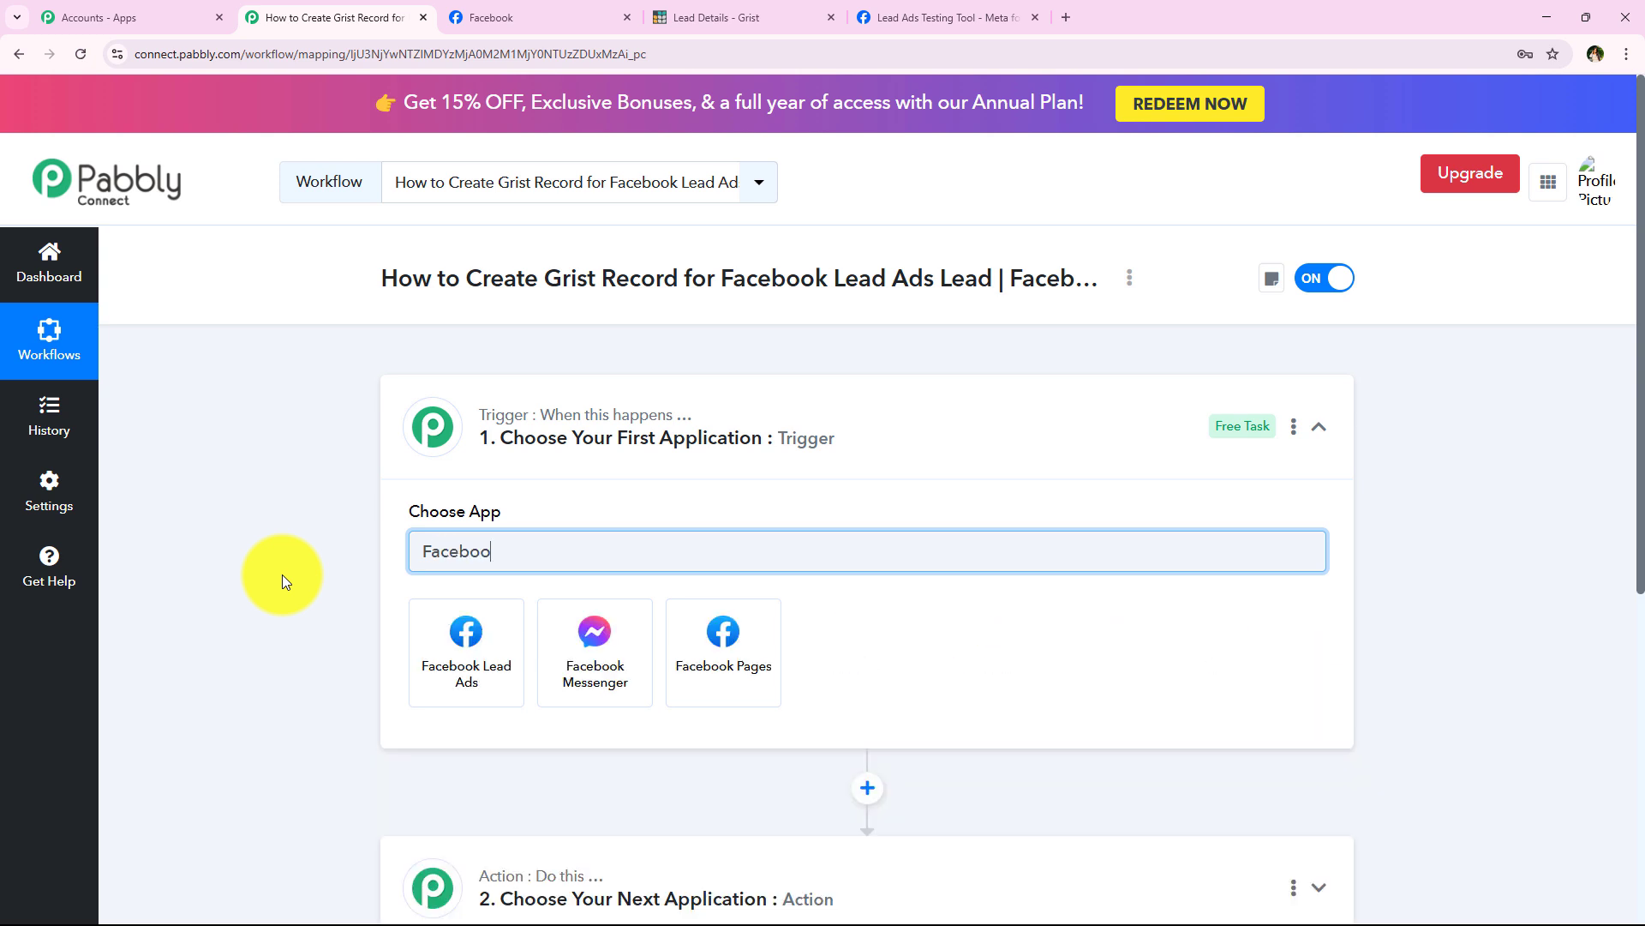
type("k Le")
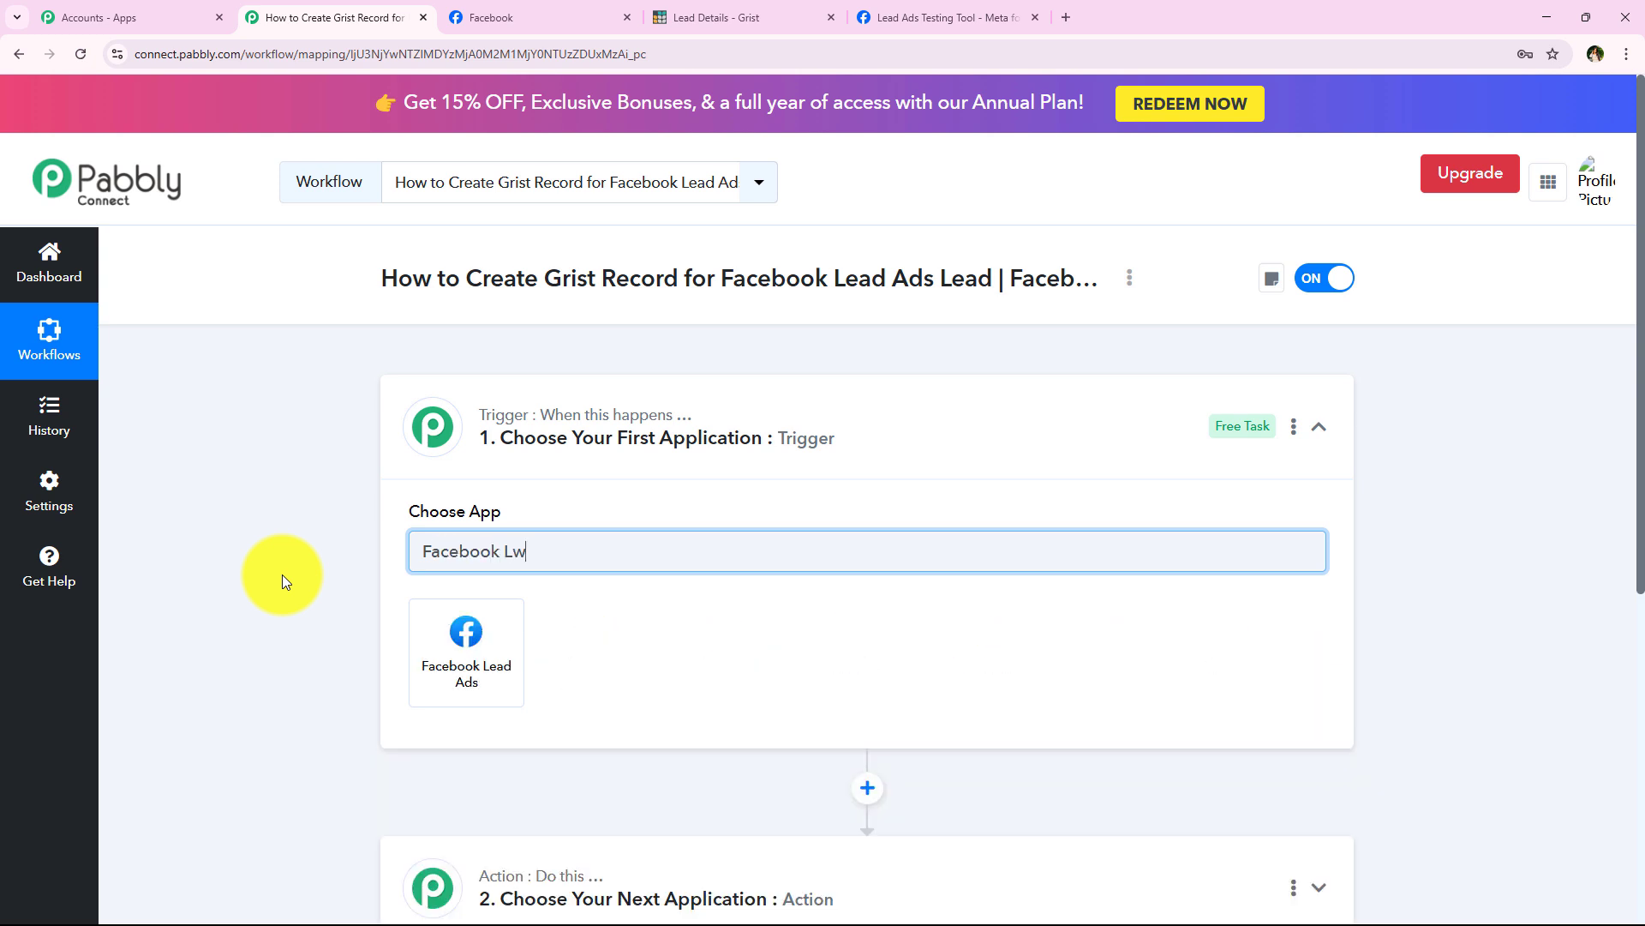
key("BackSpace")
type("ead Ads")
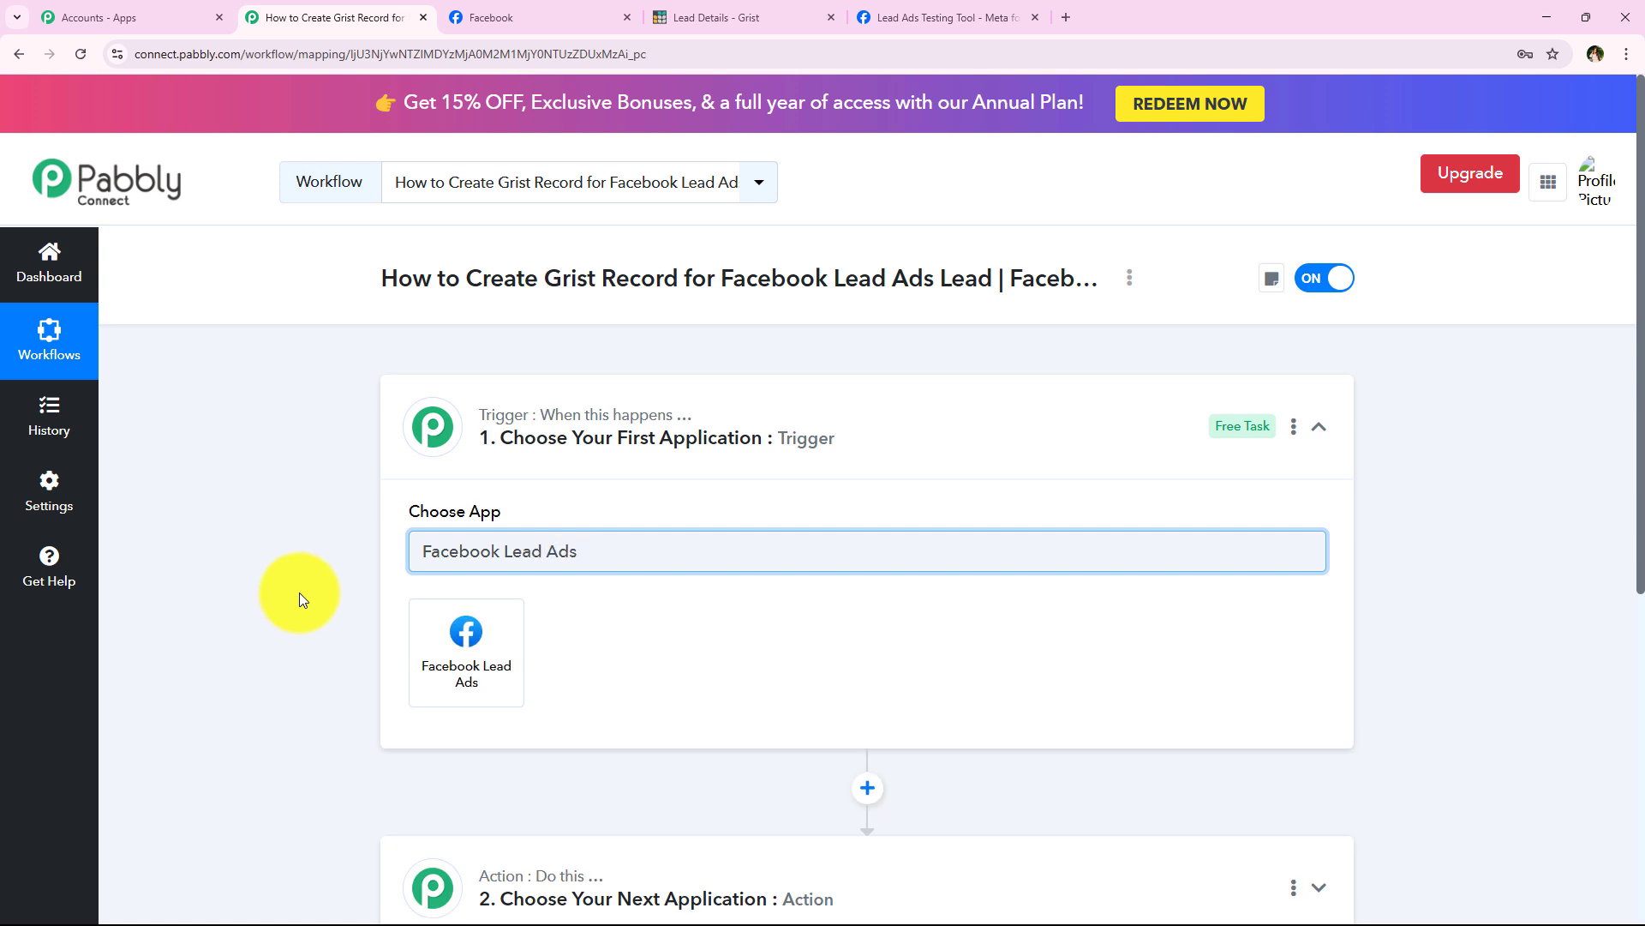
left_click(484, 669)
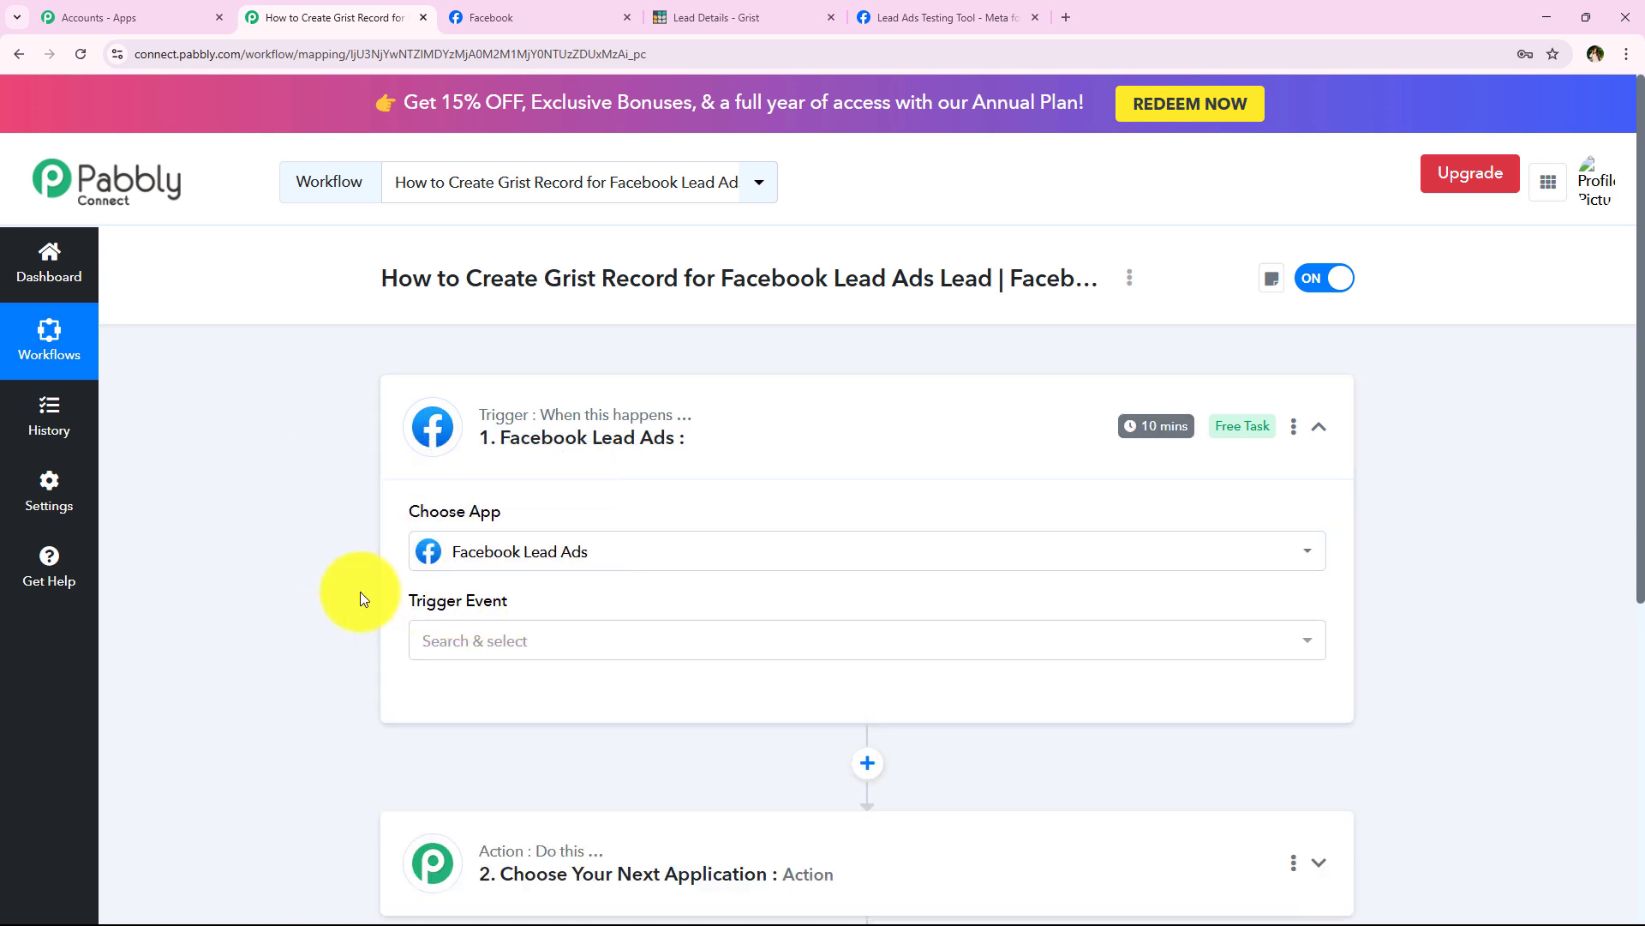
Step: Set the trigger event to New Lead Instant and begin connecting the account
scroll(360, 591, "down", 1)
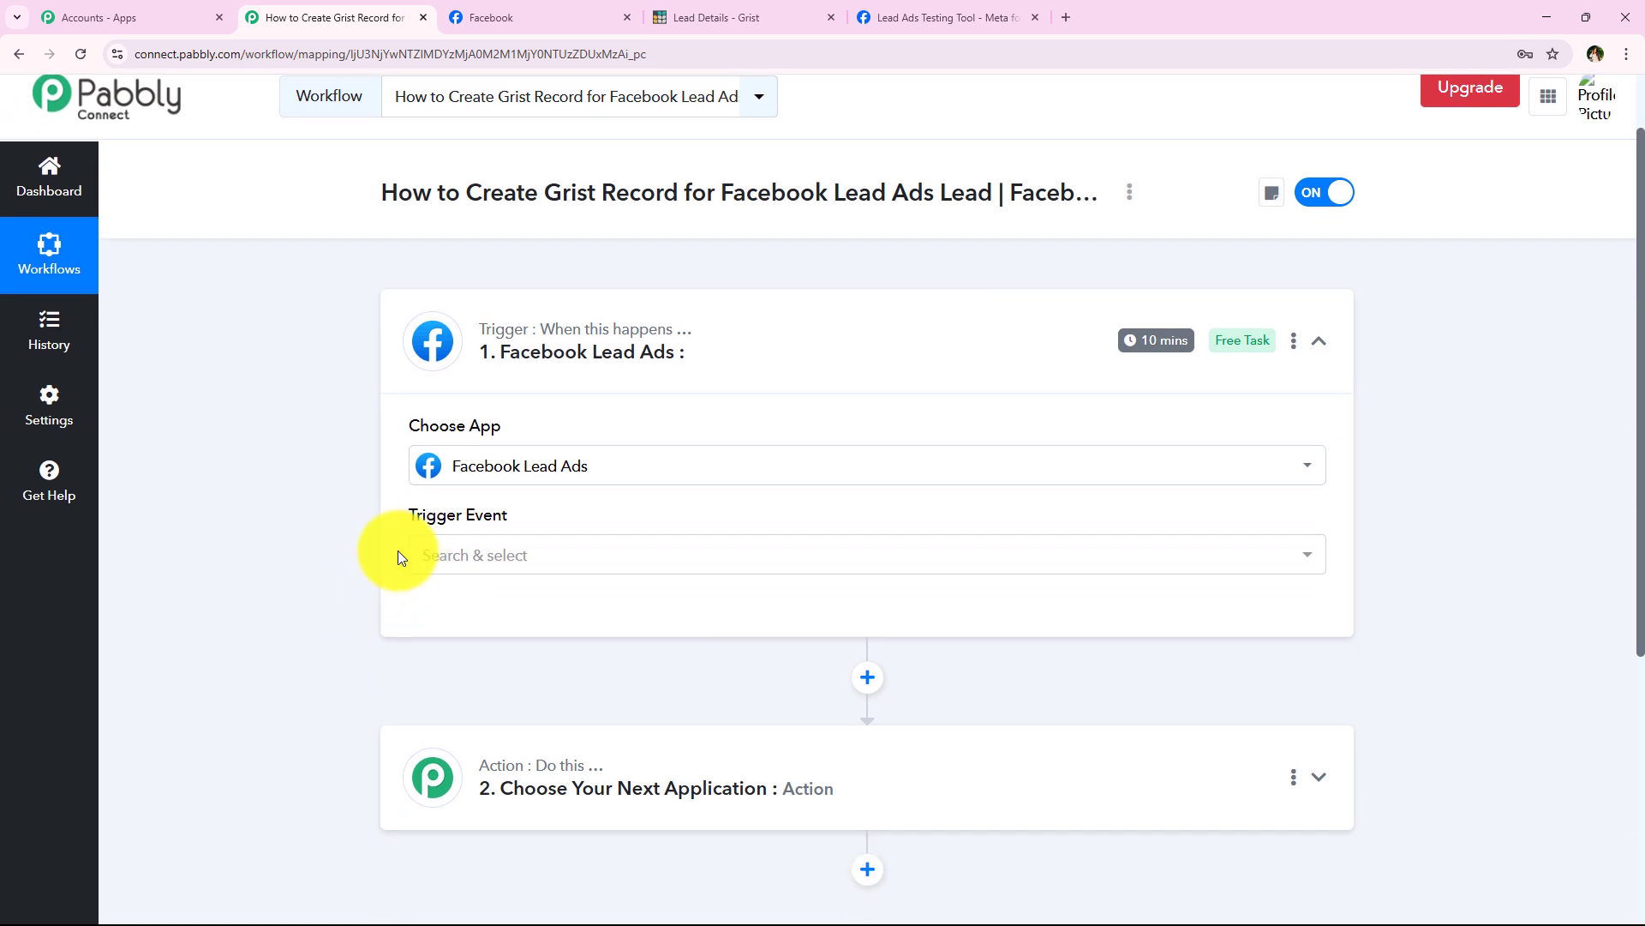
left_click_drag(403, 514, 548, 527)
left_click(462, 566)
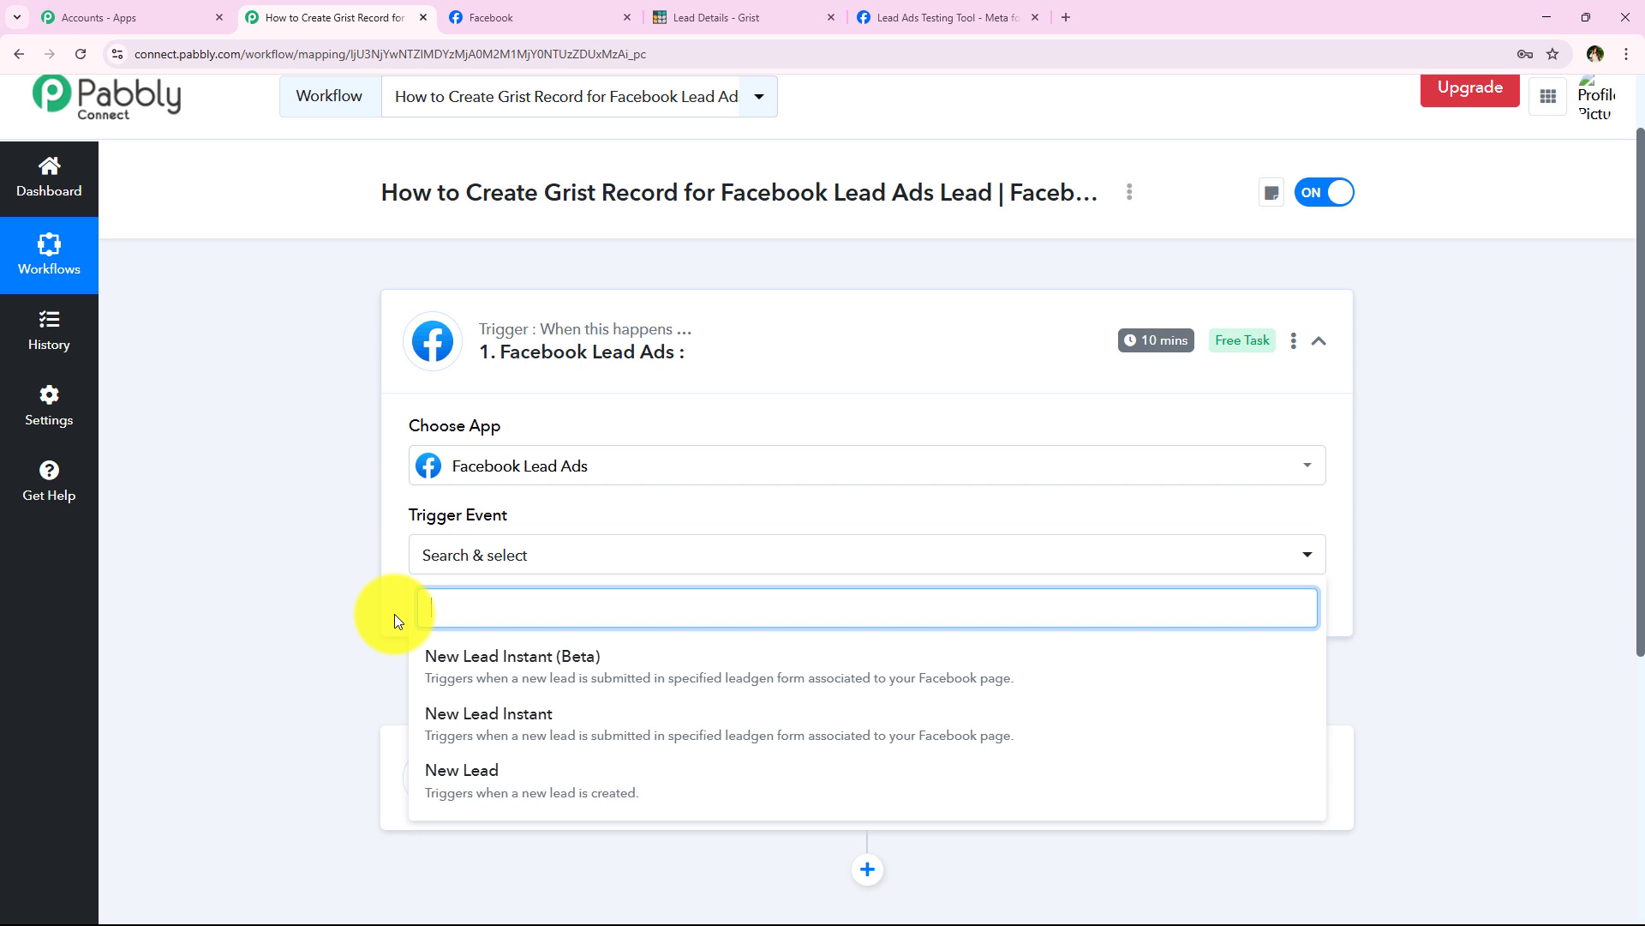
left_click(722, 734)
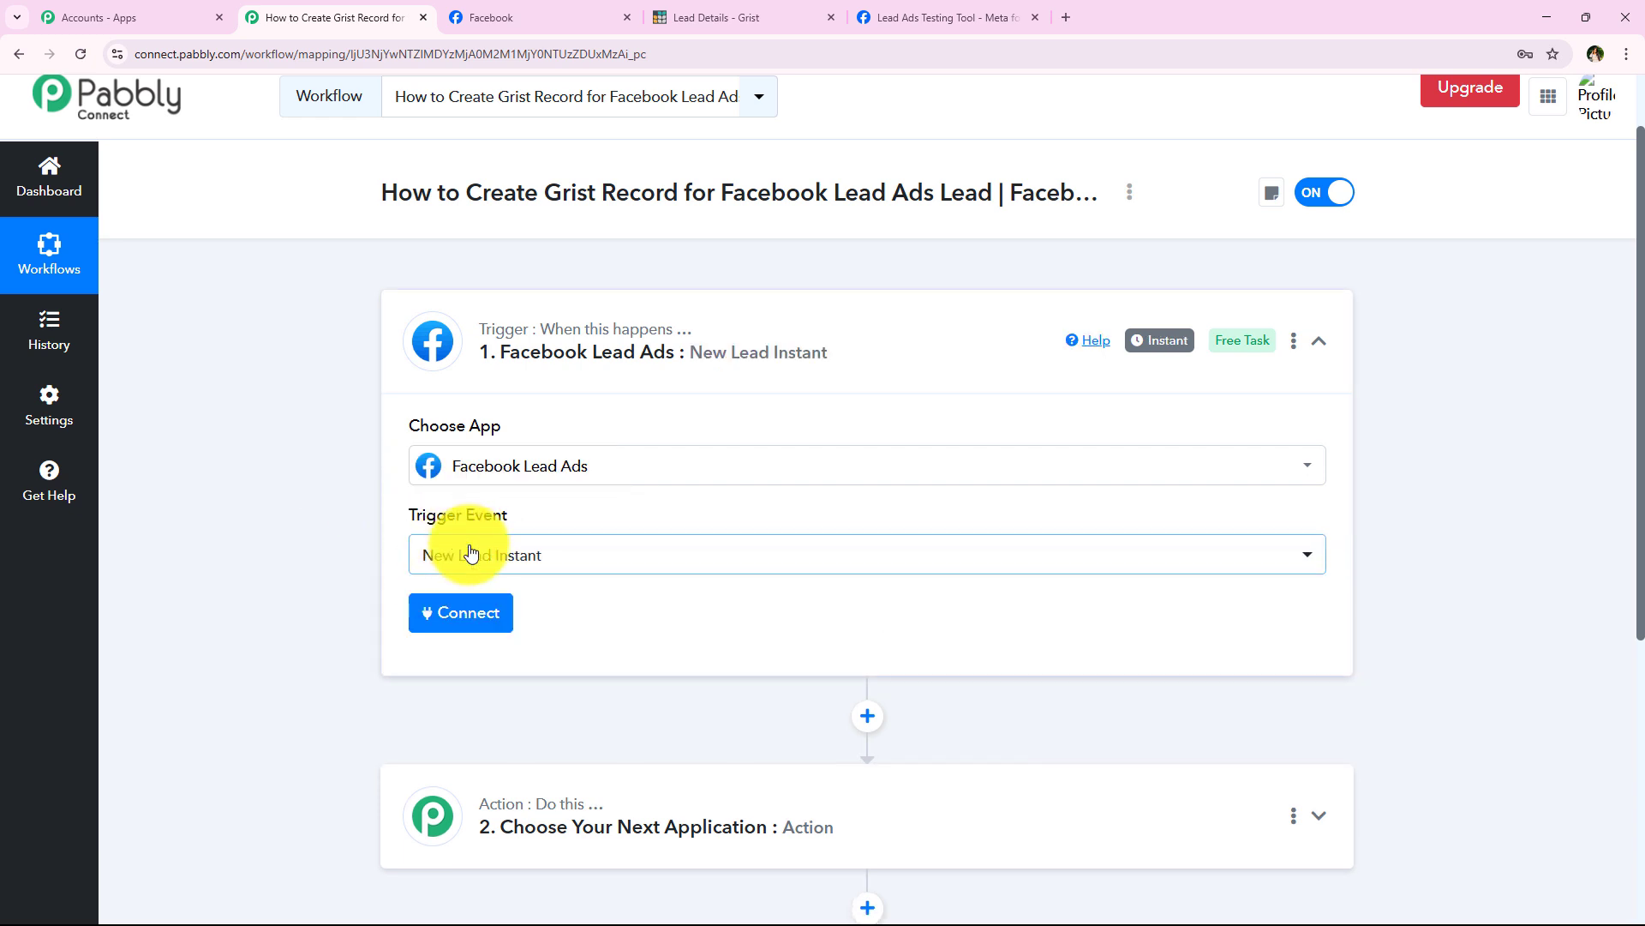
left_click(477, 610)
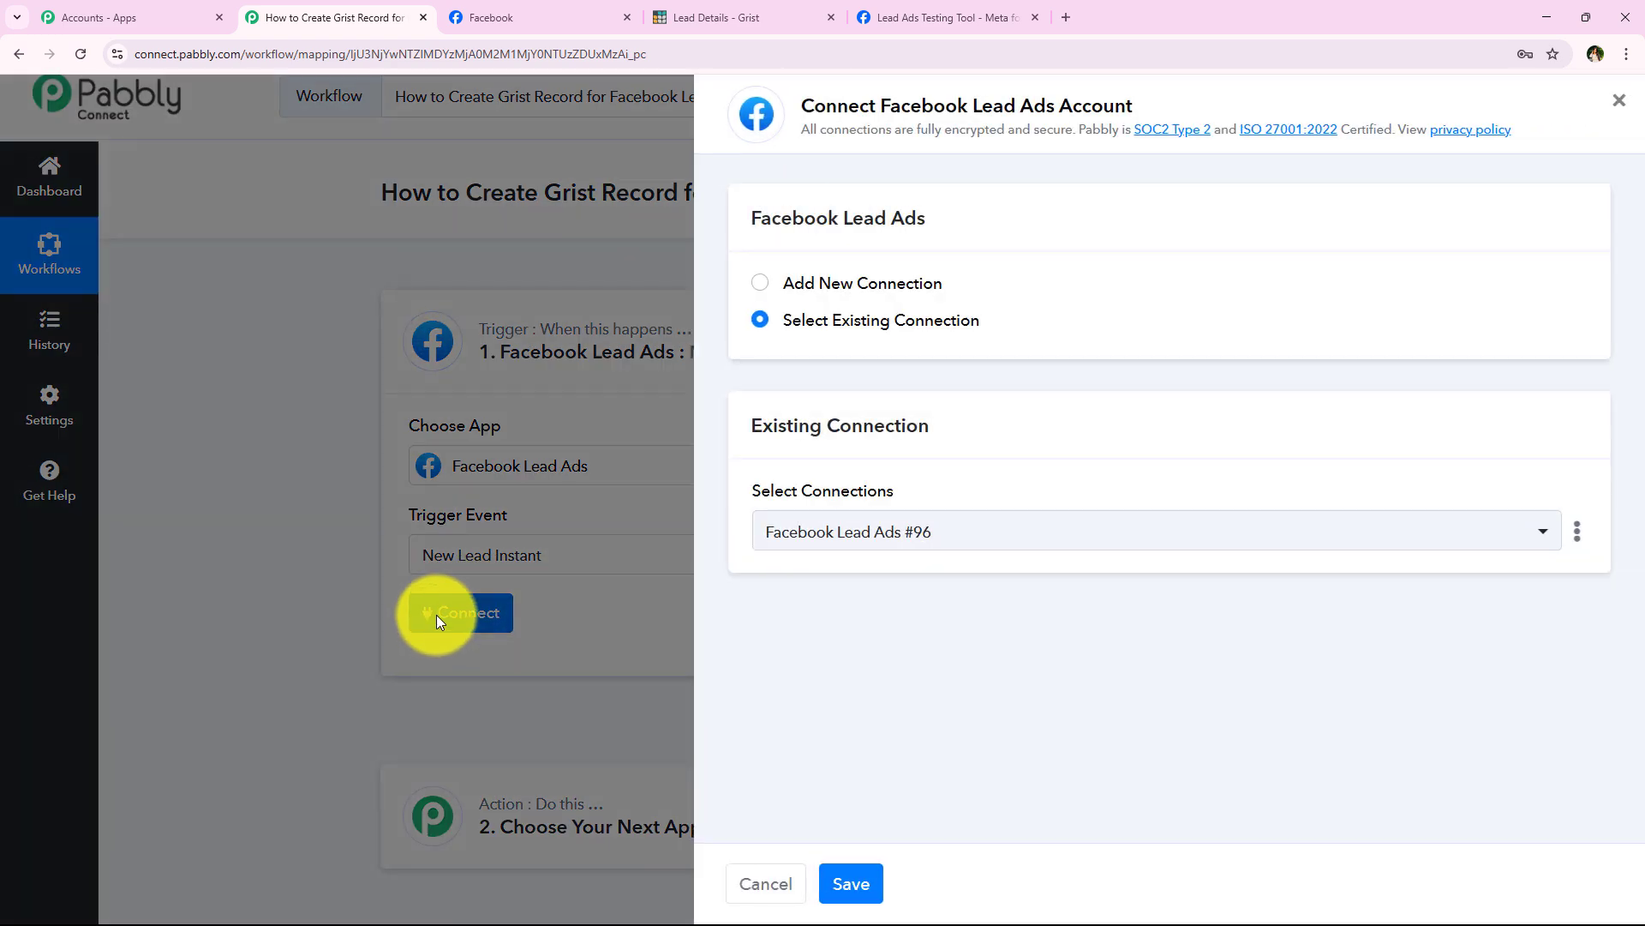
Step: Add a new connection named Facebook Lead Ads #97 and authorise it with Facebook
left_click(867, 287)
left_click(862, 320)
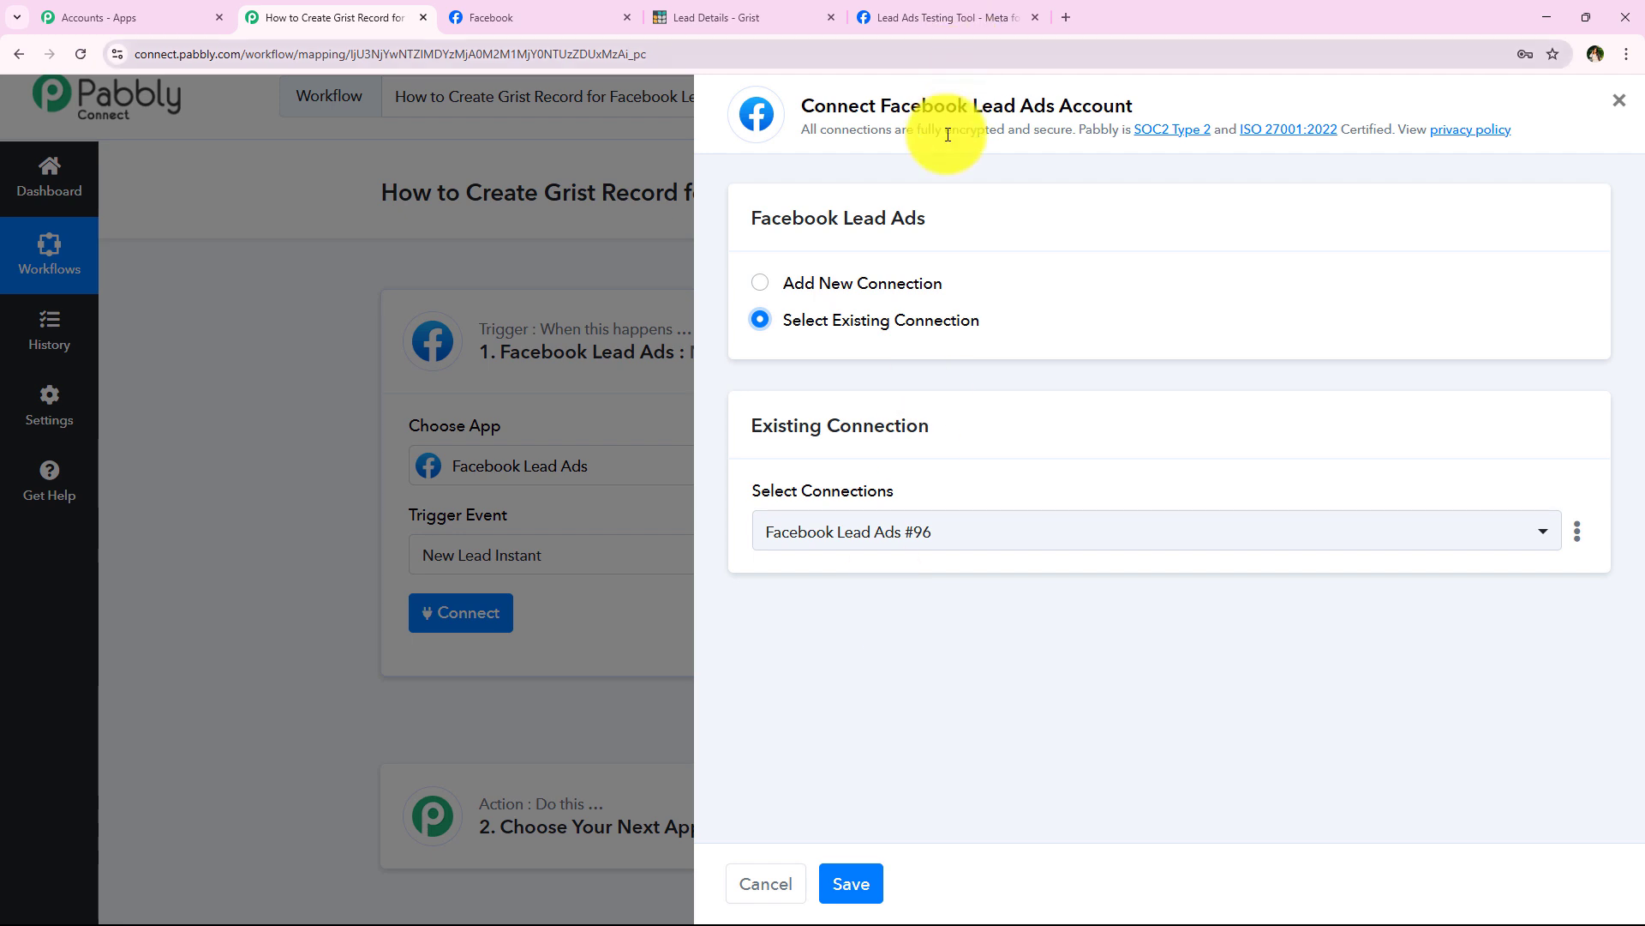
left_click(900, 284)
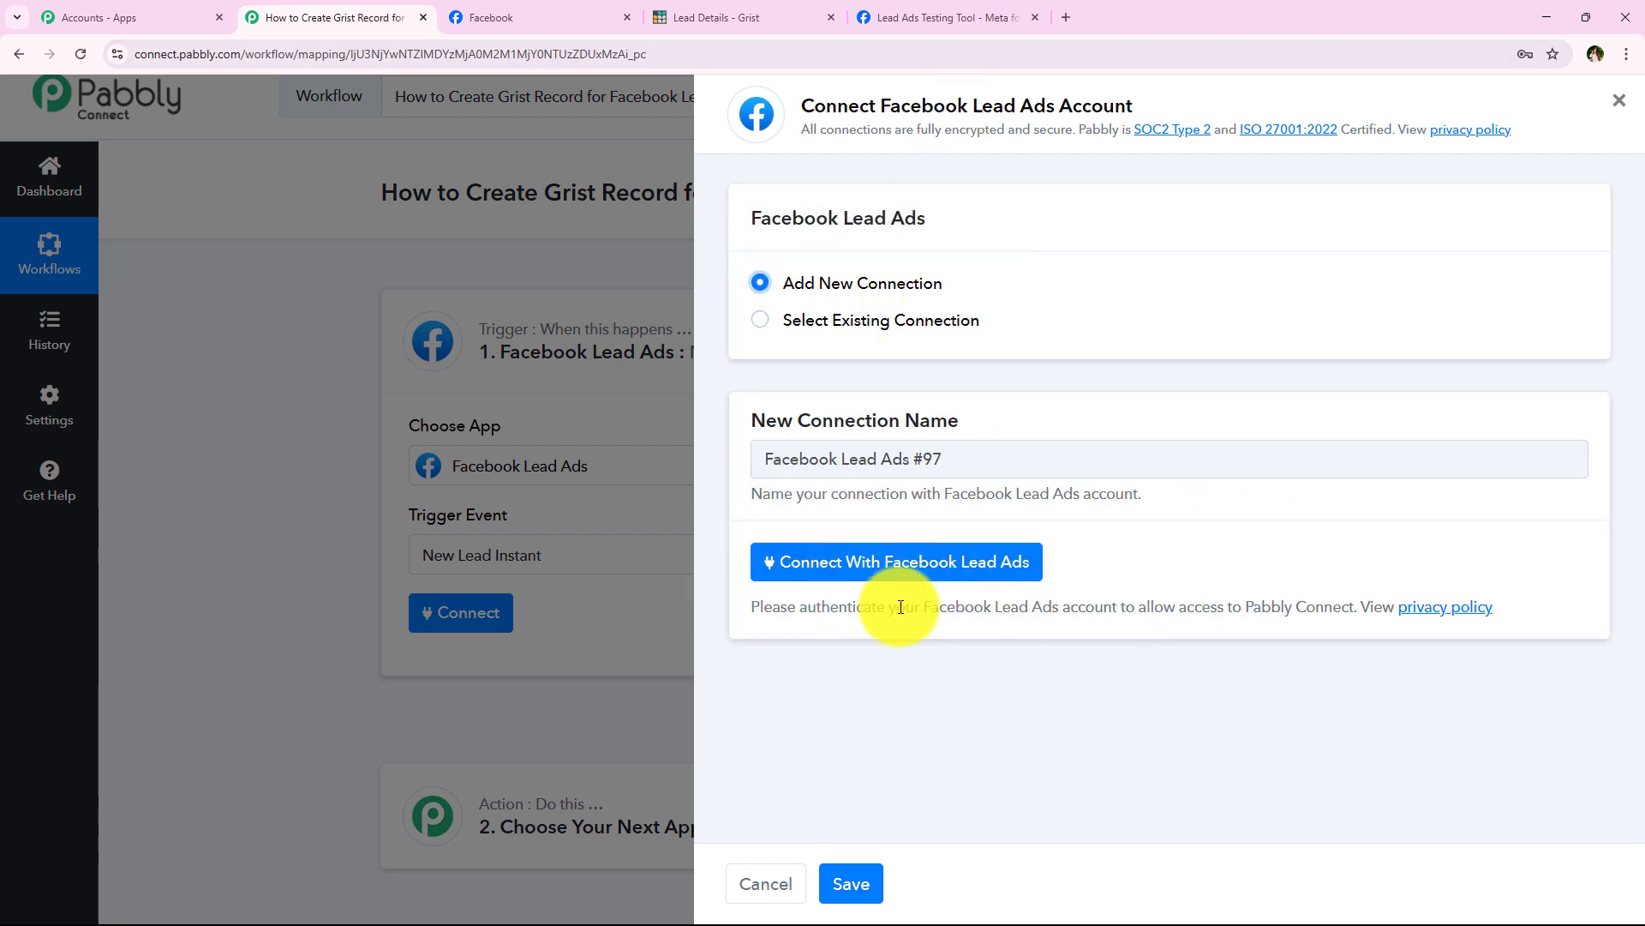
left_click(925, 585)
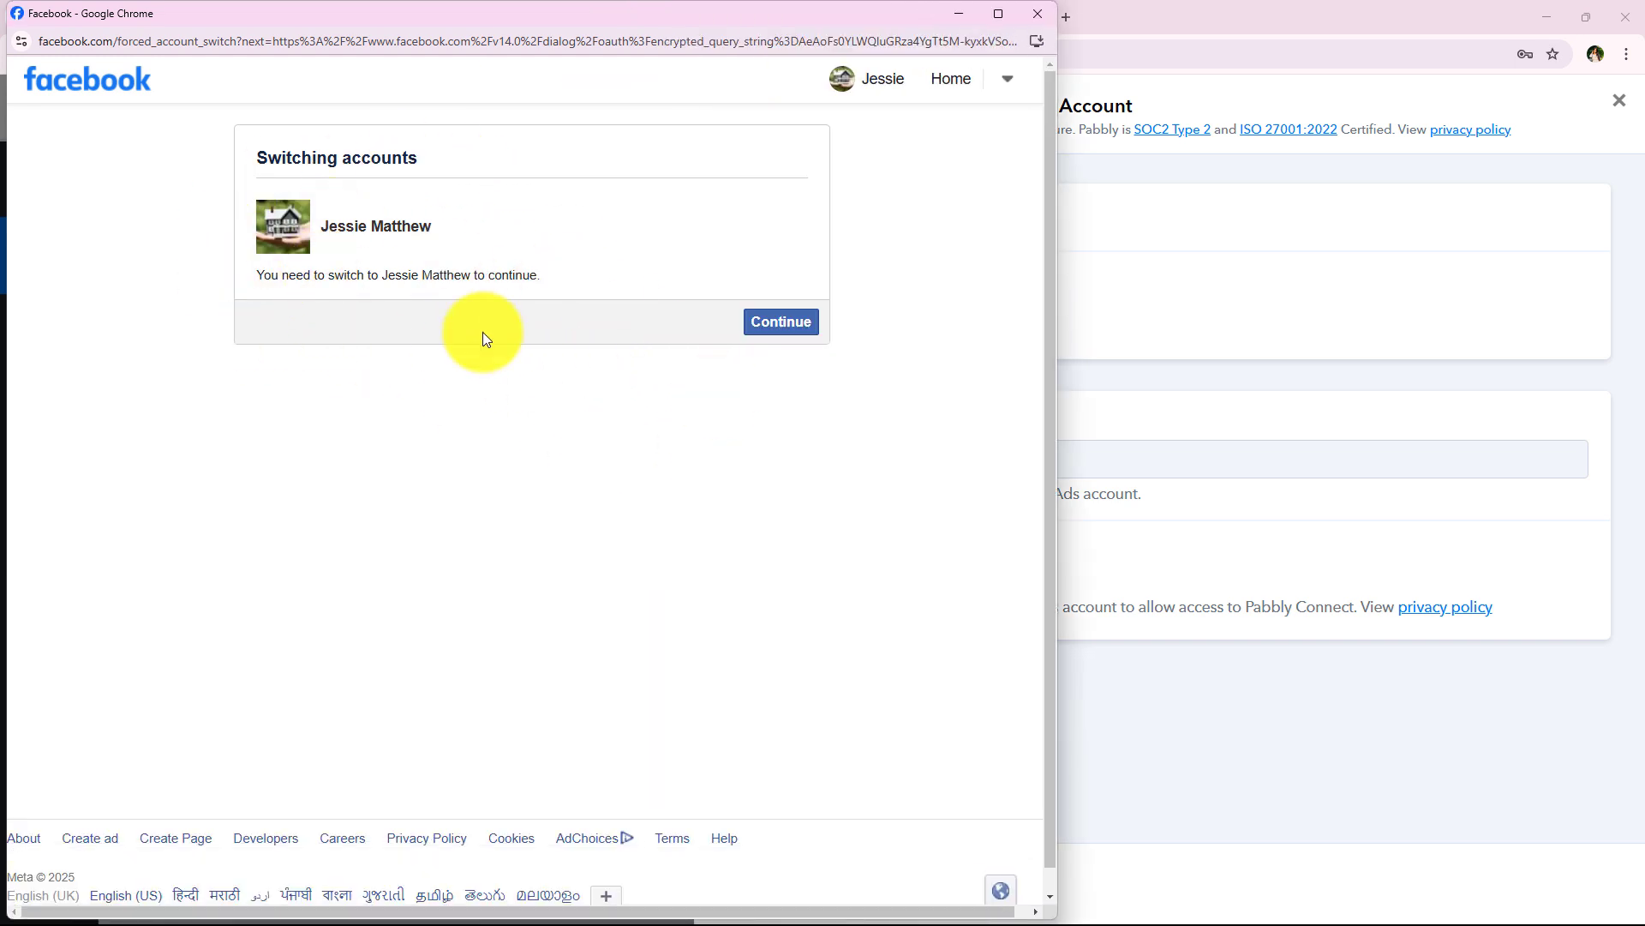
Step: Continue with the Facebook account and approve Pabbly Connect's access
left_click(761, 325)
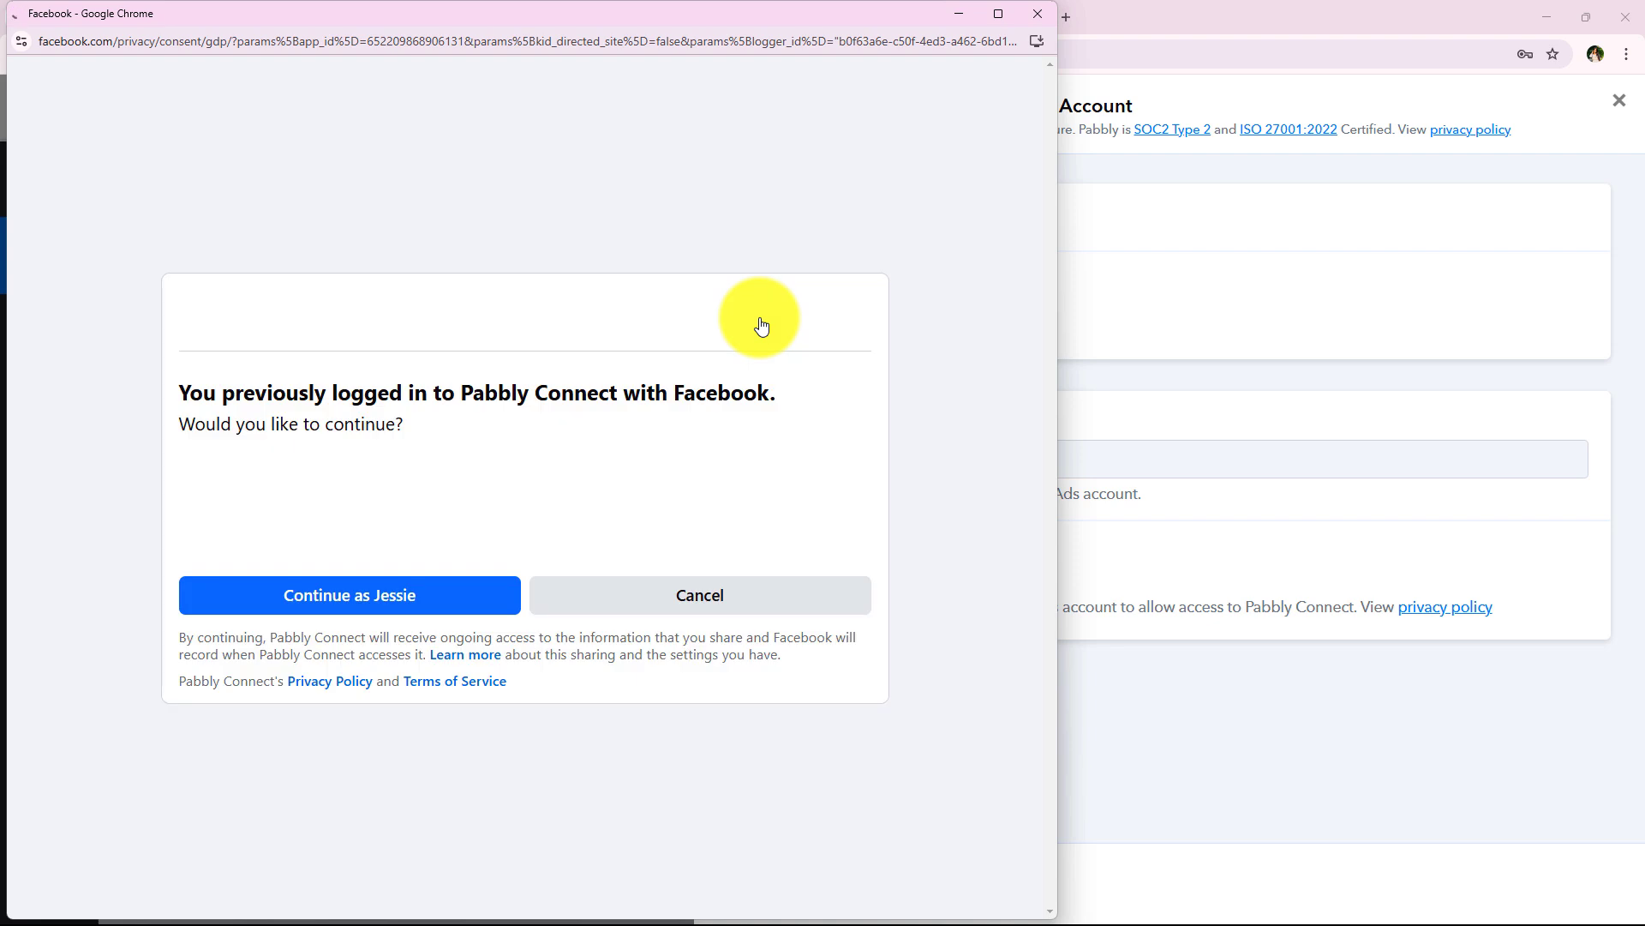
left_click(308, 581)
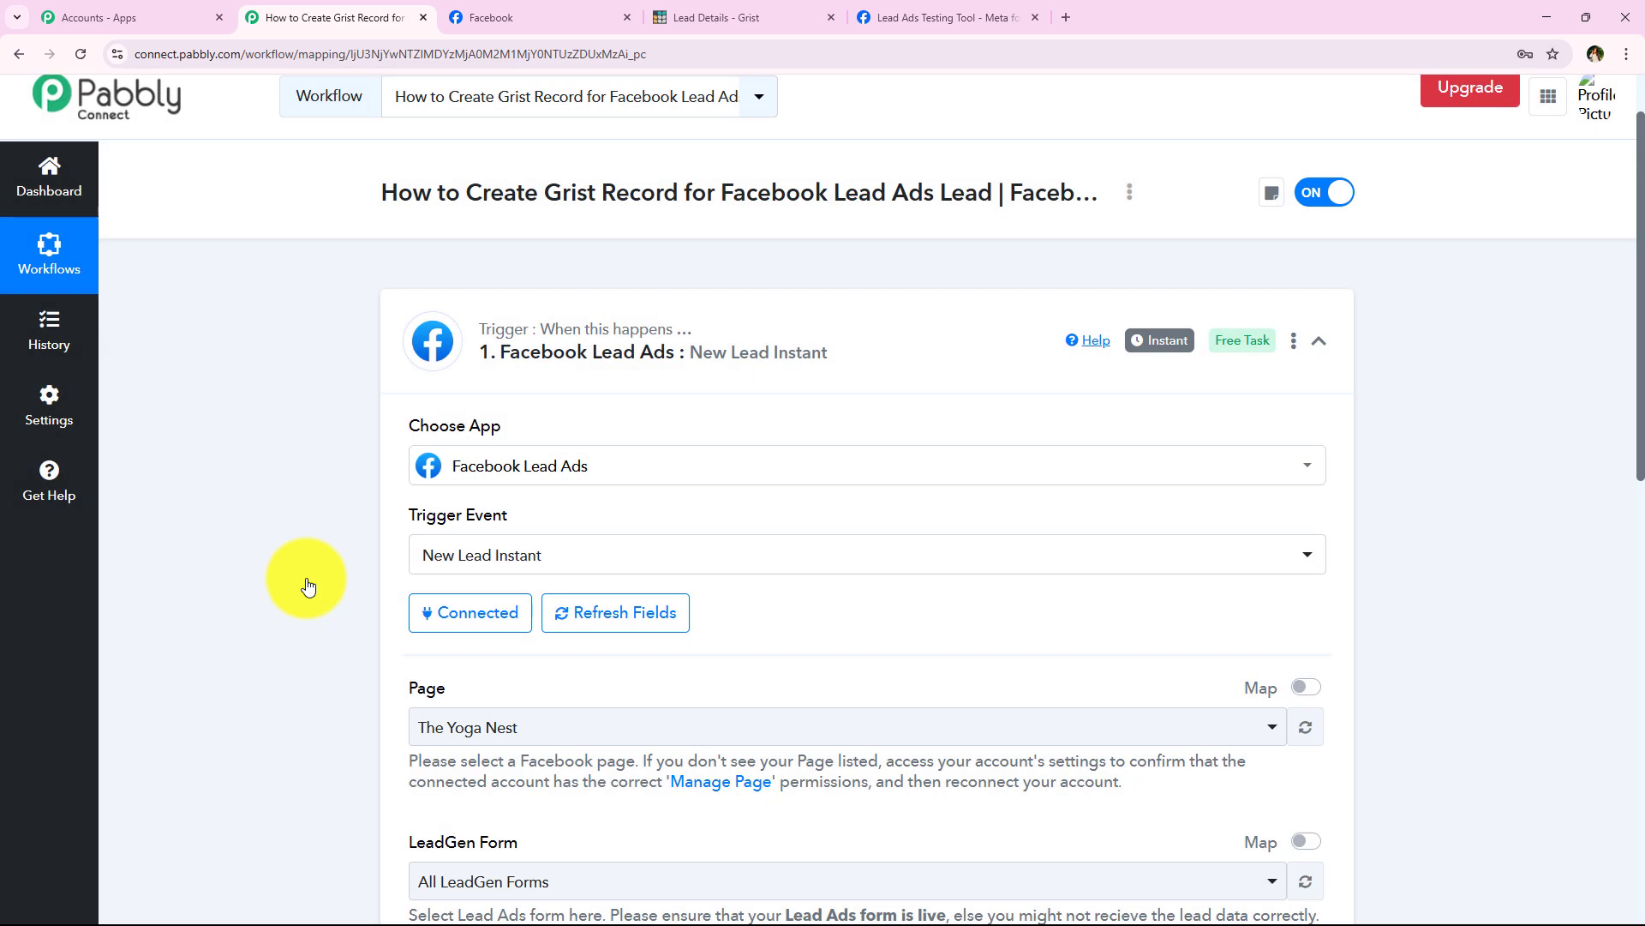
Step: Confirm the Prime Properties page name on Facebook, then open Pabbly's Page list
scroll(279, 594, "down", 2)
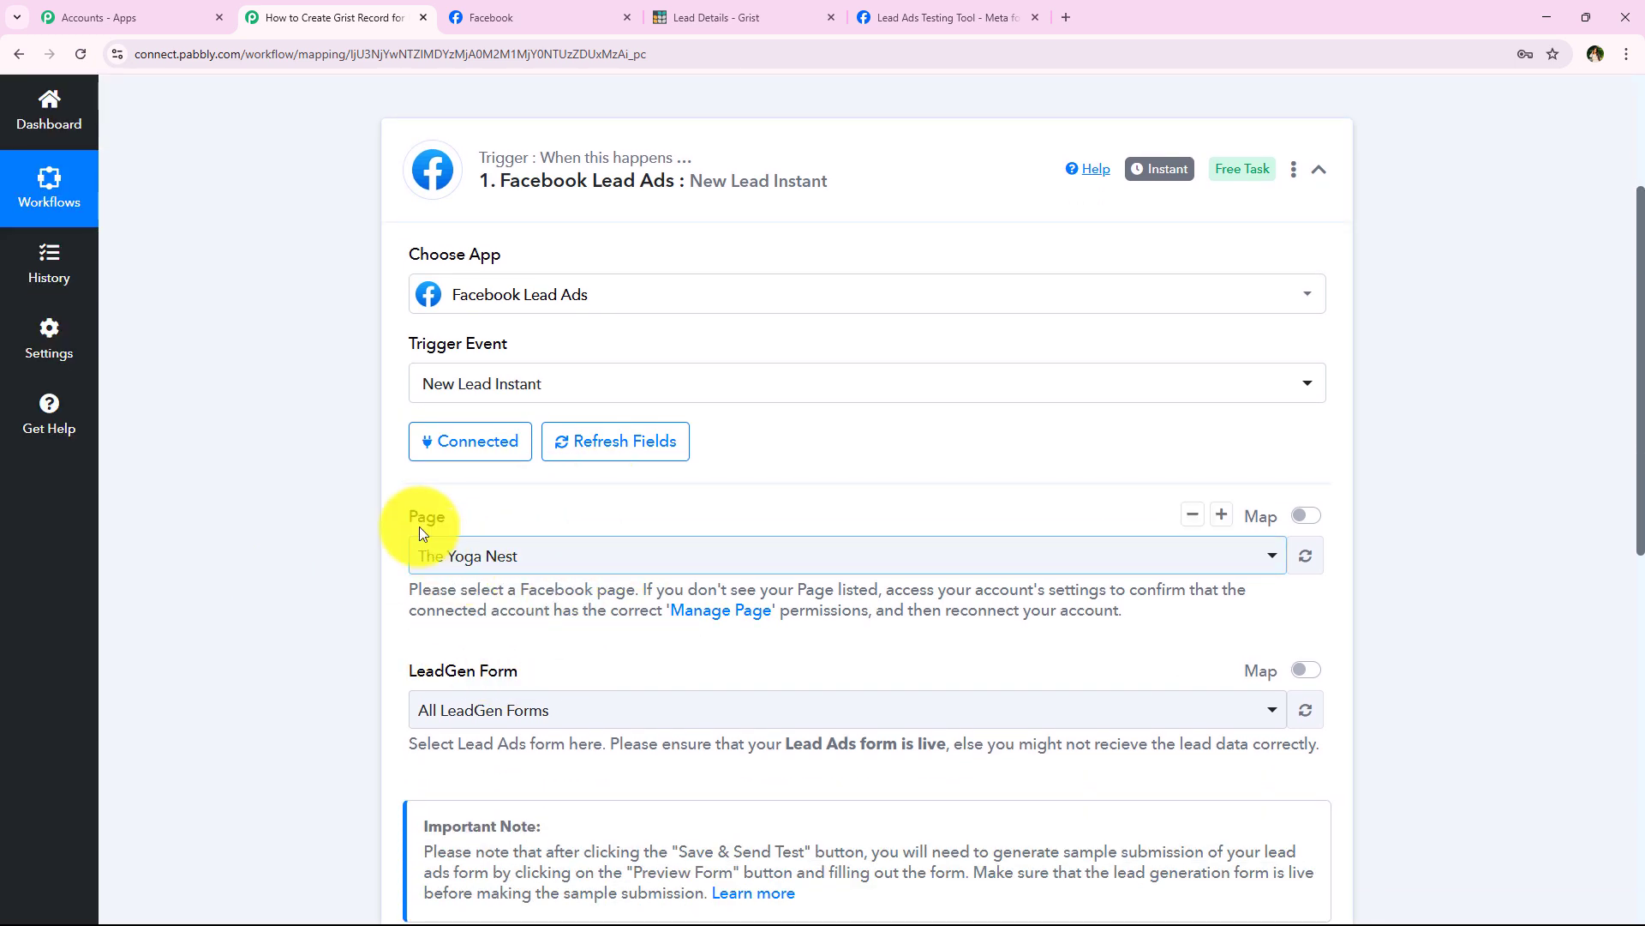
left_click_drag(409, 669, 604, 668)
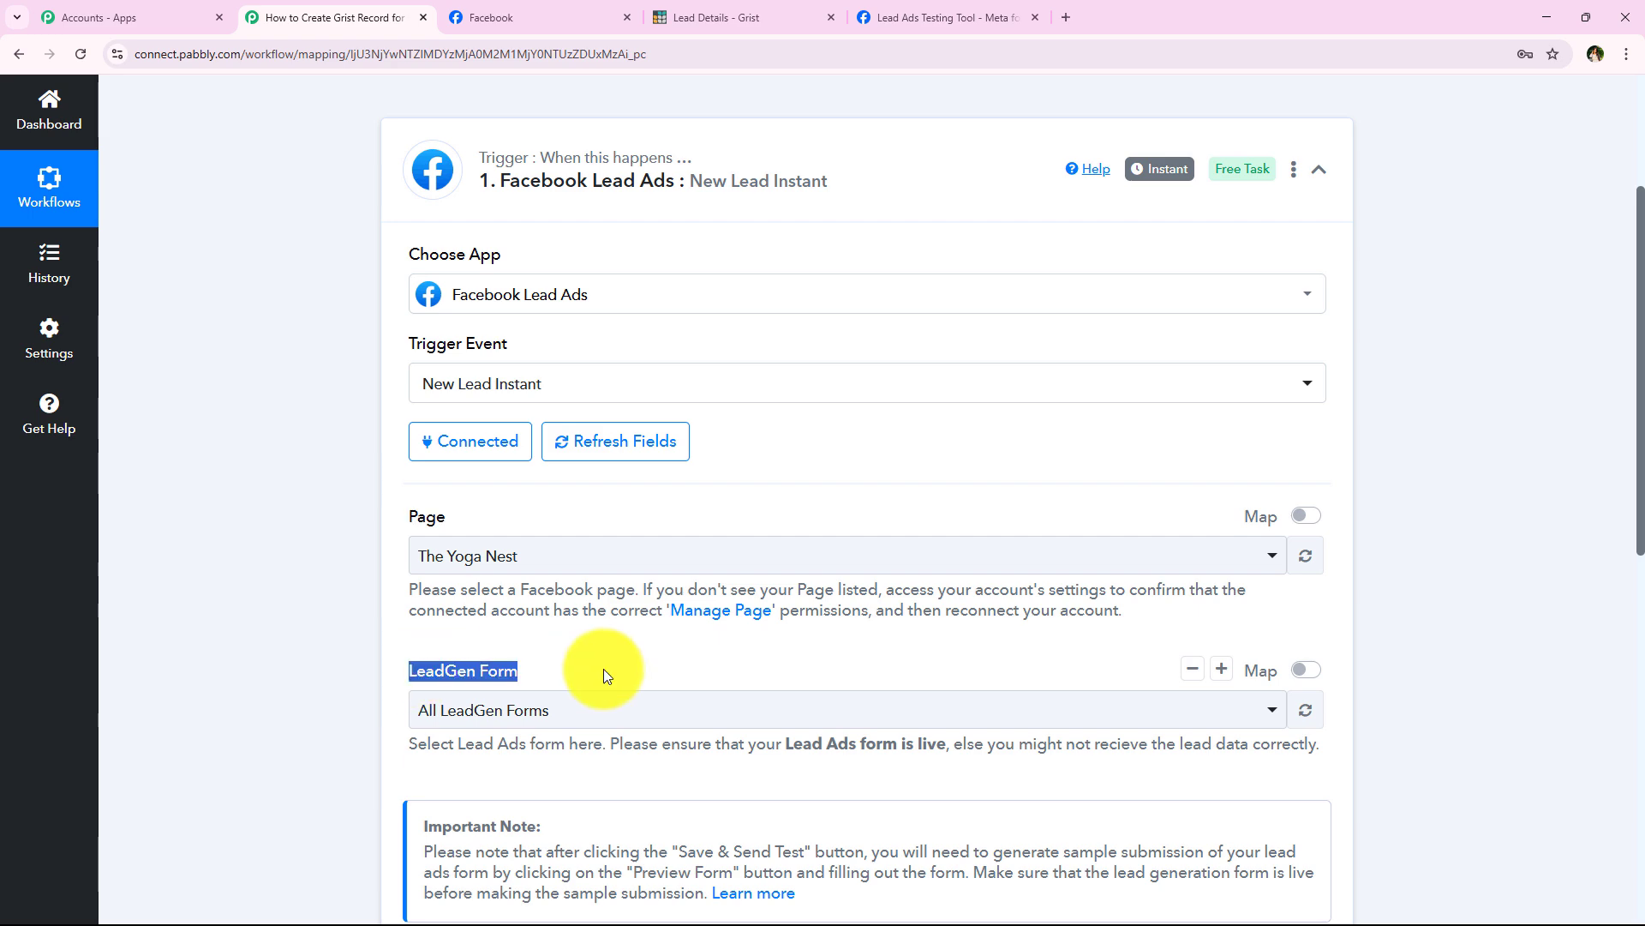
left_click(603, 669)
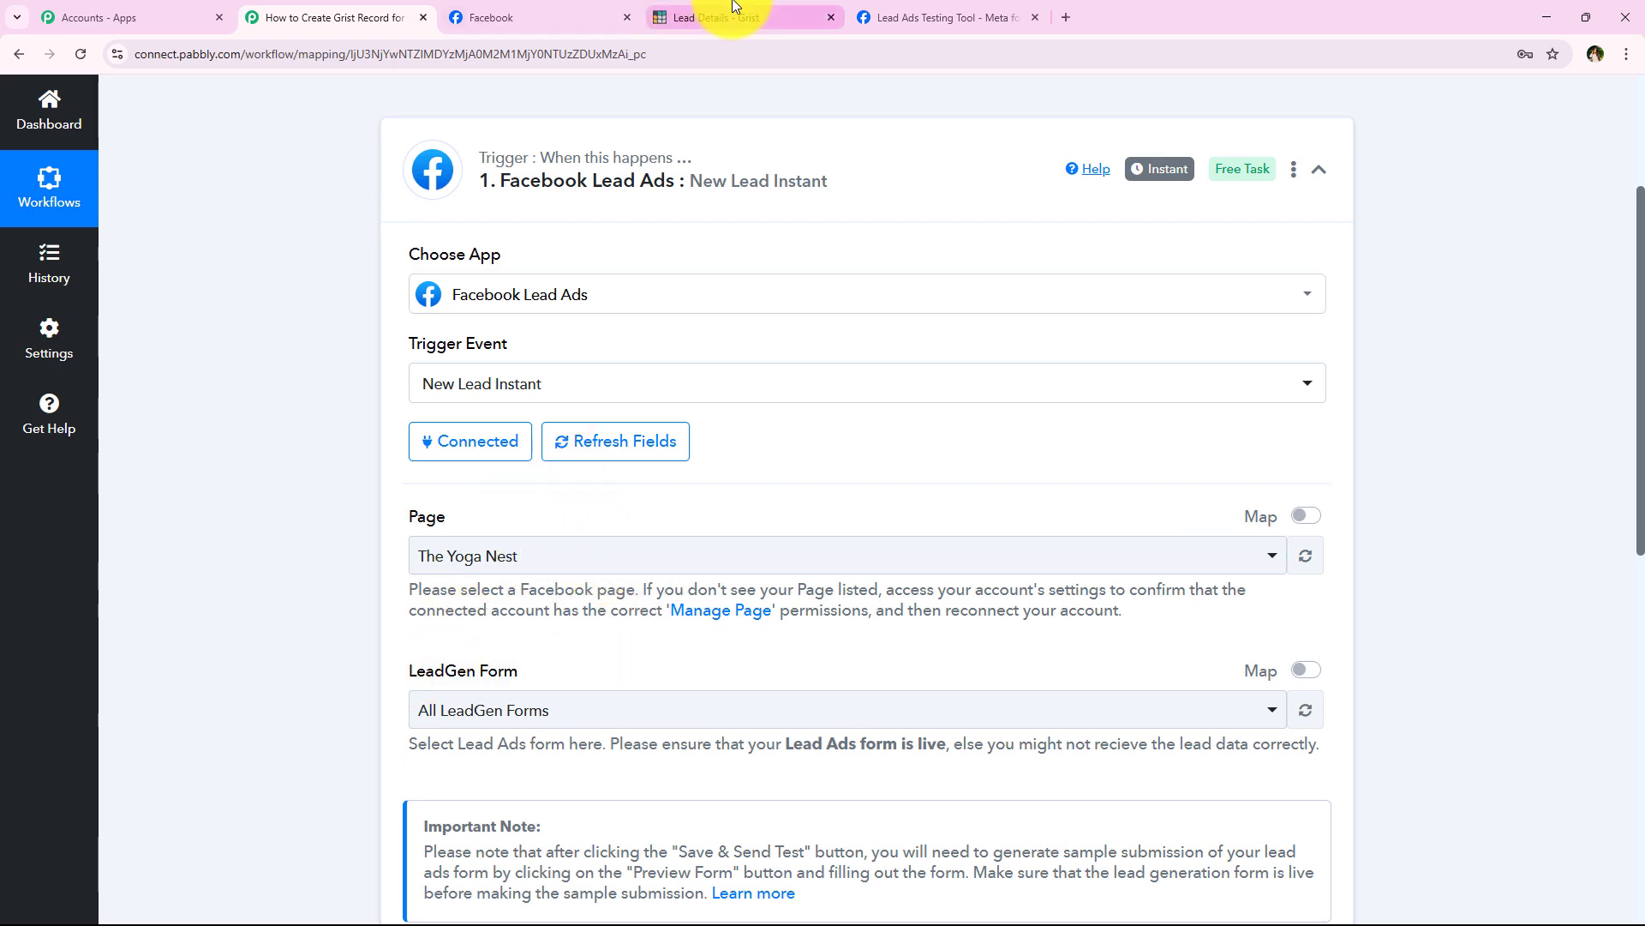
left_click(518, 17)
left_click_drag(605, 657, 896, 659)
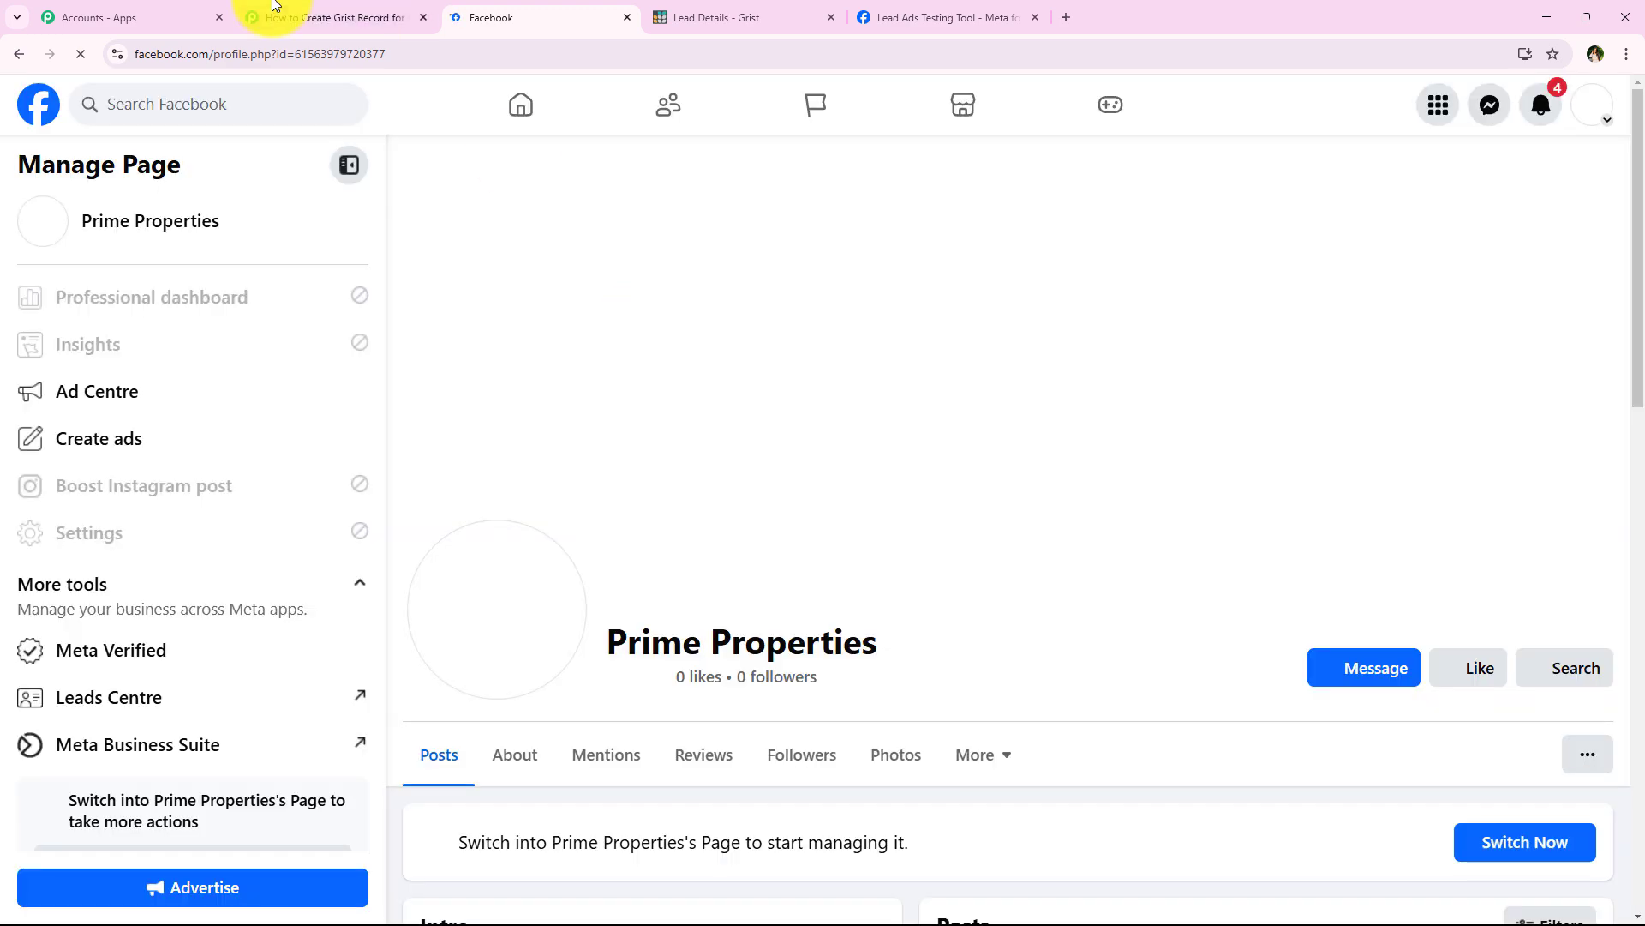
left_click(360, 17)
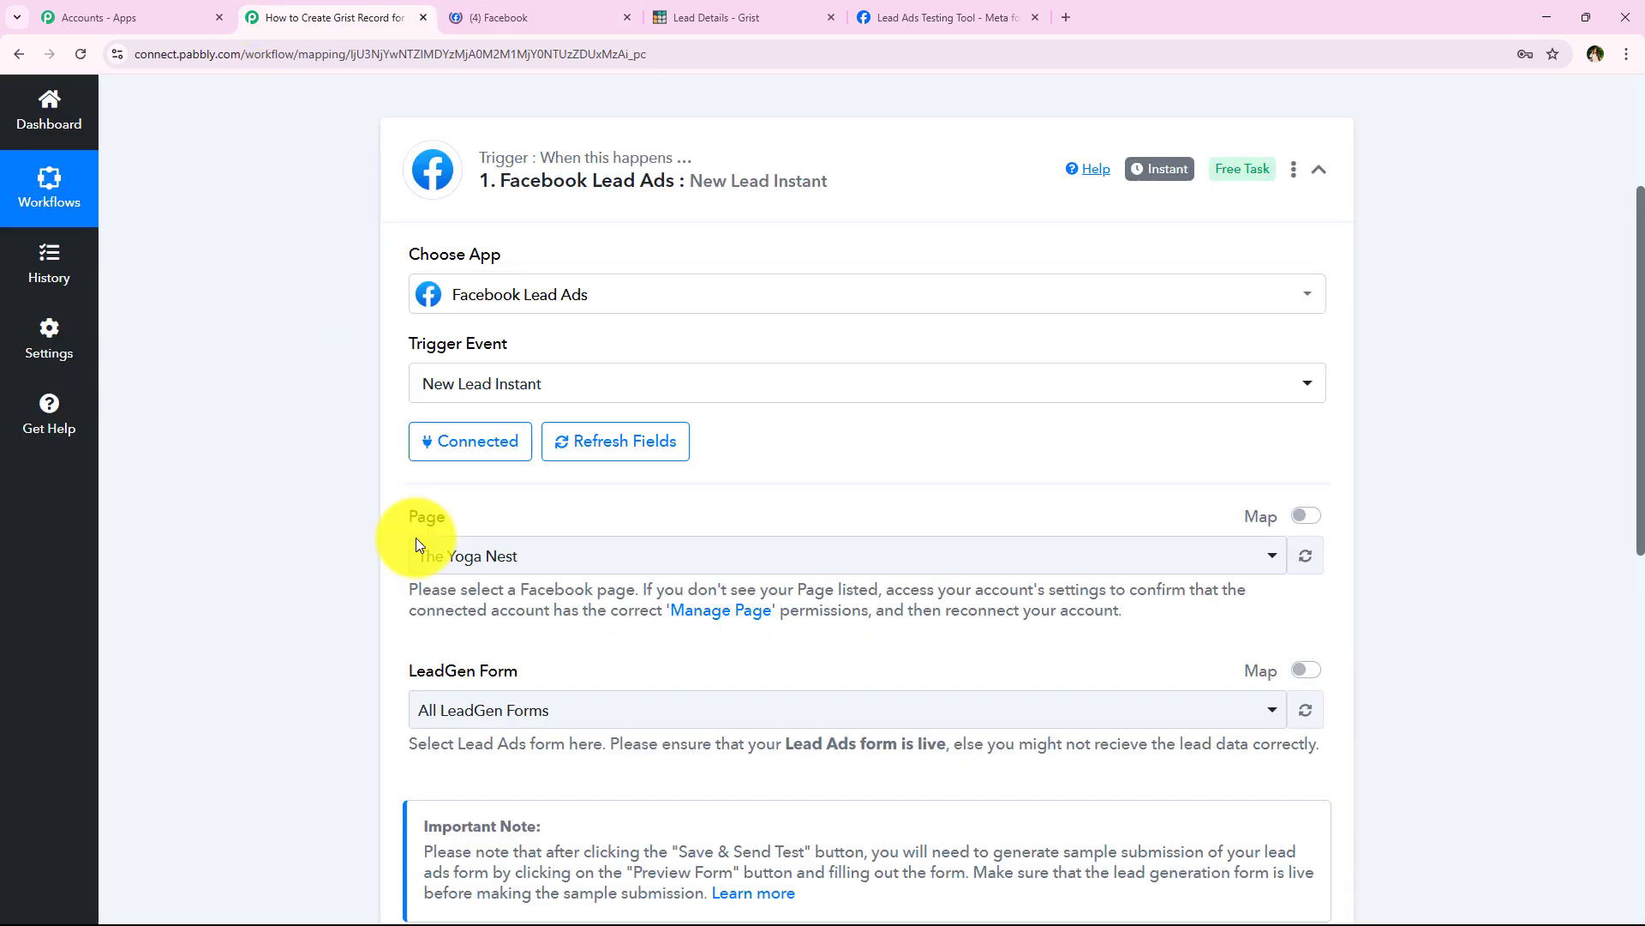
left_click(510, 10)
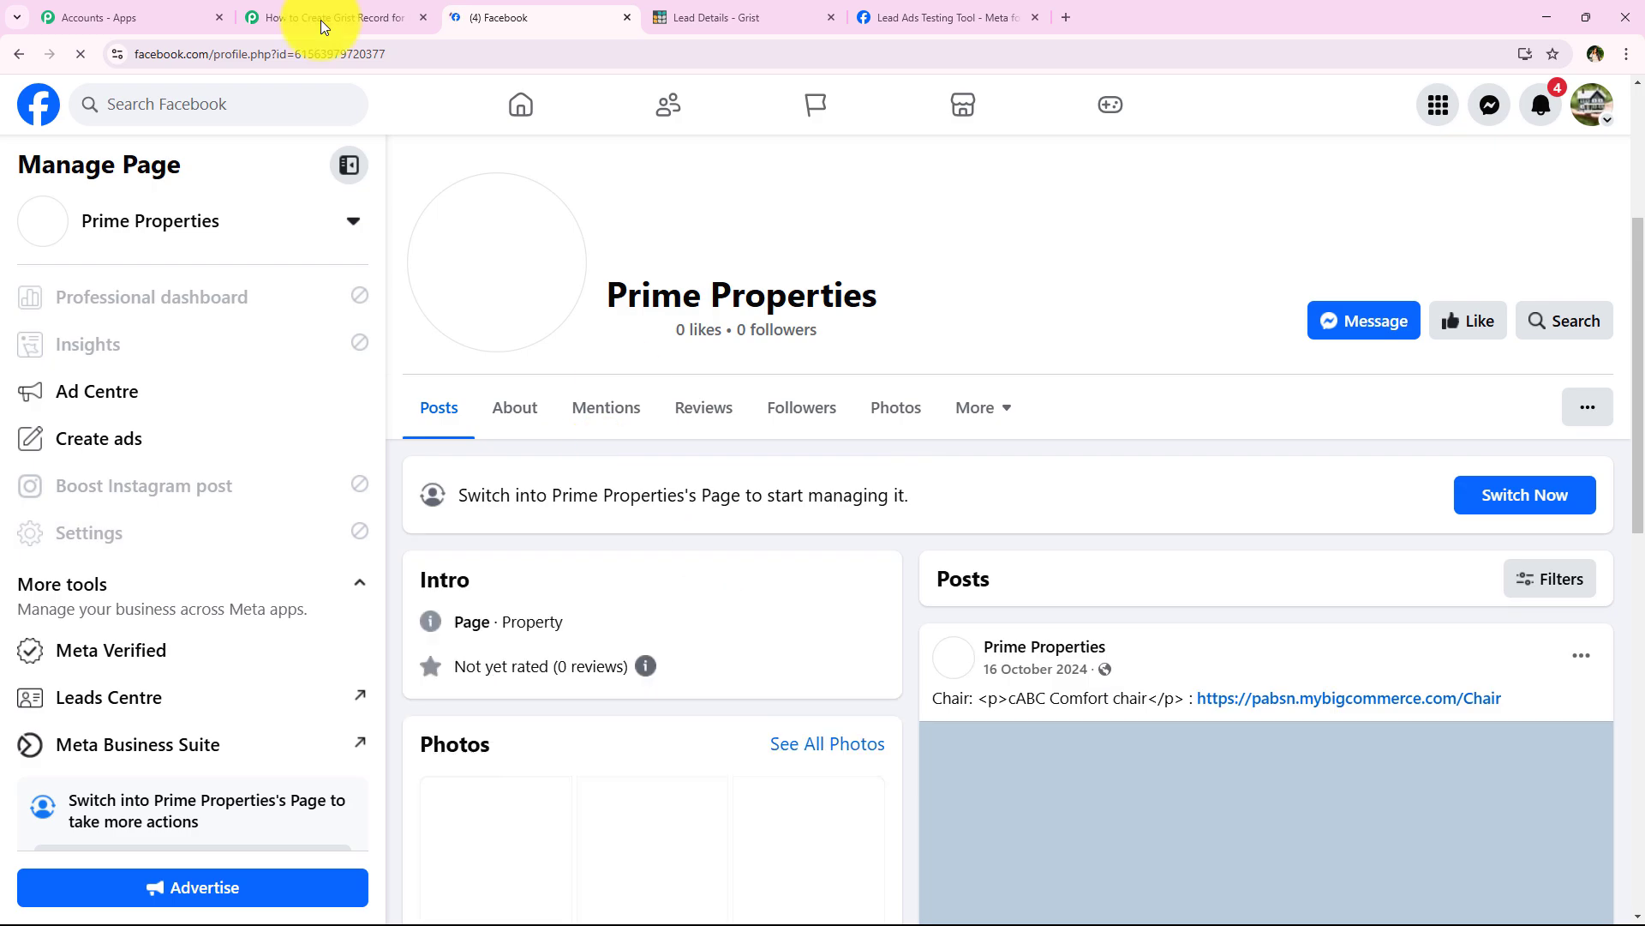
left_click_drag(606, 302, 888, 423)
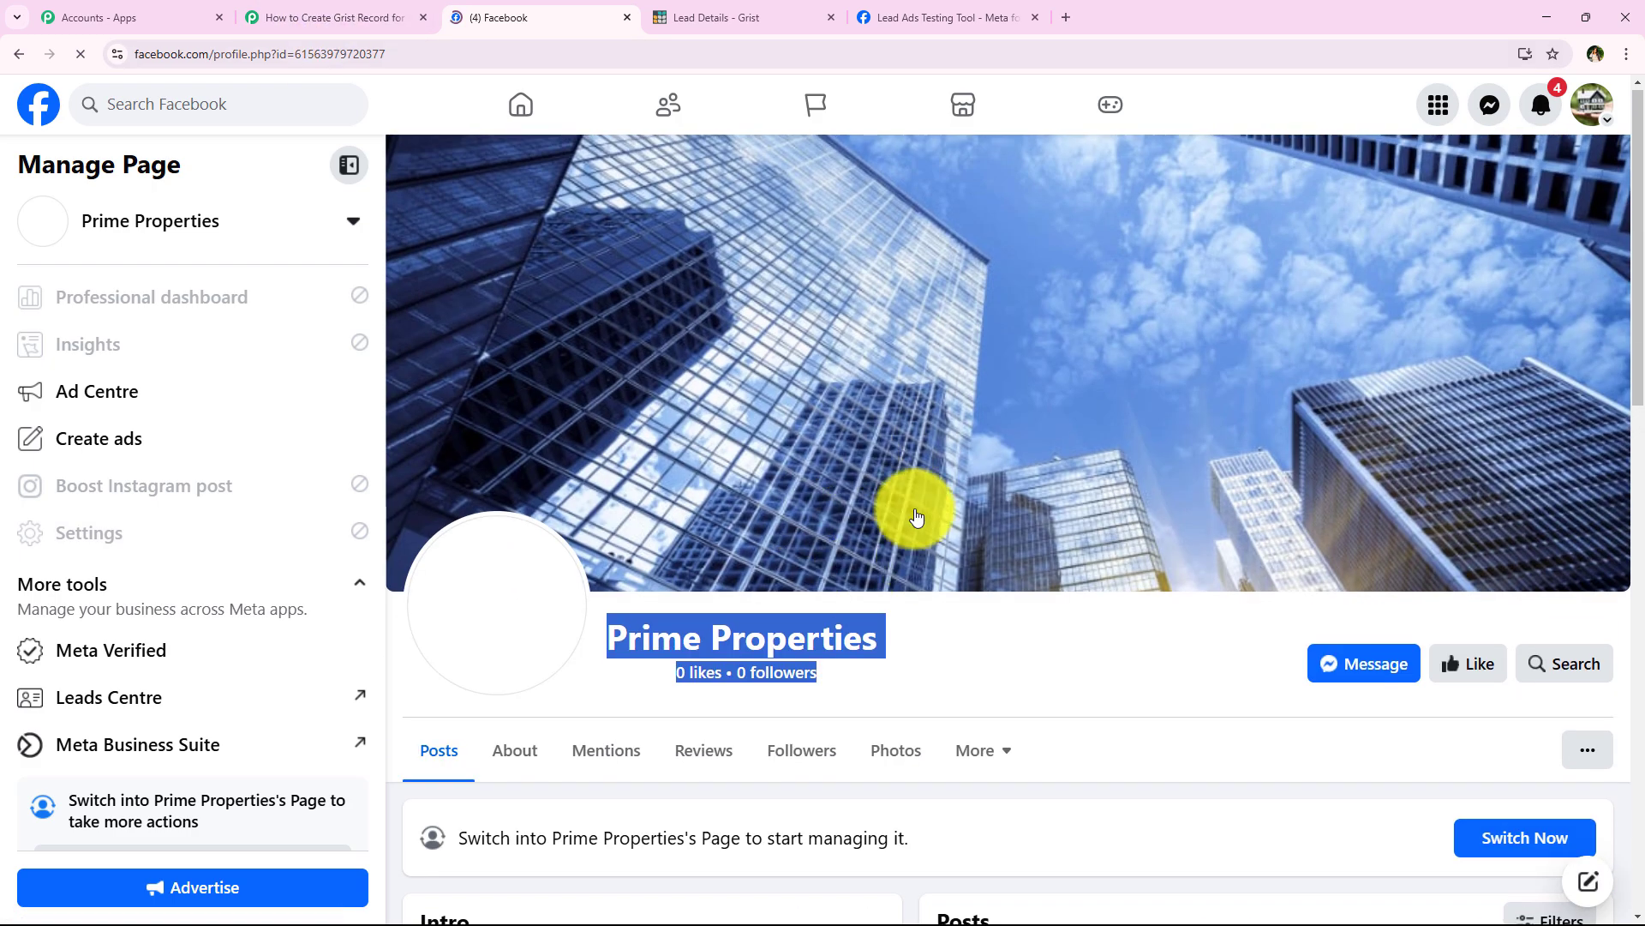
left_click(304, 7)
left_click(519, 570)
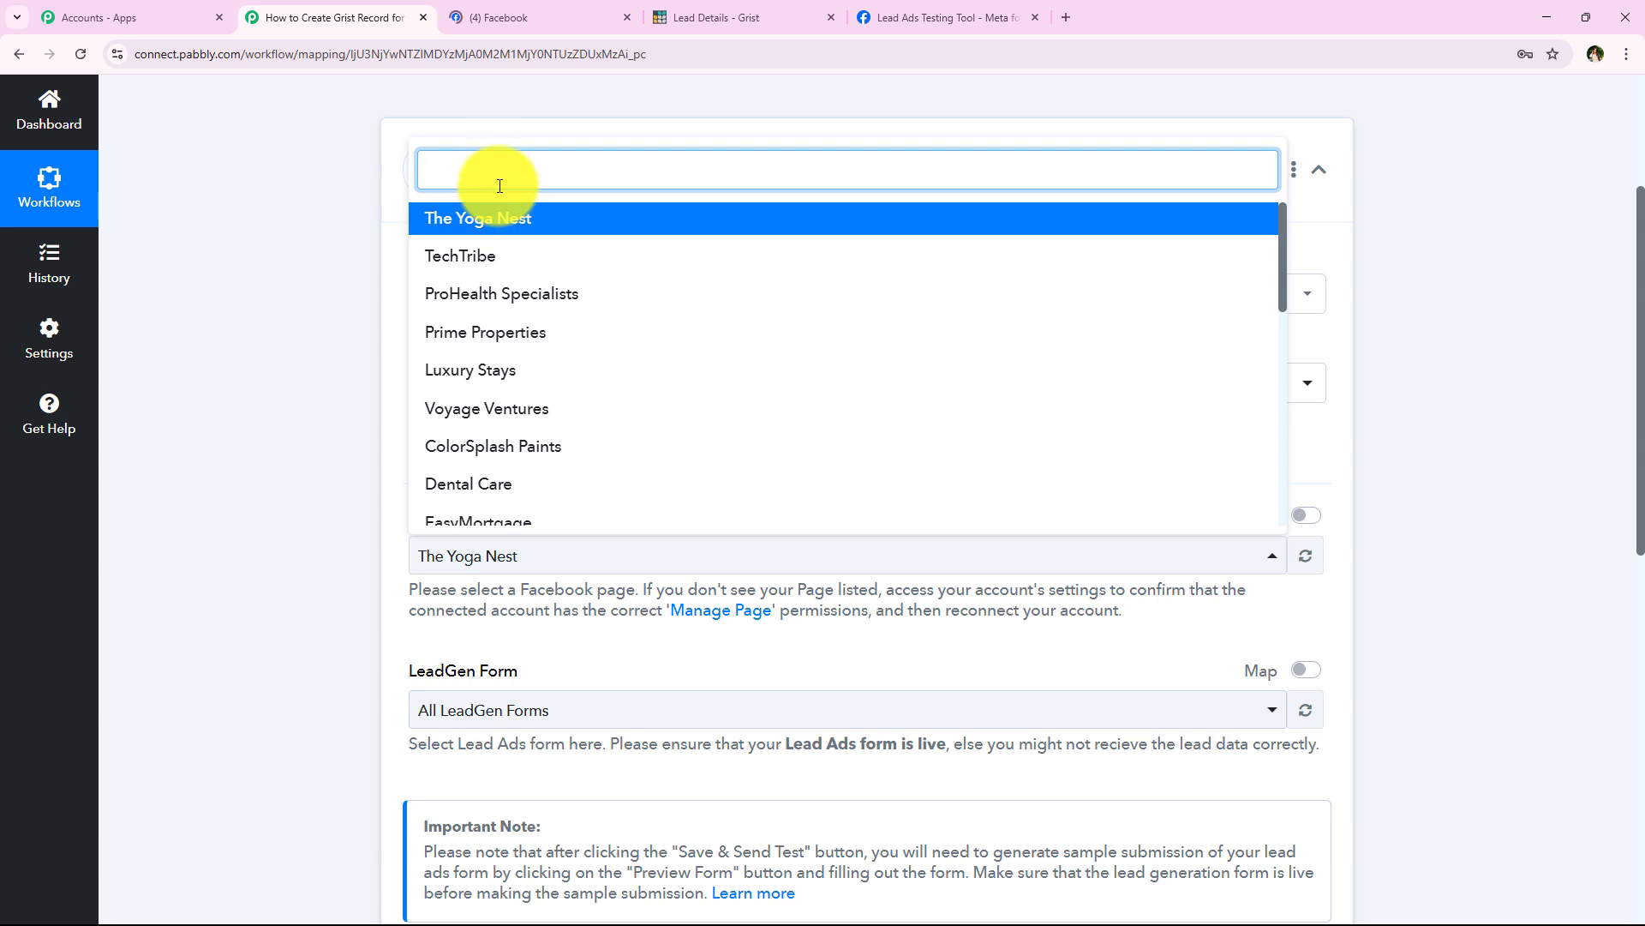
Step: Set the trigger's Page to Prime Properties and LeadGen Form to New Form
left_click(541, 336)
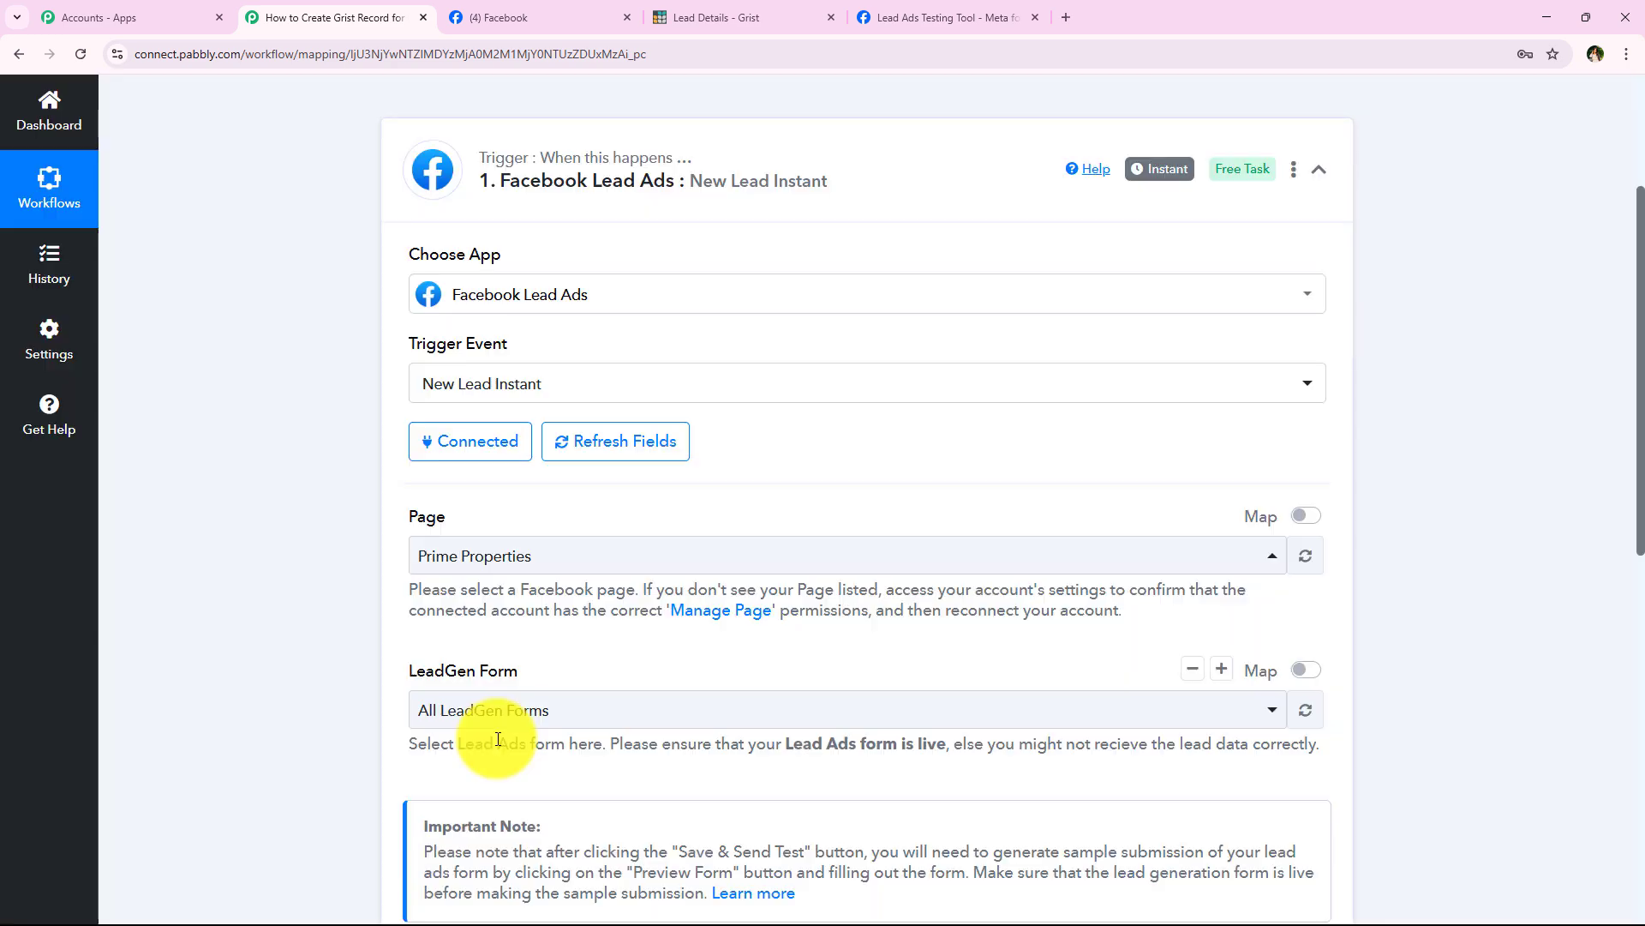
scroll(515, 735, "down", 2)
left_click(543, 539)
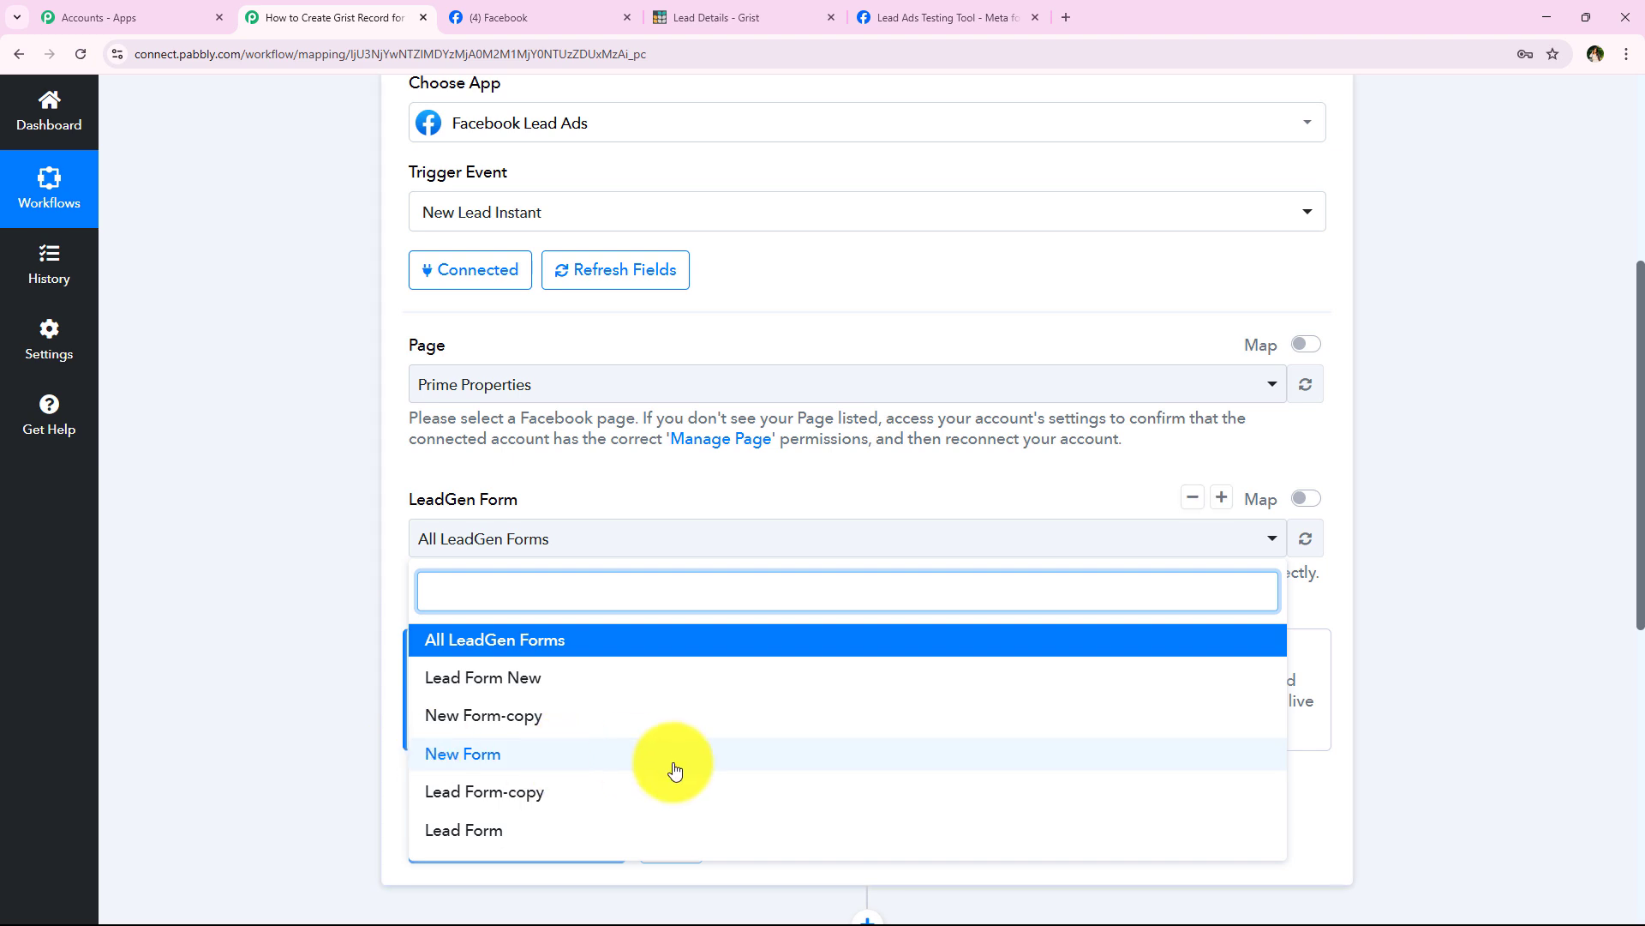
left_click(578, 771)
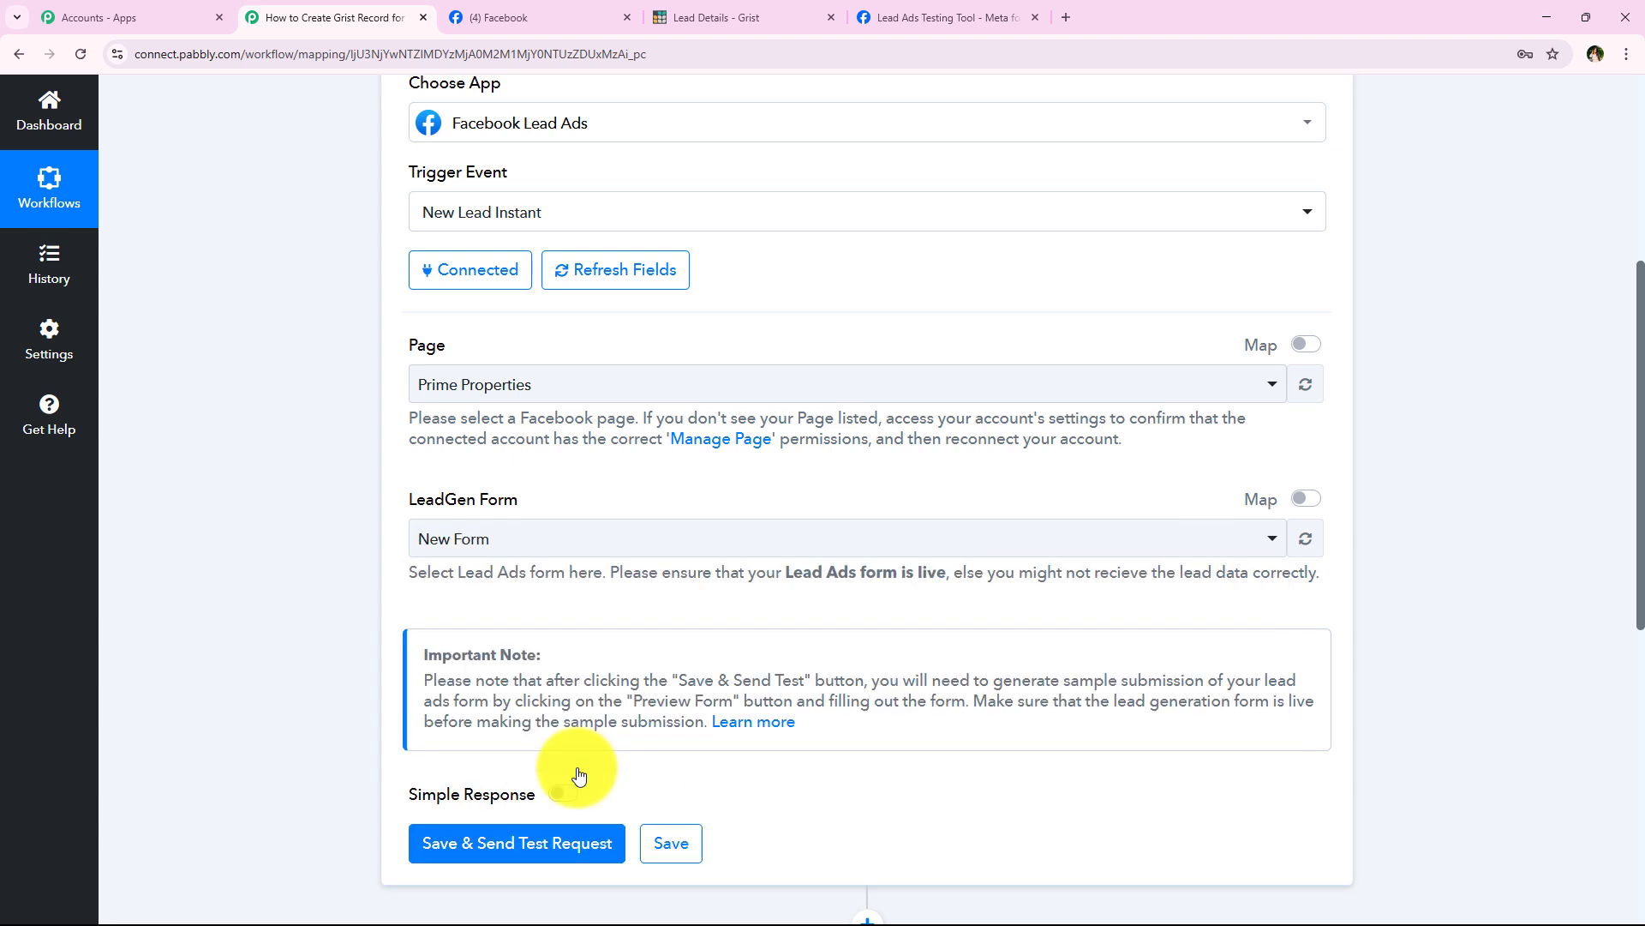
left_click(598, 553)
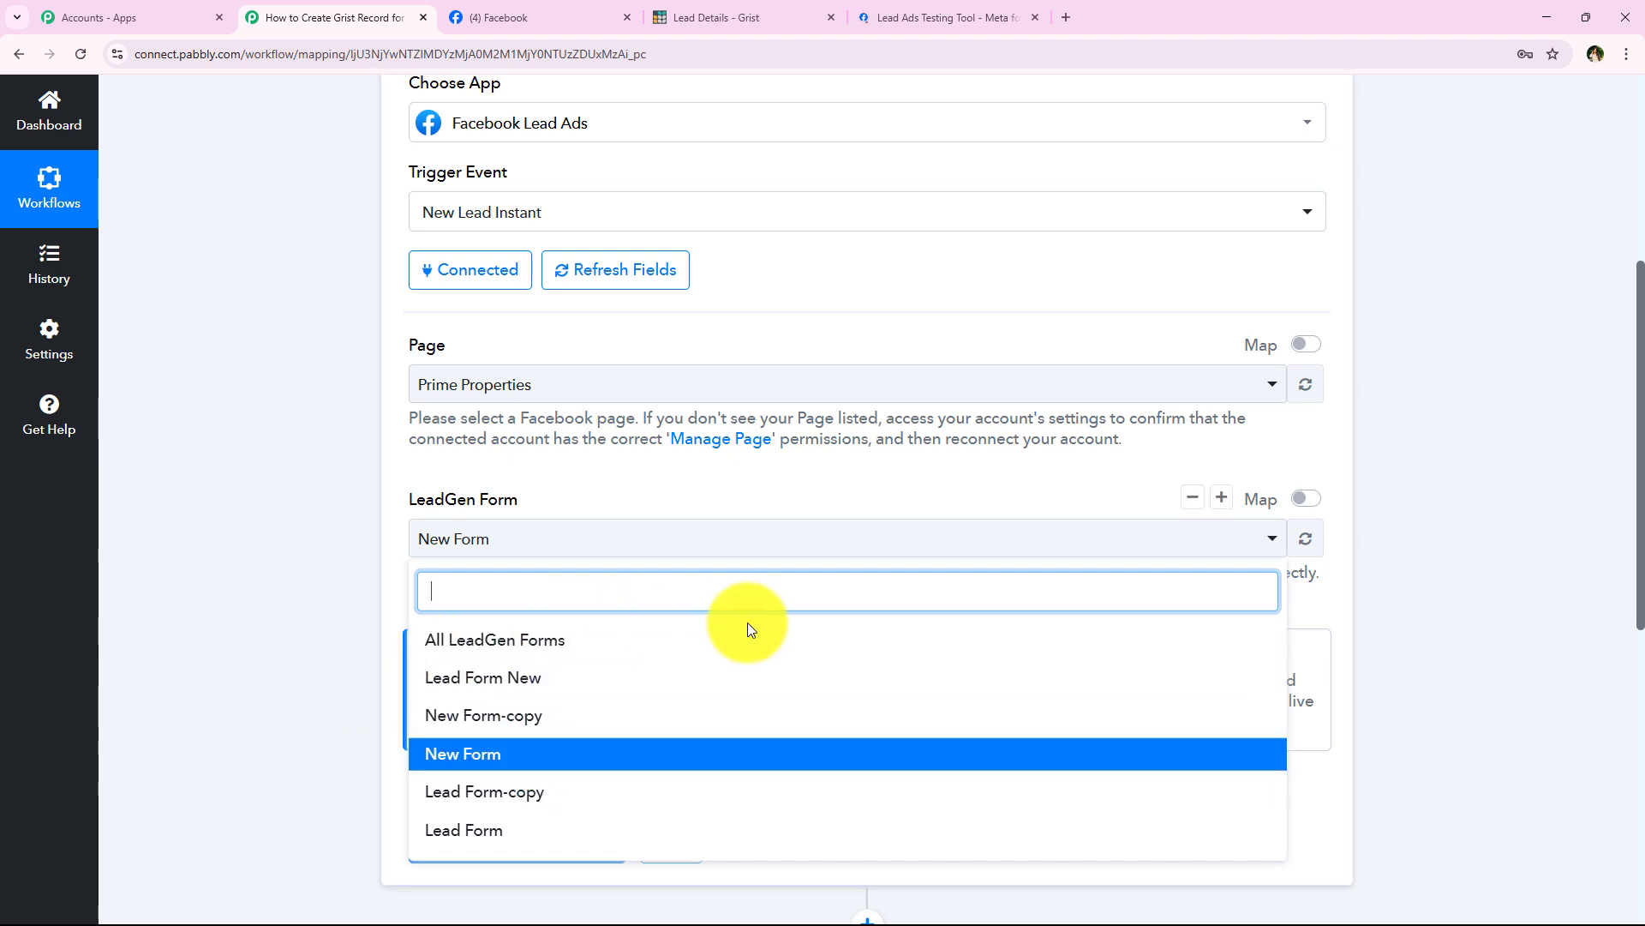
left_click(279, 625)
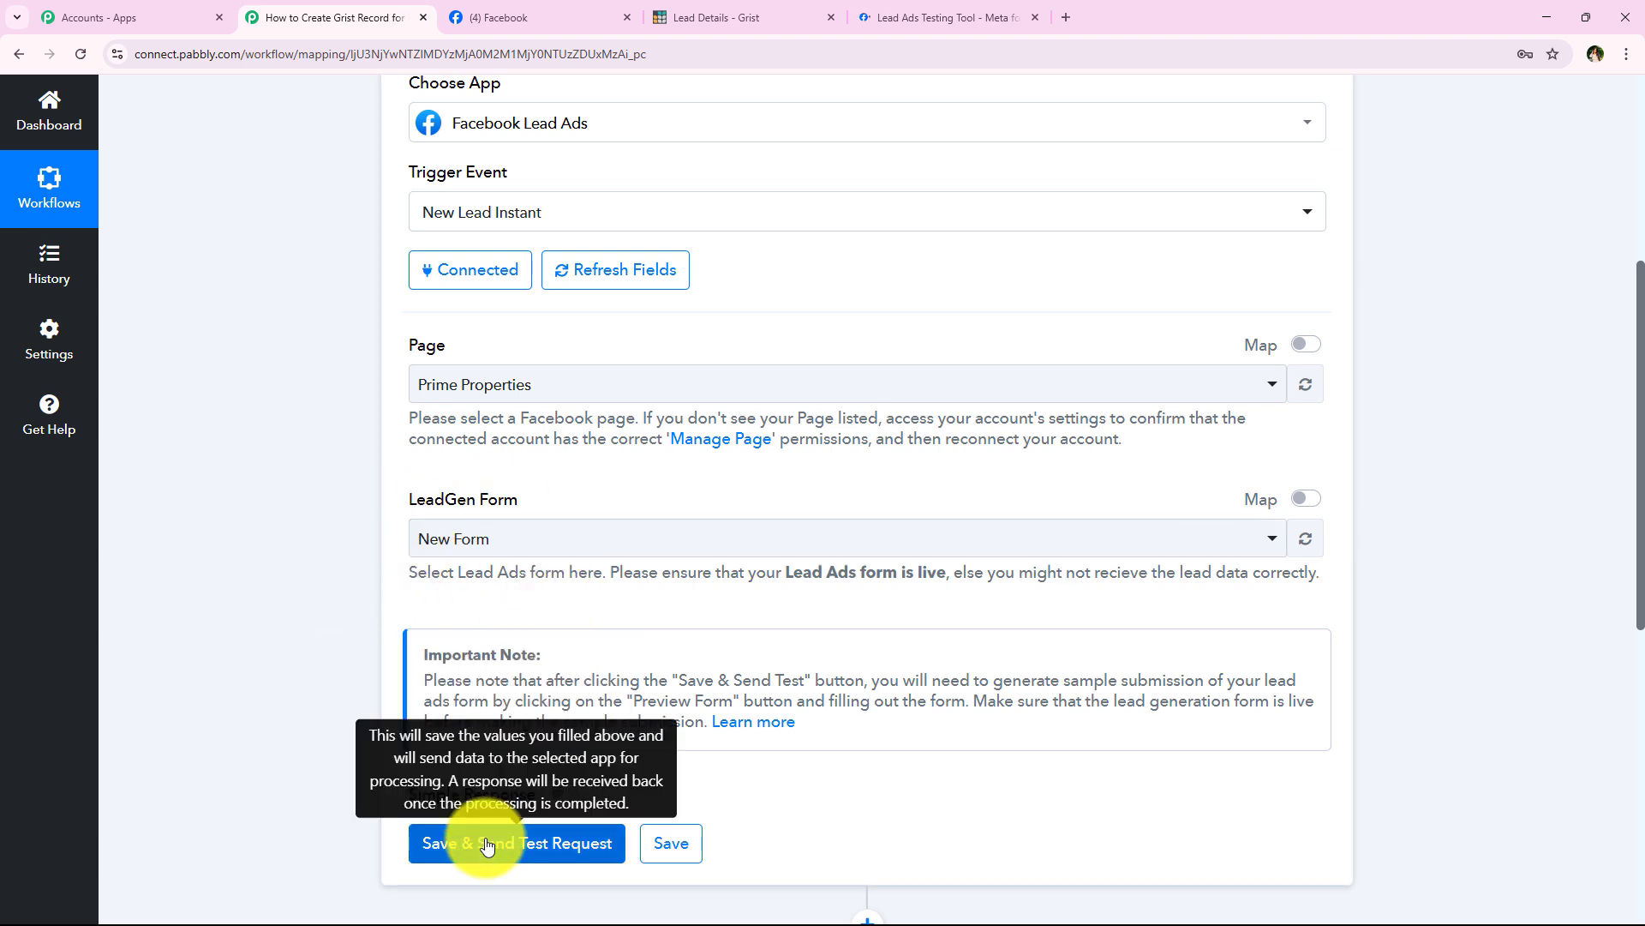
scroll(343, 489, "down", 2)
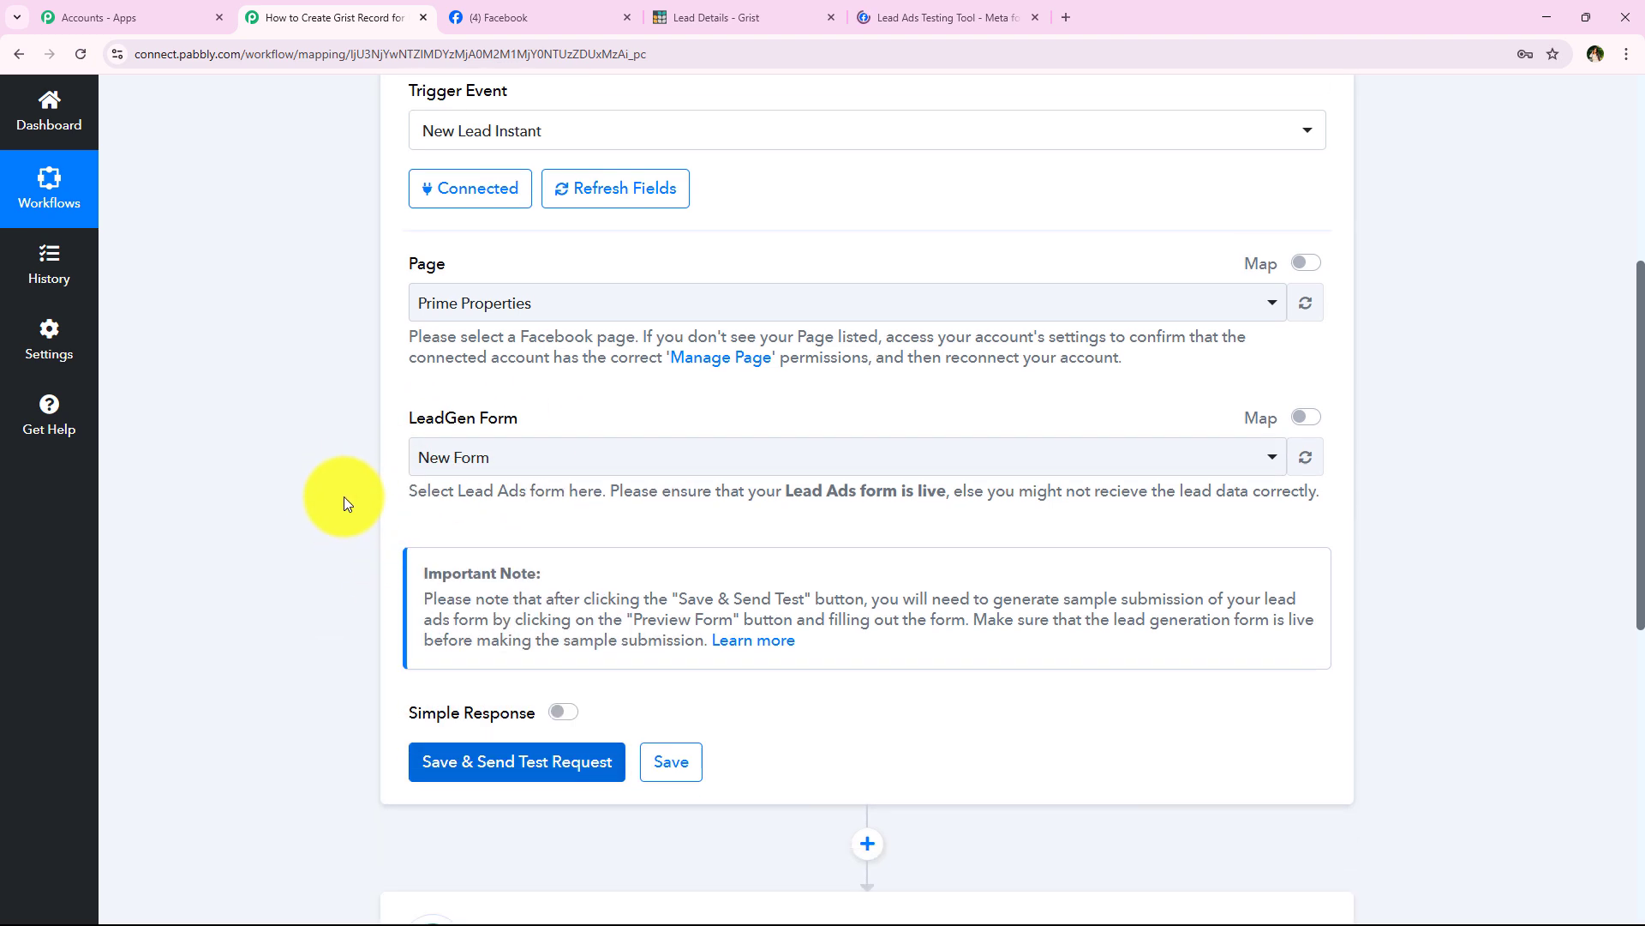
Step: Save the trigger so it awaits a webhook response, and replace the old Testing Tool tab with a new one
left_click(518, 672)
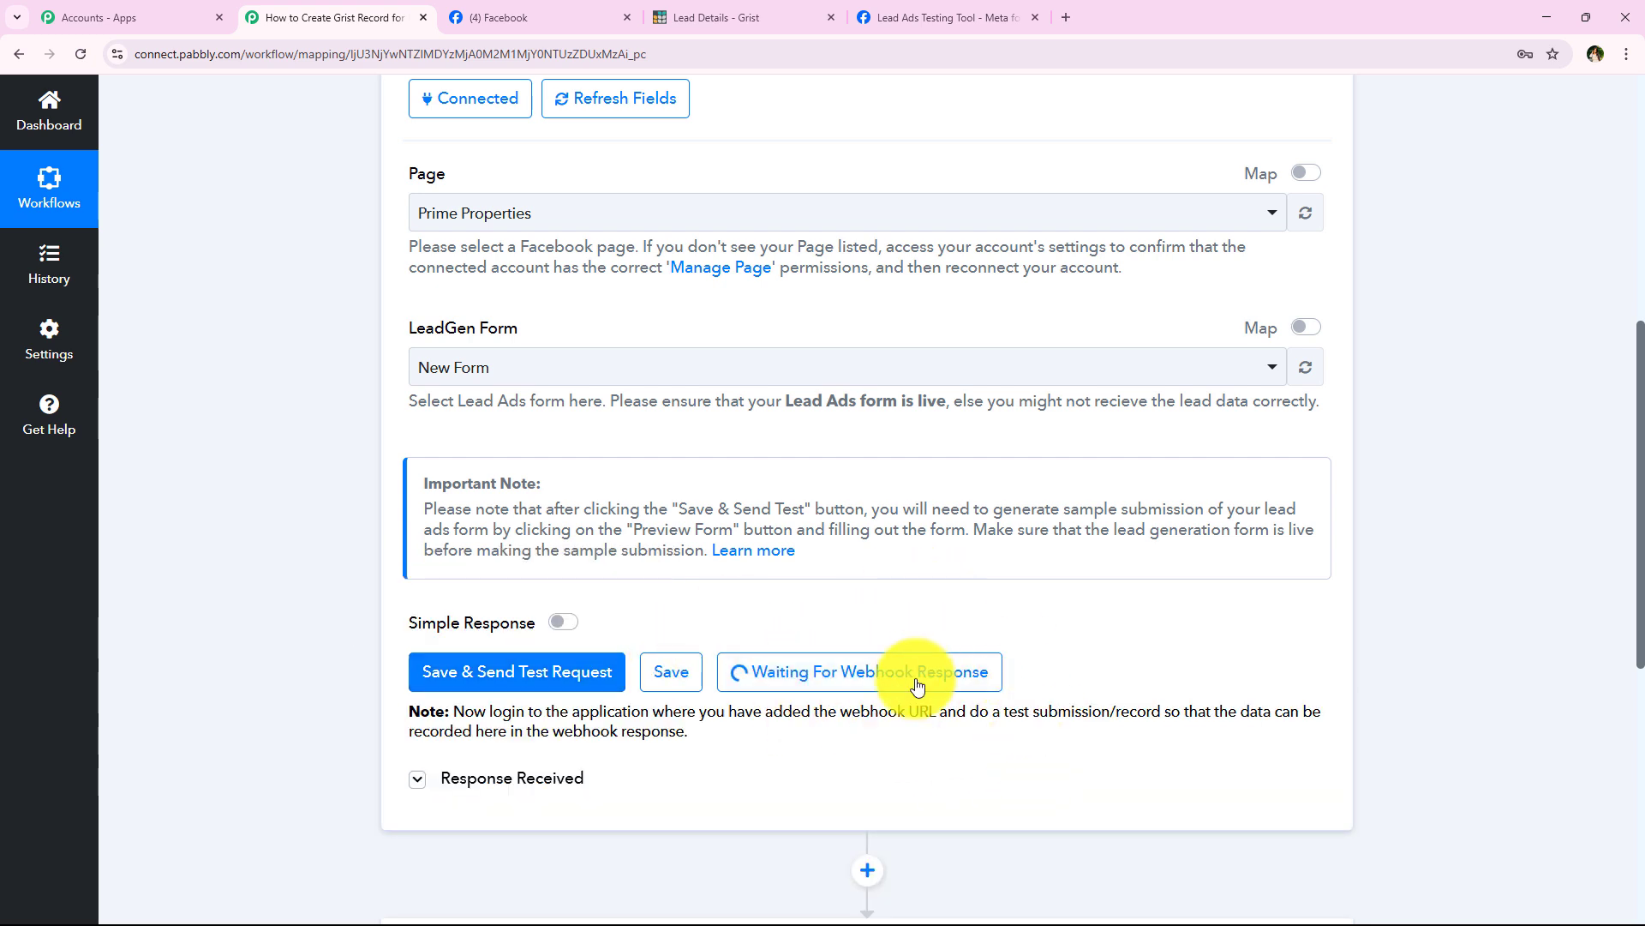
left_click_drag(971, 714, 1165, 717)
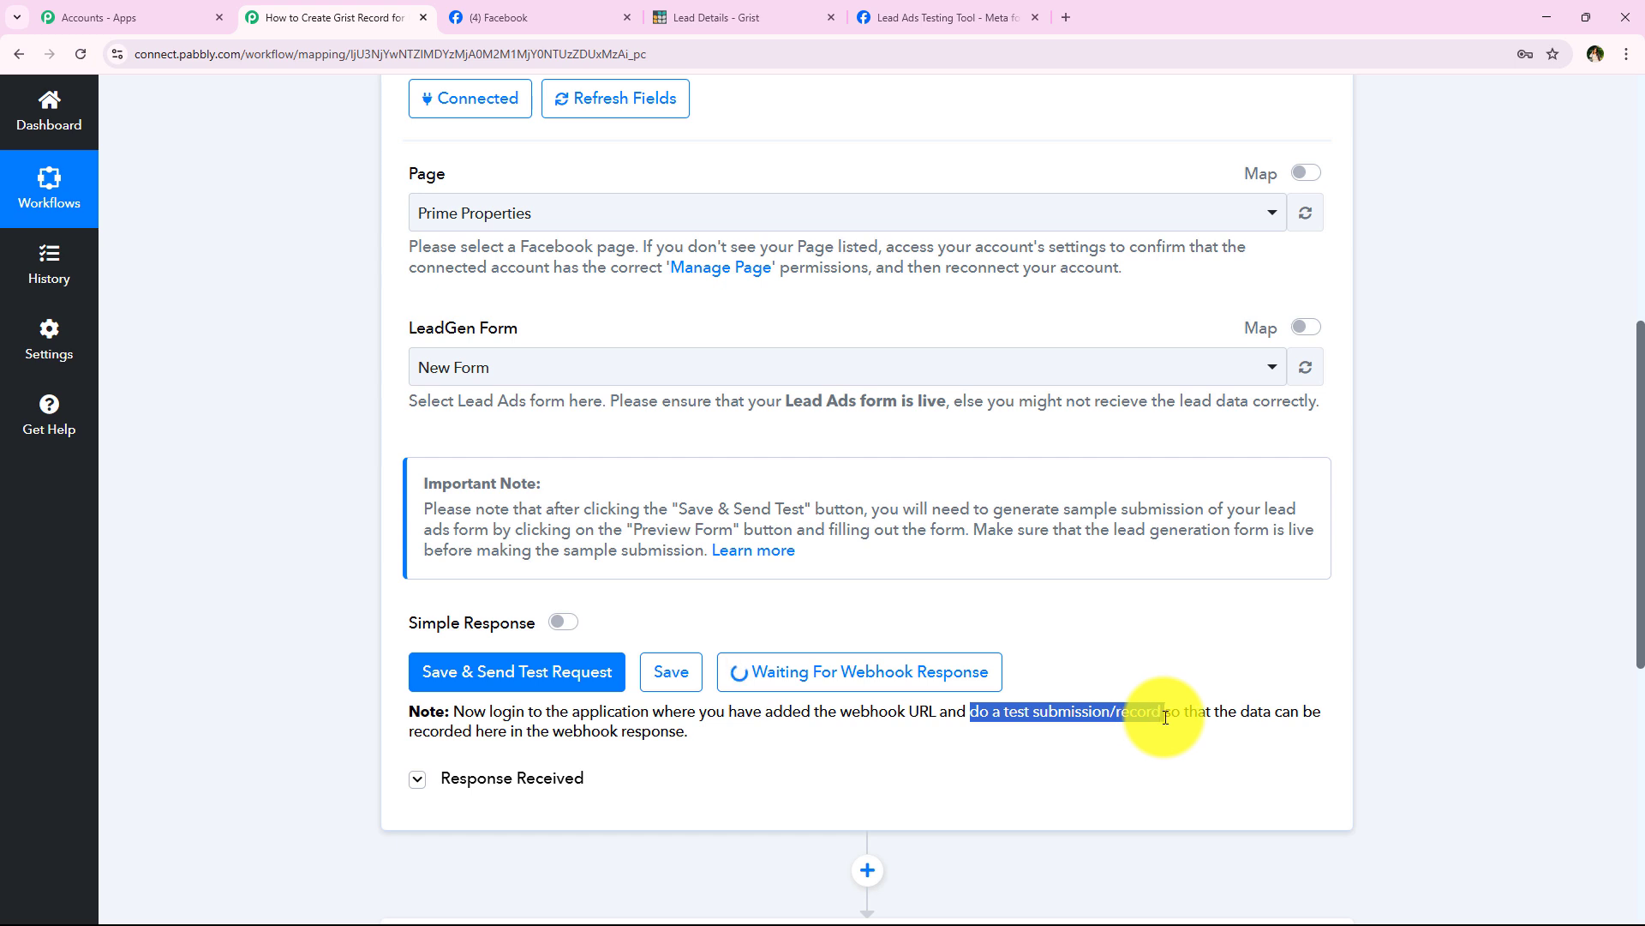
left_click(1087, 797)
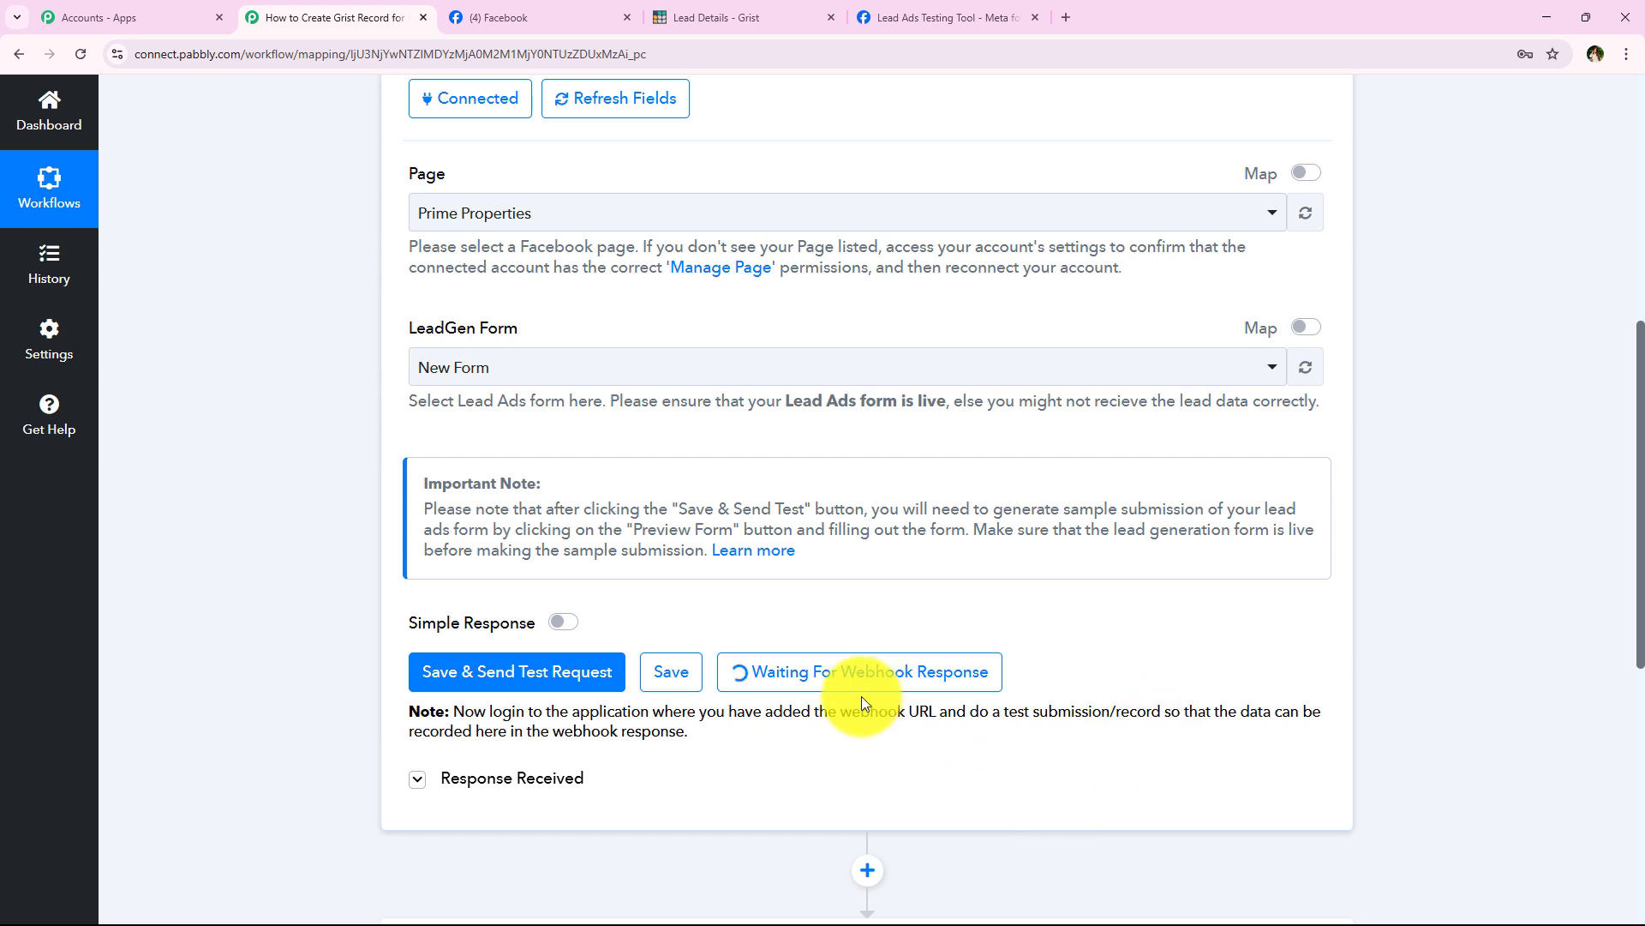
left_click_drag(970, 713, 1161, 715)
left_click(959, 764)
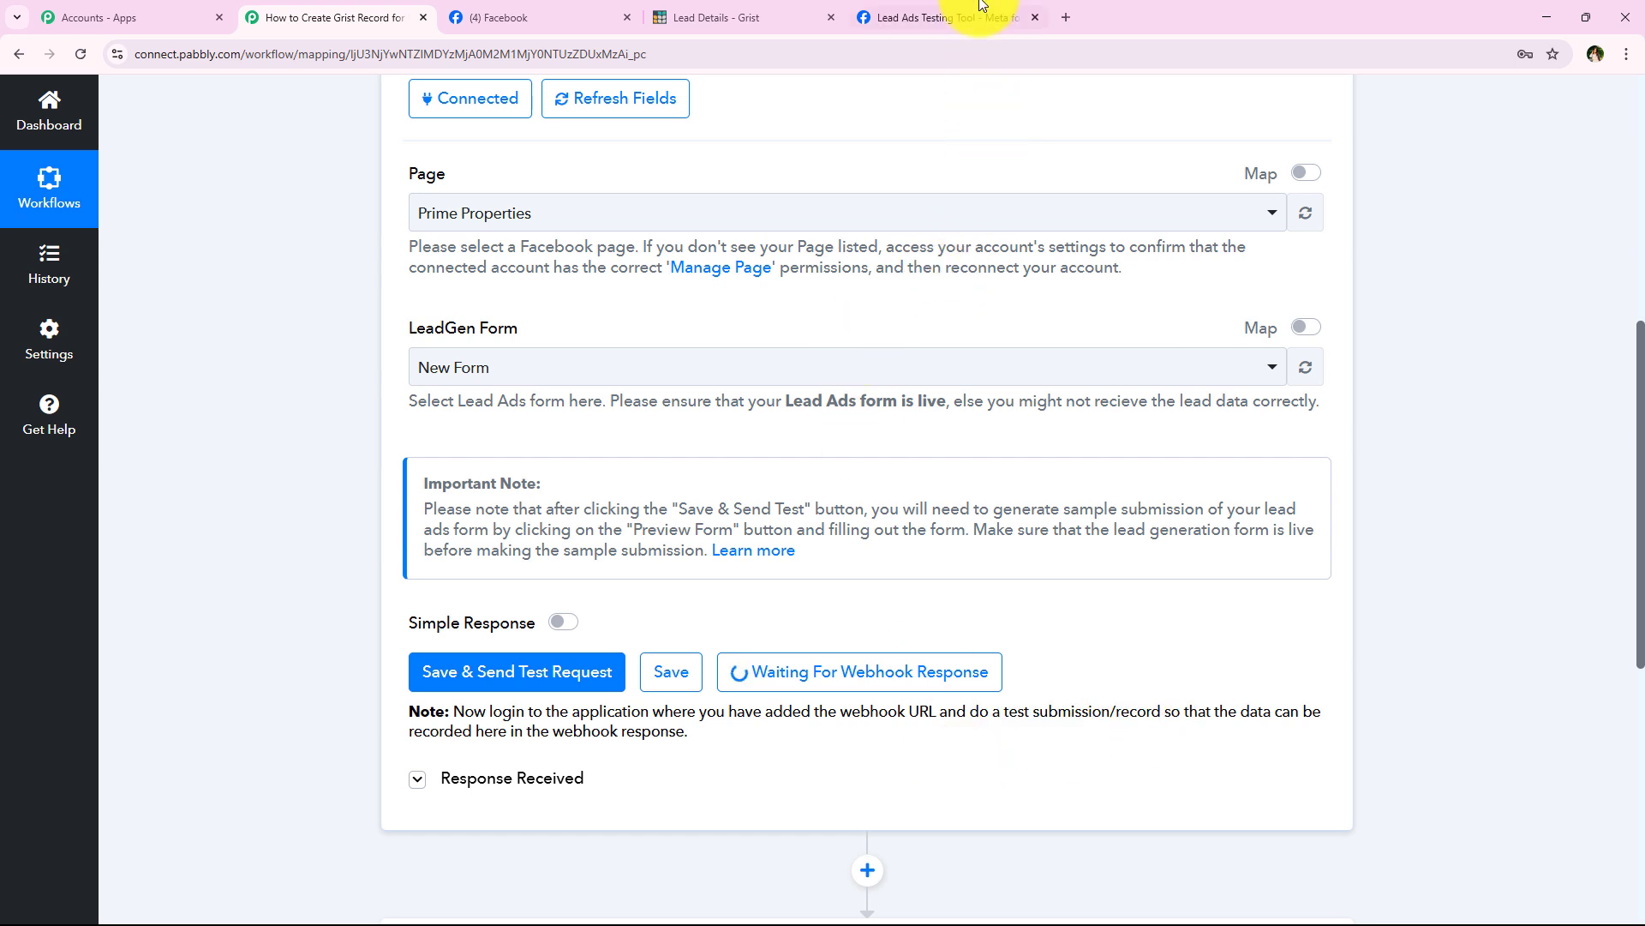
left_click(1035, 17)
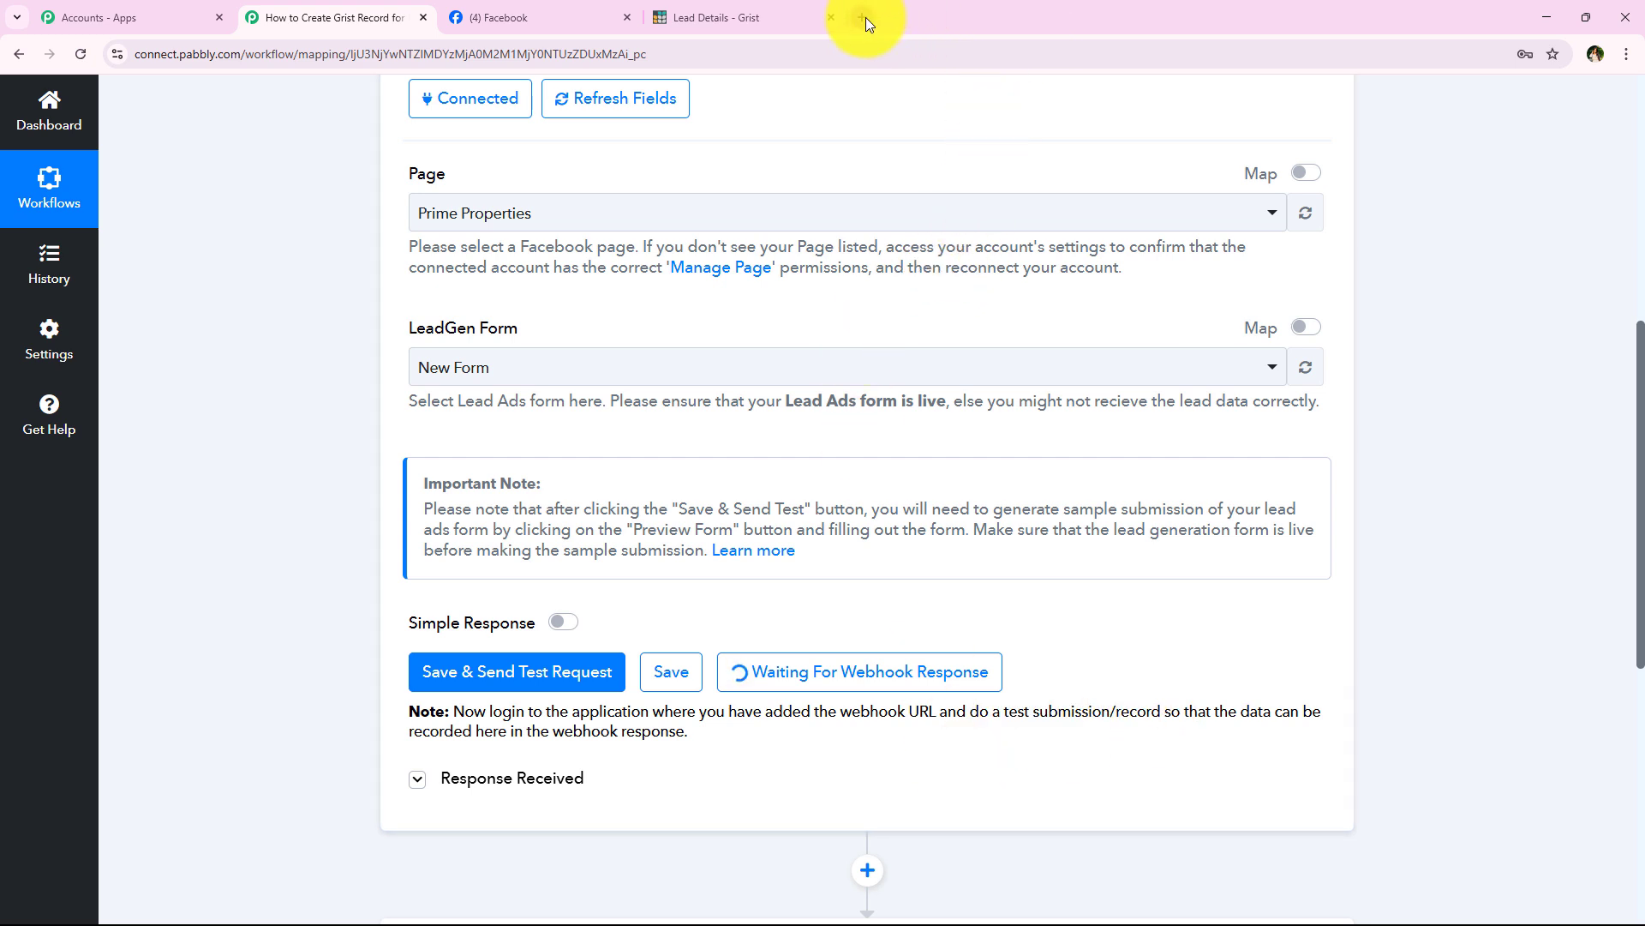
left_click(866, 17)
Step: Search Google for Meta for Developers and reach the Lead Ads testing tool via Developer tools
left_click(616, 426)
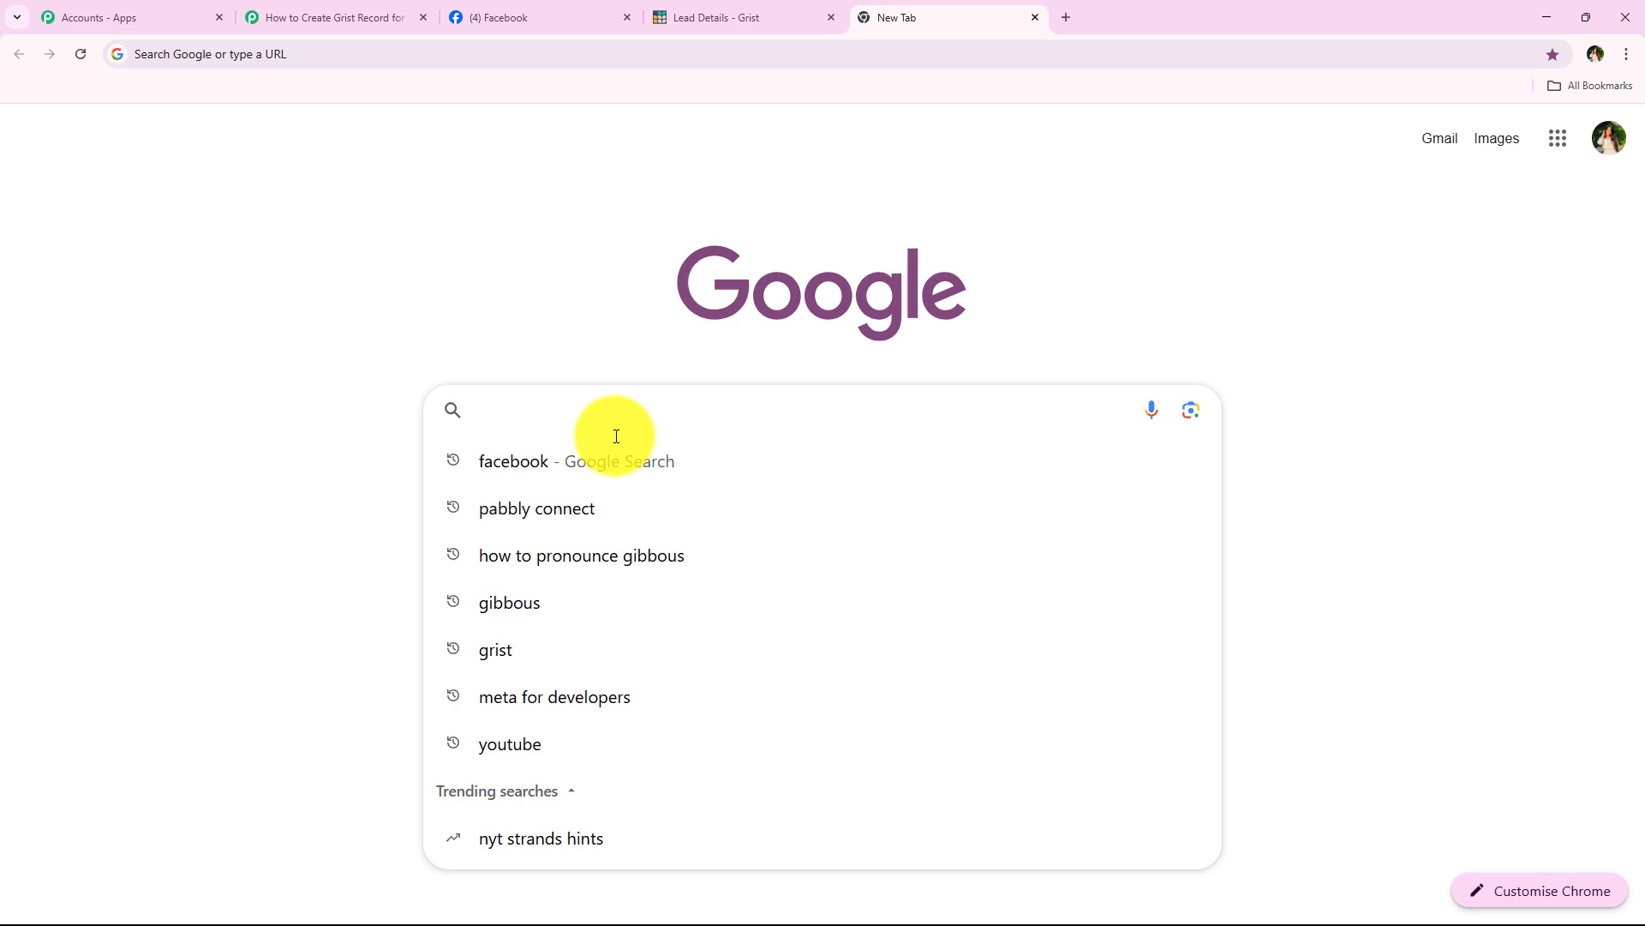
type("Met")
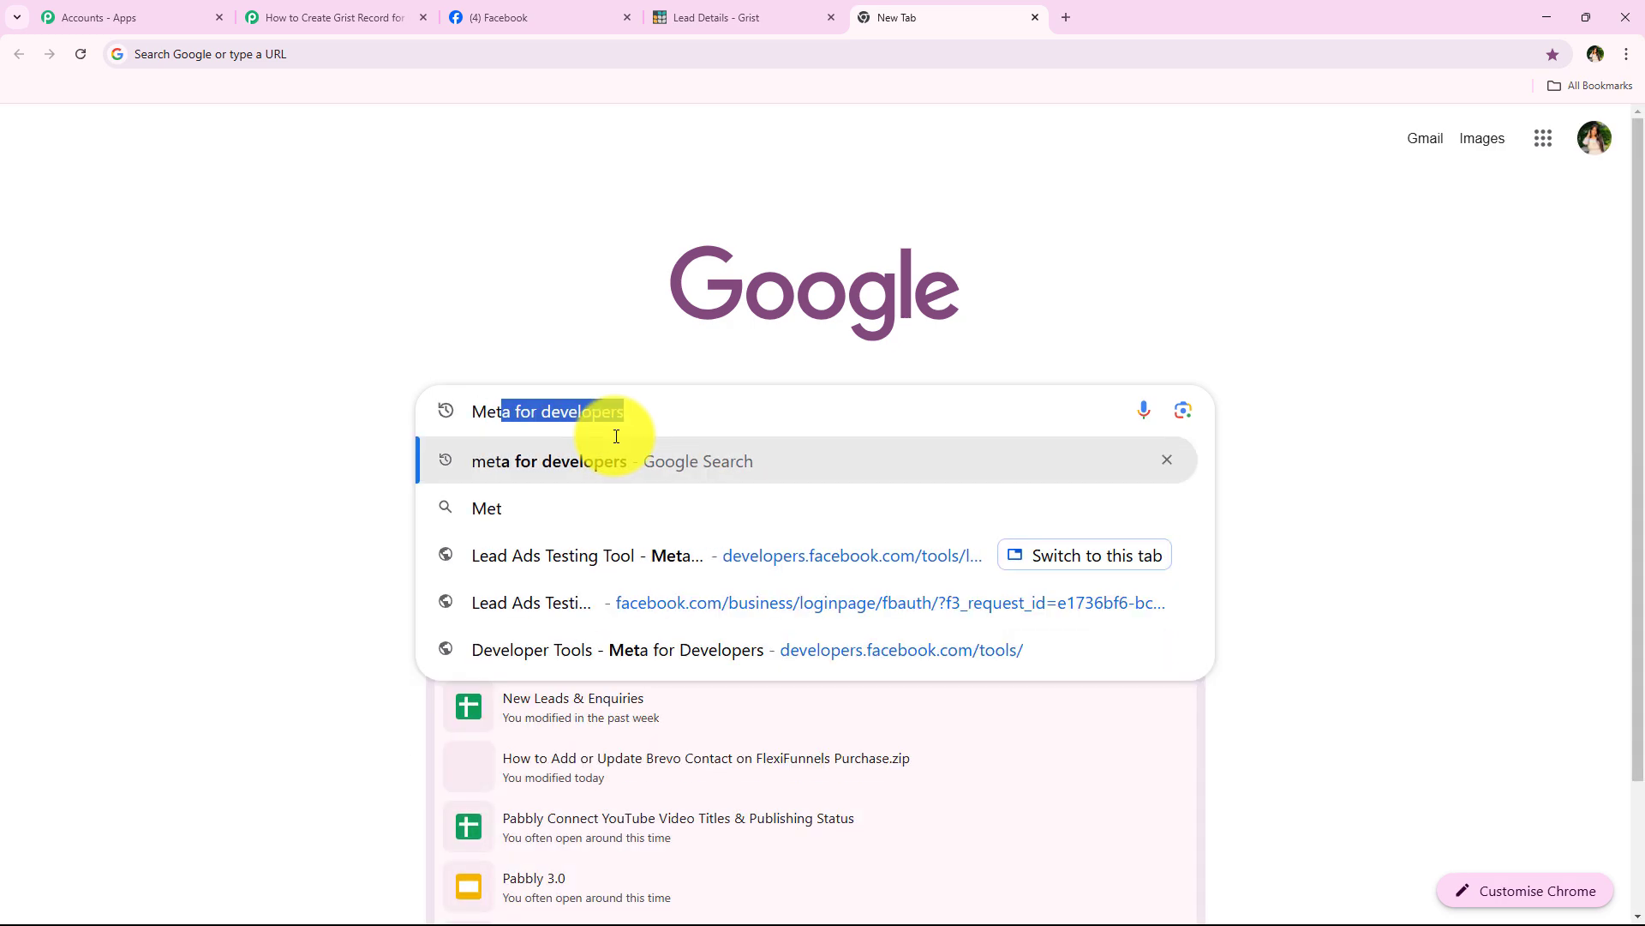
key("Return")
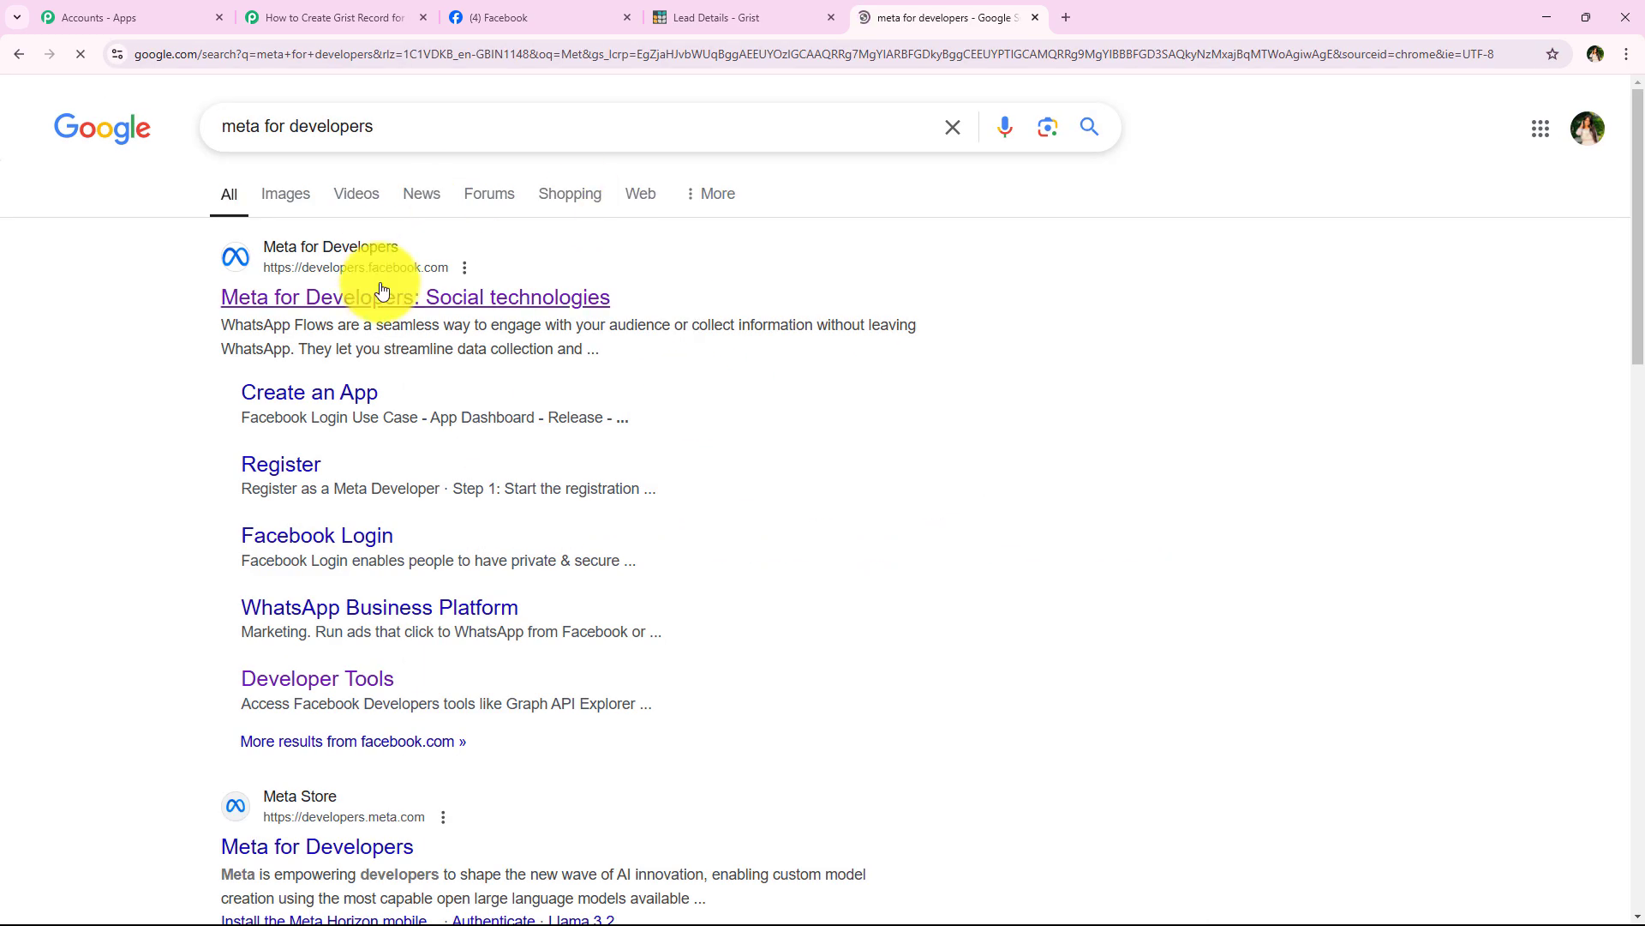
left_click(384, 292)
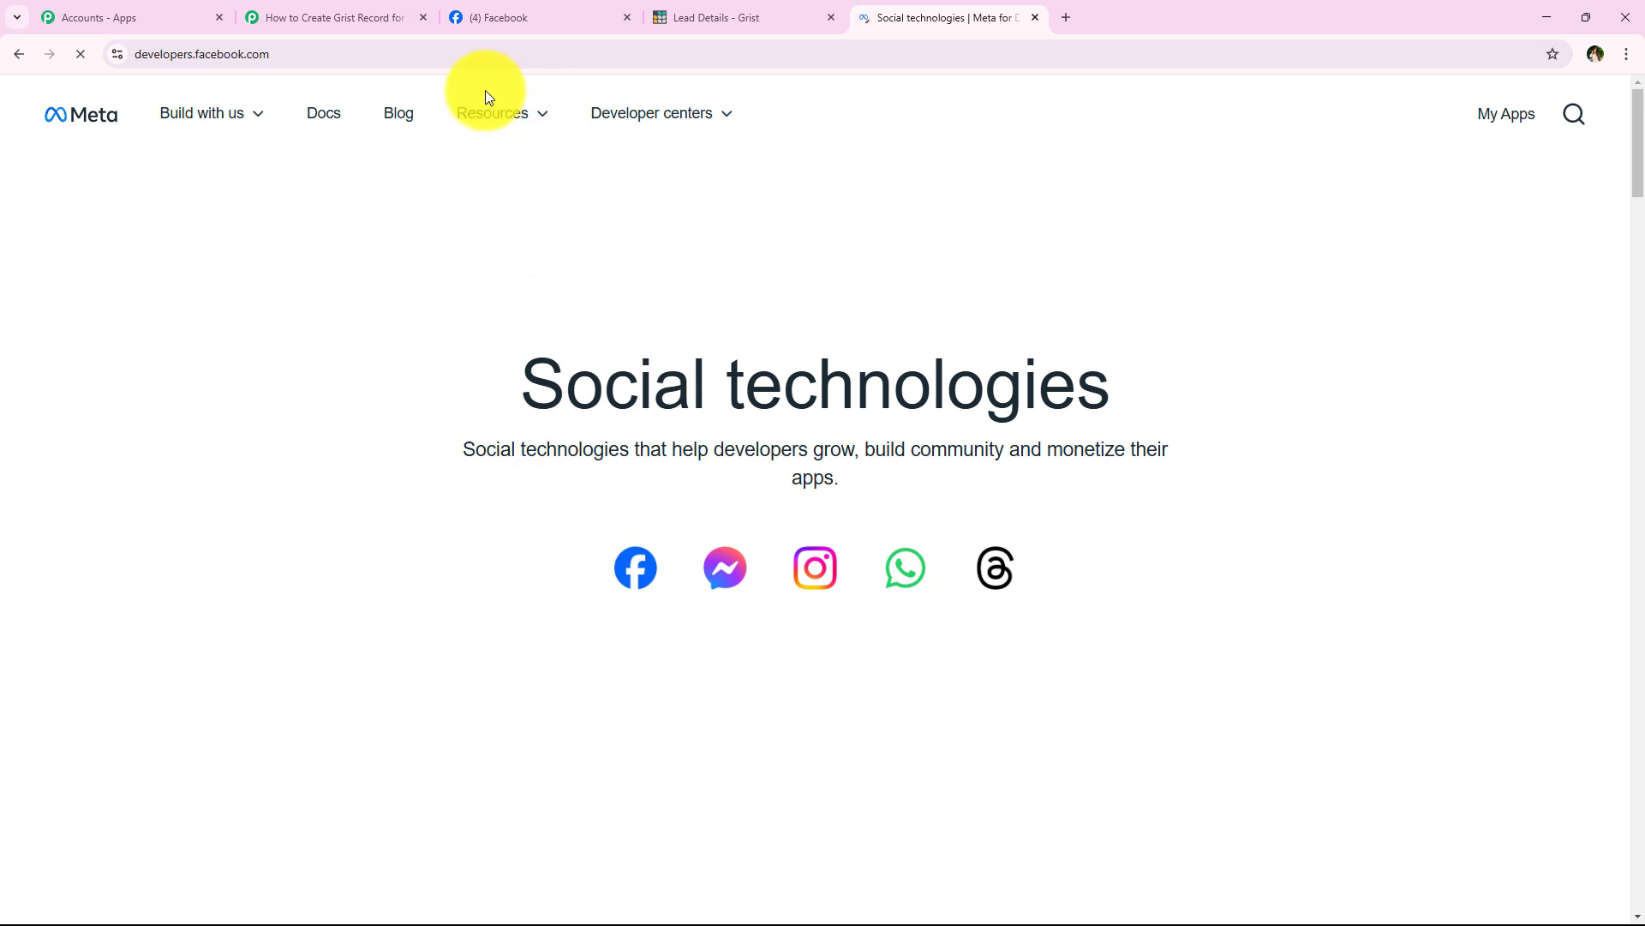
left_click(480, 111)
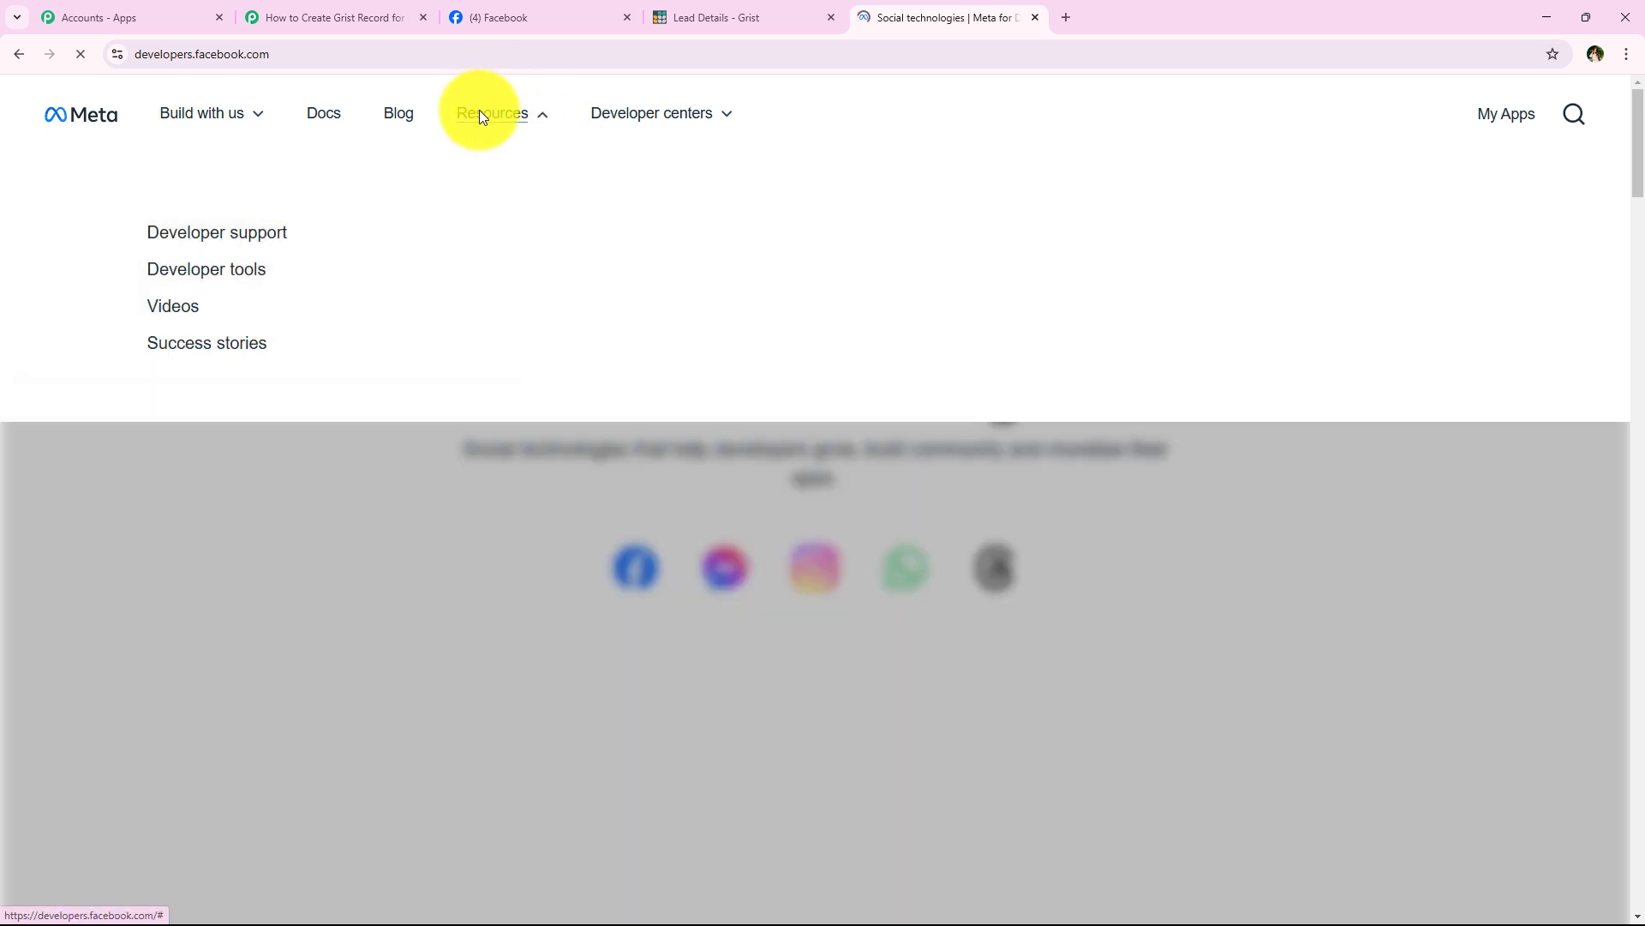
left_click(257, 283)
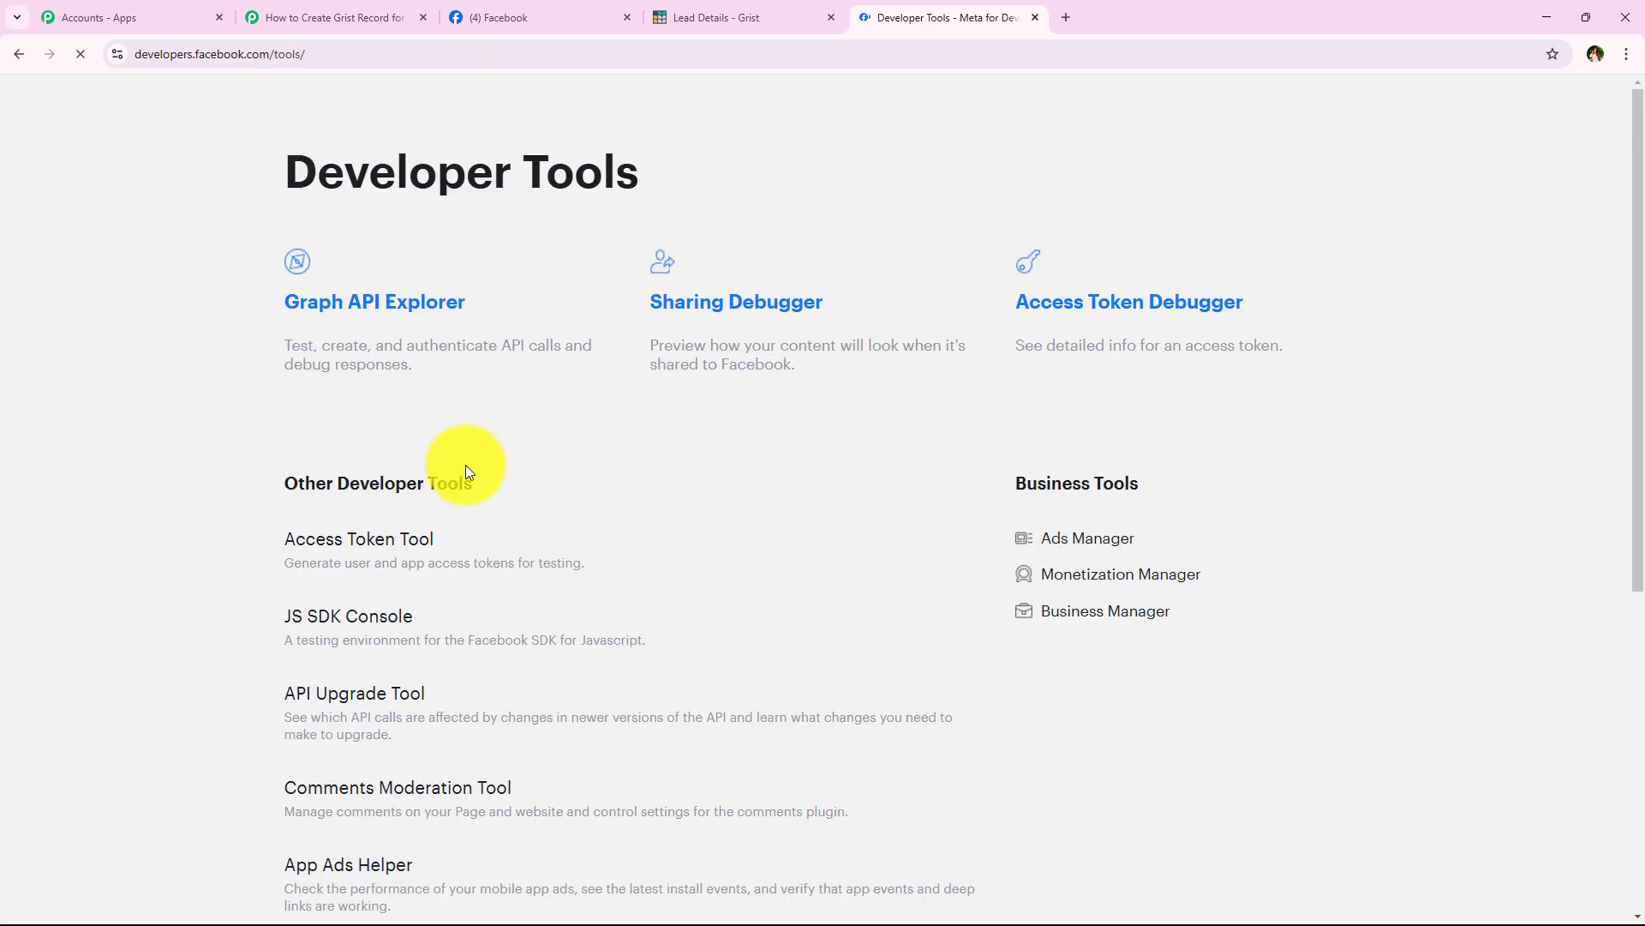
scroll(463, 489, "down", 6)
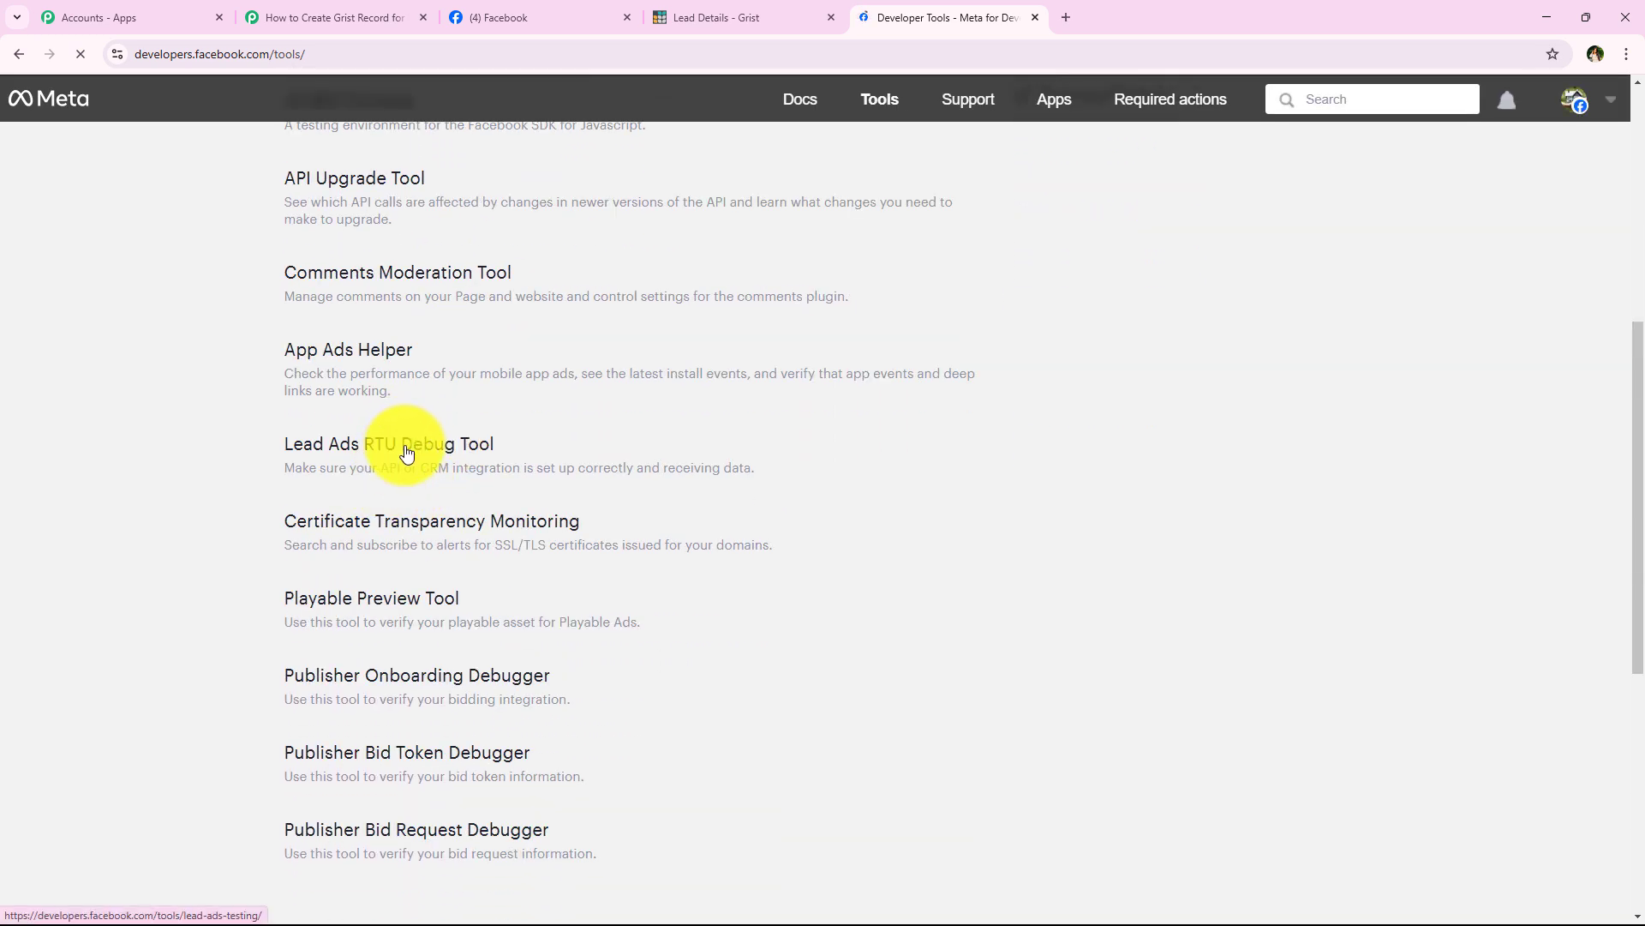
left_click(407, 449)
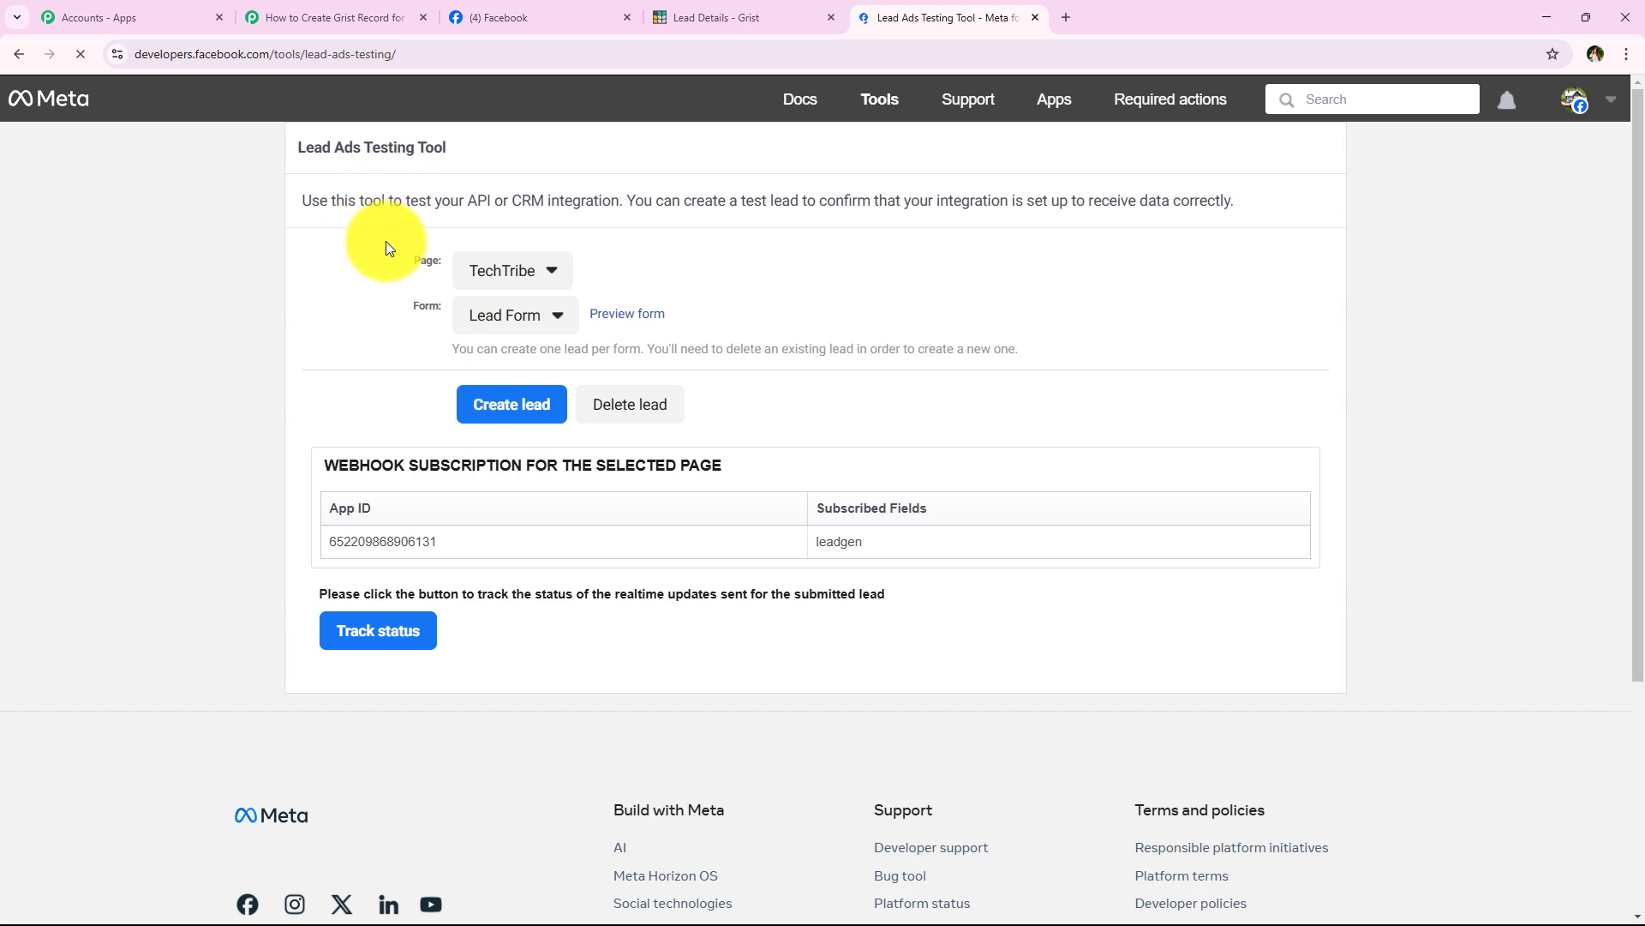
Step: Select Prime Properties as the page in the Lead Ads Testing Tool
left_click(330, 17)
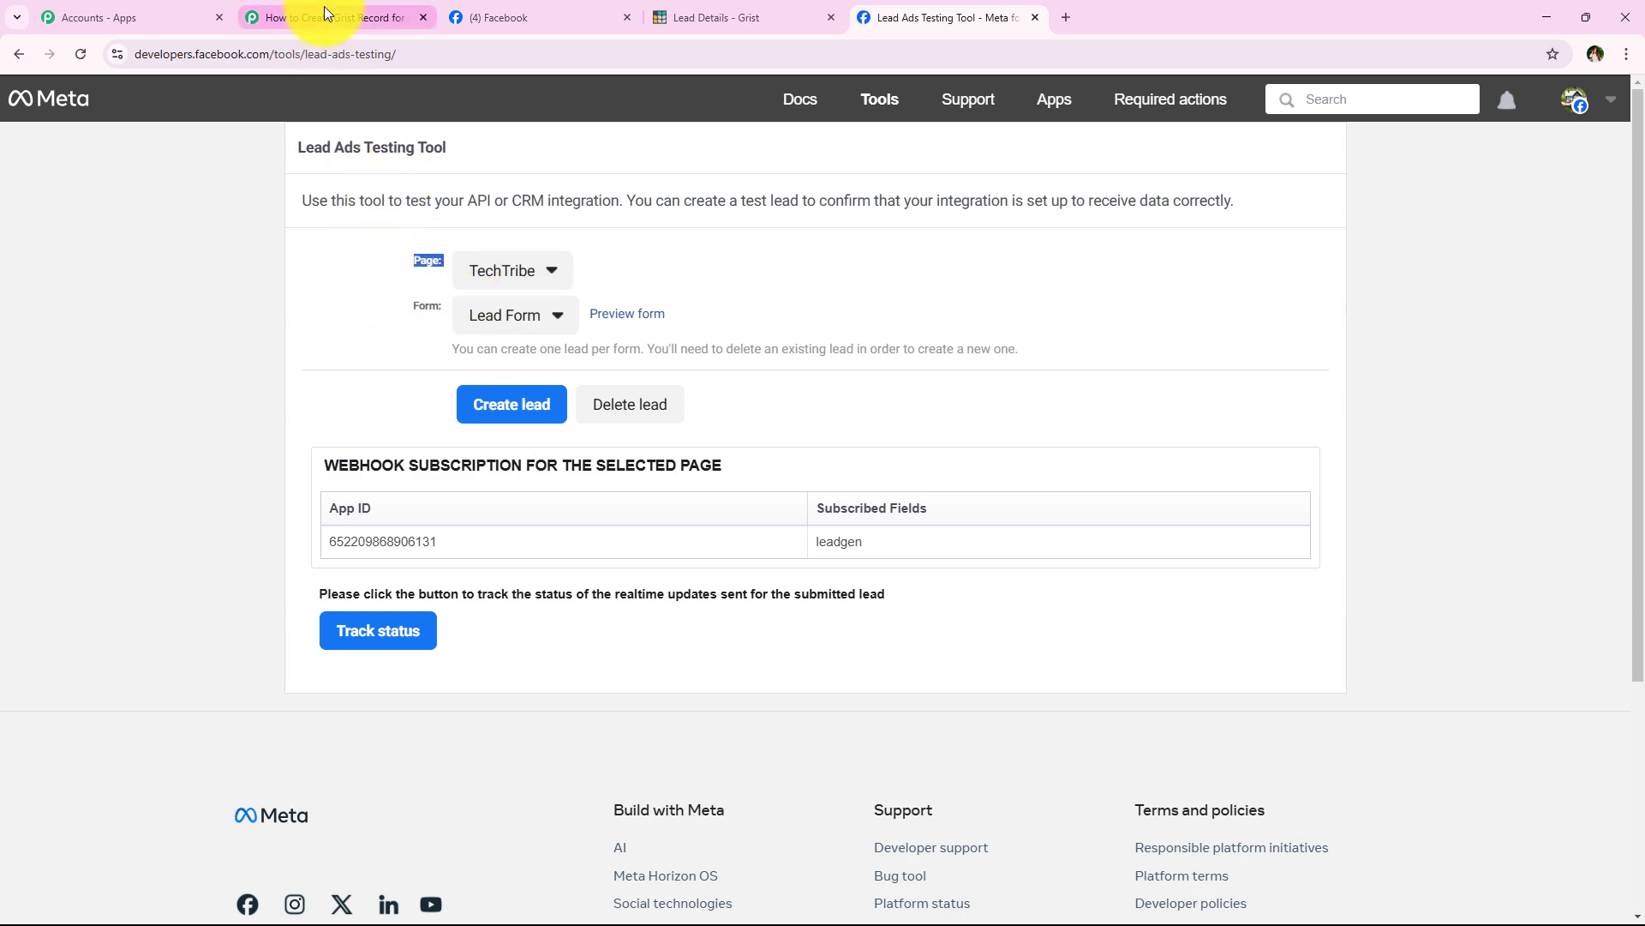
scroll(379, 380, "up", 1)
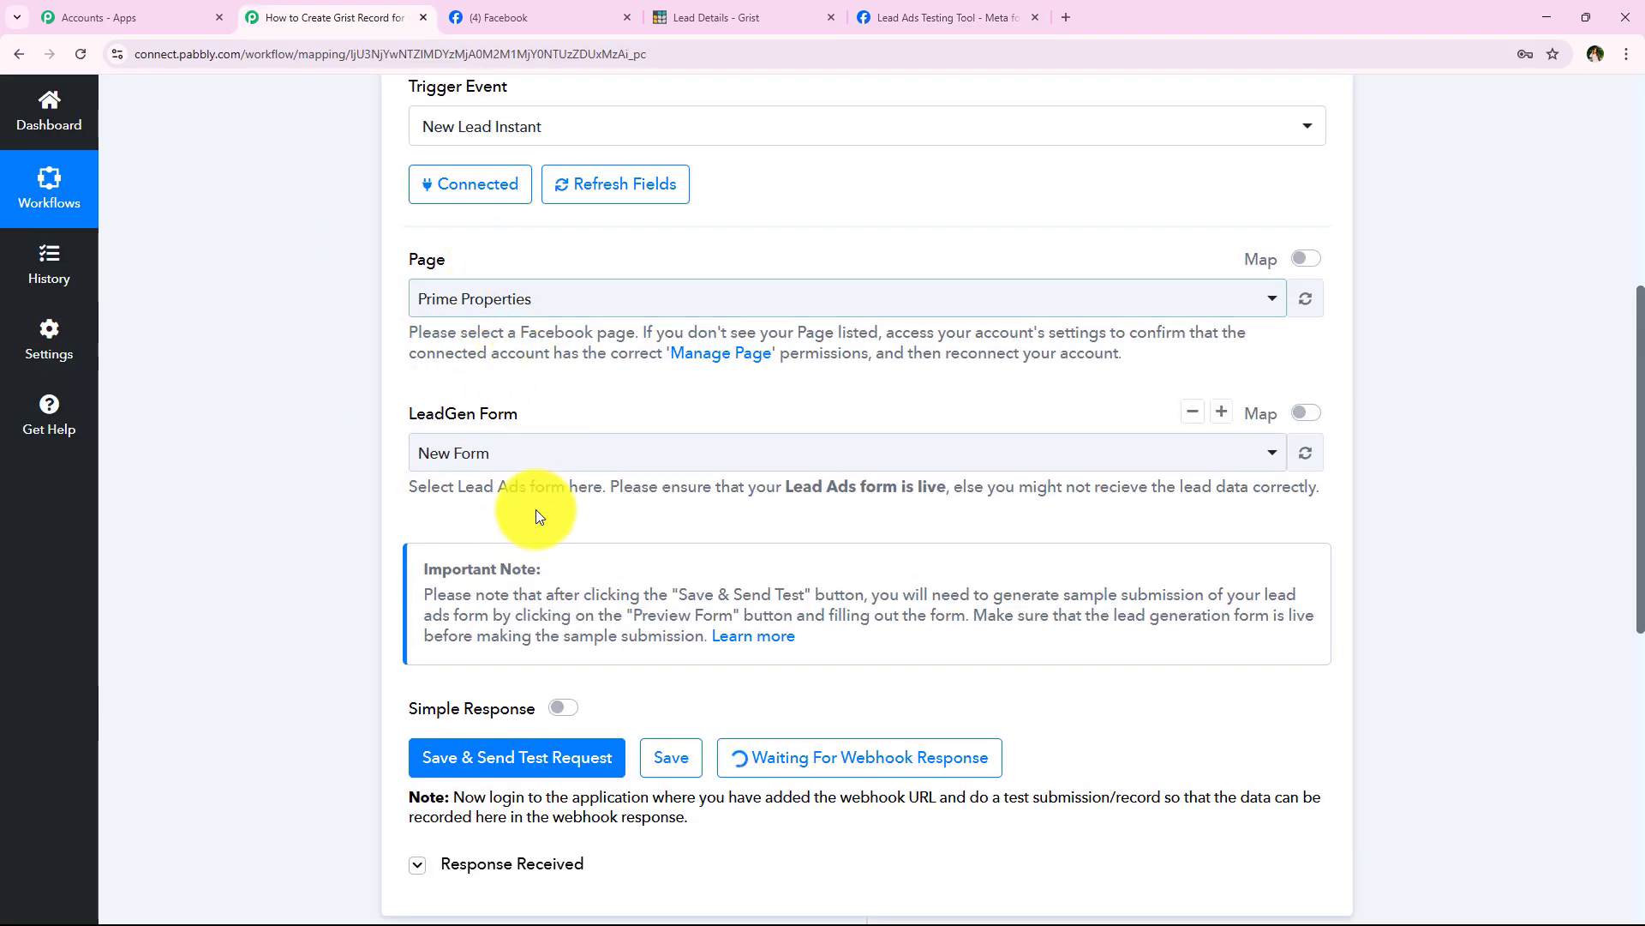
left_click(889, 6)
left_click(506, 270)
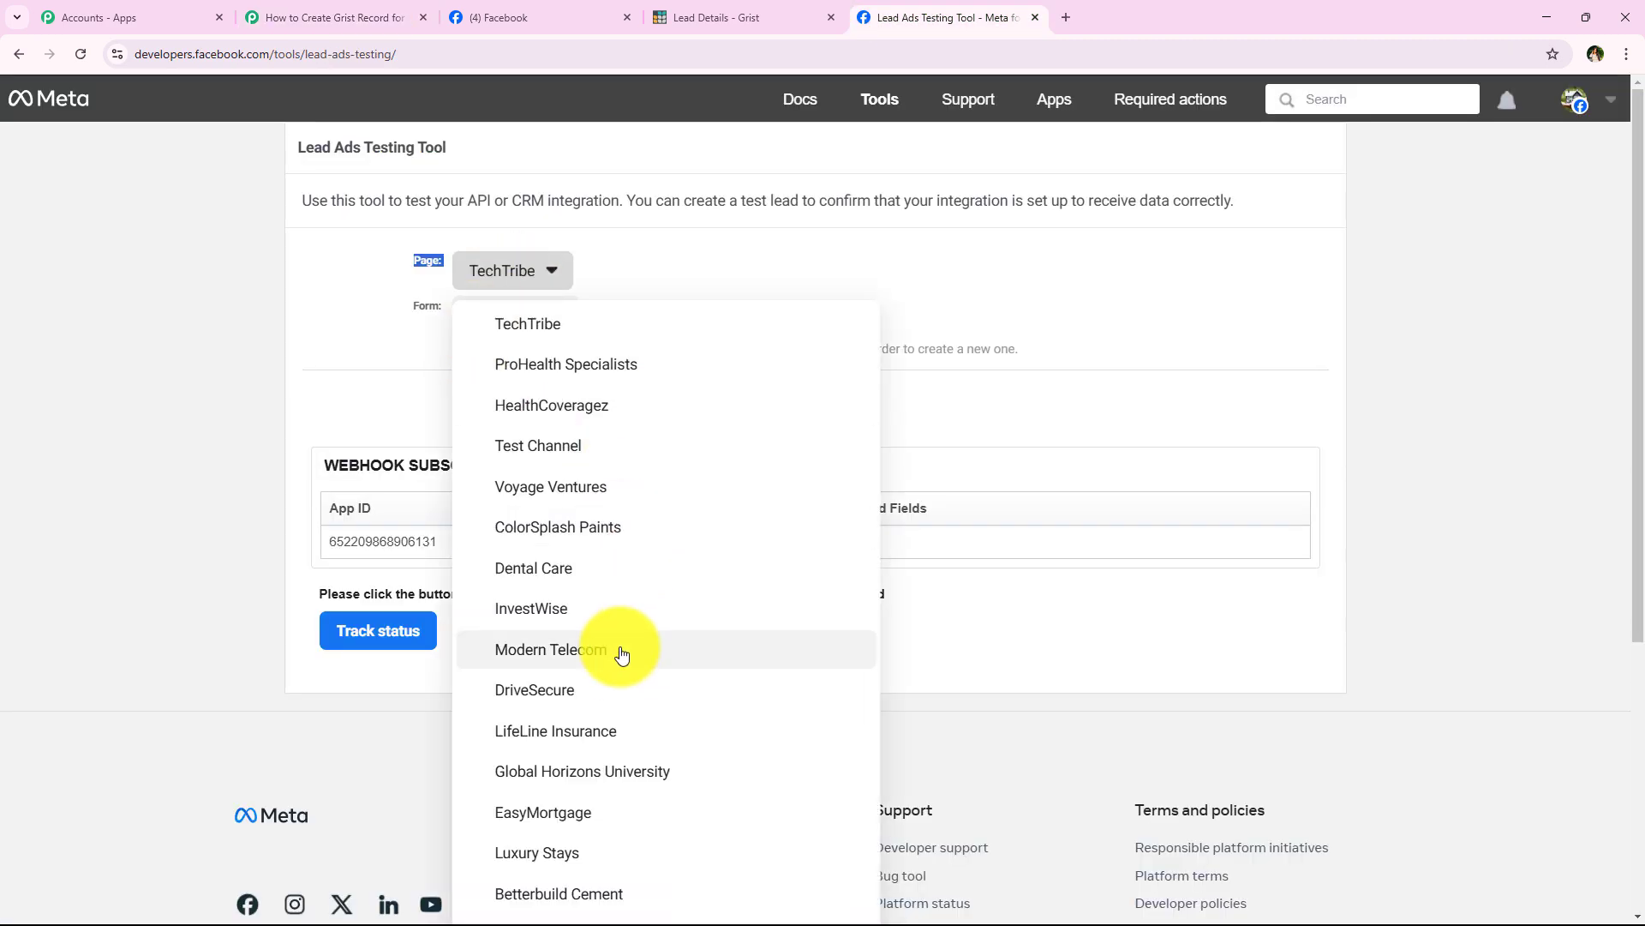
scroll(583, 549, "down", 5)
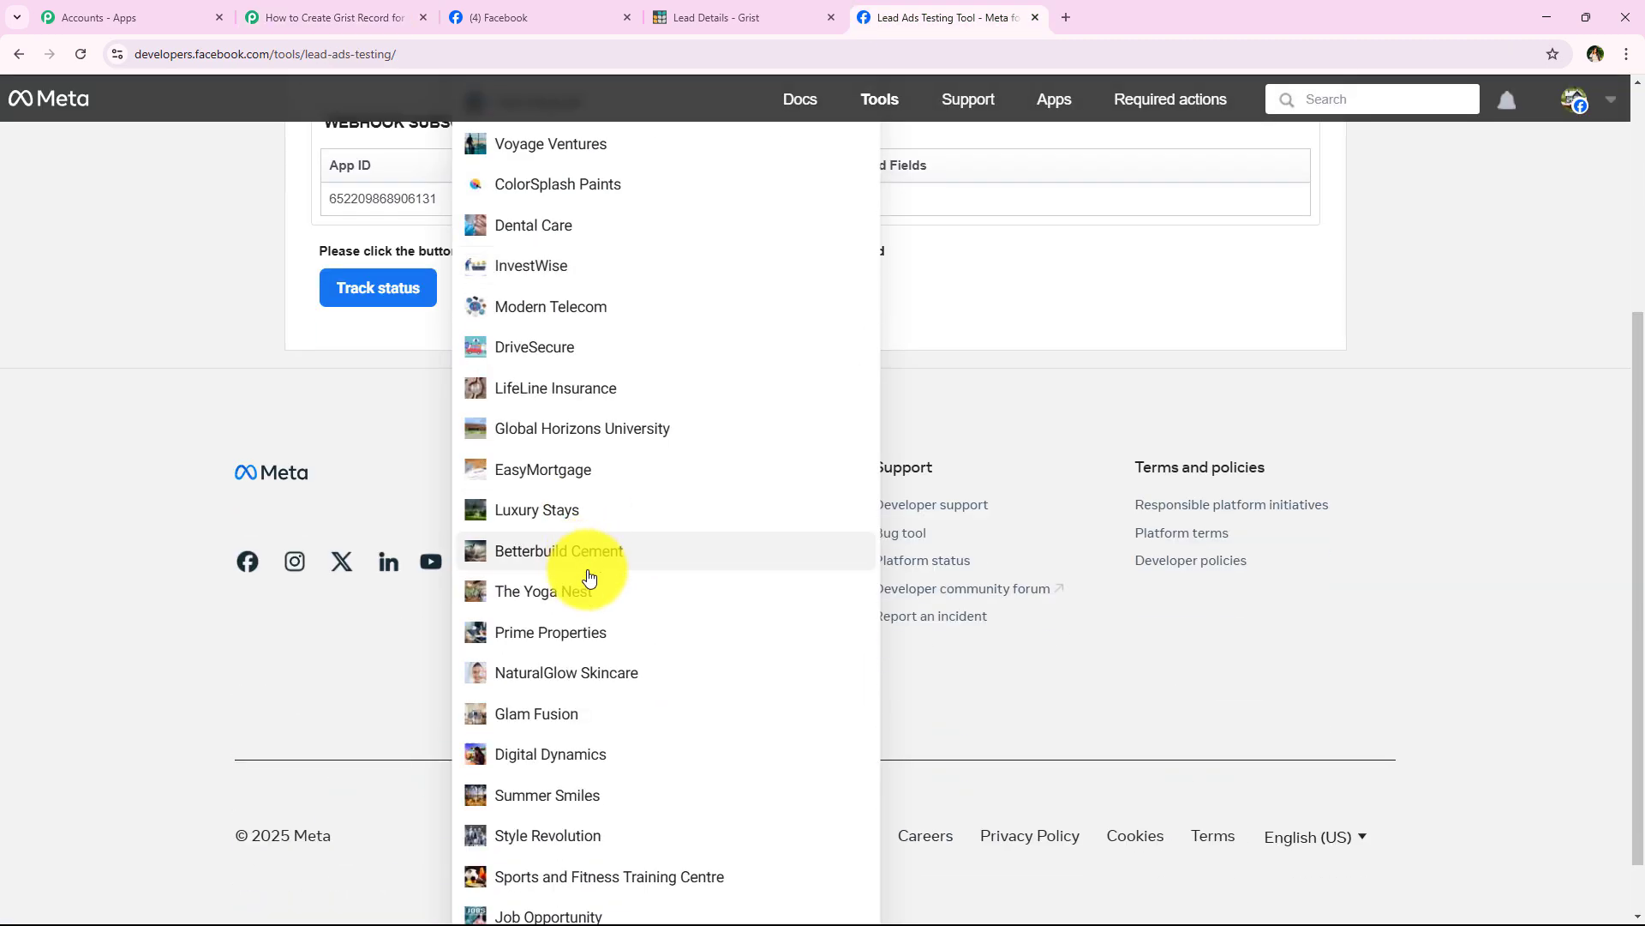
left_click(591, 566)
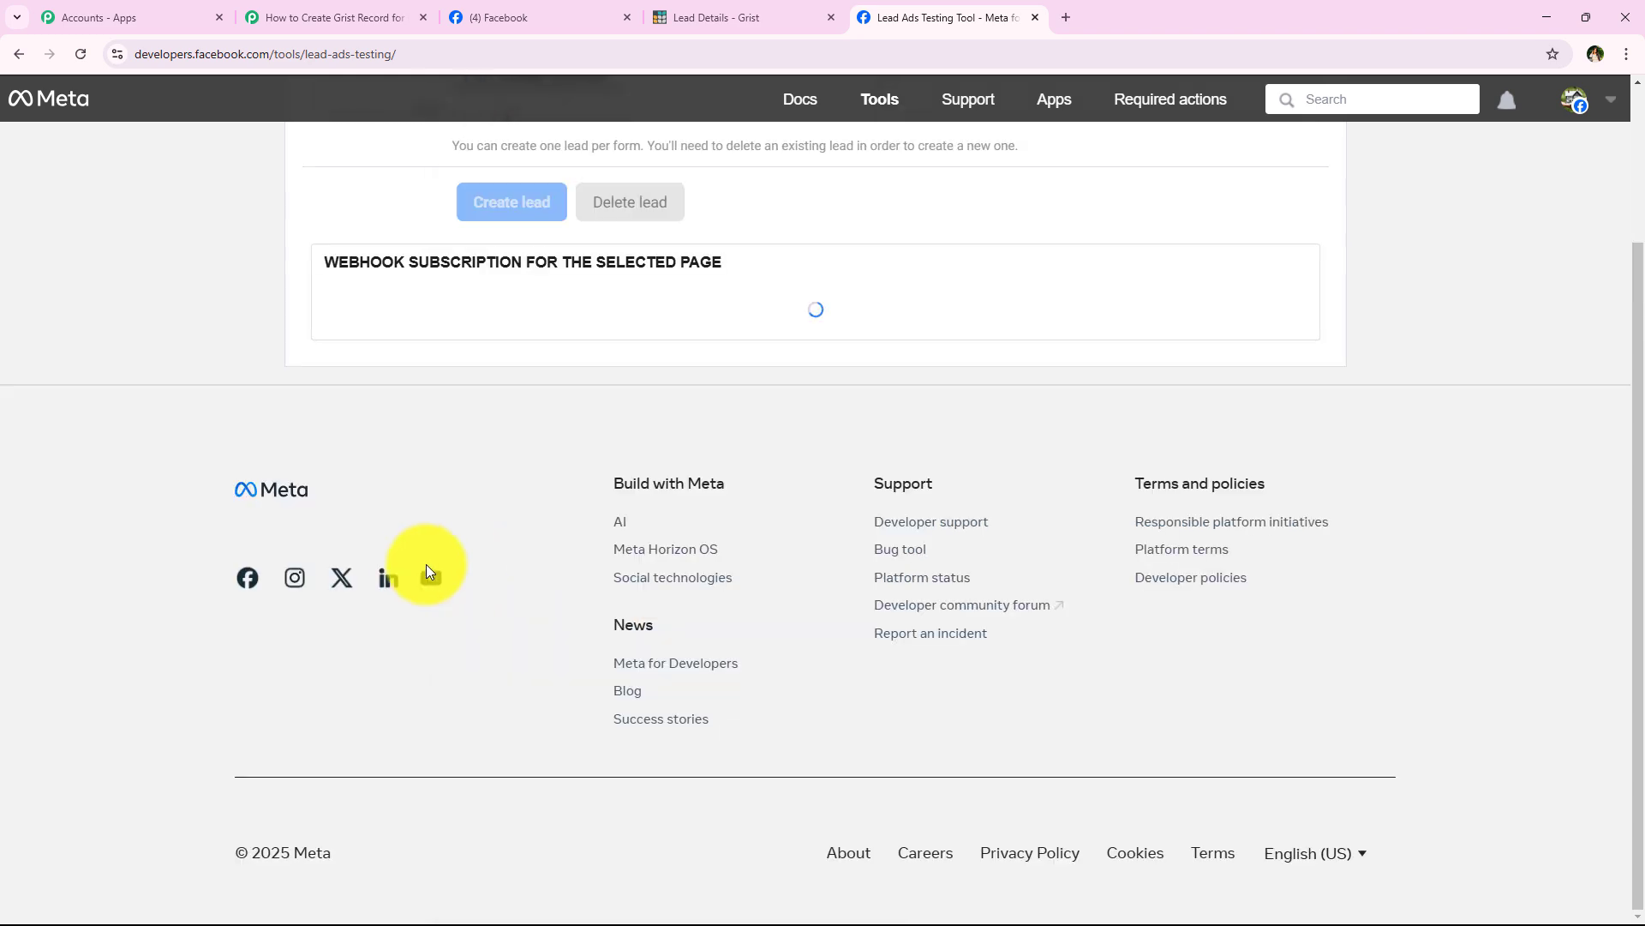
scroll(442, 532, "up", 2)
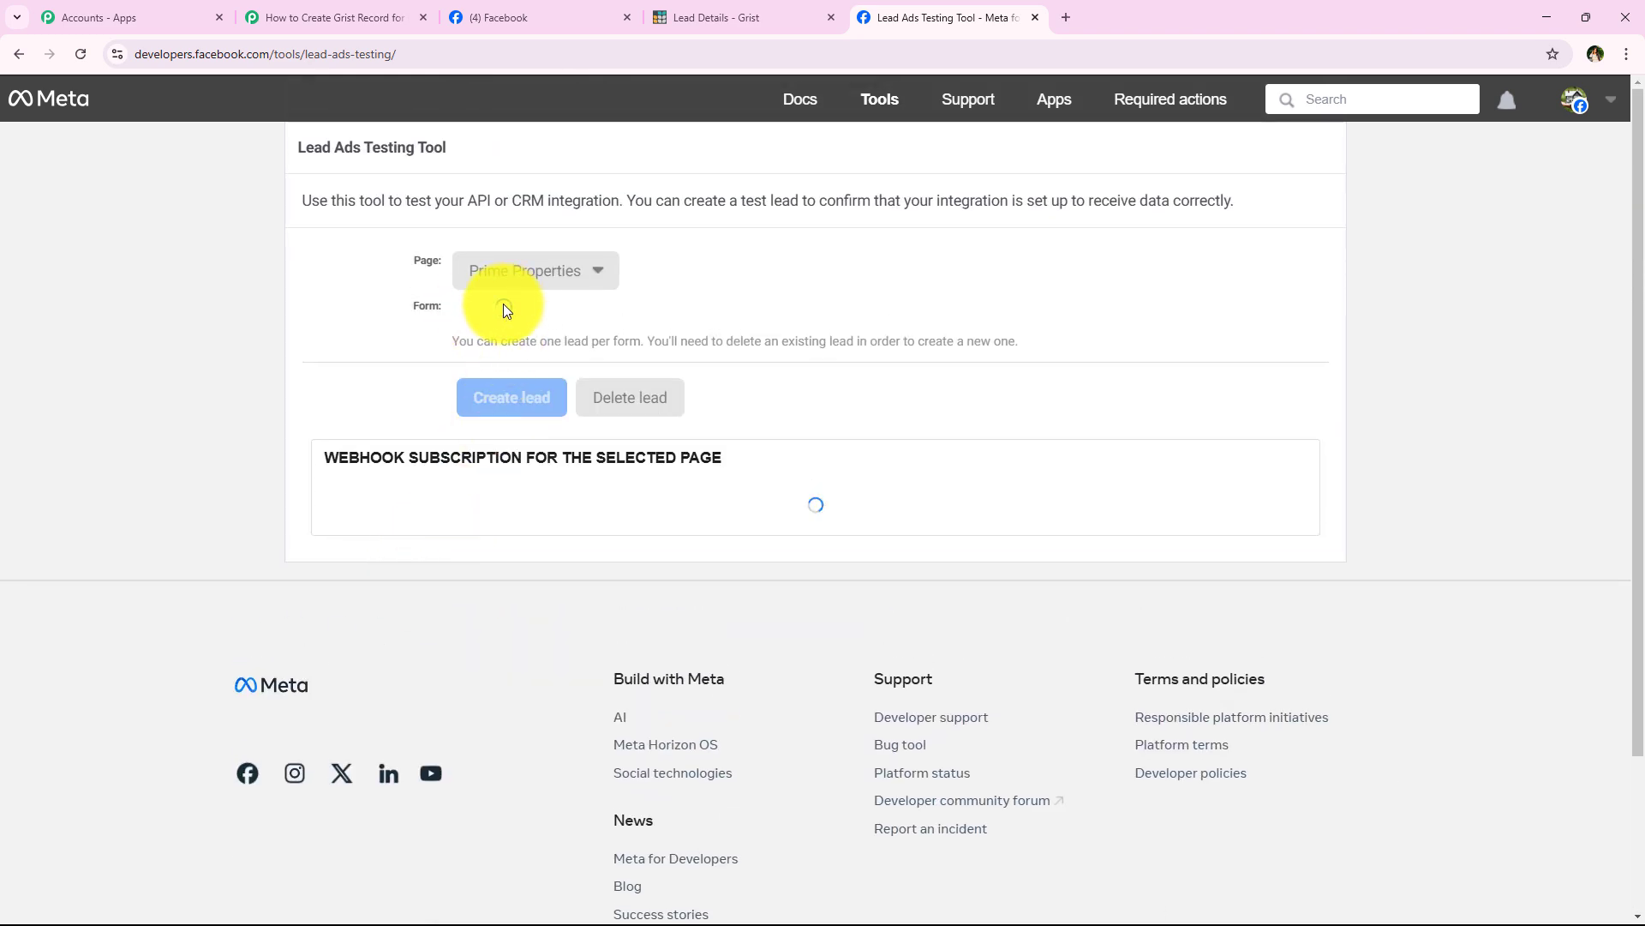
Step: Choose New Form as the lead form and open its preview
left_click(265, 18)
left_click(865, 19)
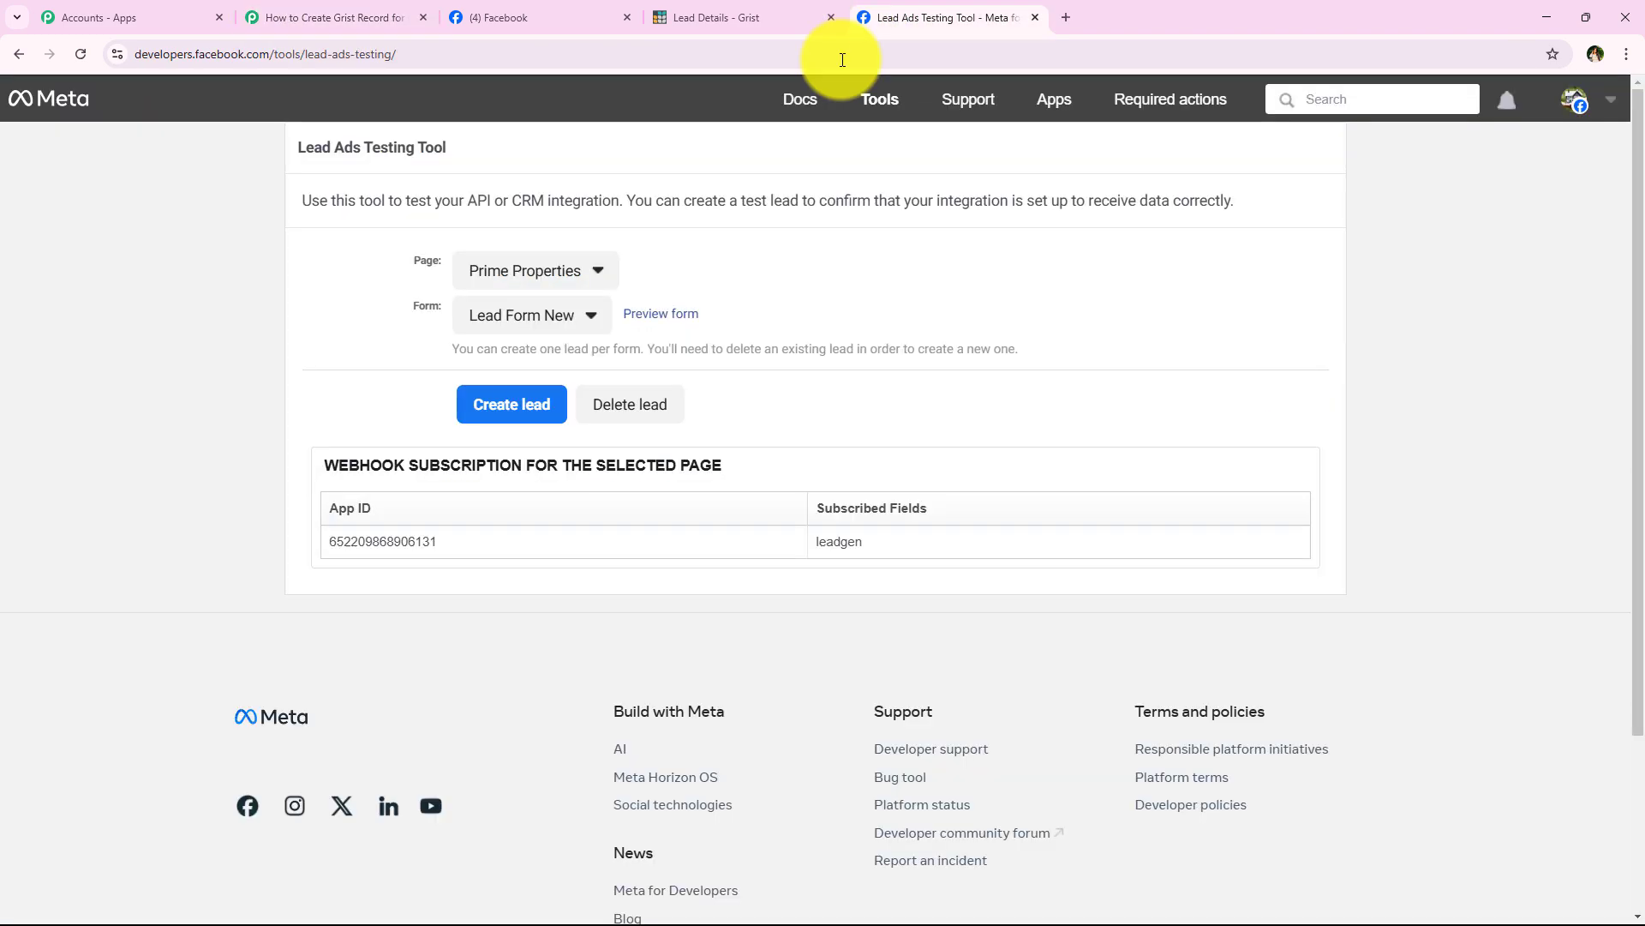
left_click(551, 325)
left_click(598, 370)
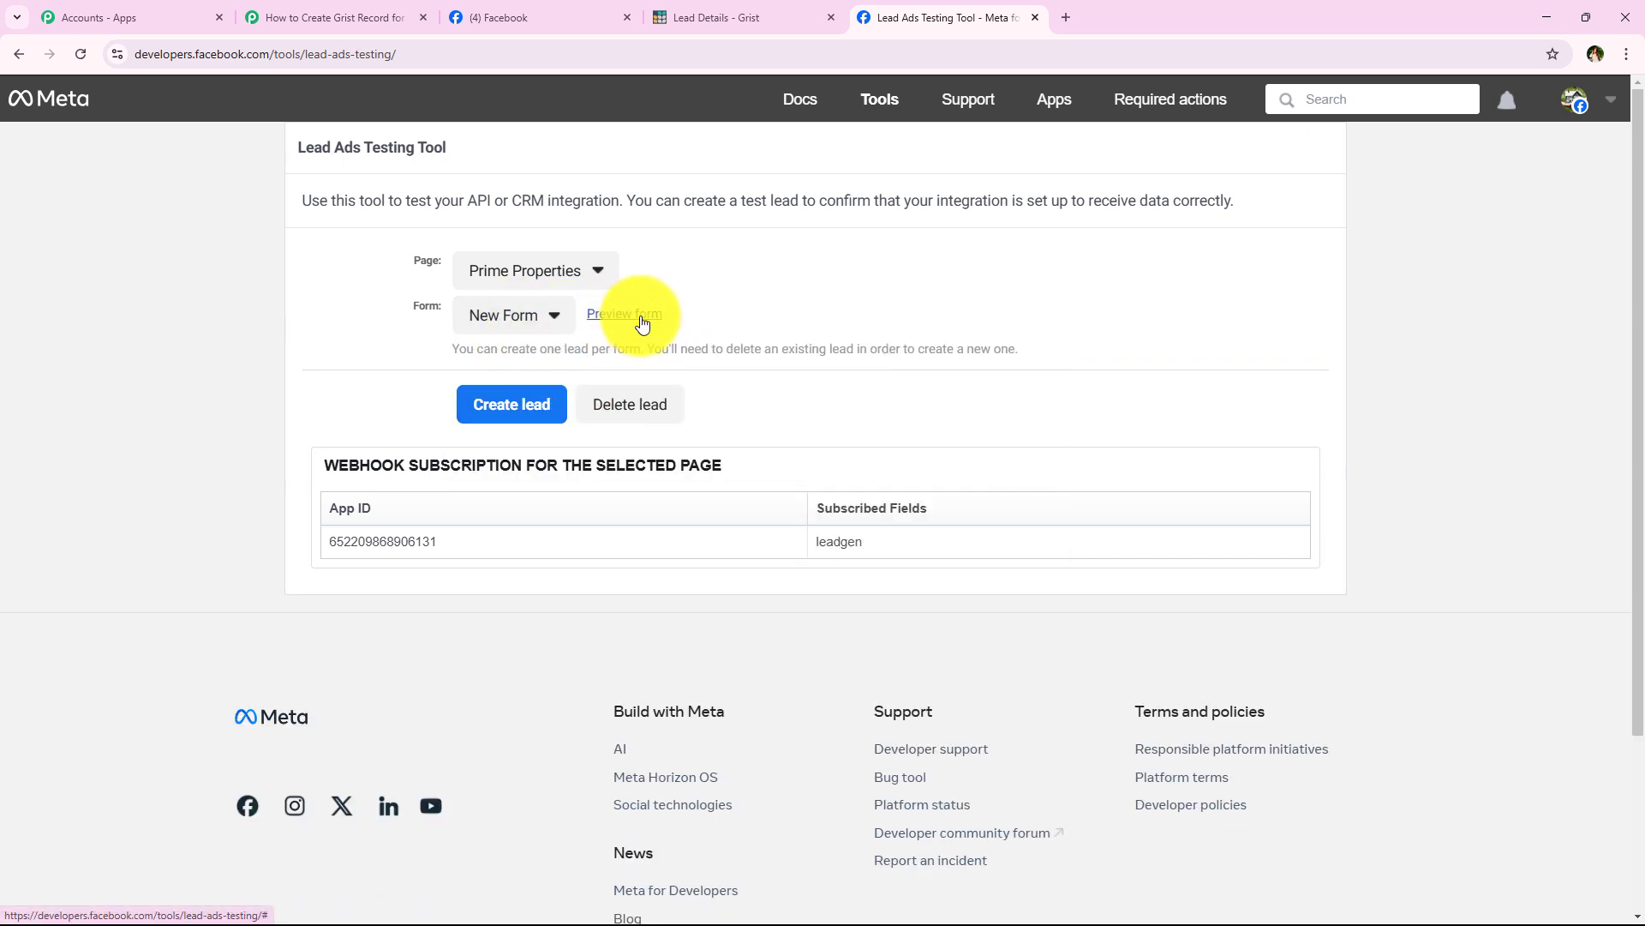
left_click(643, 319)
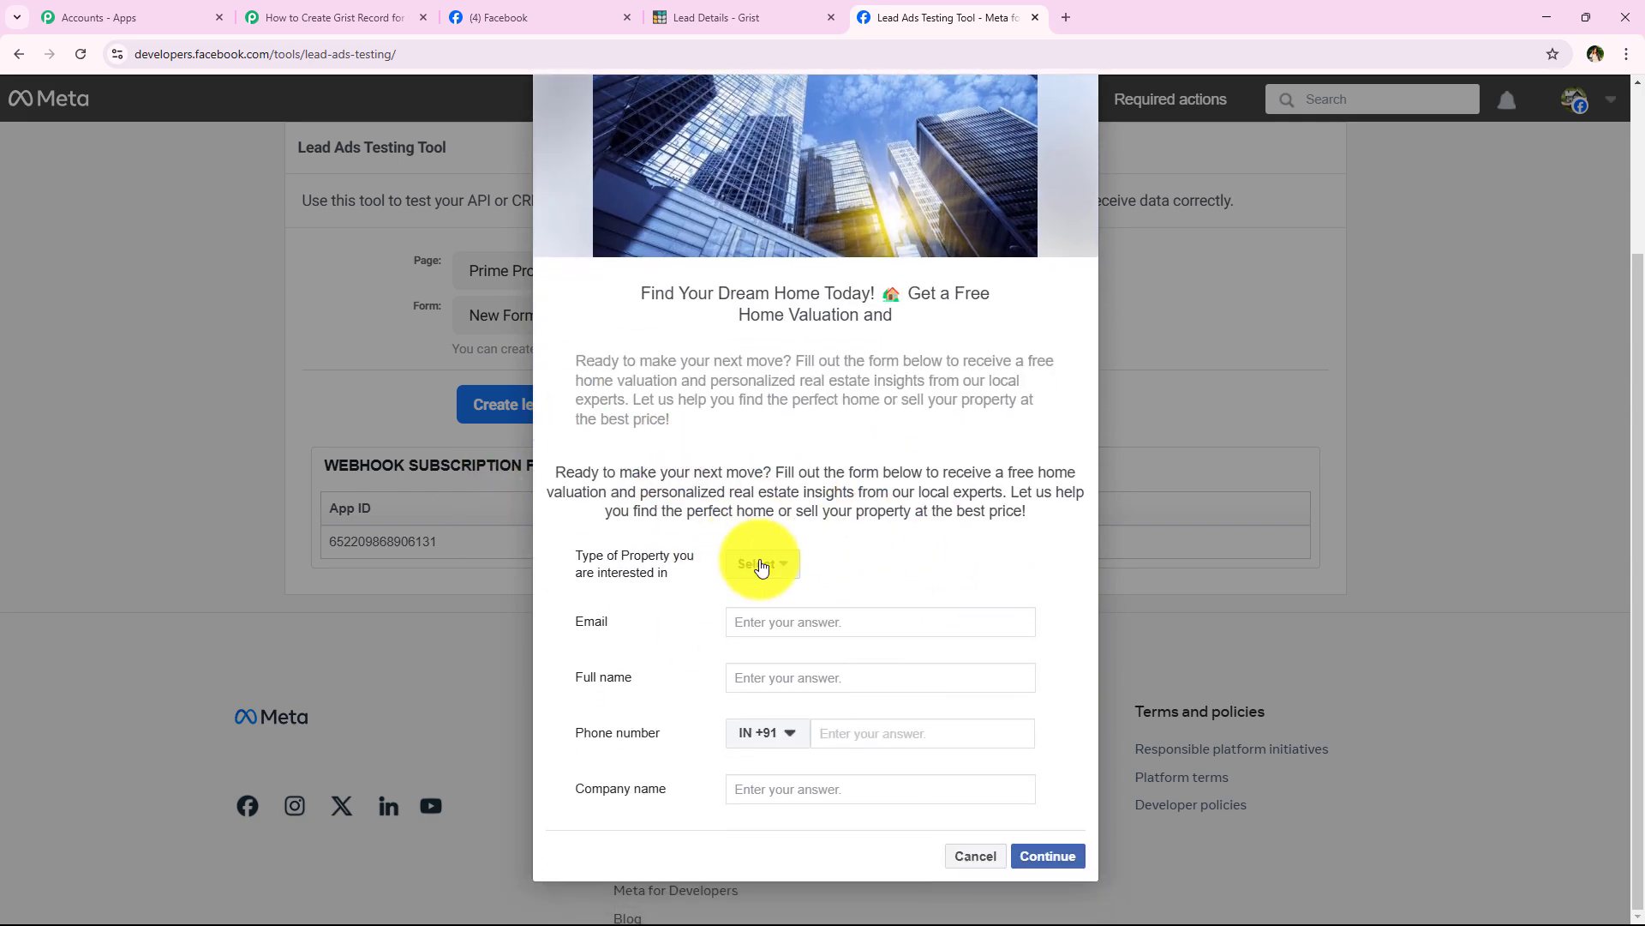
Step: Fill the test lead form: Rental Property as property type, plus full name, phone and company name
left_click(759, 563)
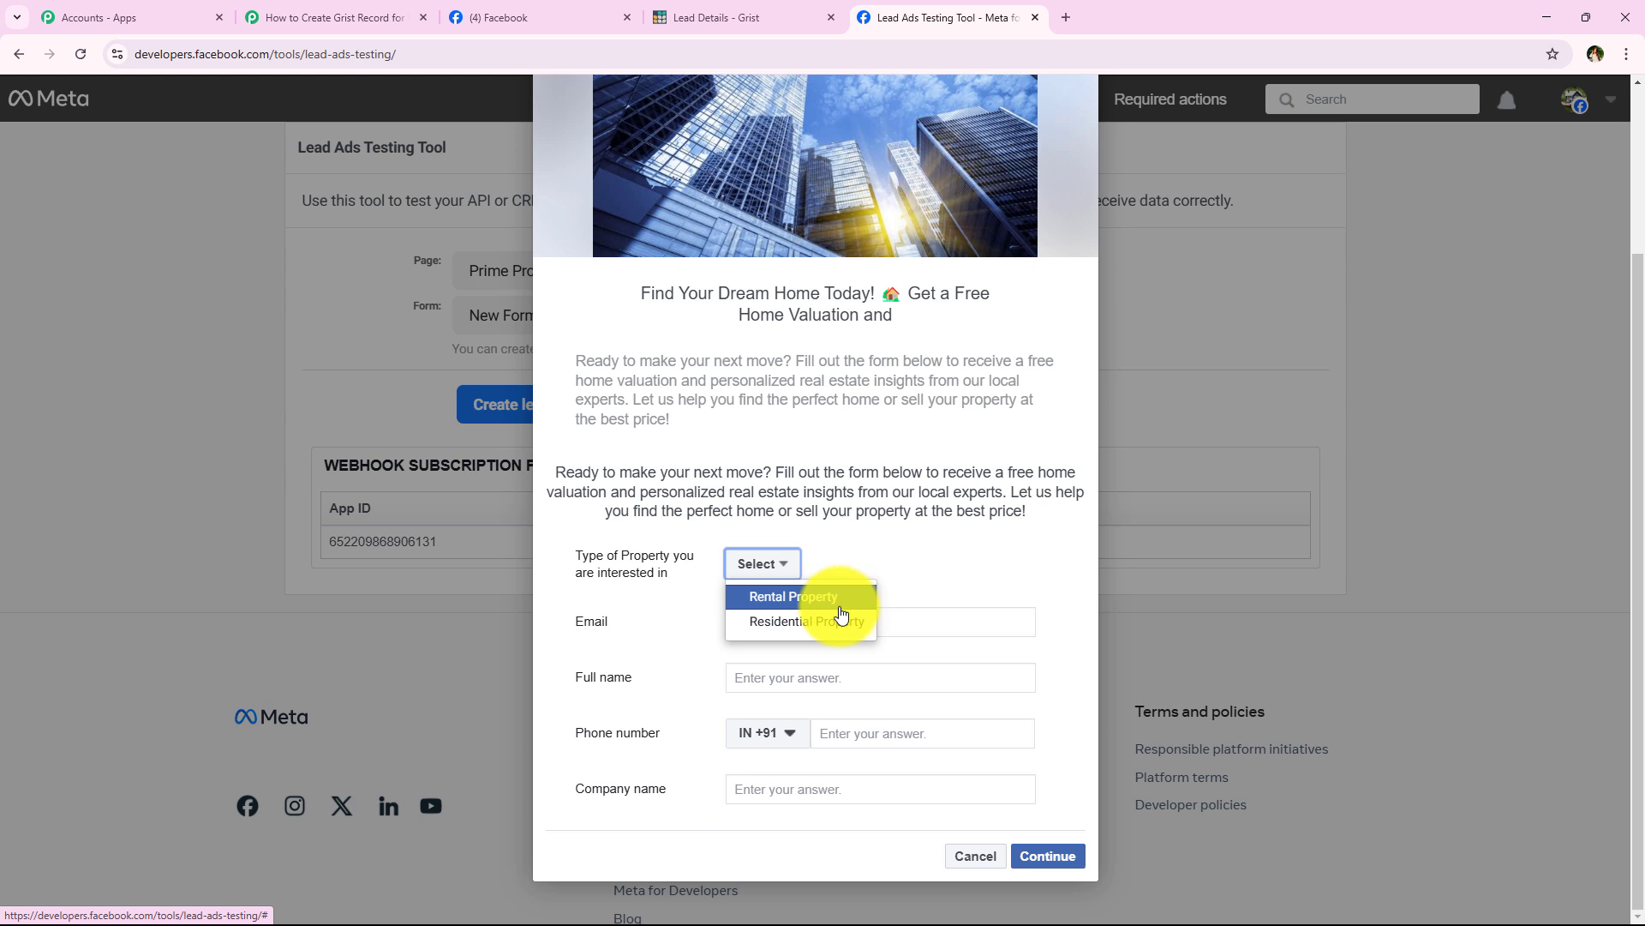
left_click(839, 605)
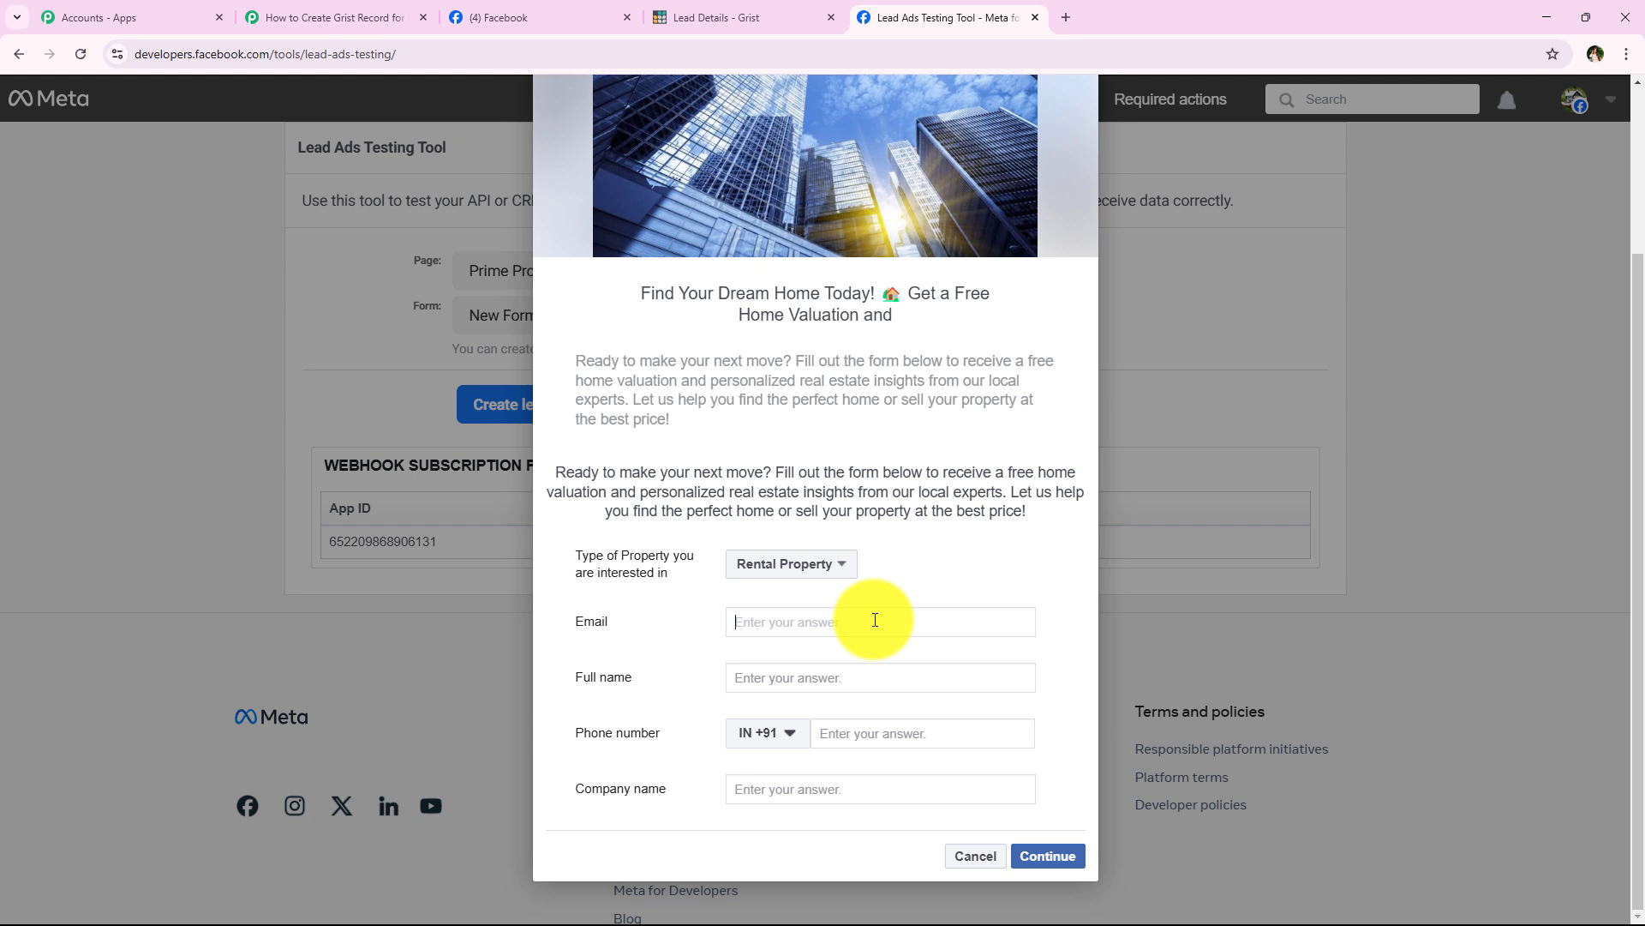
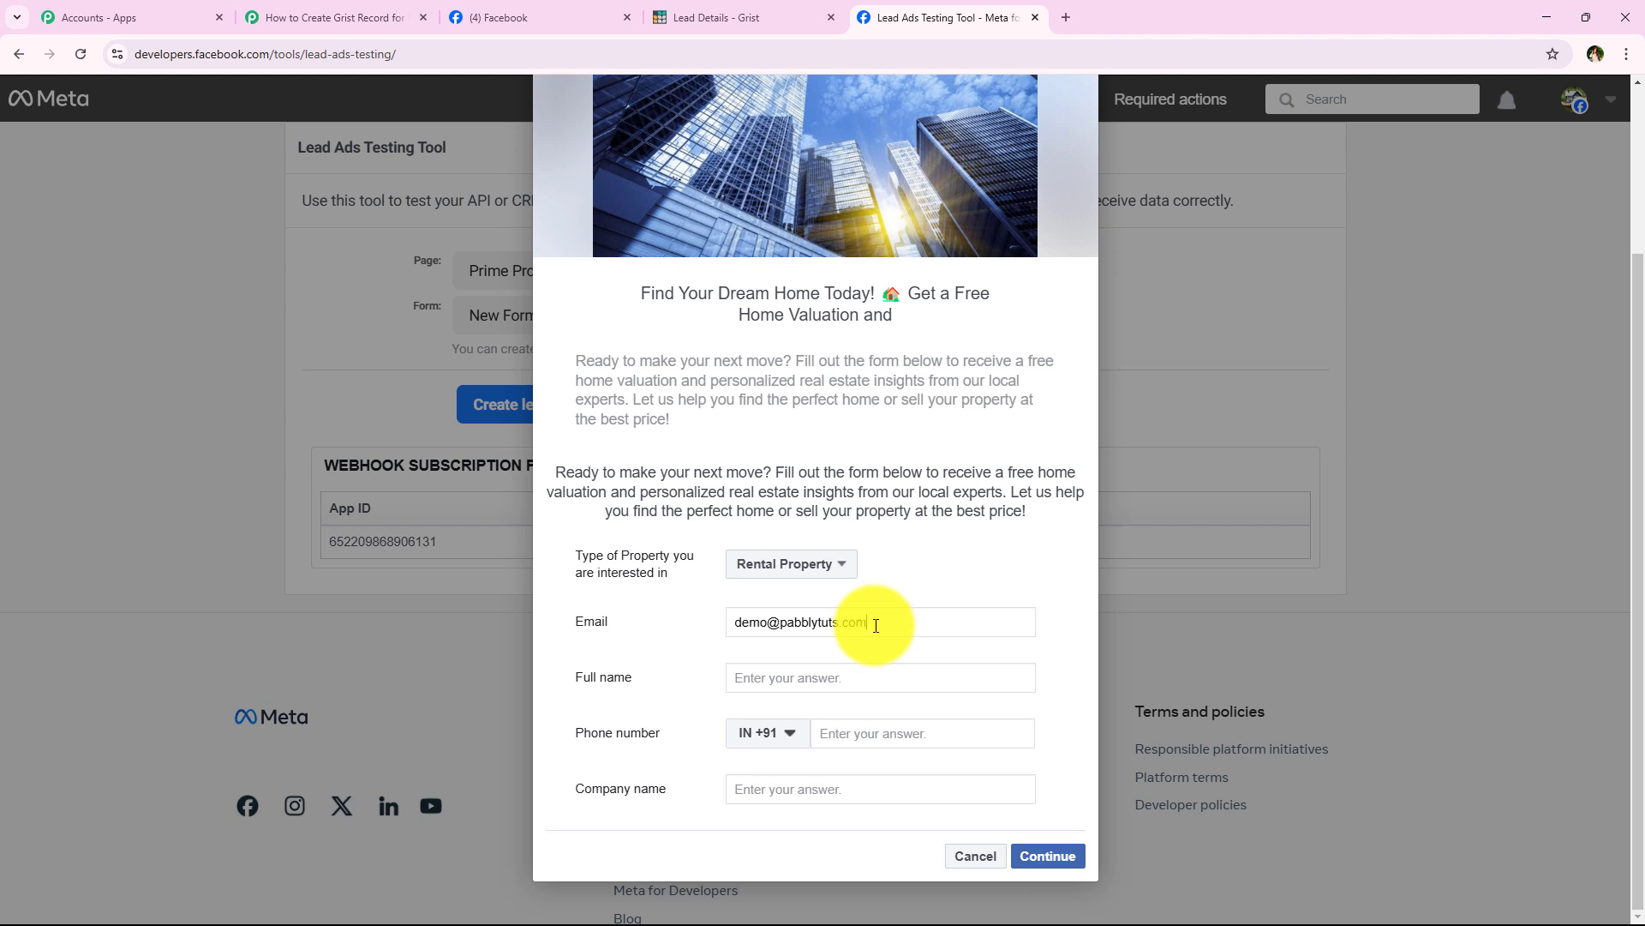
left_click(854, 676)
type("Demo Lead")
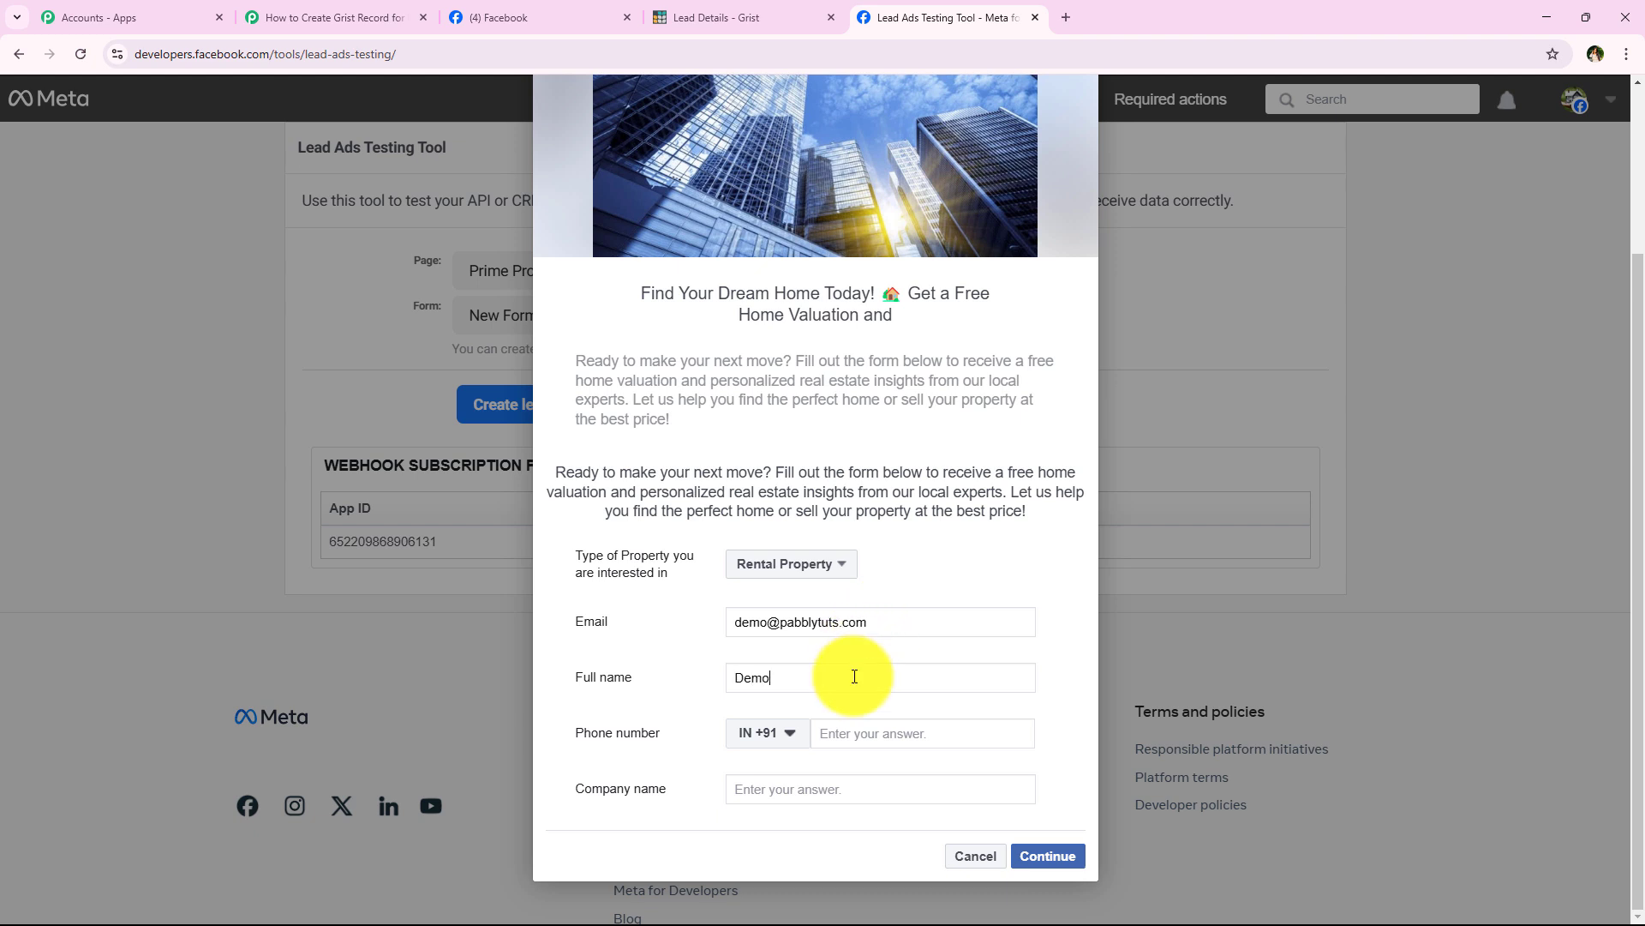
left_click(897, 735)
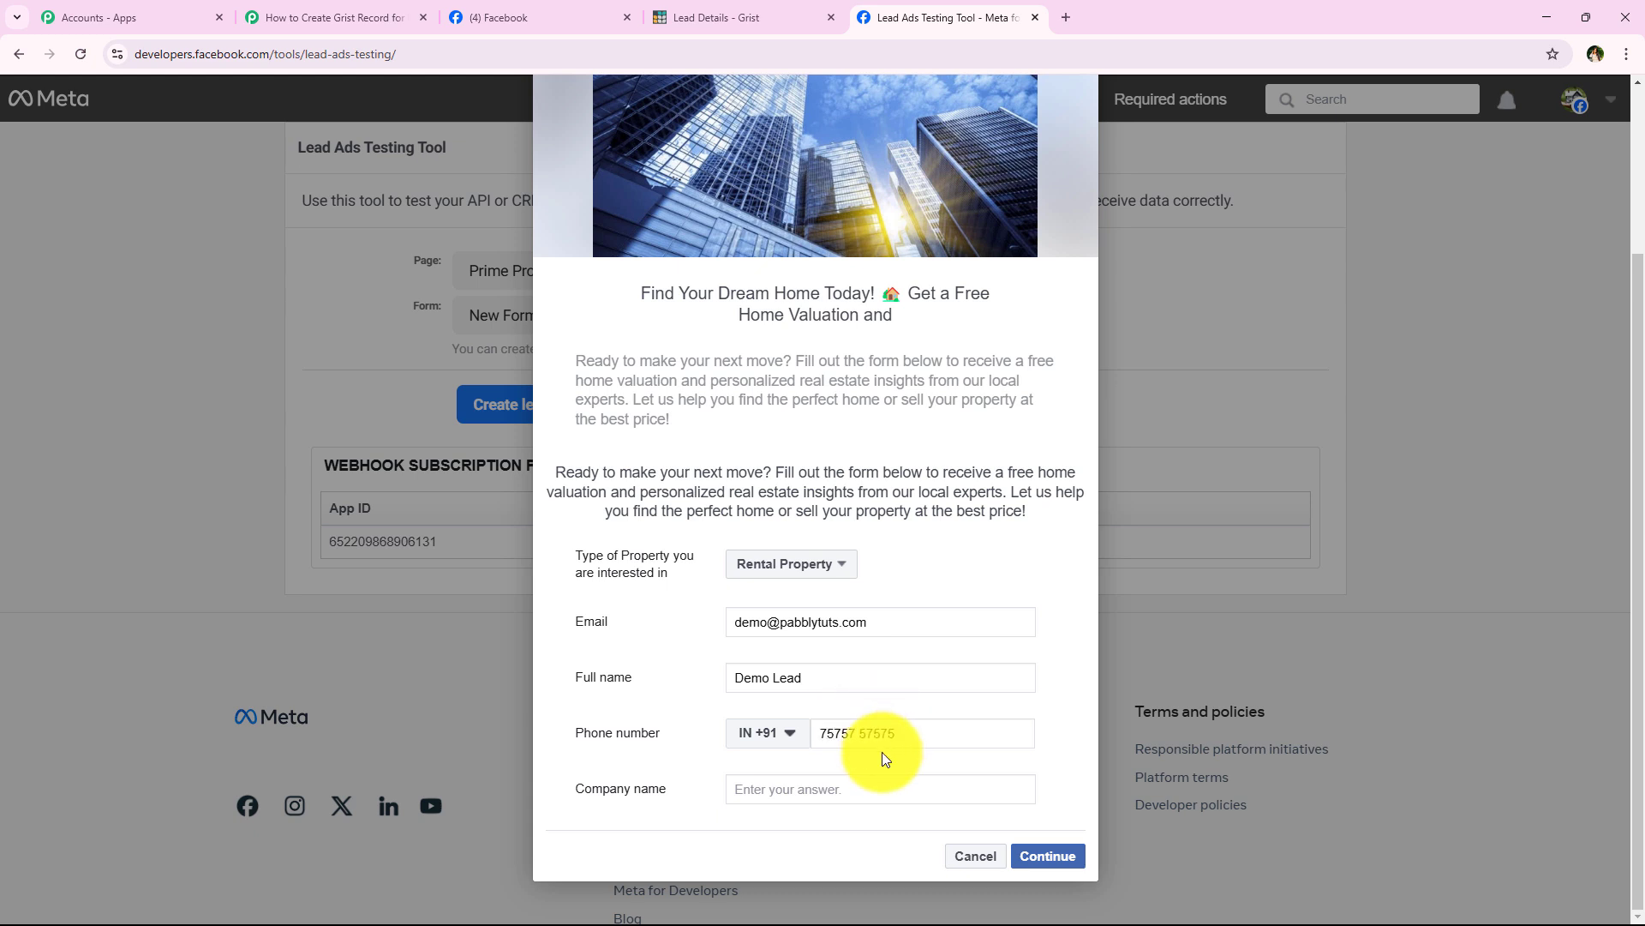
left_click(890, 784)
type("Pabbly C")
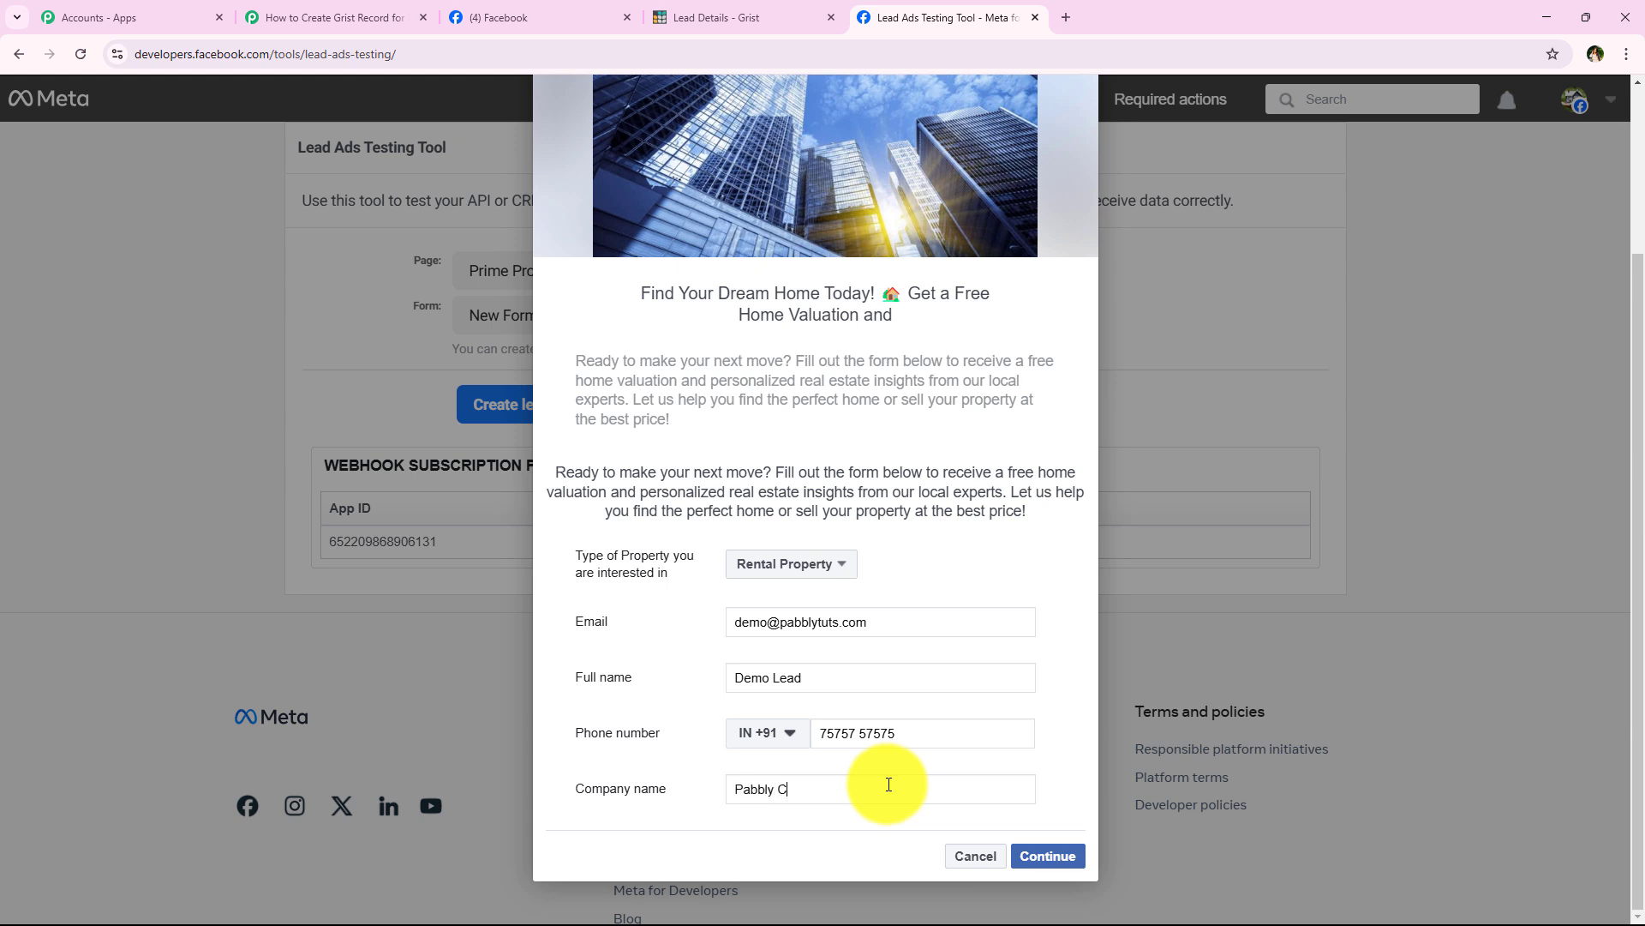
type("on")
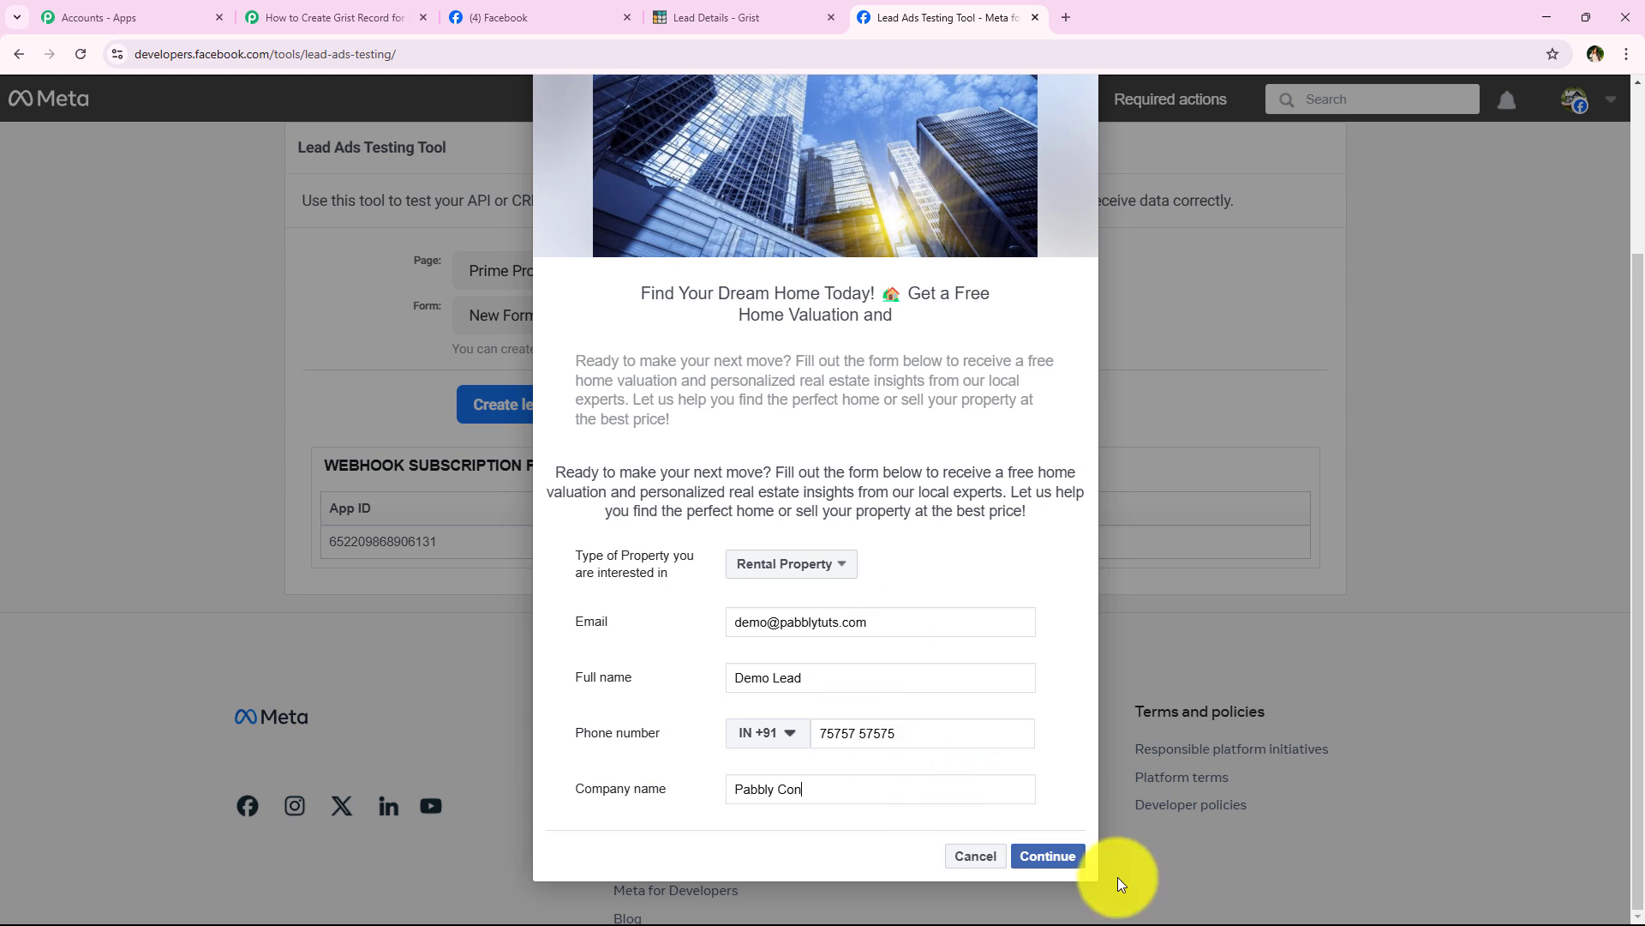
Step: Submit the test lead, close the preview and check the 'test lead has been sent' confirmation
left_click(1079, 870)
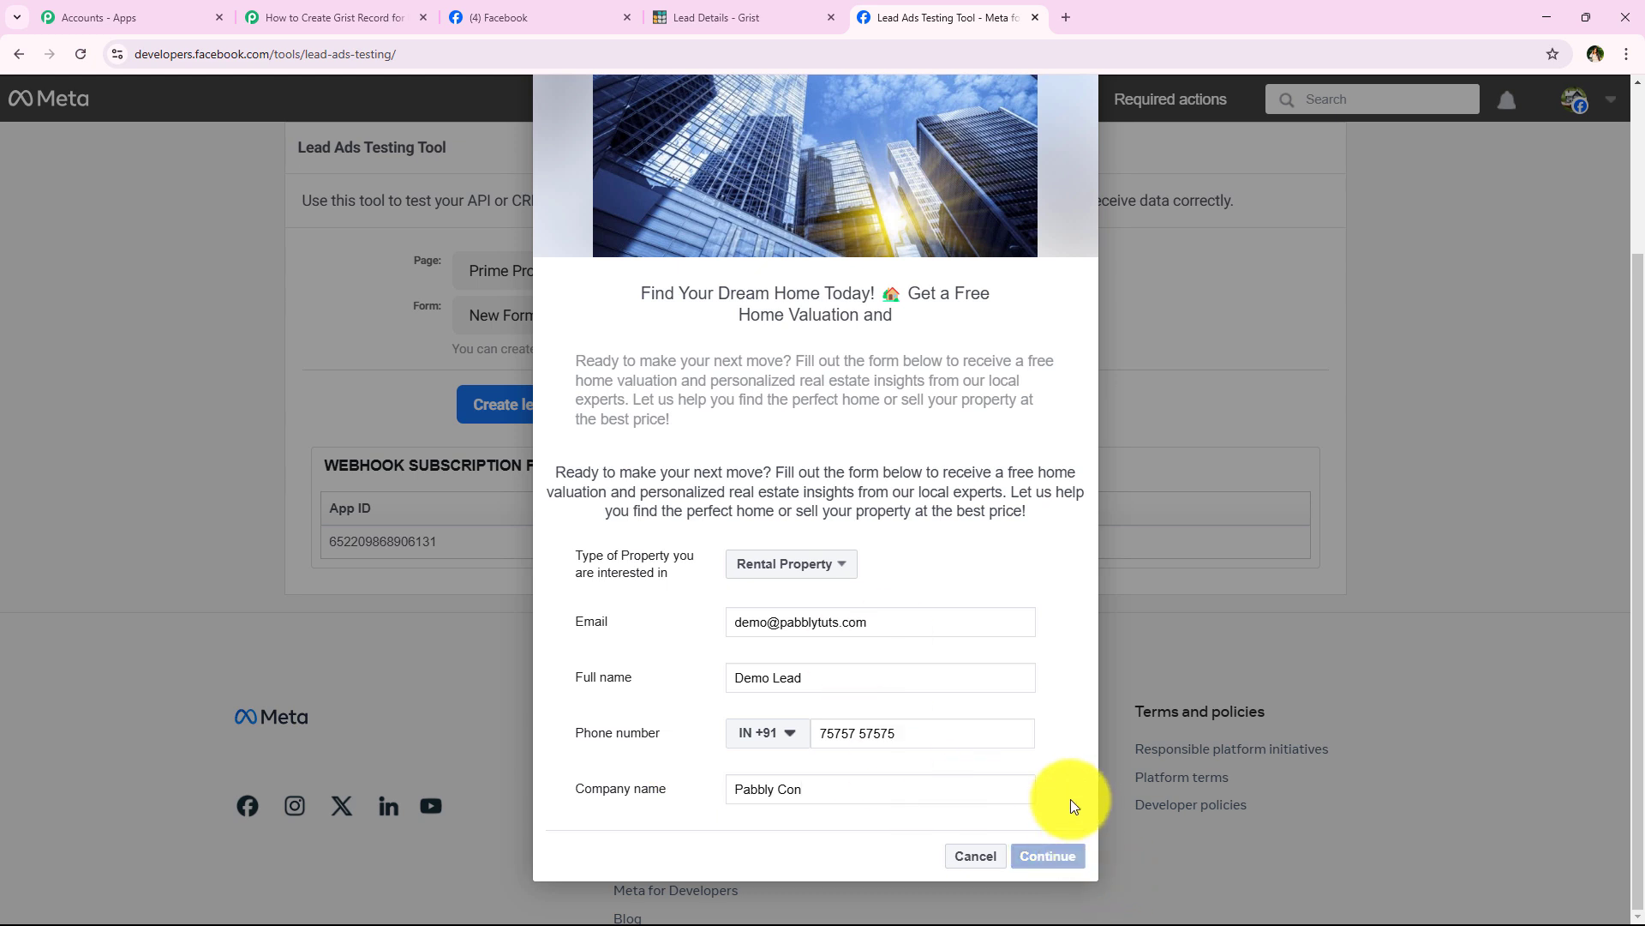
left_click(1051, 667)
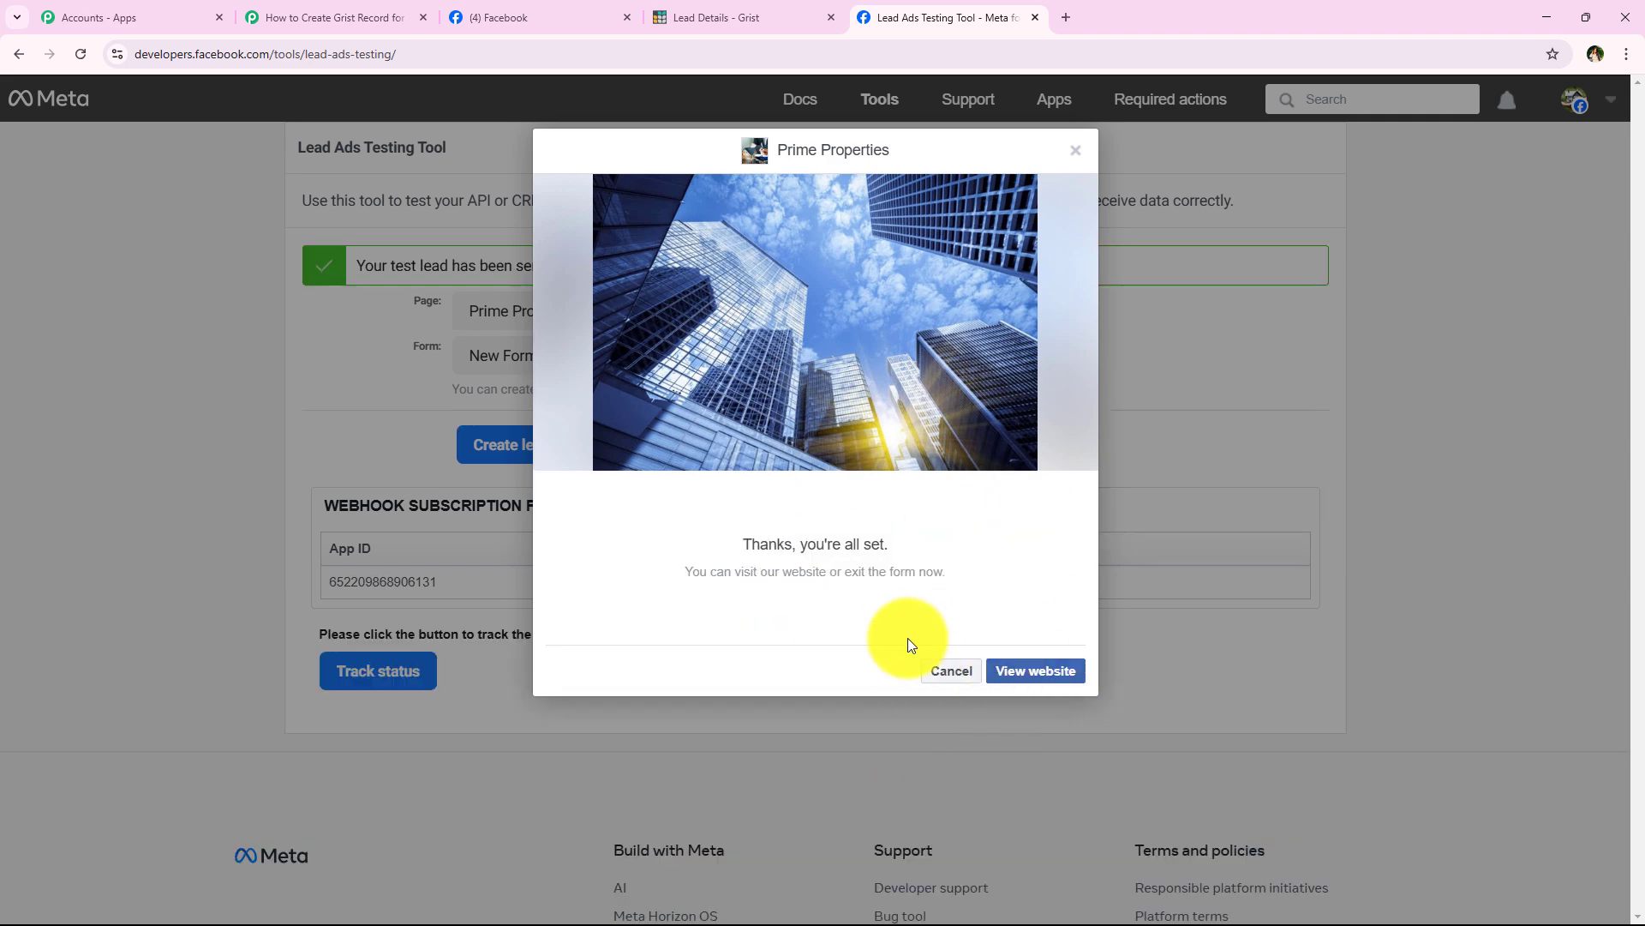
left_click(934, 680)
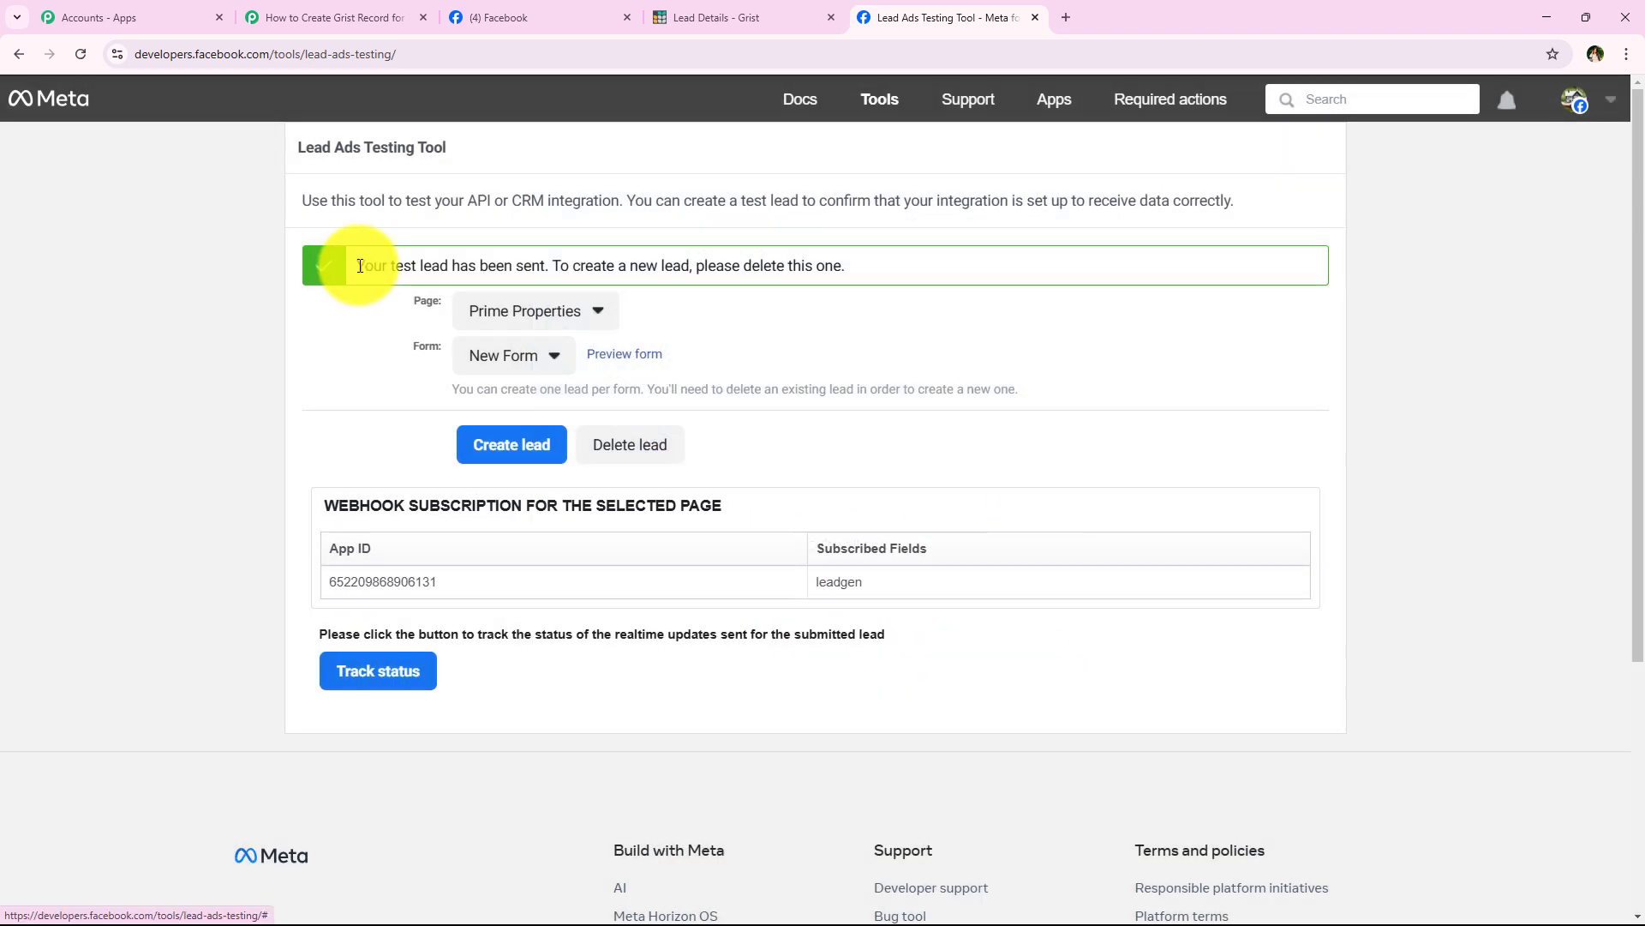
left_click_drag(354, 264, 549, 266)
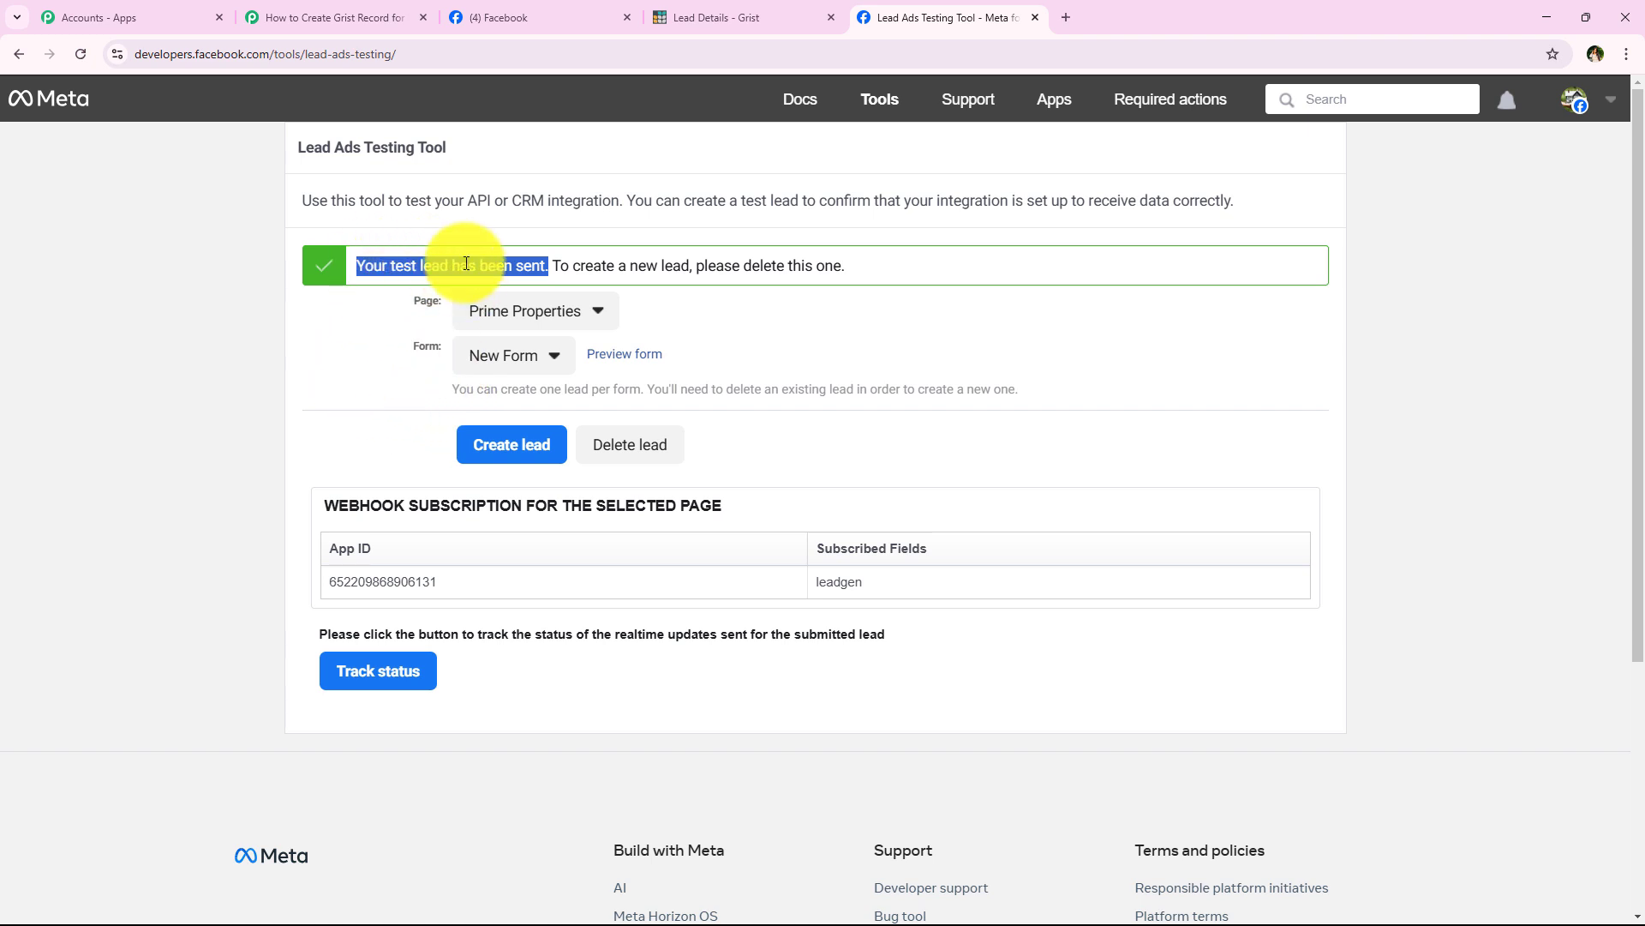
left_click(371, 351)
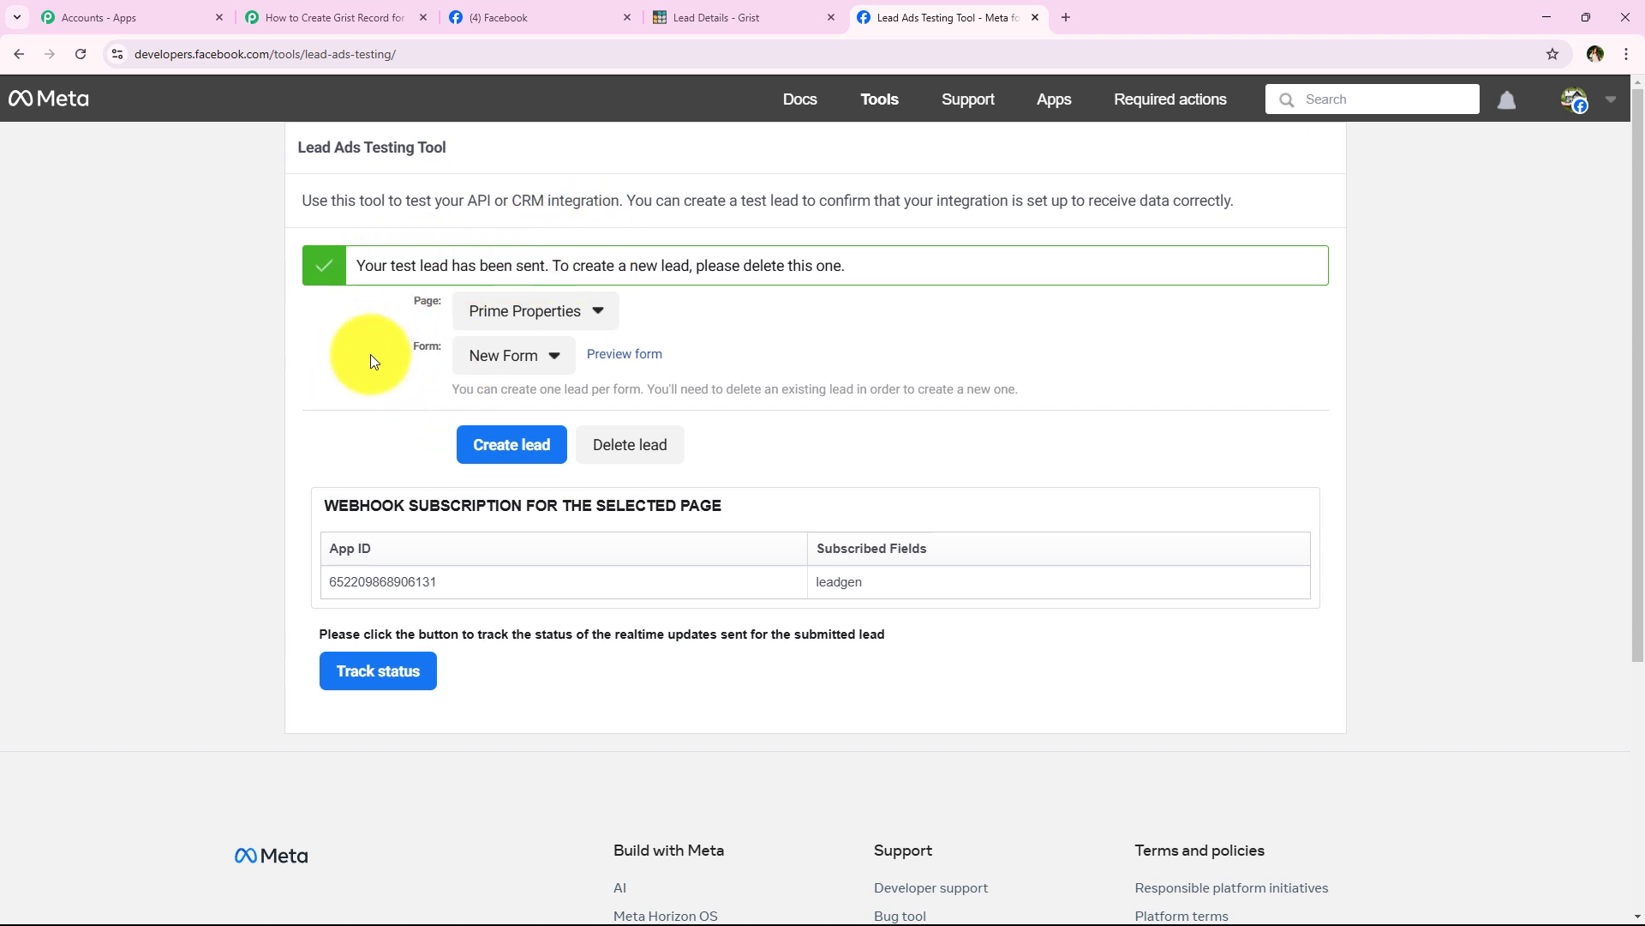
left_click_drag(292, 195, 525, 137)
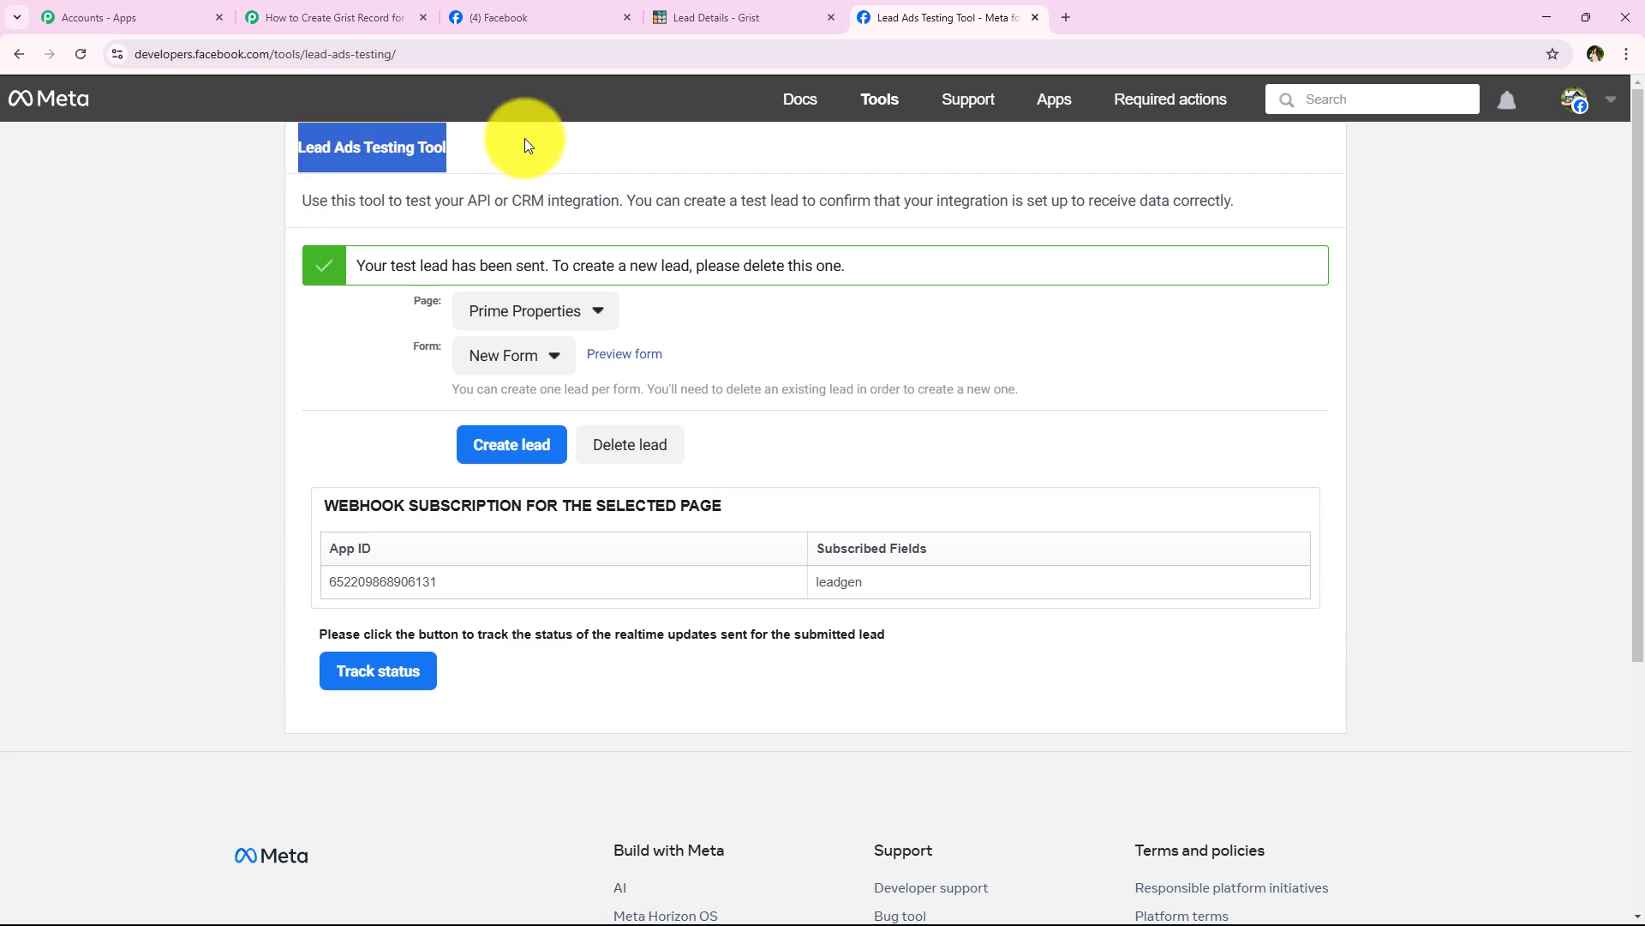
left_click(312, 364)
left_click(334, 17)
Step: Review the received lead's full name, email, phone and rental_property values in the trigger response
scroll(305, 214, "down", 5)
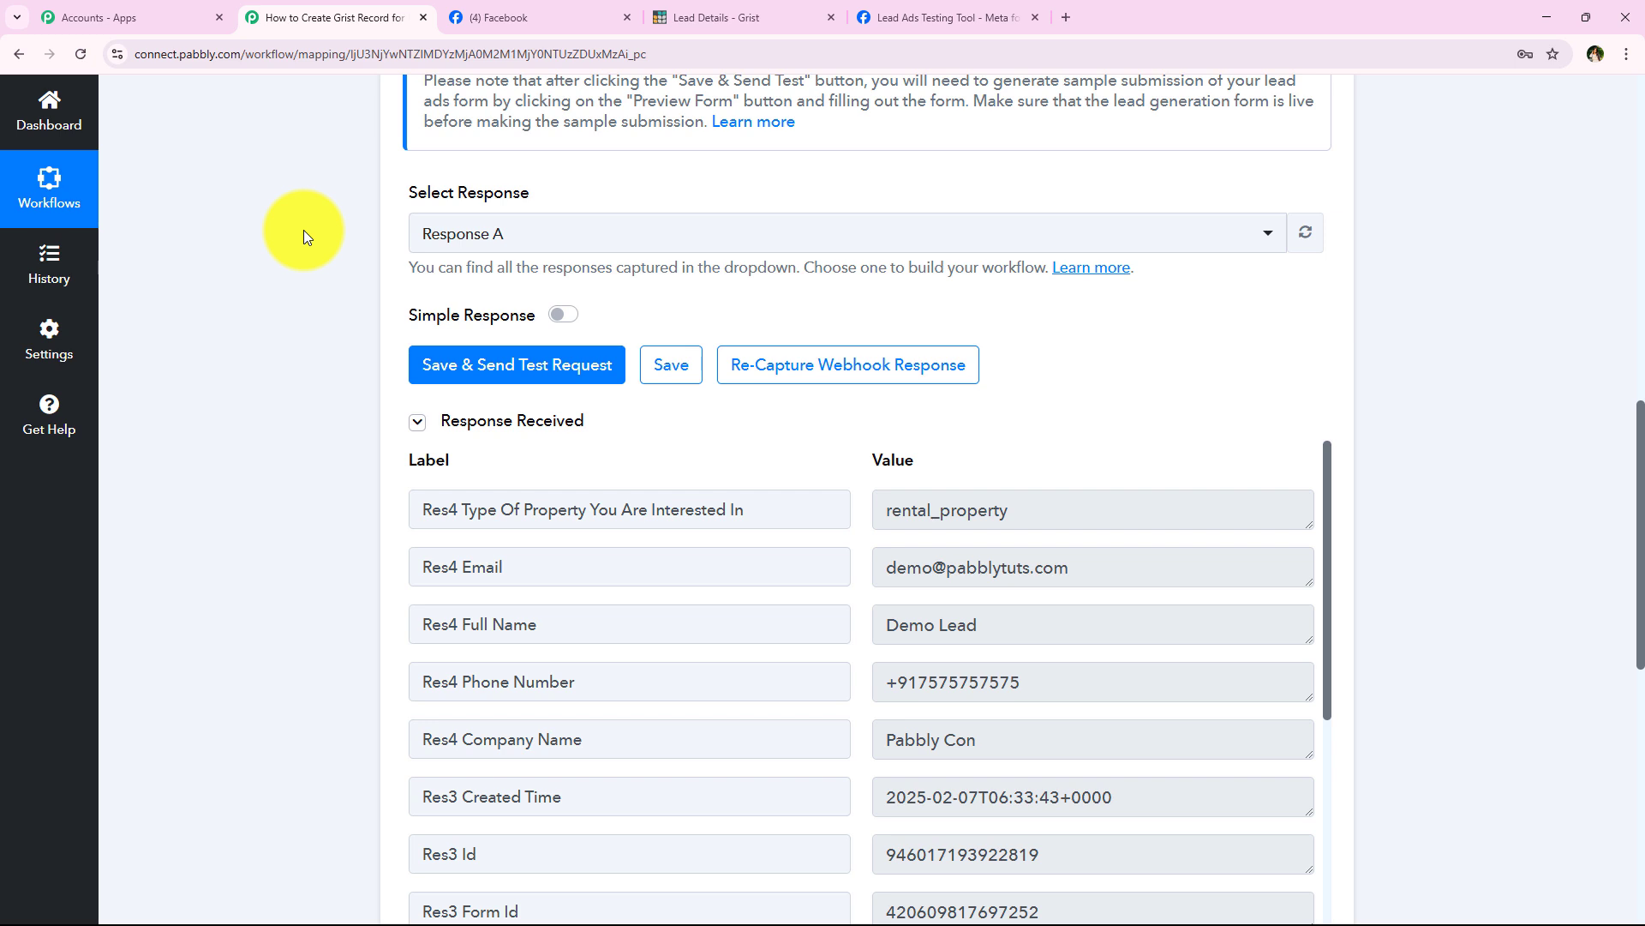
left_click_drag(1120, 610, 624, 613)
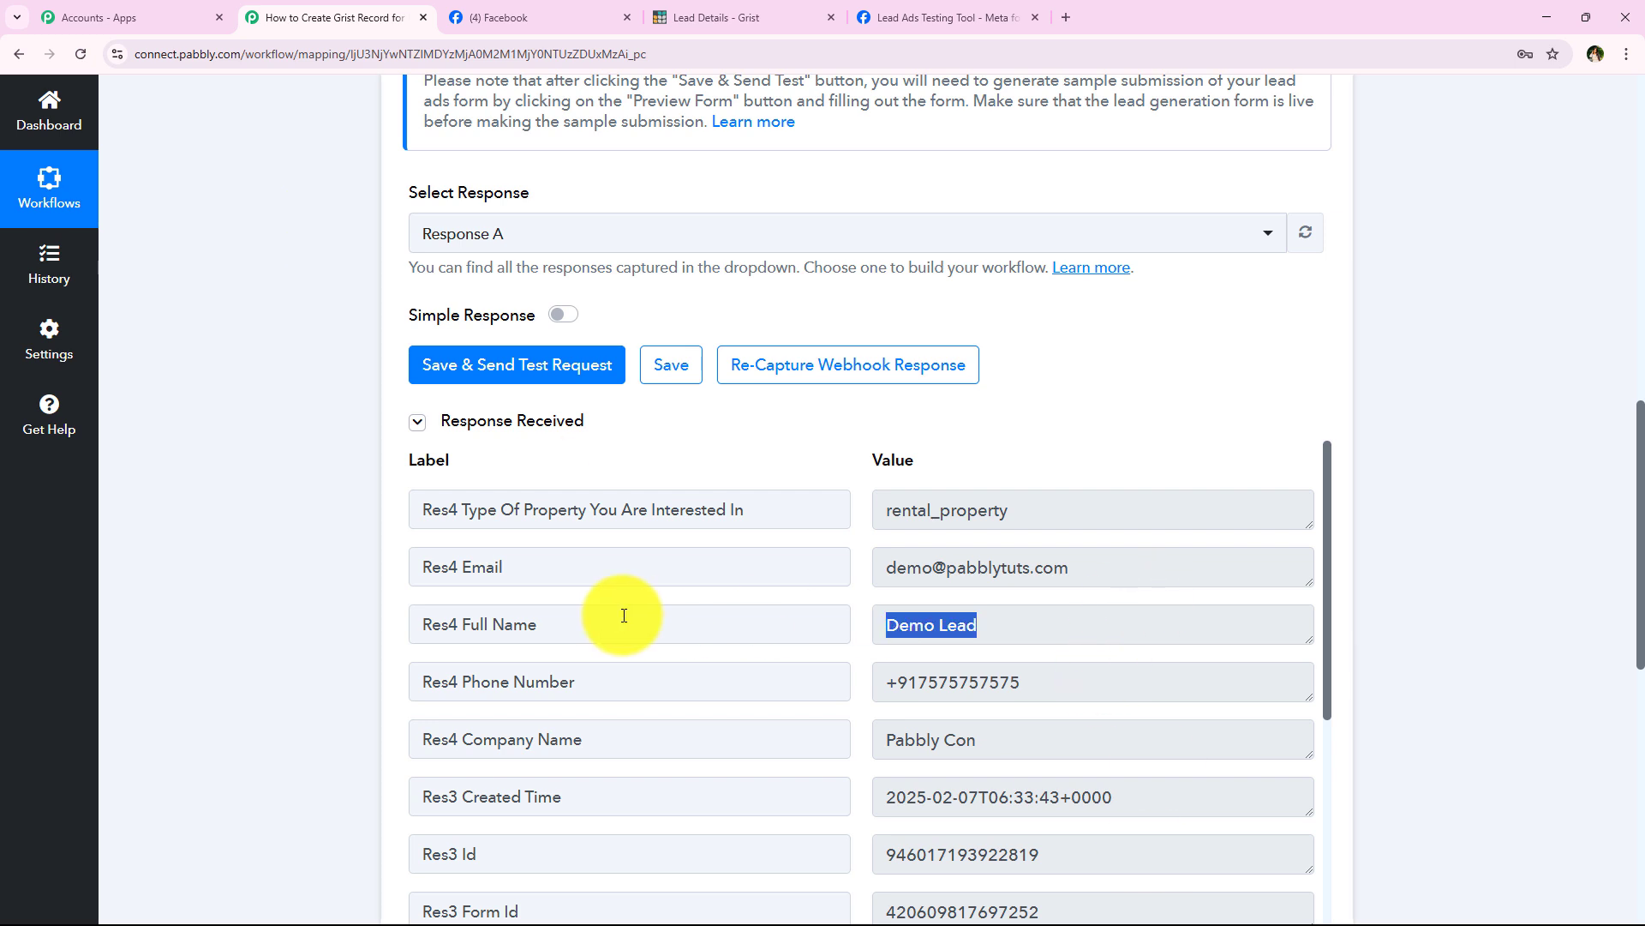
left_click_drag(1130, 561, 772, 569)
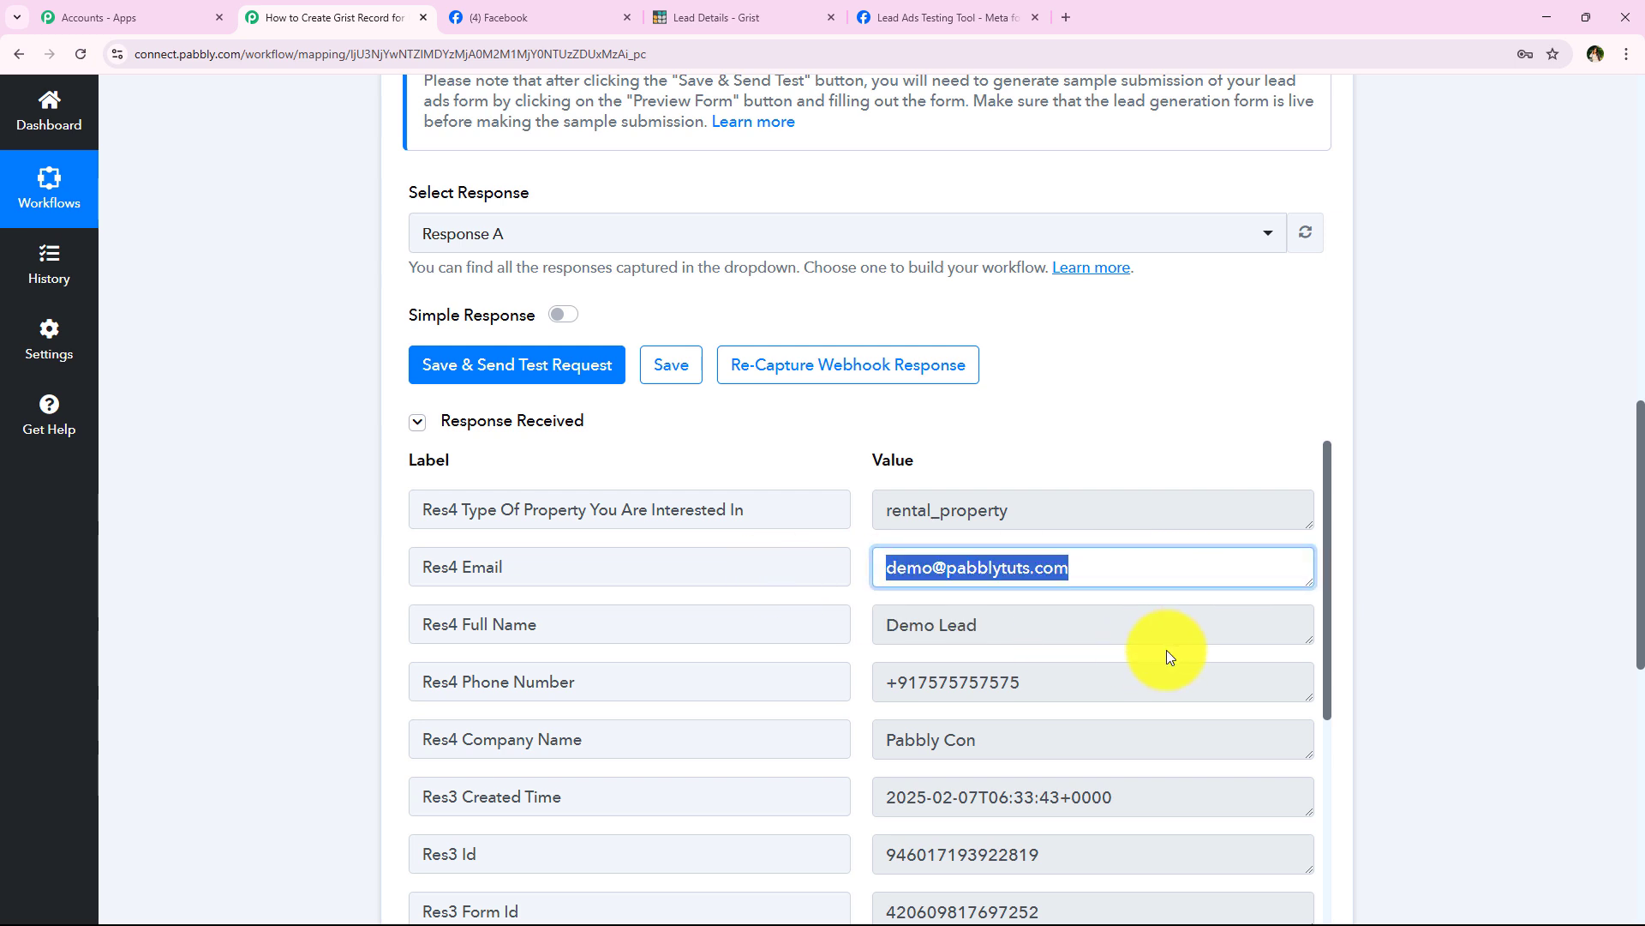
left_click_drag(1205, 679, 836, 683)
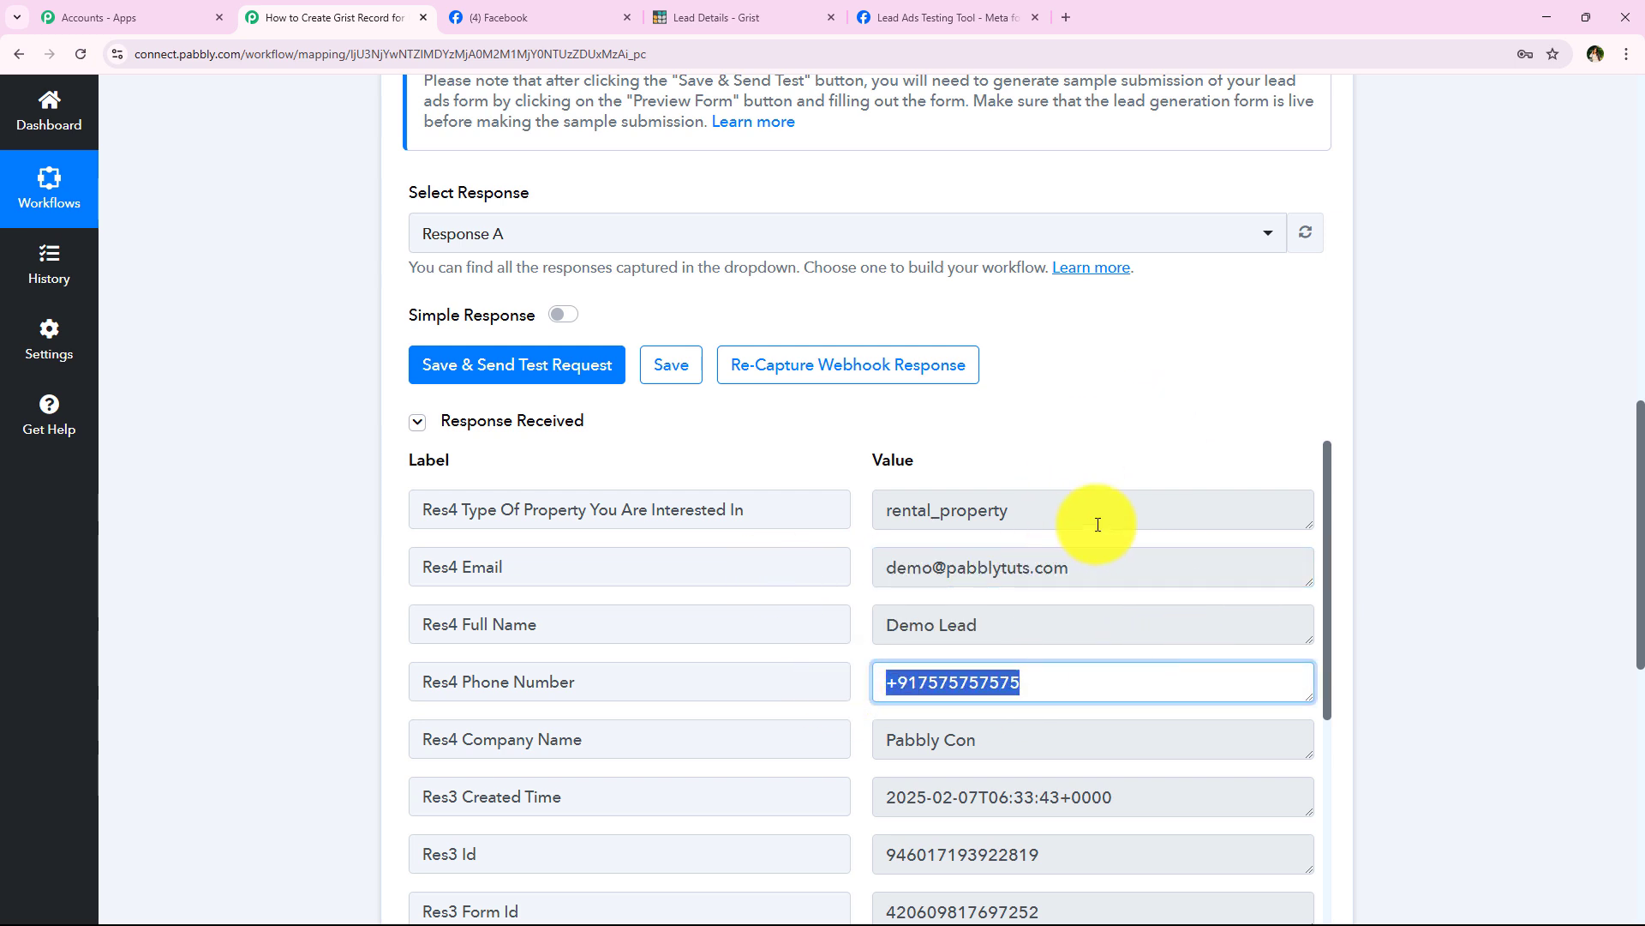
left_click_drag(1105, 512, 749, 501)
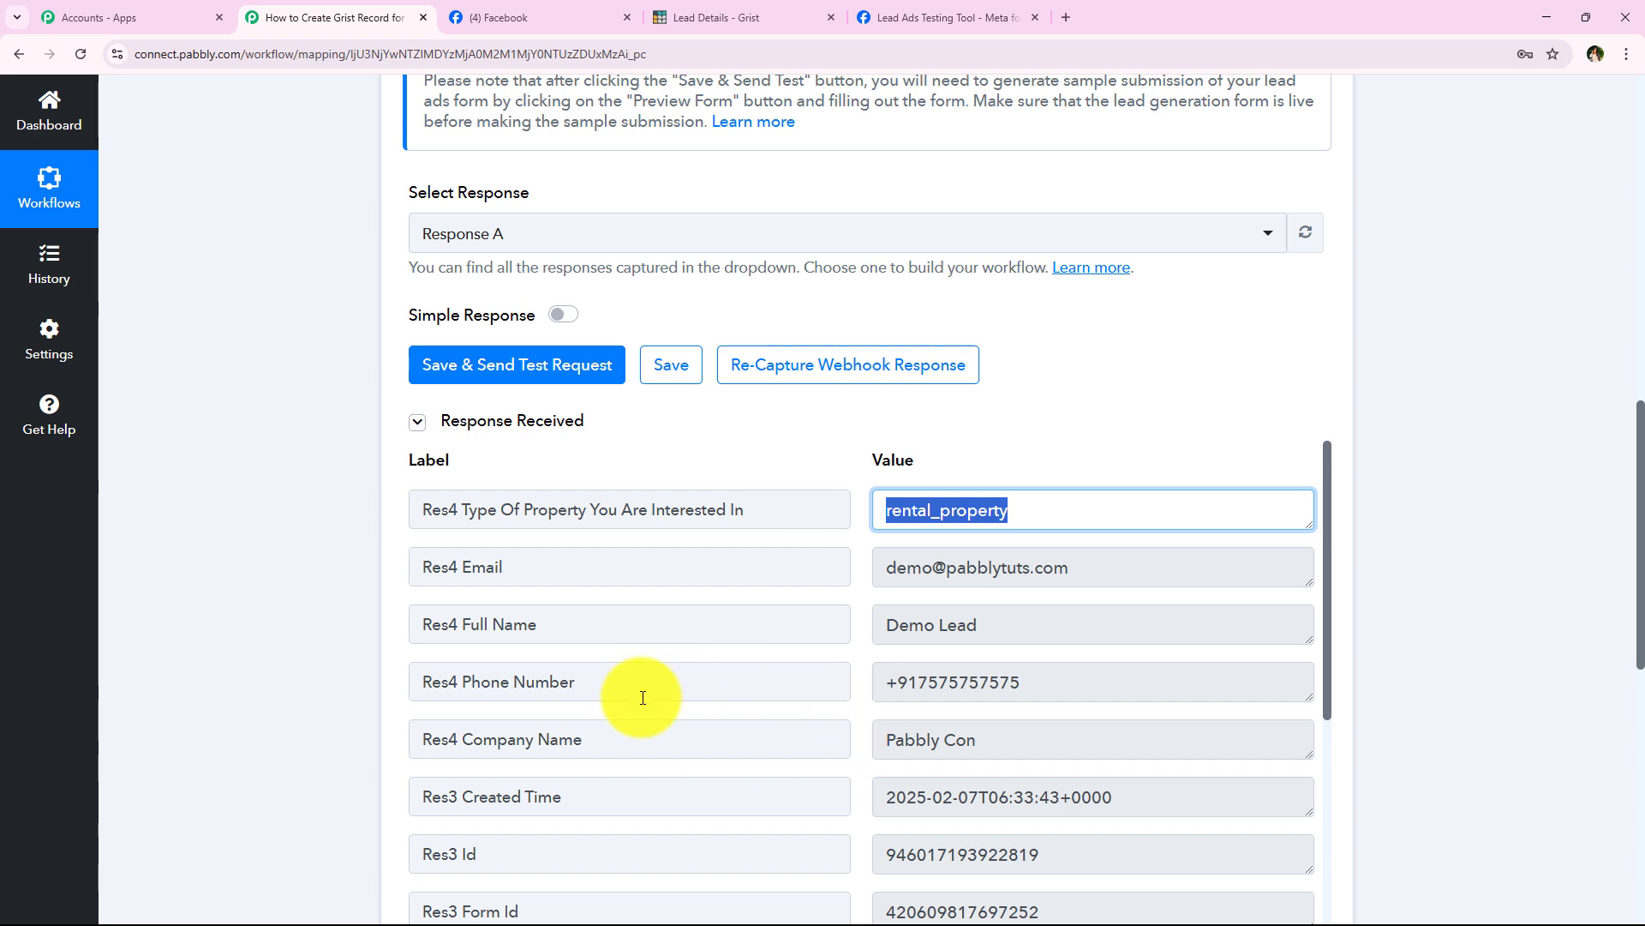
scroll(415, 396, "up", 12)
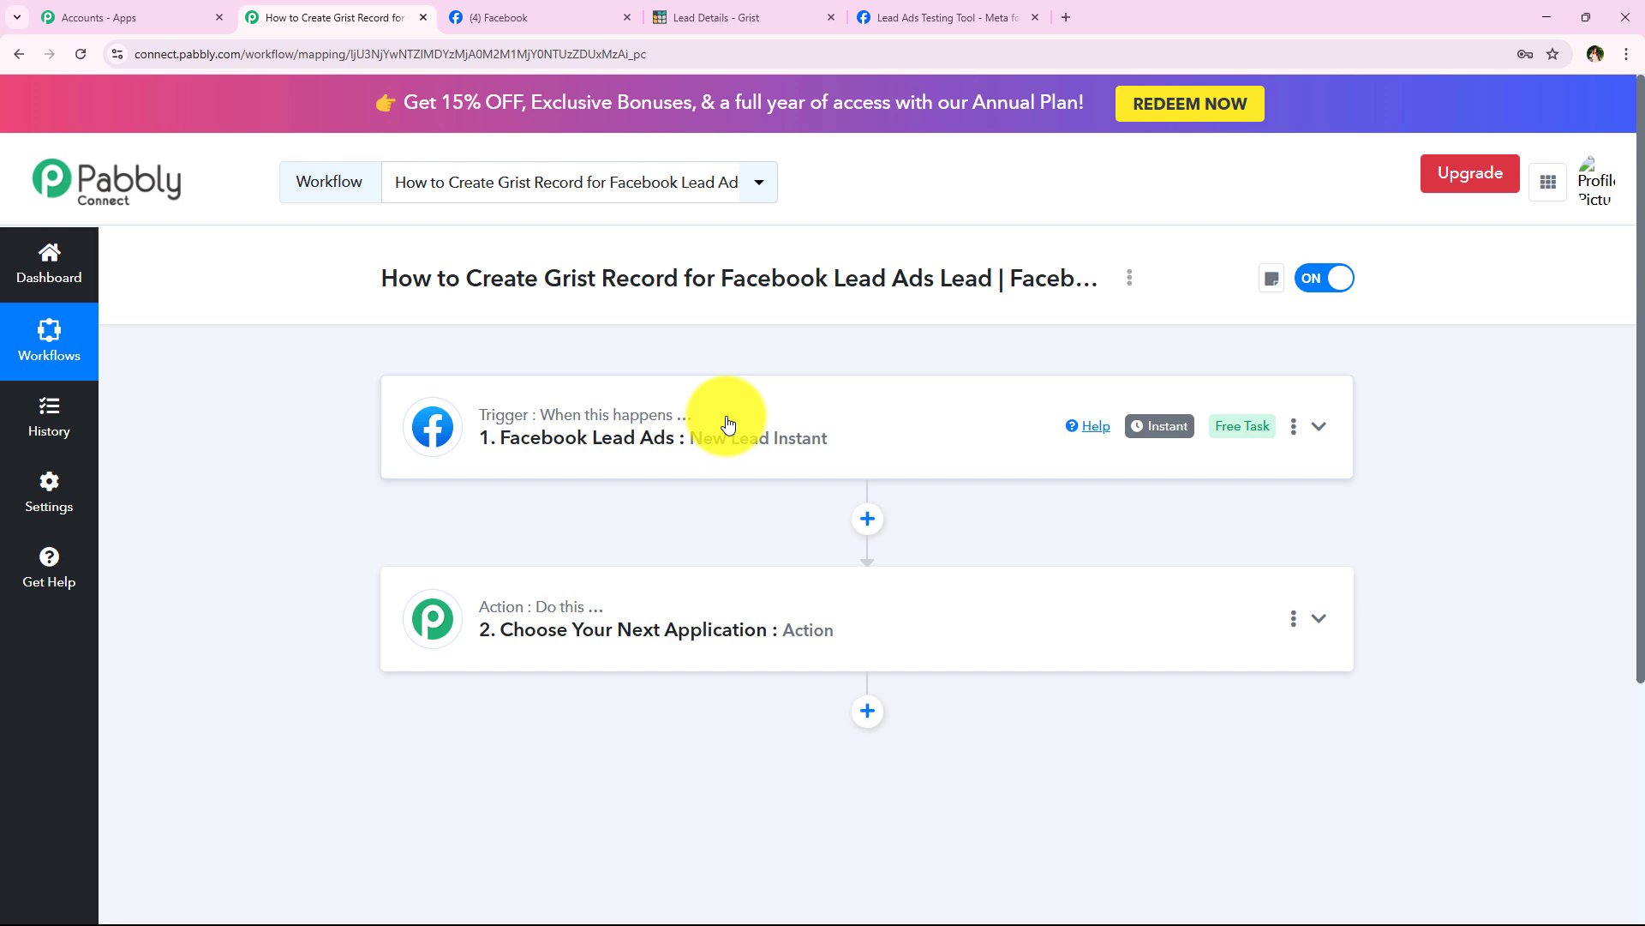
Step: Set the action step's app to Grist with Create Record as the action event
left_click(744, 574)
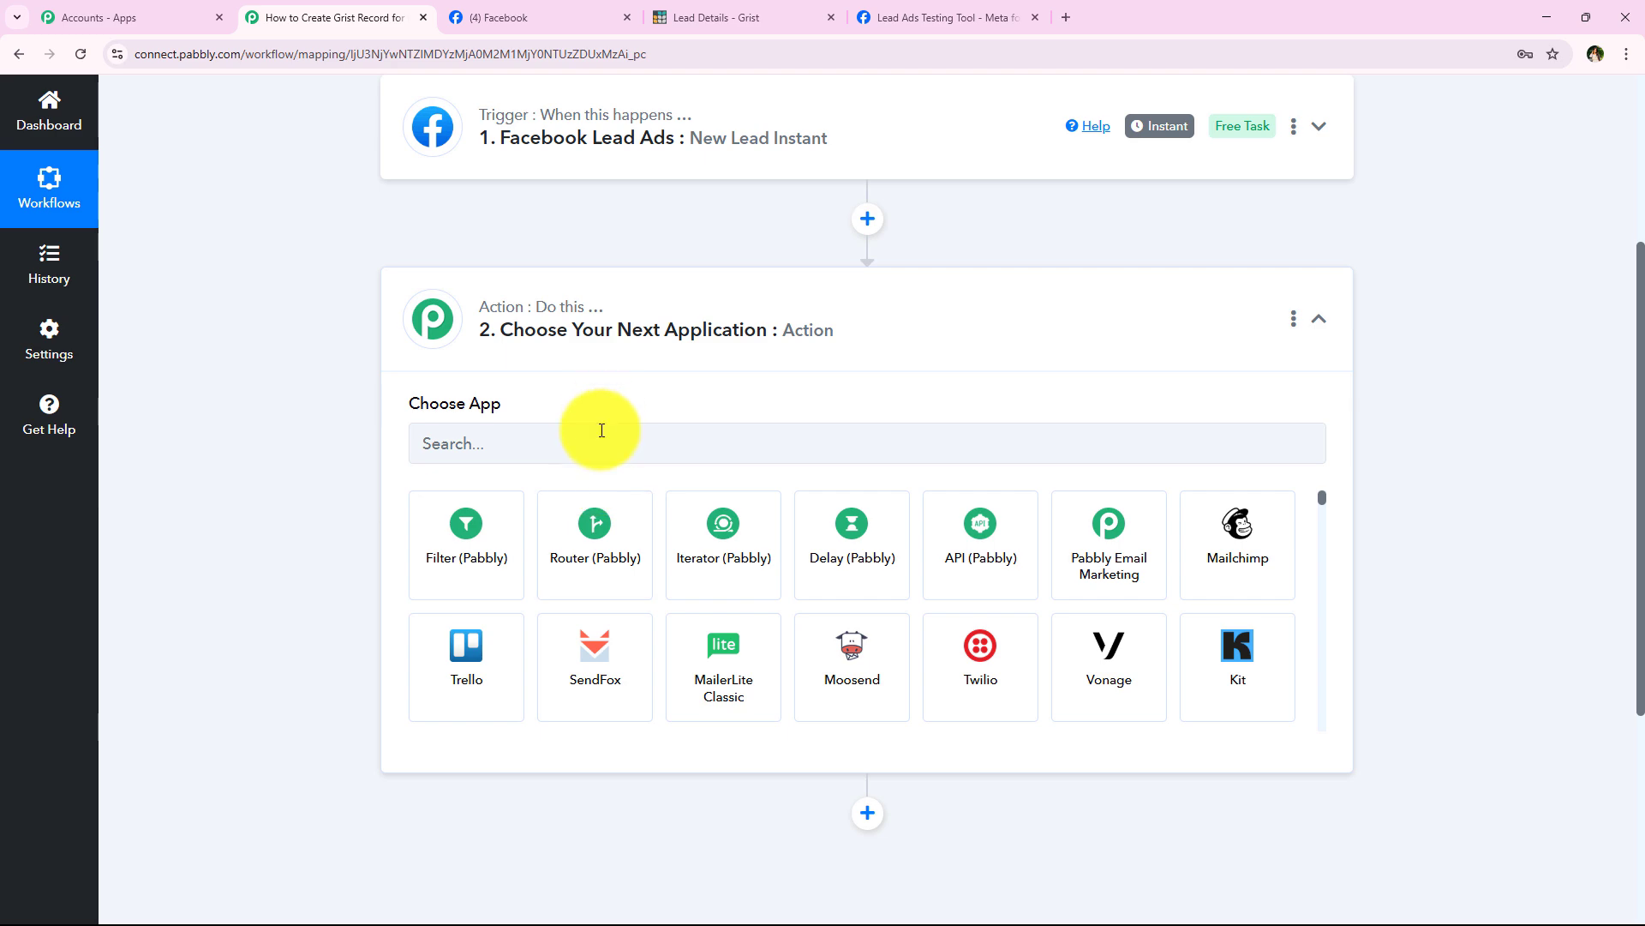
left_click(589, 430)
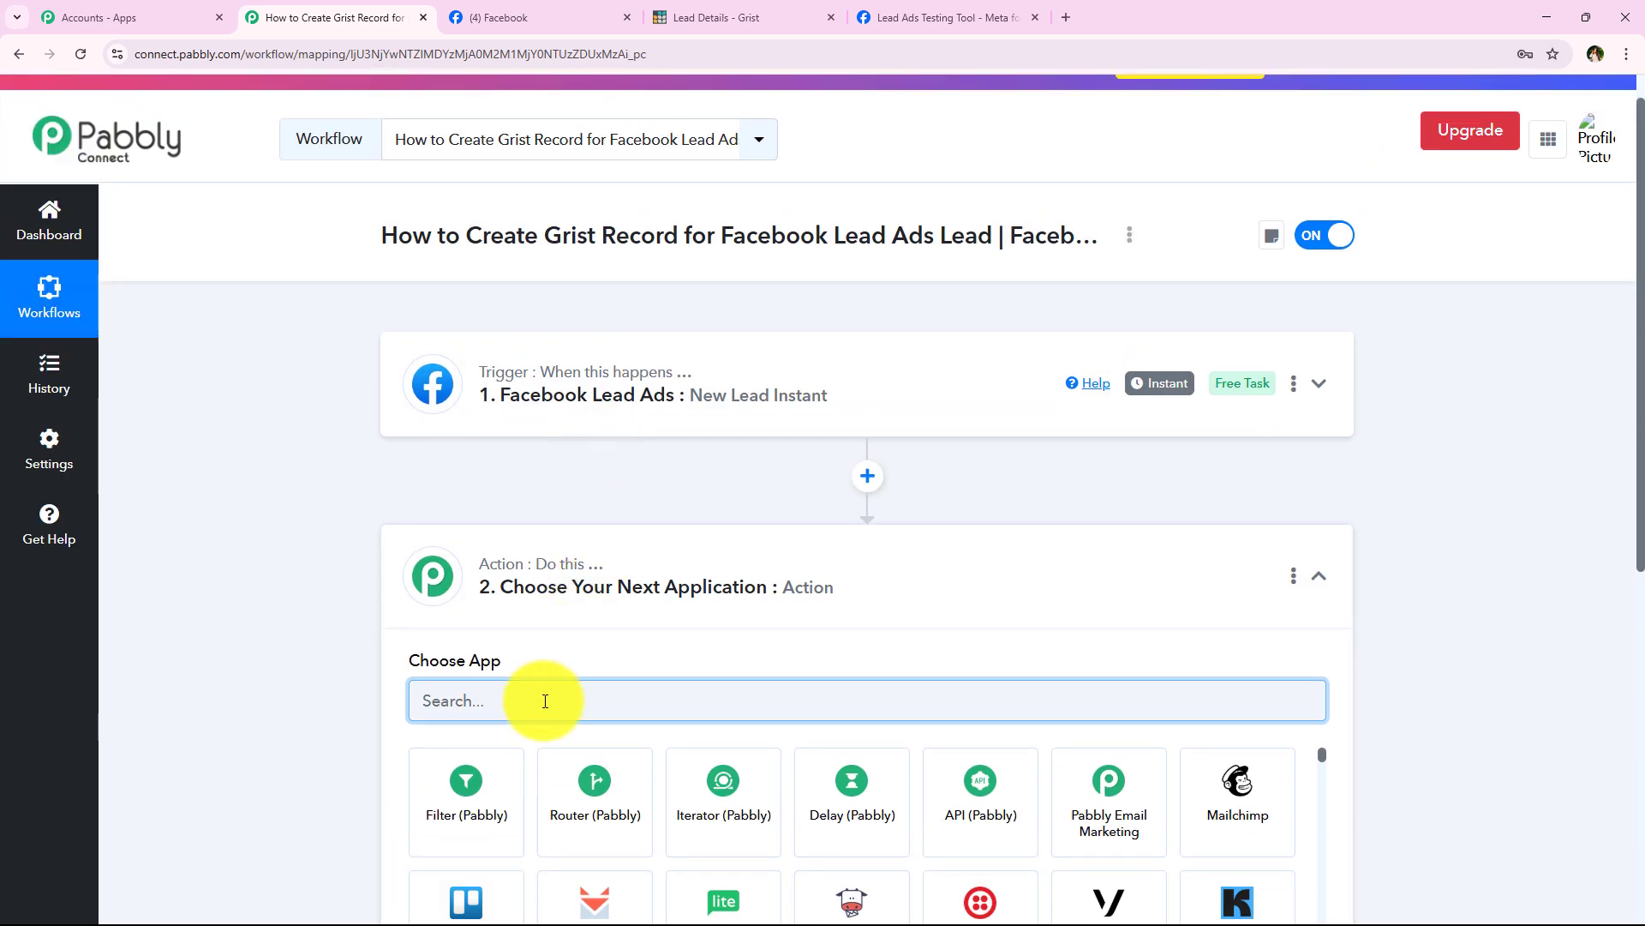
type("Gris")
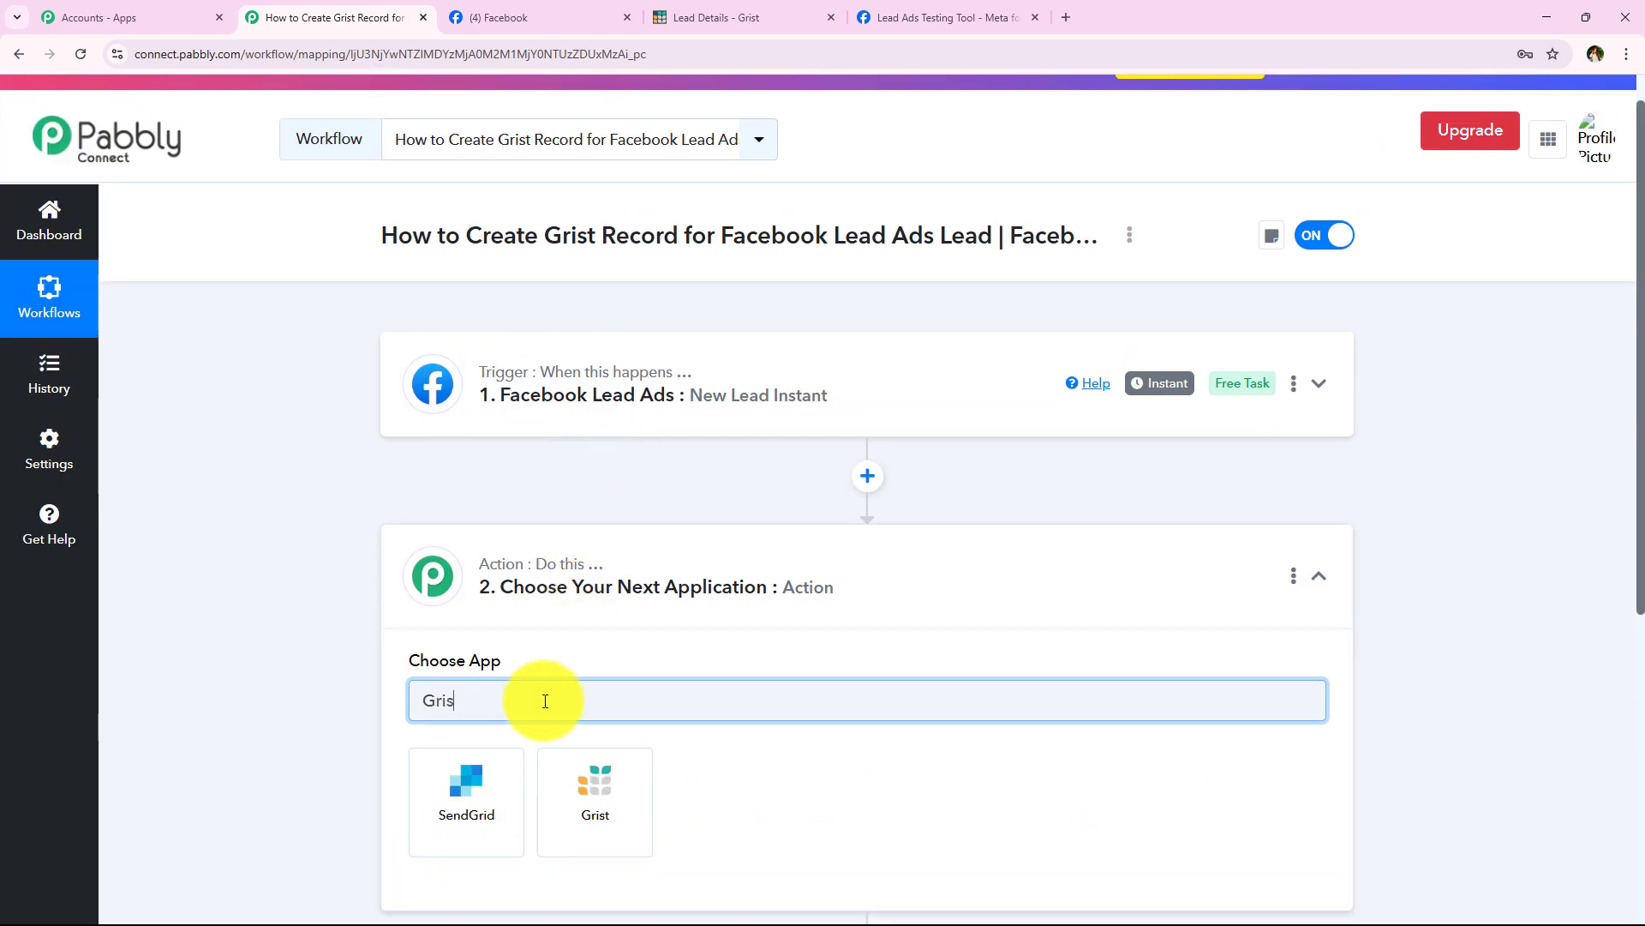
left_click(494, 787)
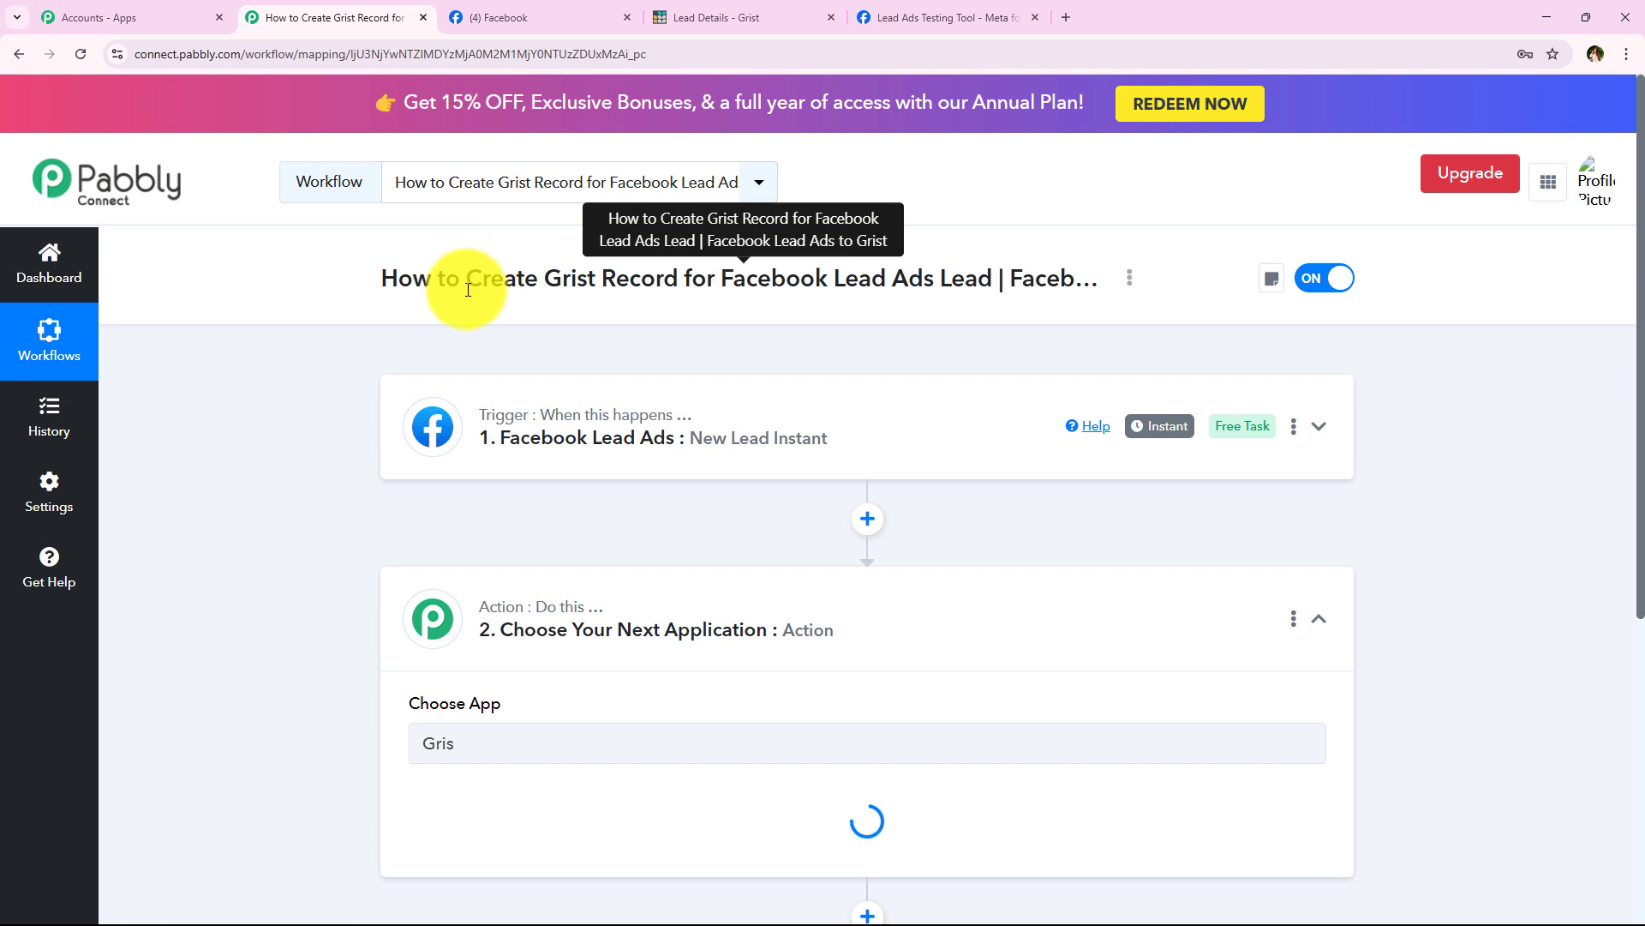
left_click_drag(463, 280, 995, 280)
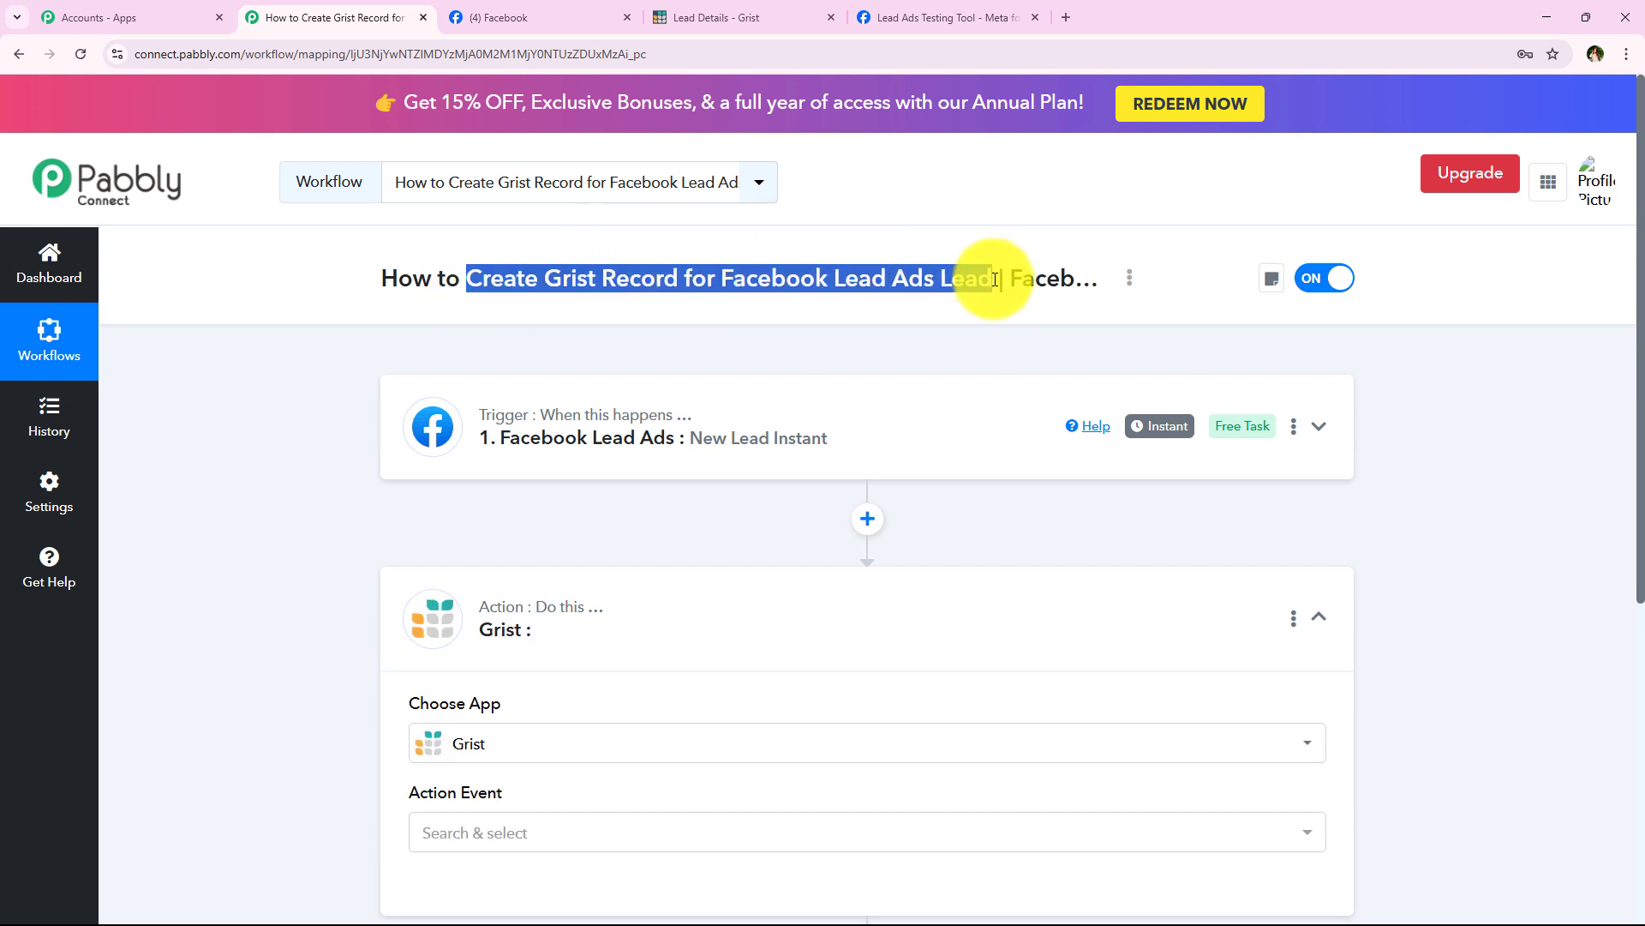
left_click(439, 830)
left_click(477, 623)
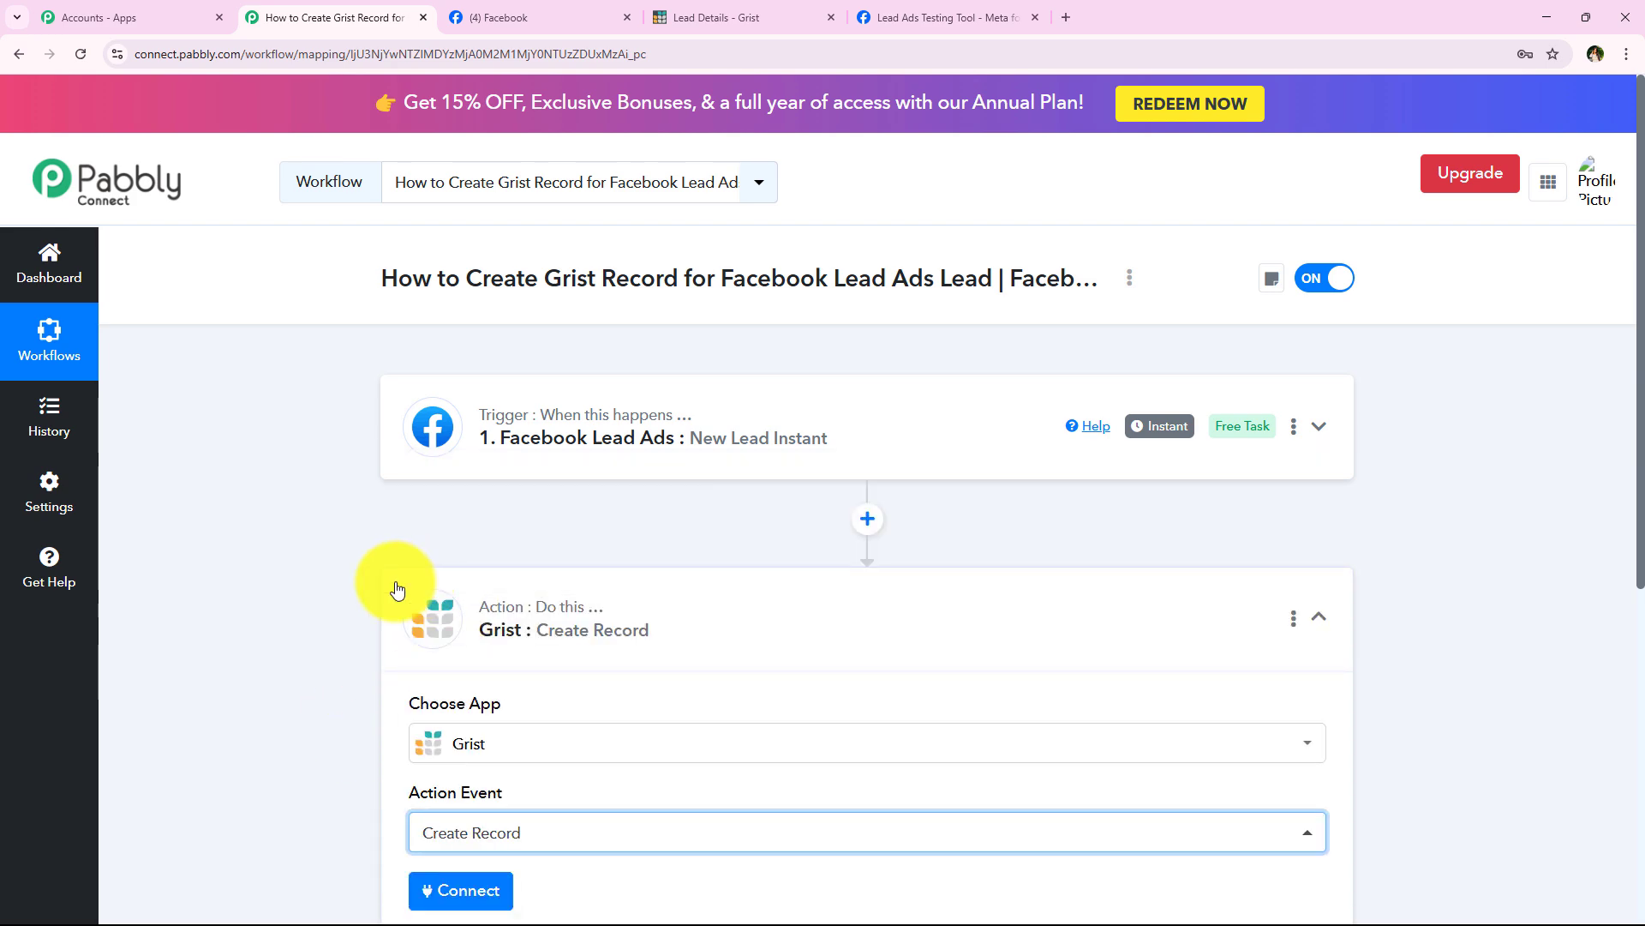
left_click(498, 639)
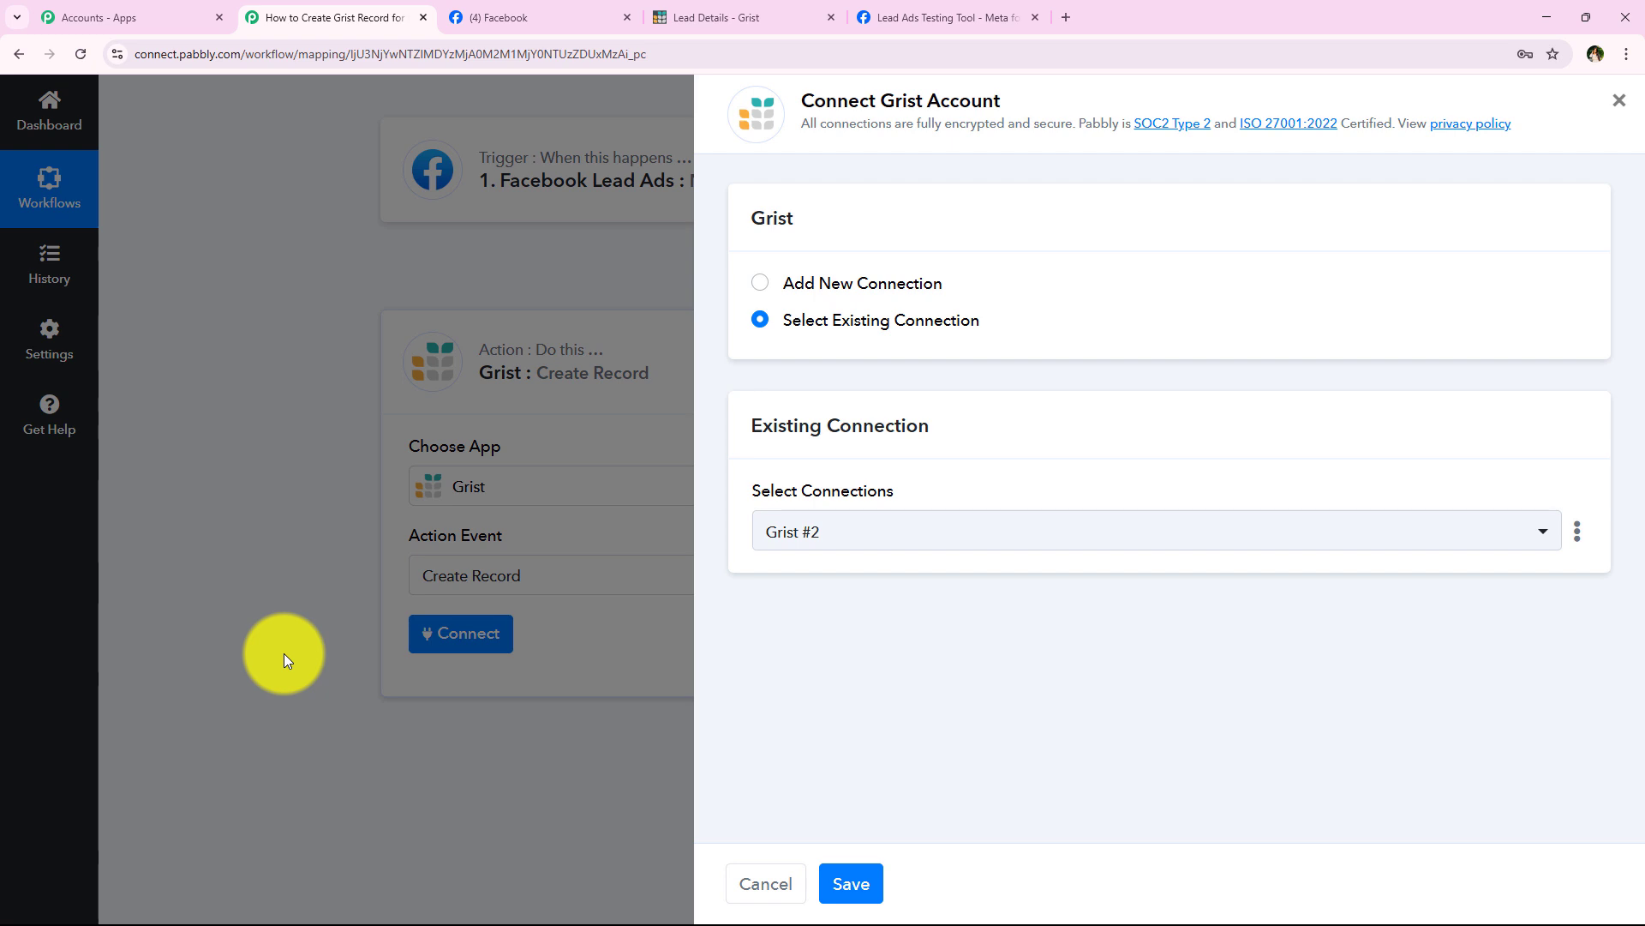
Step: Choose Add New Connection (Grist #3) in the Connect Grist Account panel and review the token help
left_click(856, 286)
left_click(852, 324)
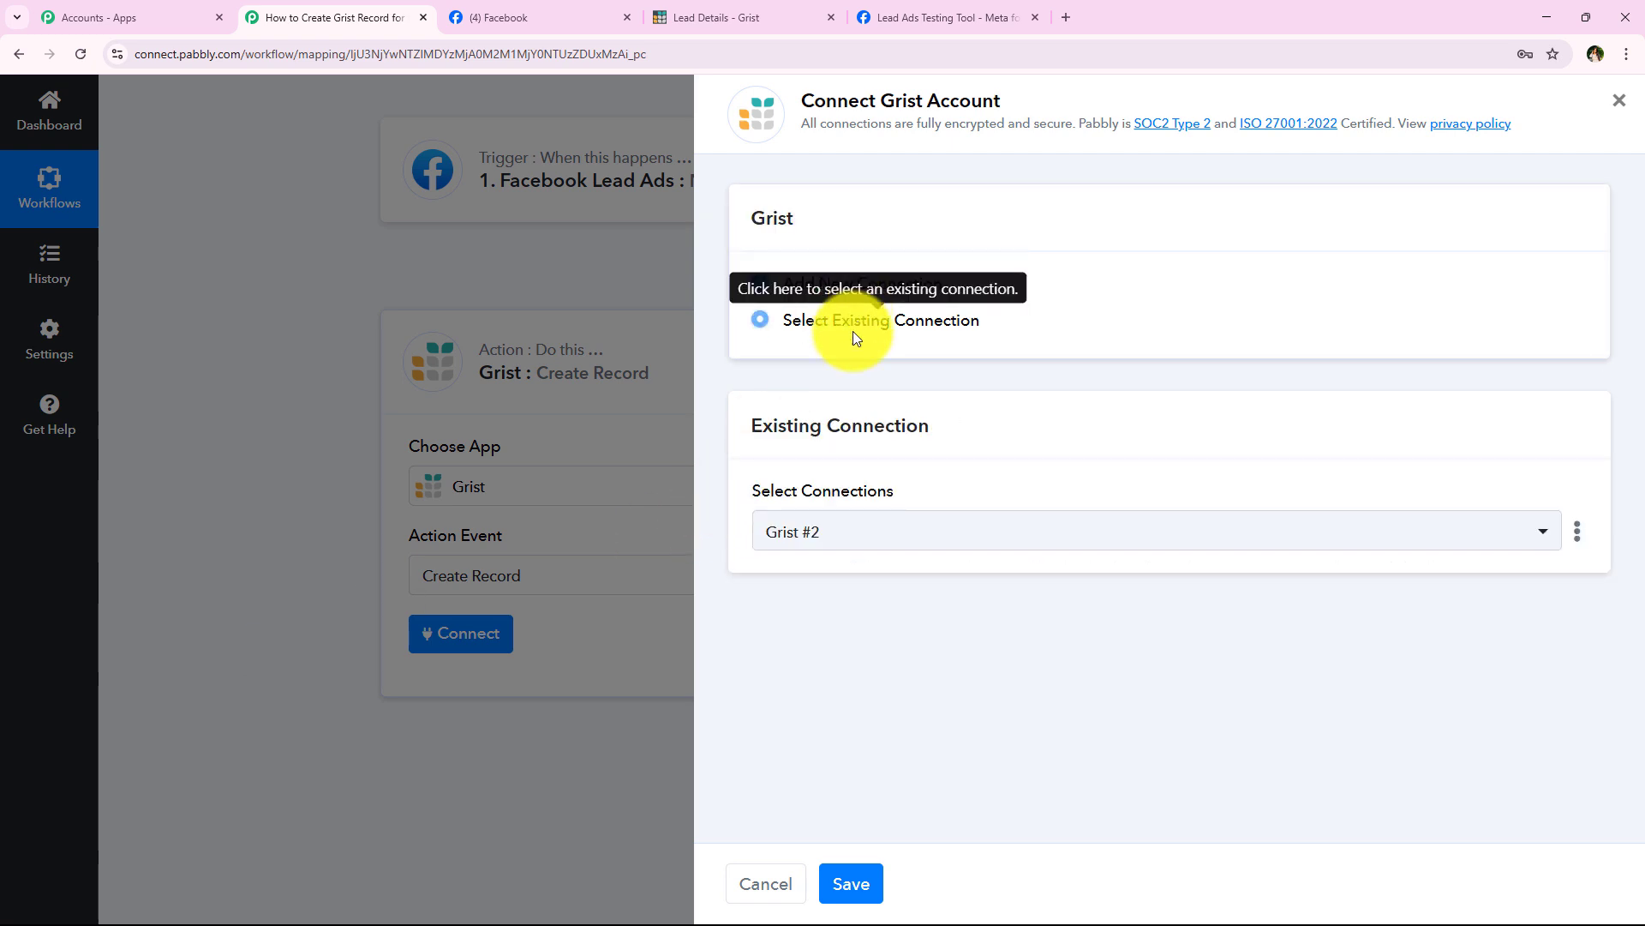
left_click(908, 374)
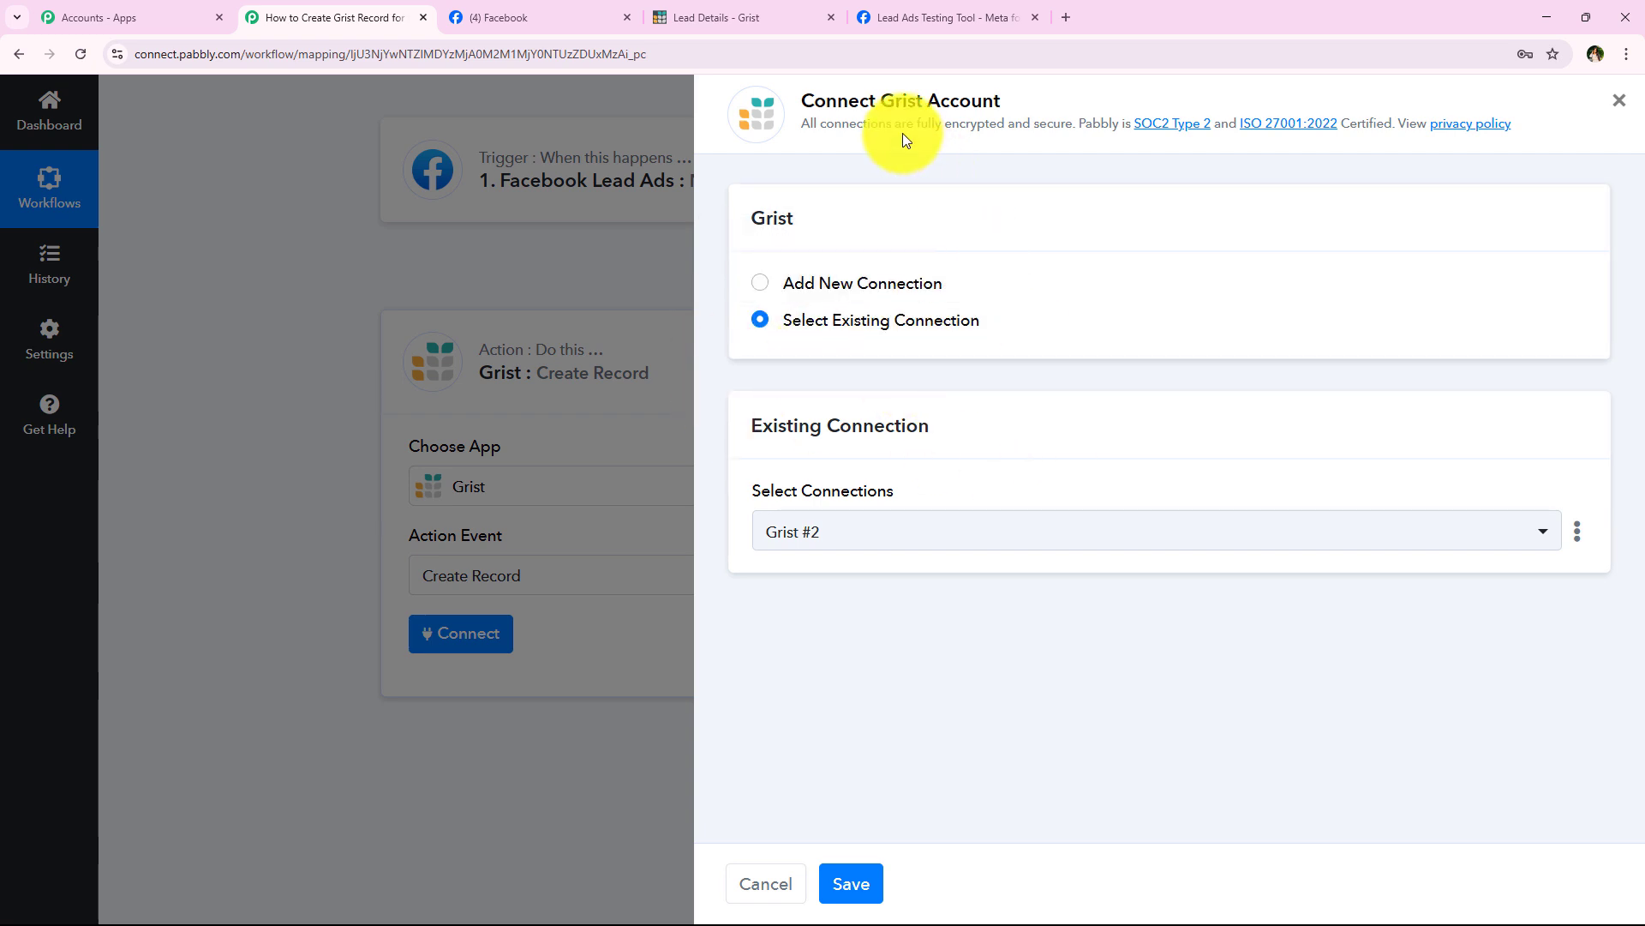
left_click_drag(883, 102, 1008, 120)
left_click(963, 342)
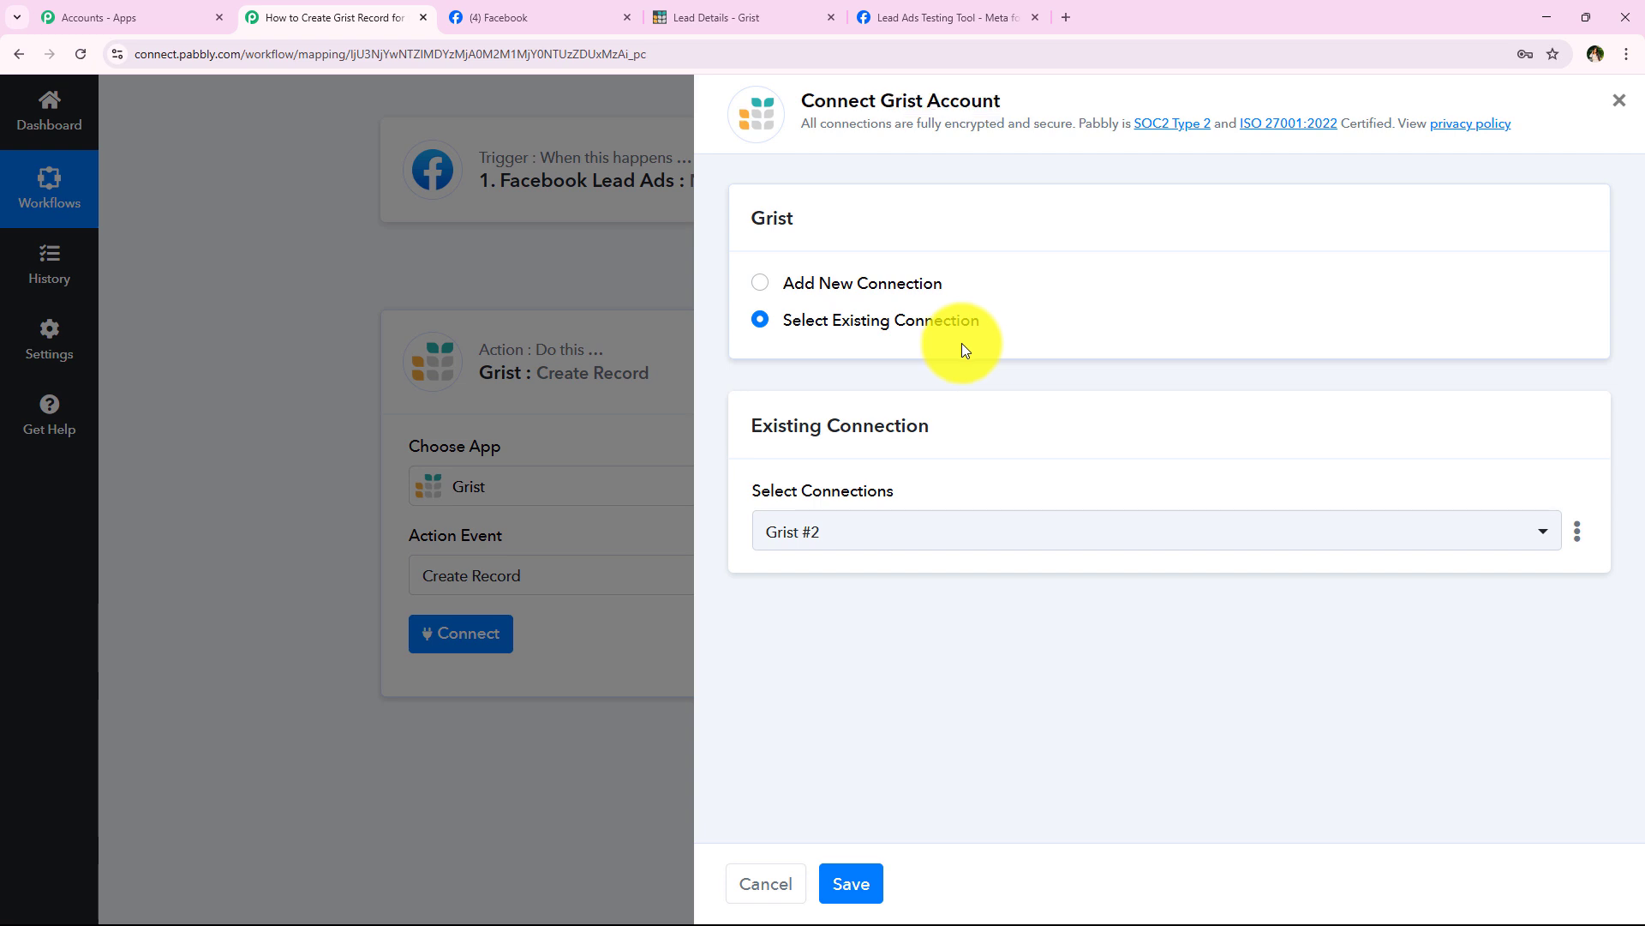
left_click(841, 327)
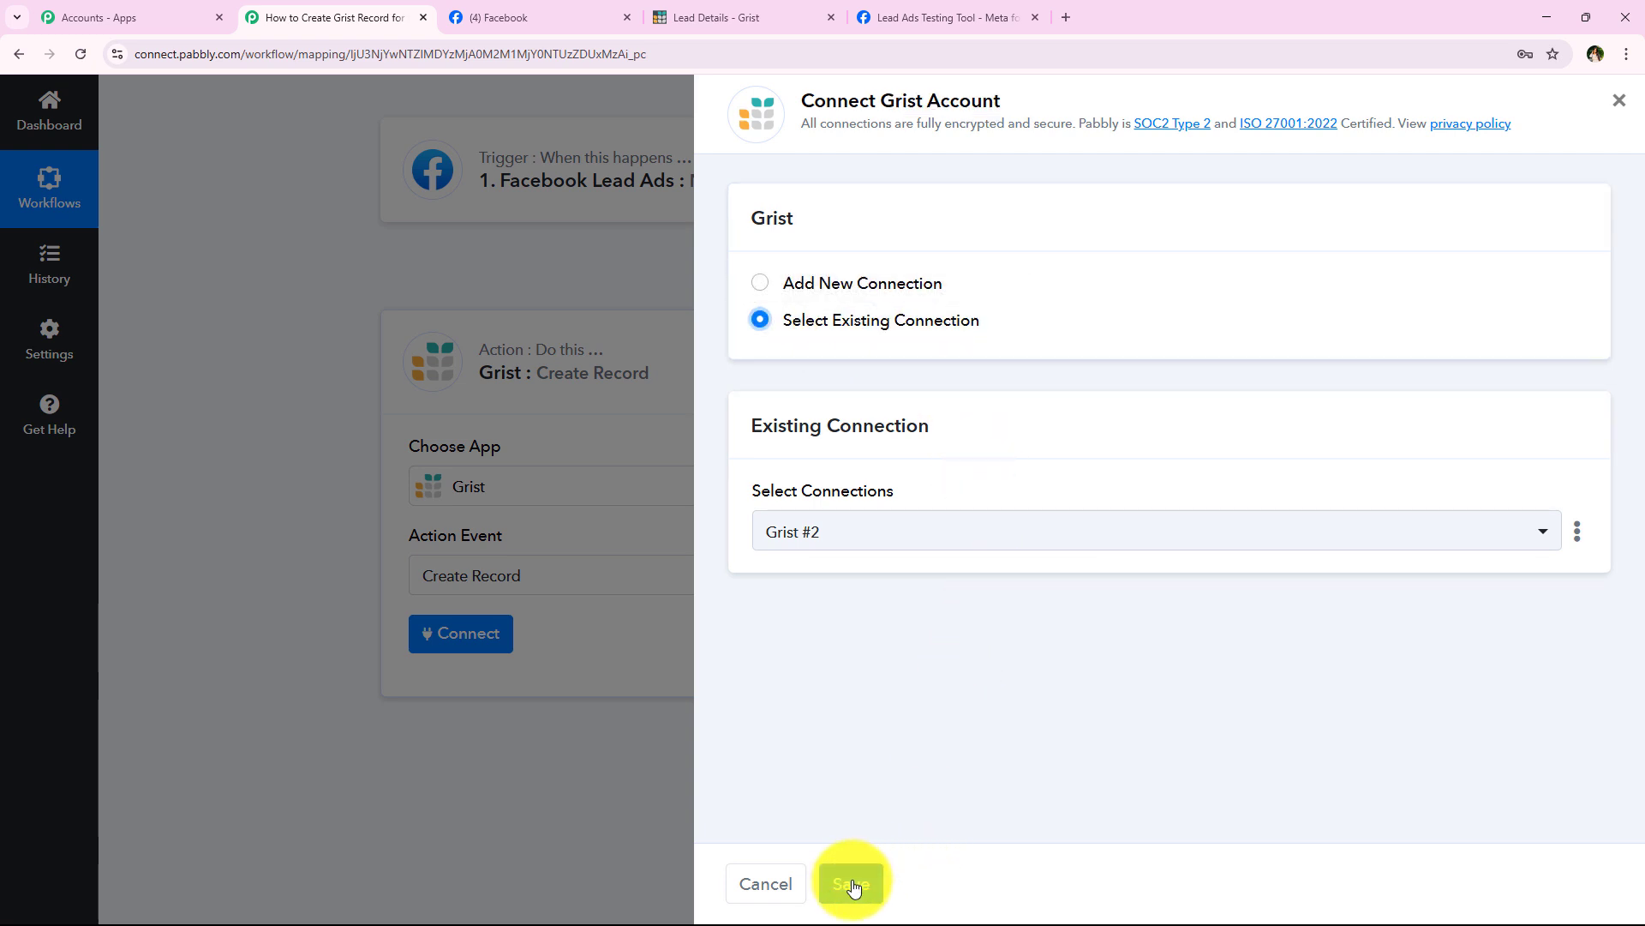
left_click(846, 285)
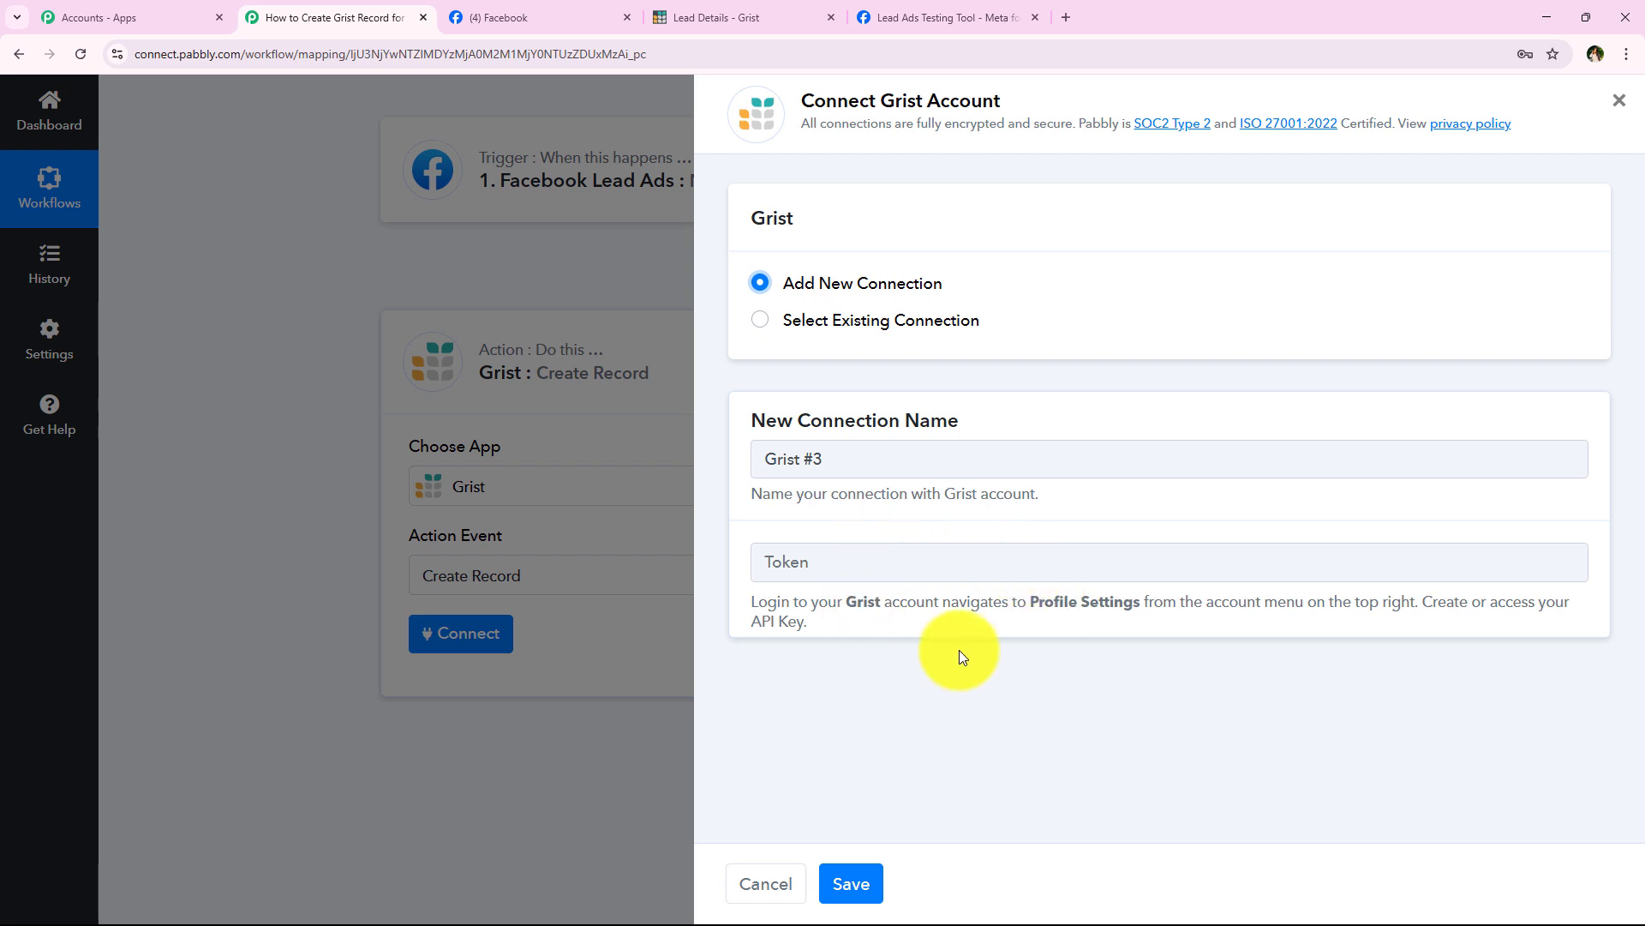
left_click_drag(743, 603, 905, 645)
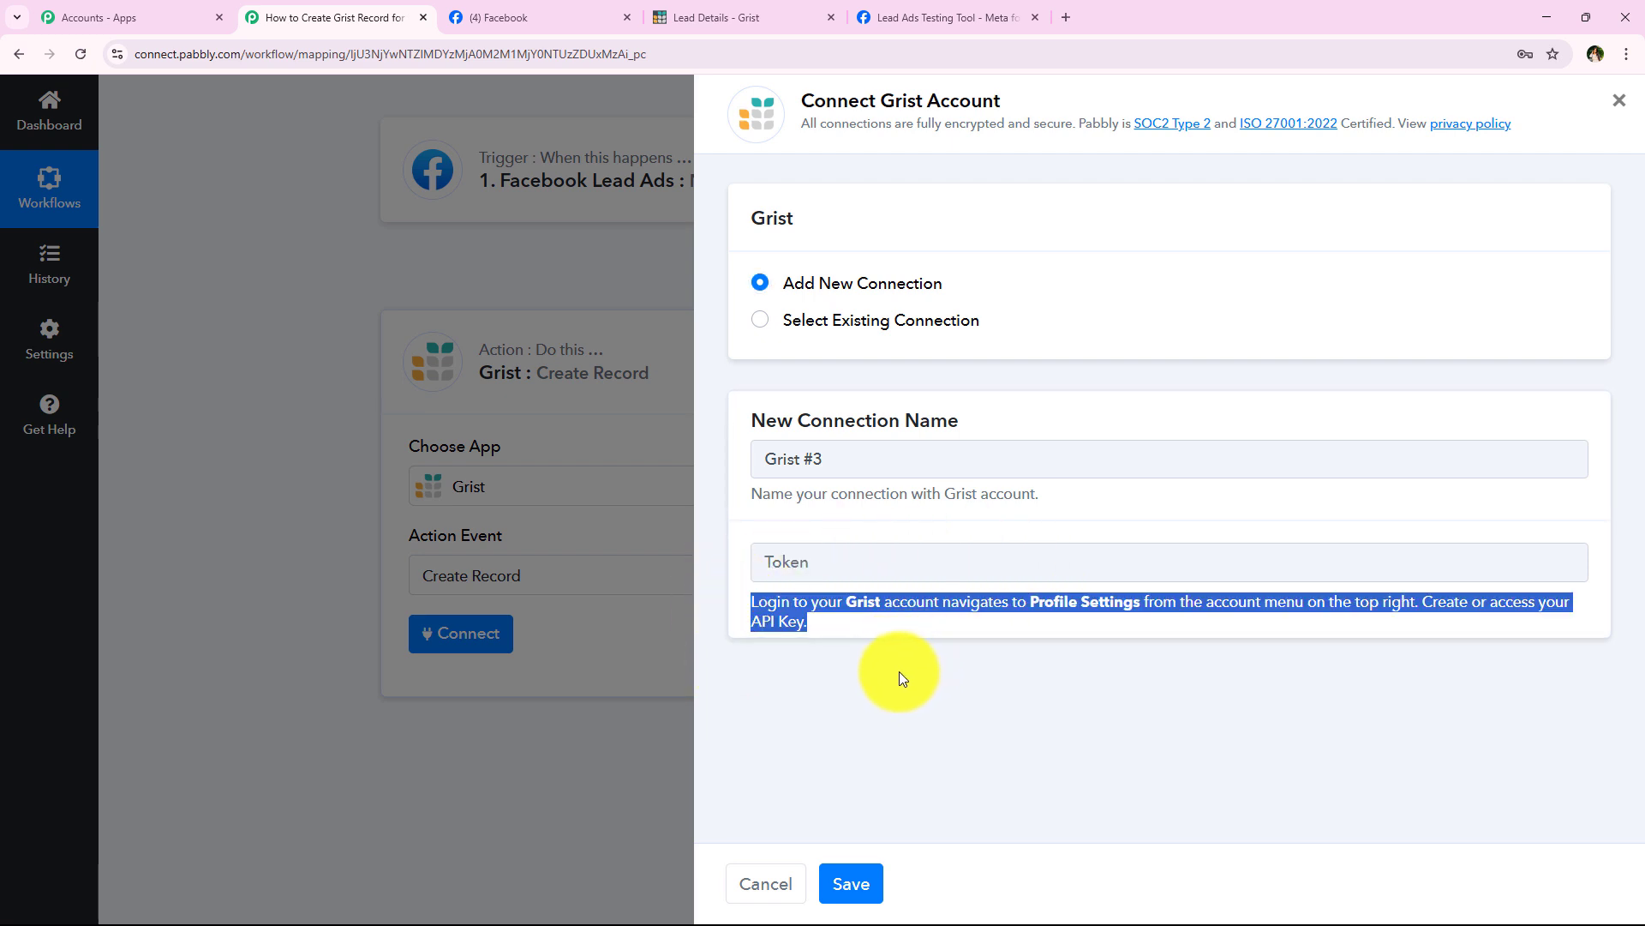
left_click(809, 636)
left_click_drag(744, 604, 1419, 609)
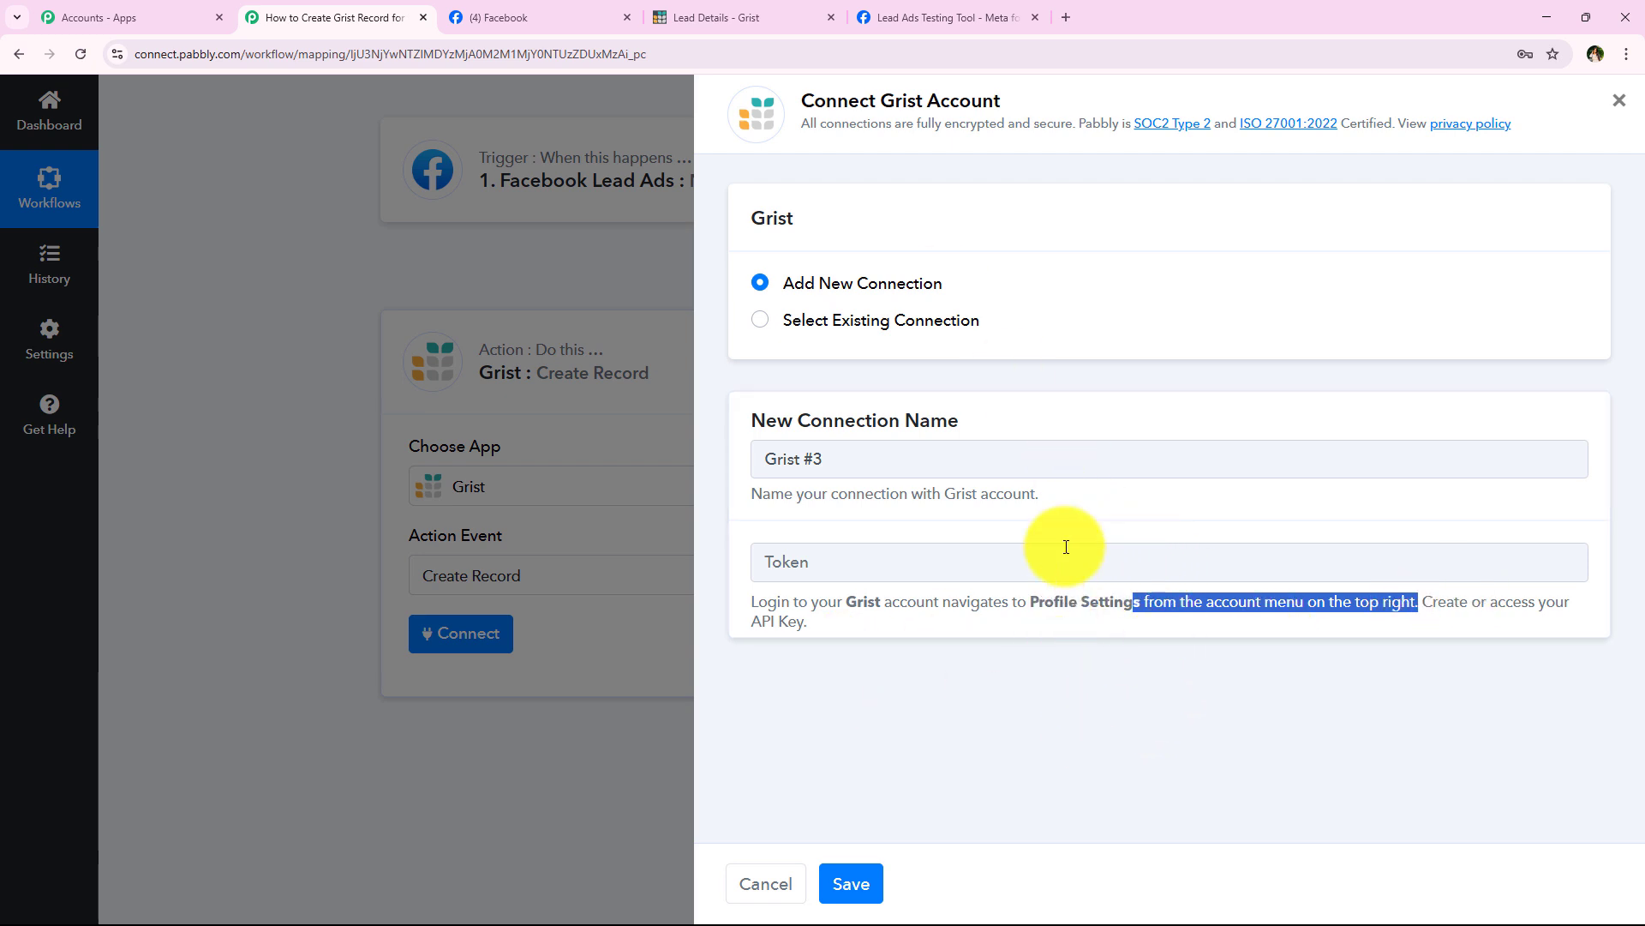
Step: Copy the API key from Grist's Profile Settings and bring up paste options in Pabbly's Token field
left_click(780, 33)
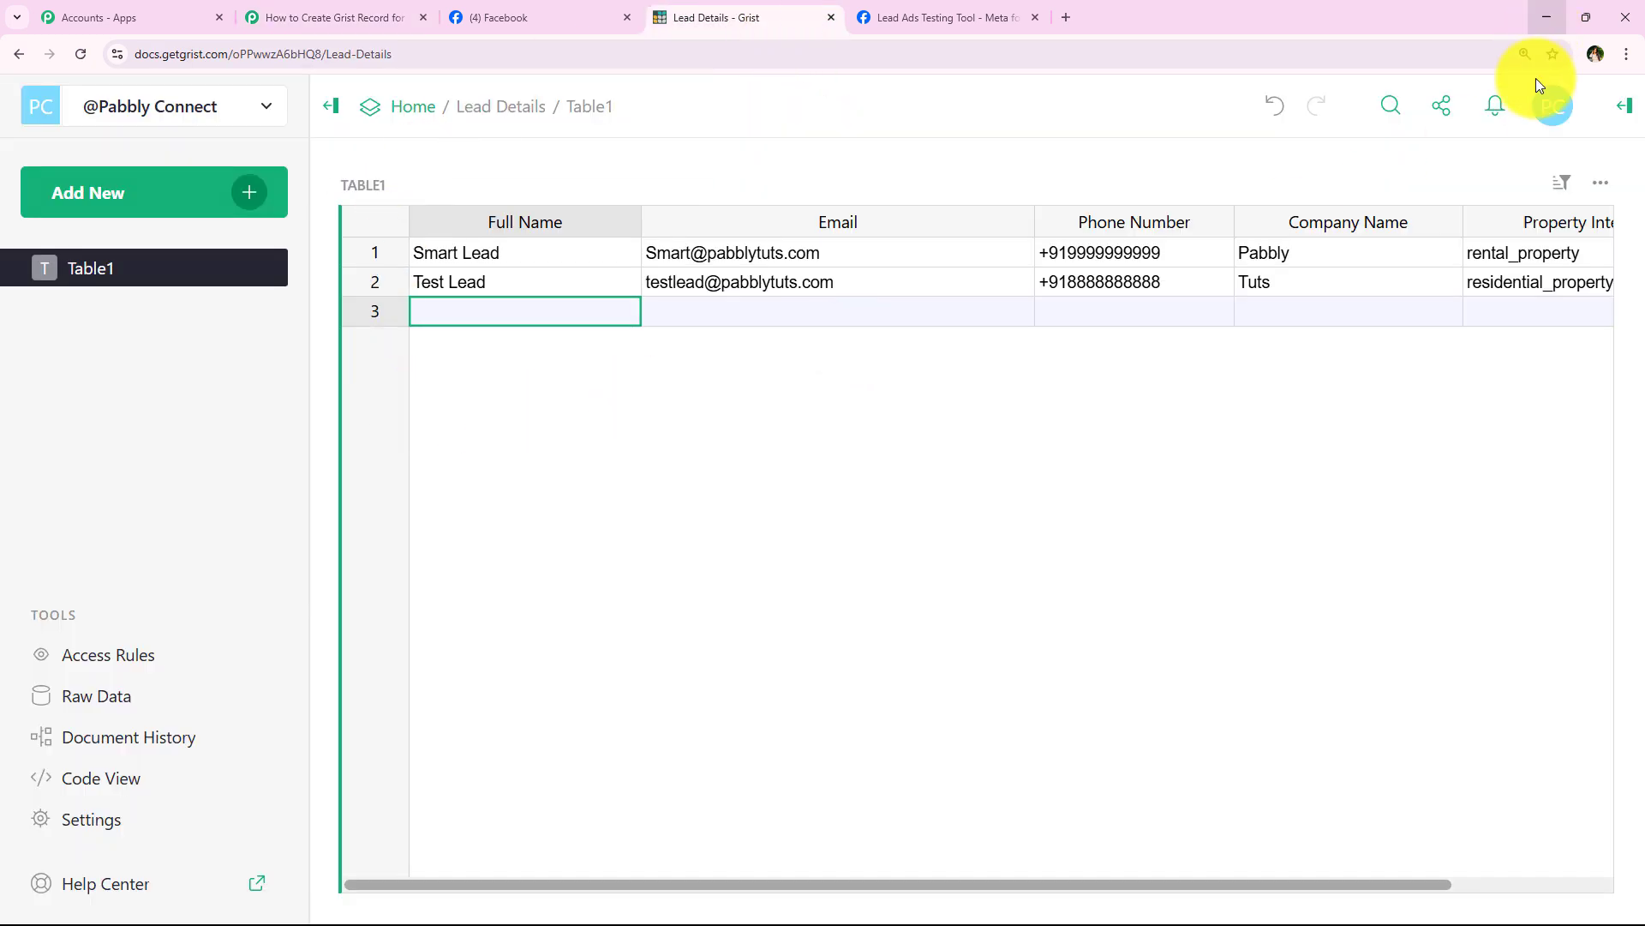
left_click(1558, 108)
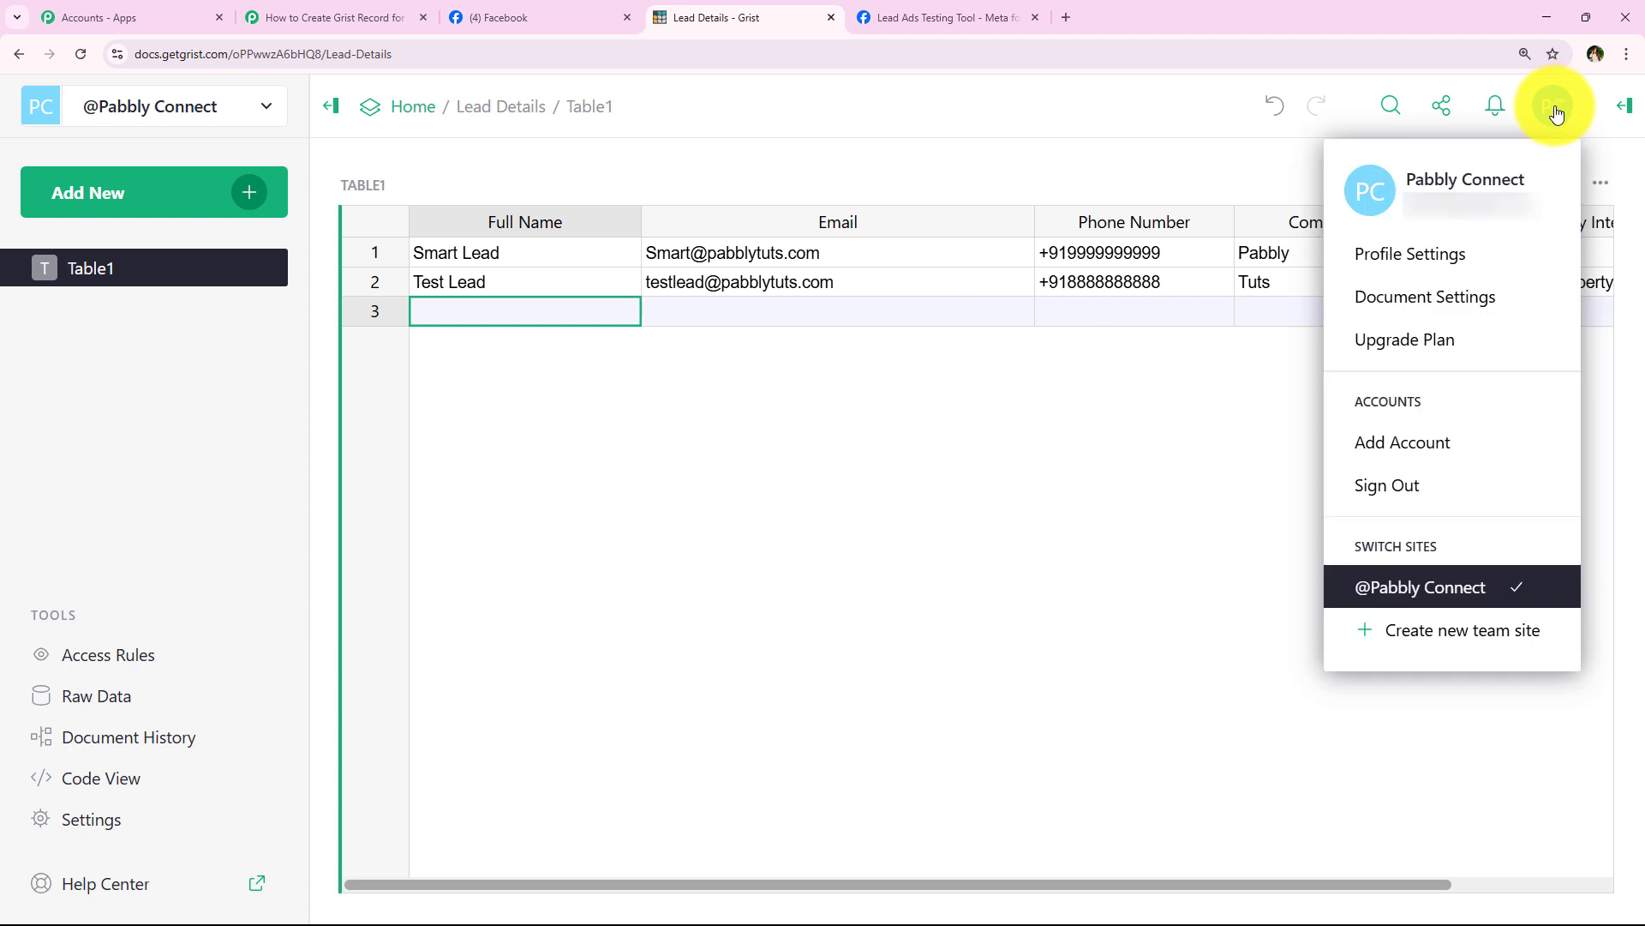
left_click(1347, 249)
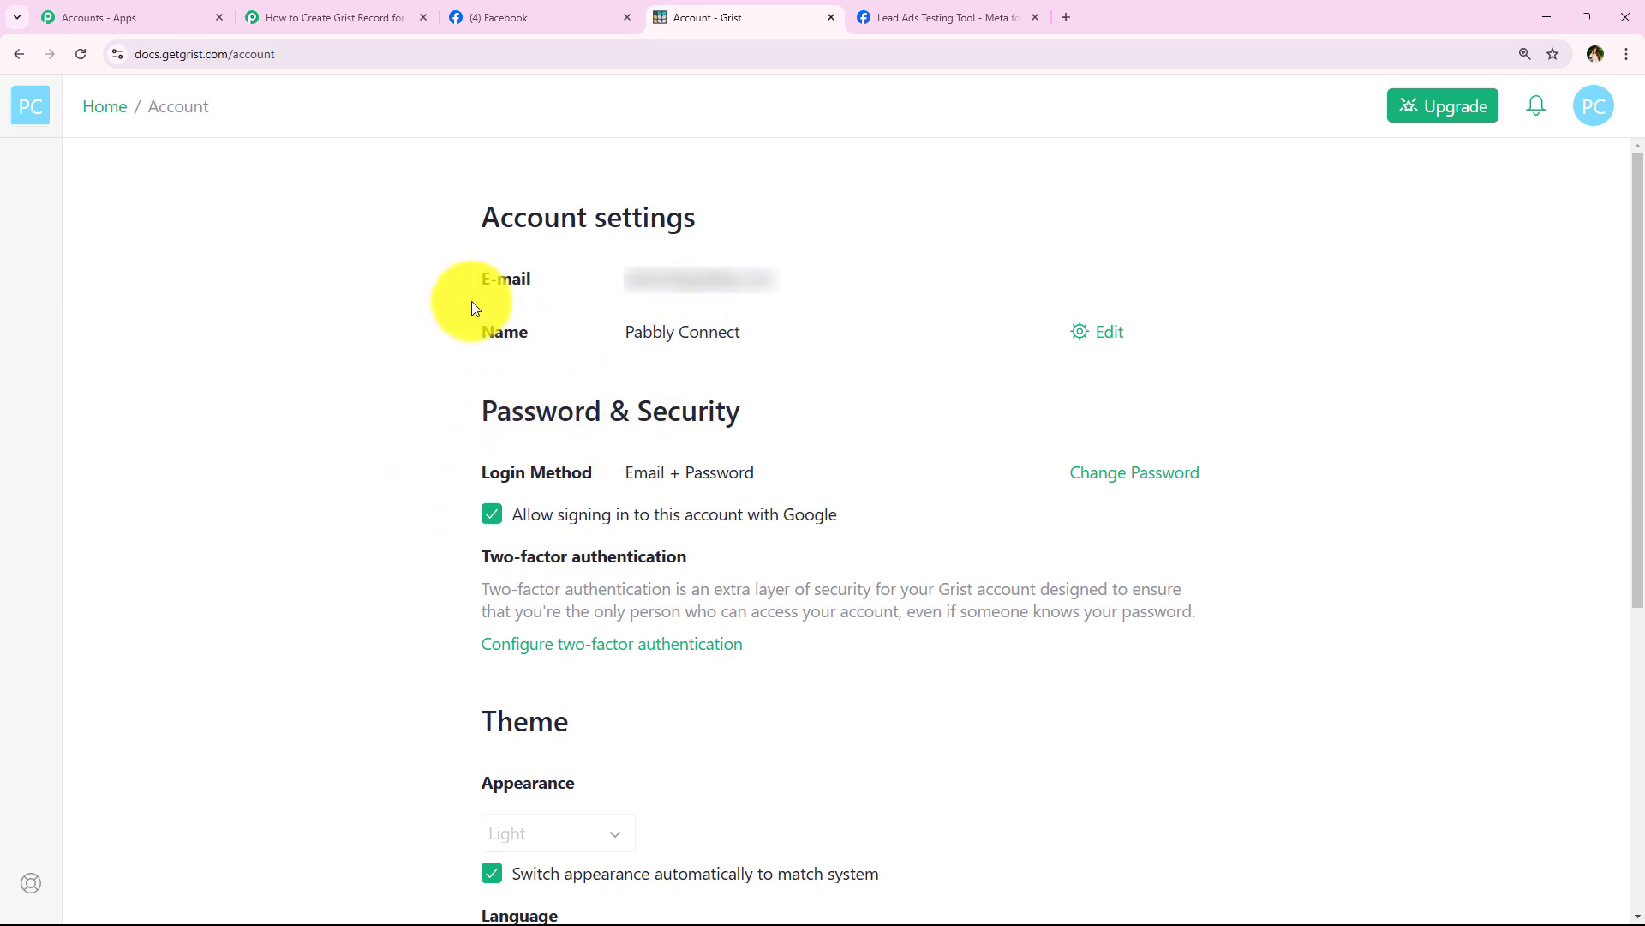
scroll(425, 467, "down", 6)
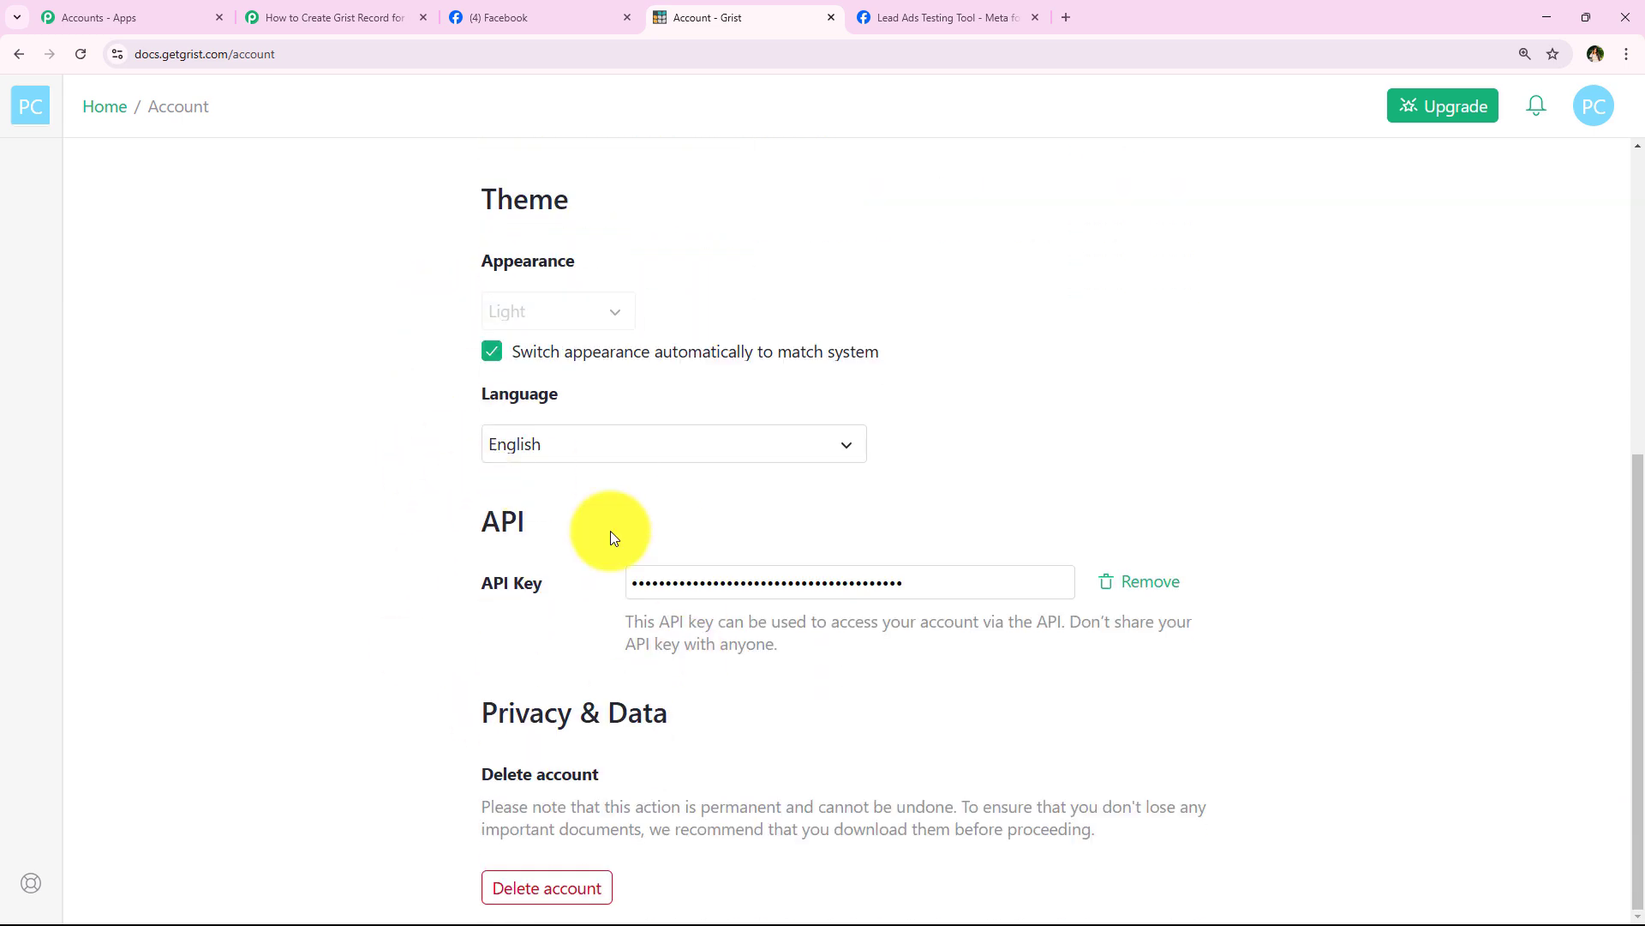
left_click_drag(918, 580, 558, 577)
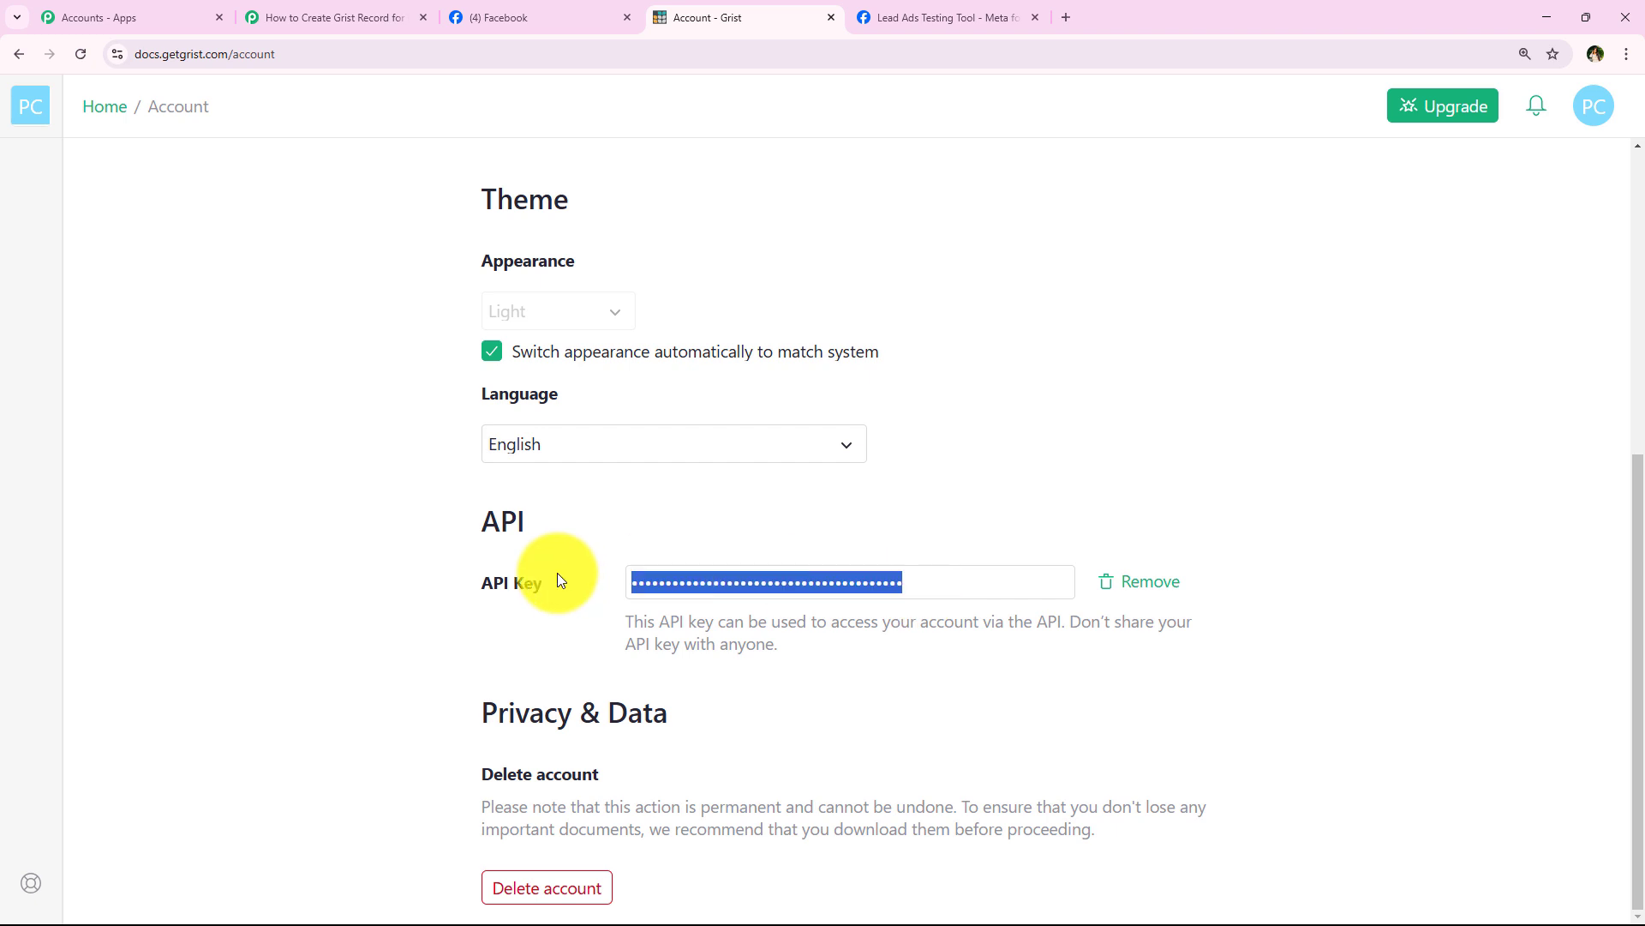
left_click(661, 589)
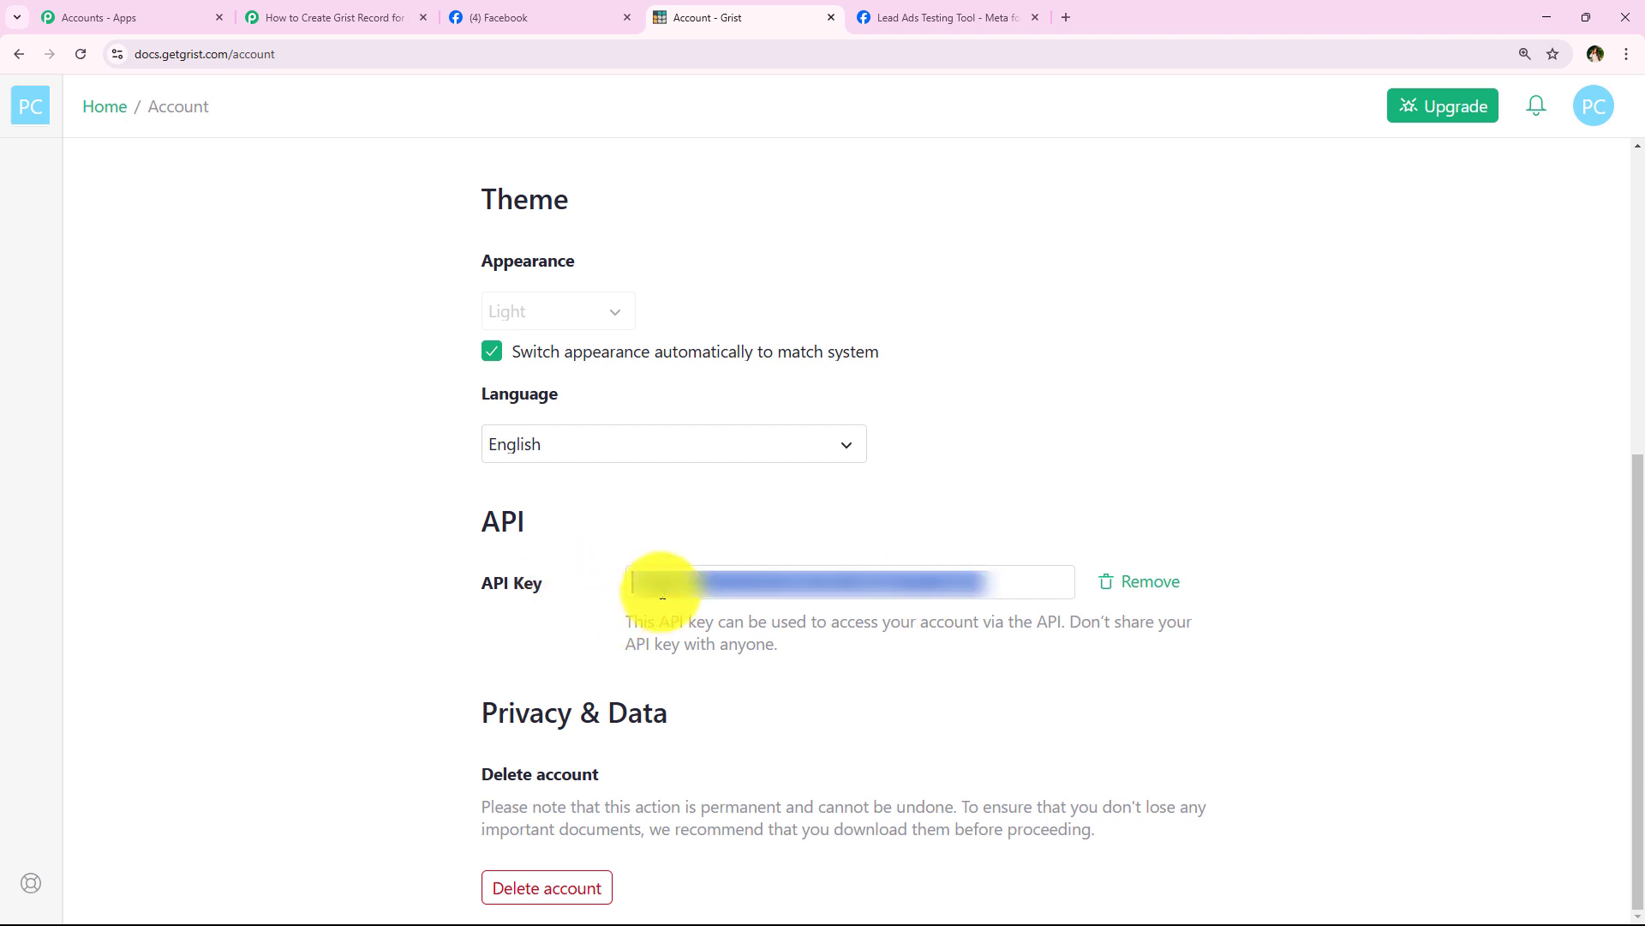
left_click(661, 558)
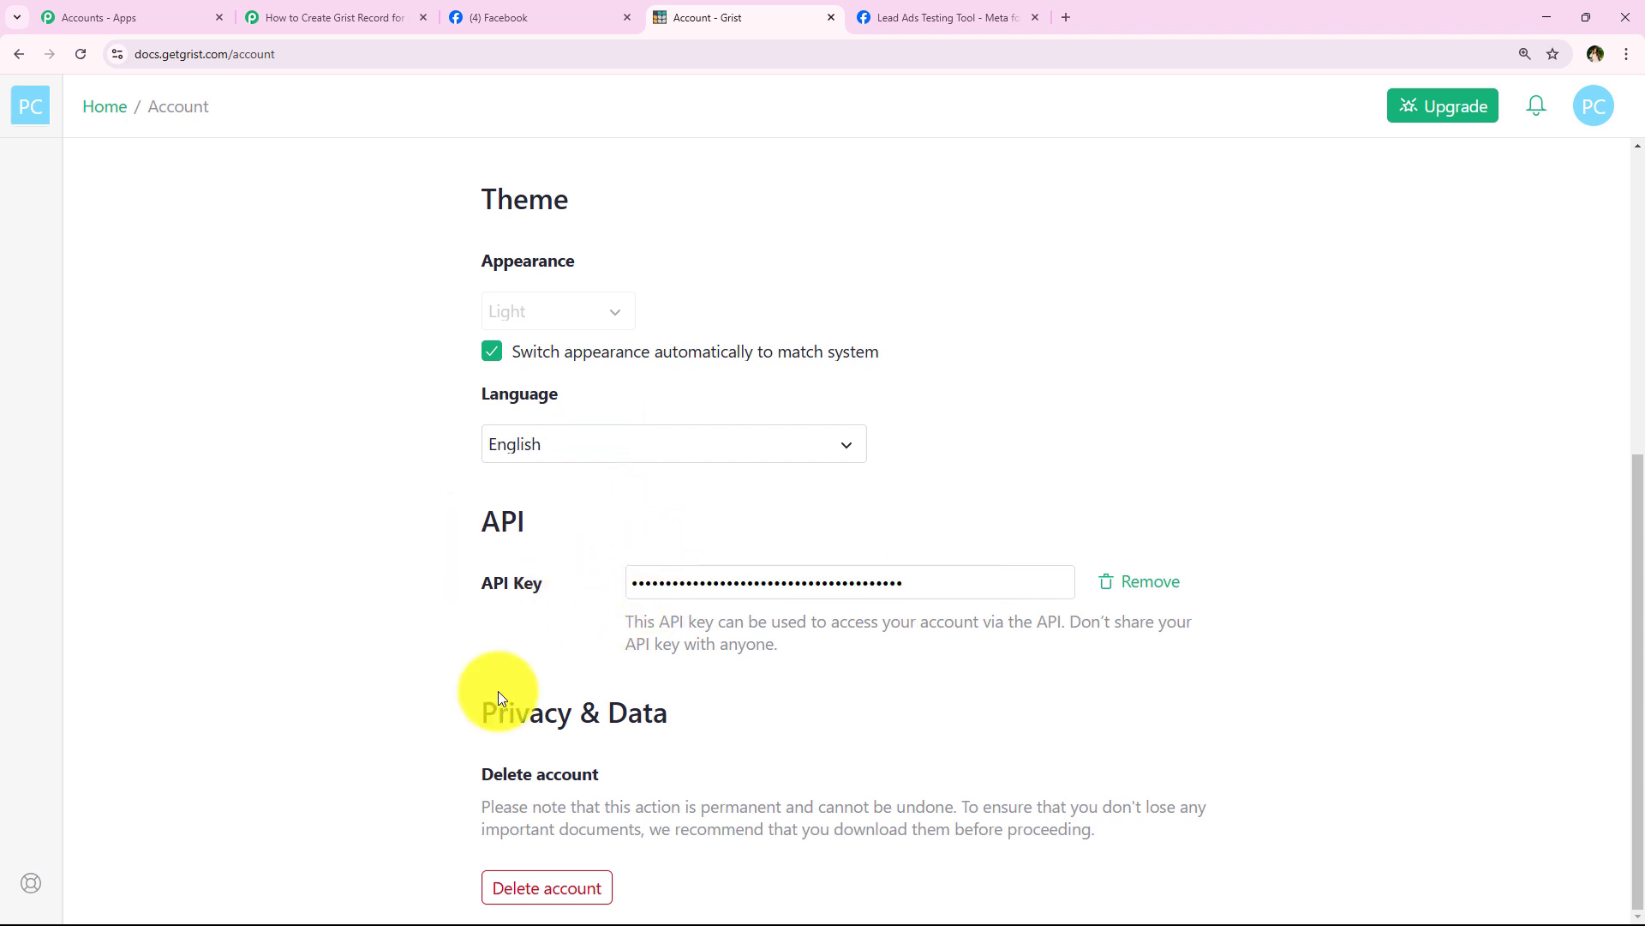
left_click(385, 13)
right_click(879, 555)
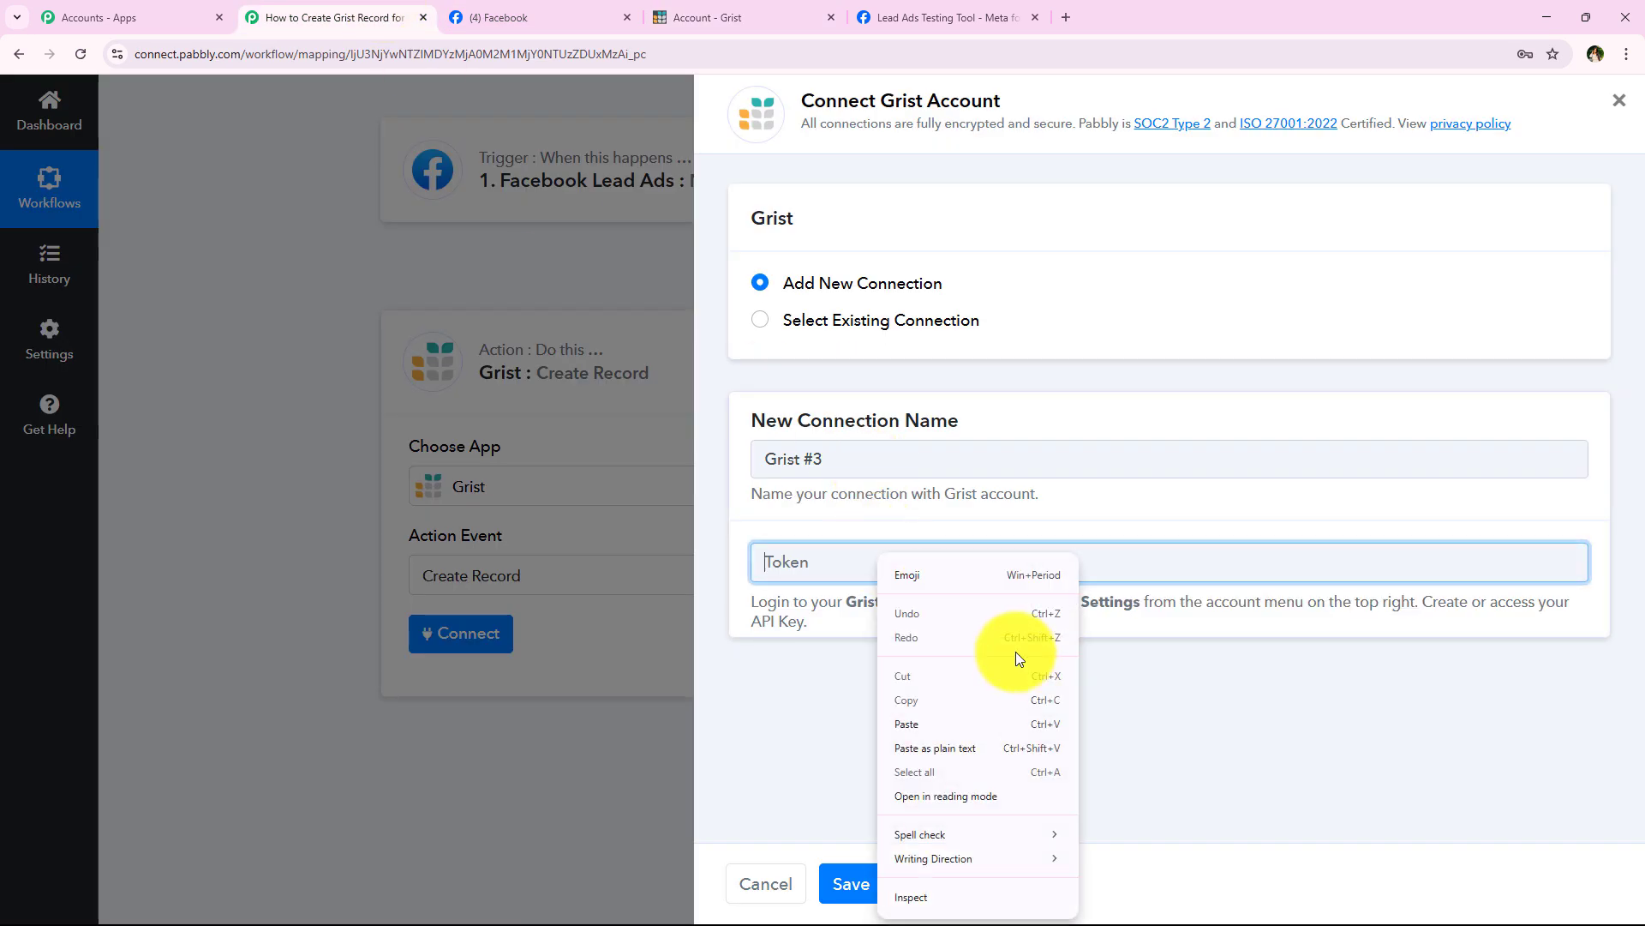
Step: Paste the Grist API key as the token, save the connection, and keep team Personal
left_click(967, 725)
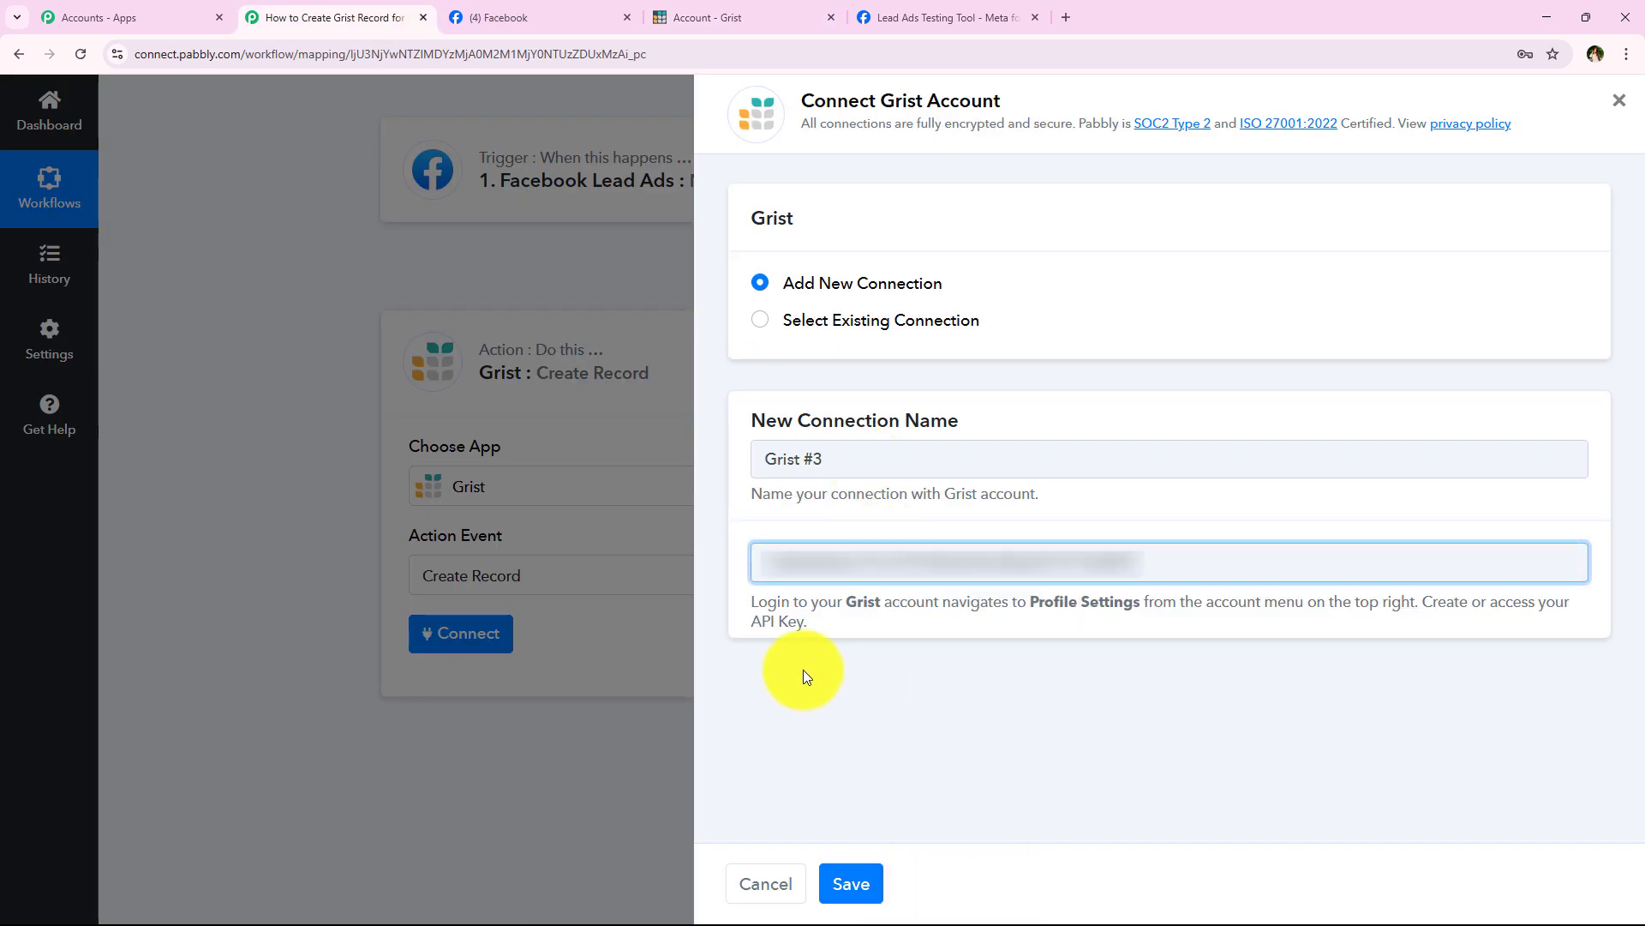
left_click(858, 896)
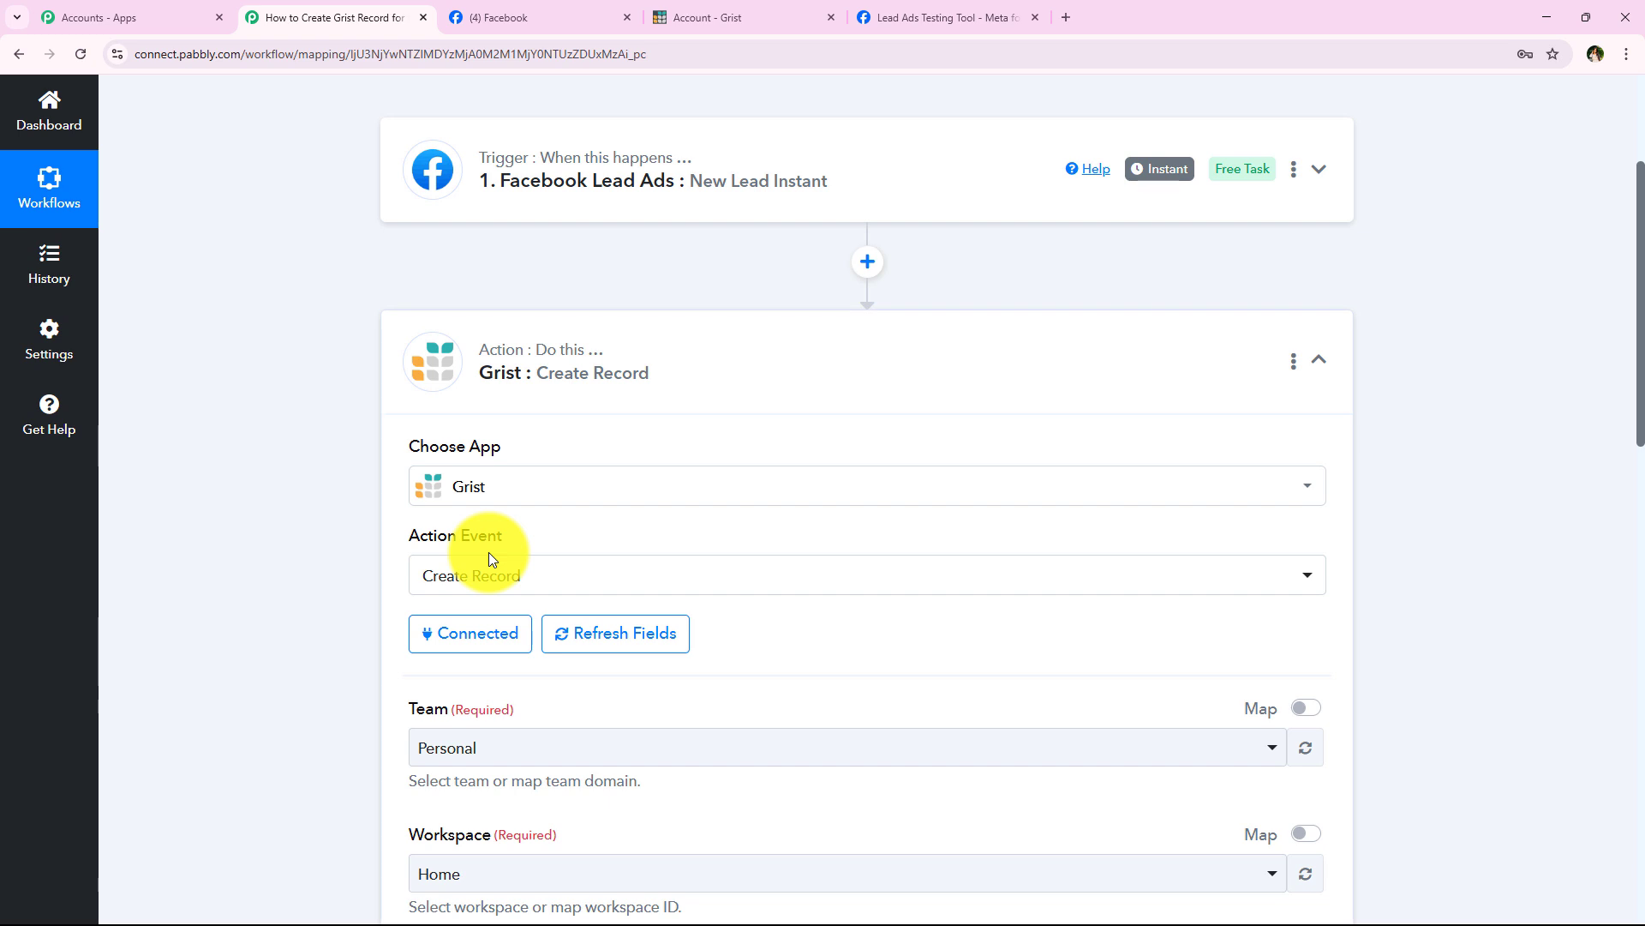
scroll(489, 558, "down", 2)
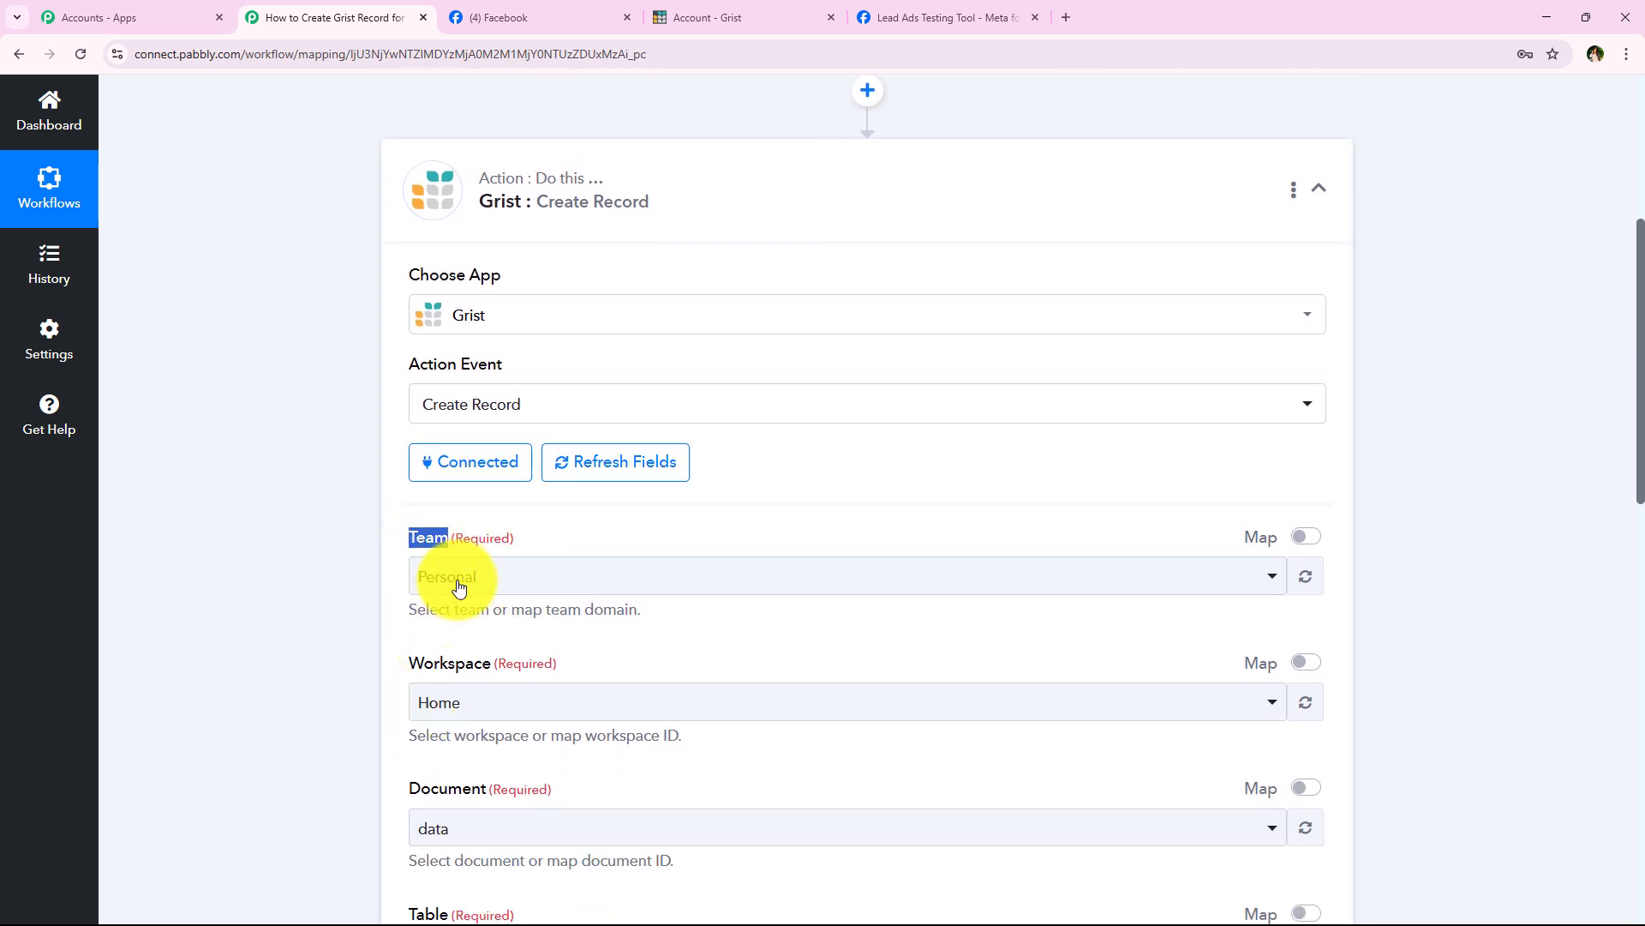
left_click(458, 587)
left_click(808, 682)
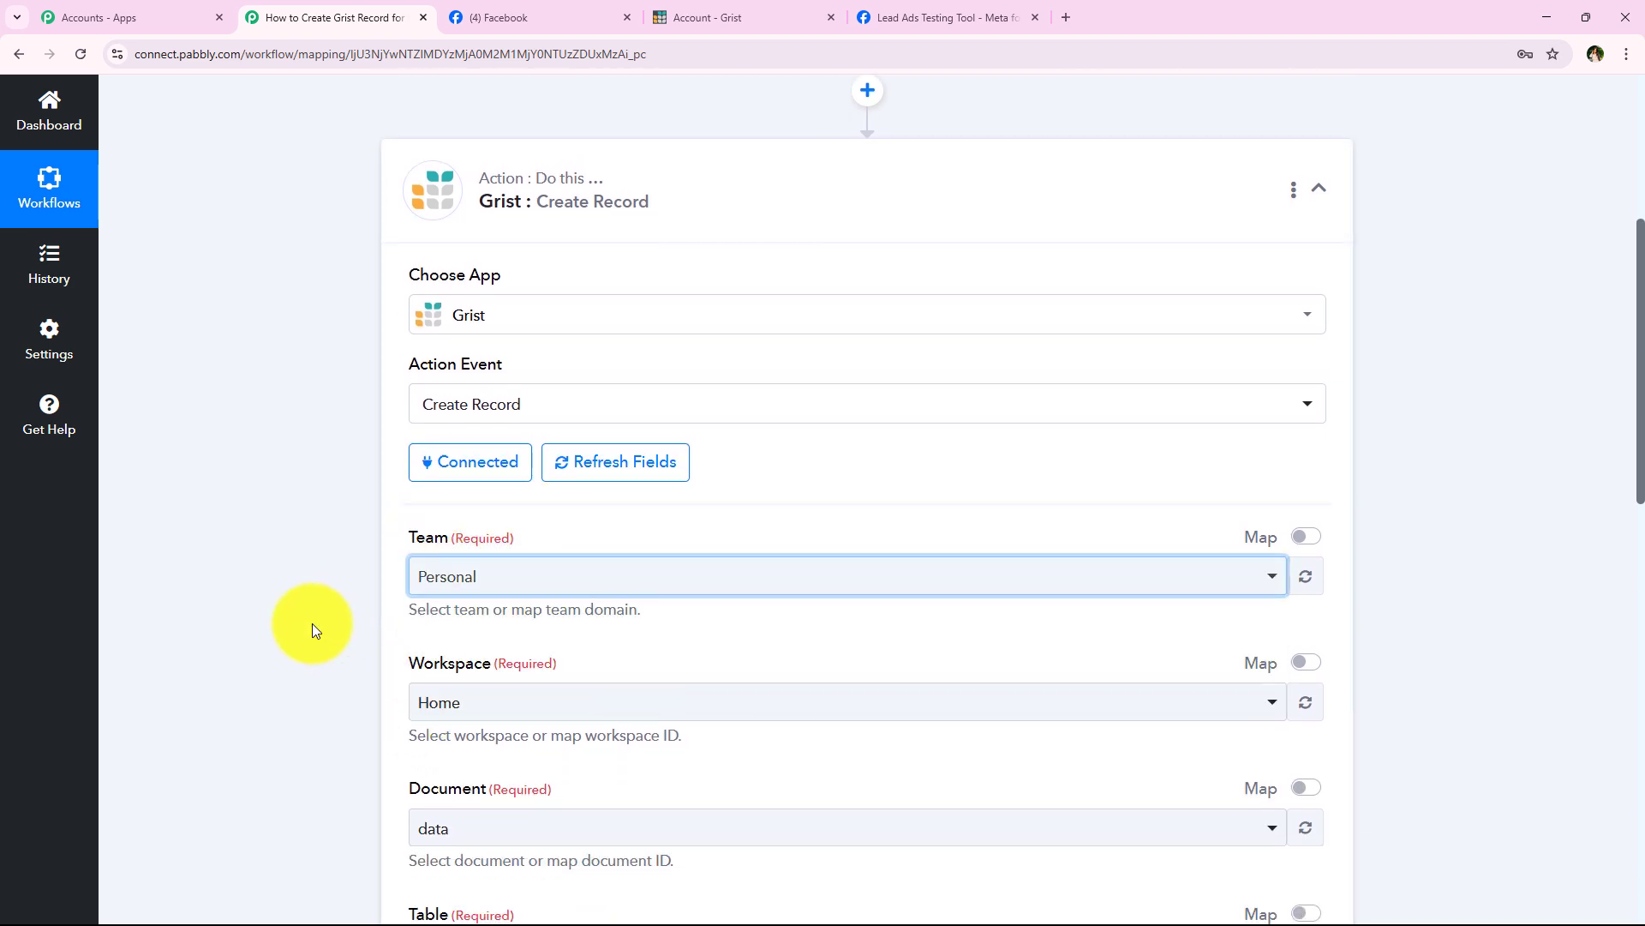
Step: Keep Home as the workspace and data as the document in the Grist action
scroll(314, 625, "down", 1)
left_click_drag(408, 581, 492, 583)
left_click(492, 618)
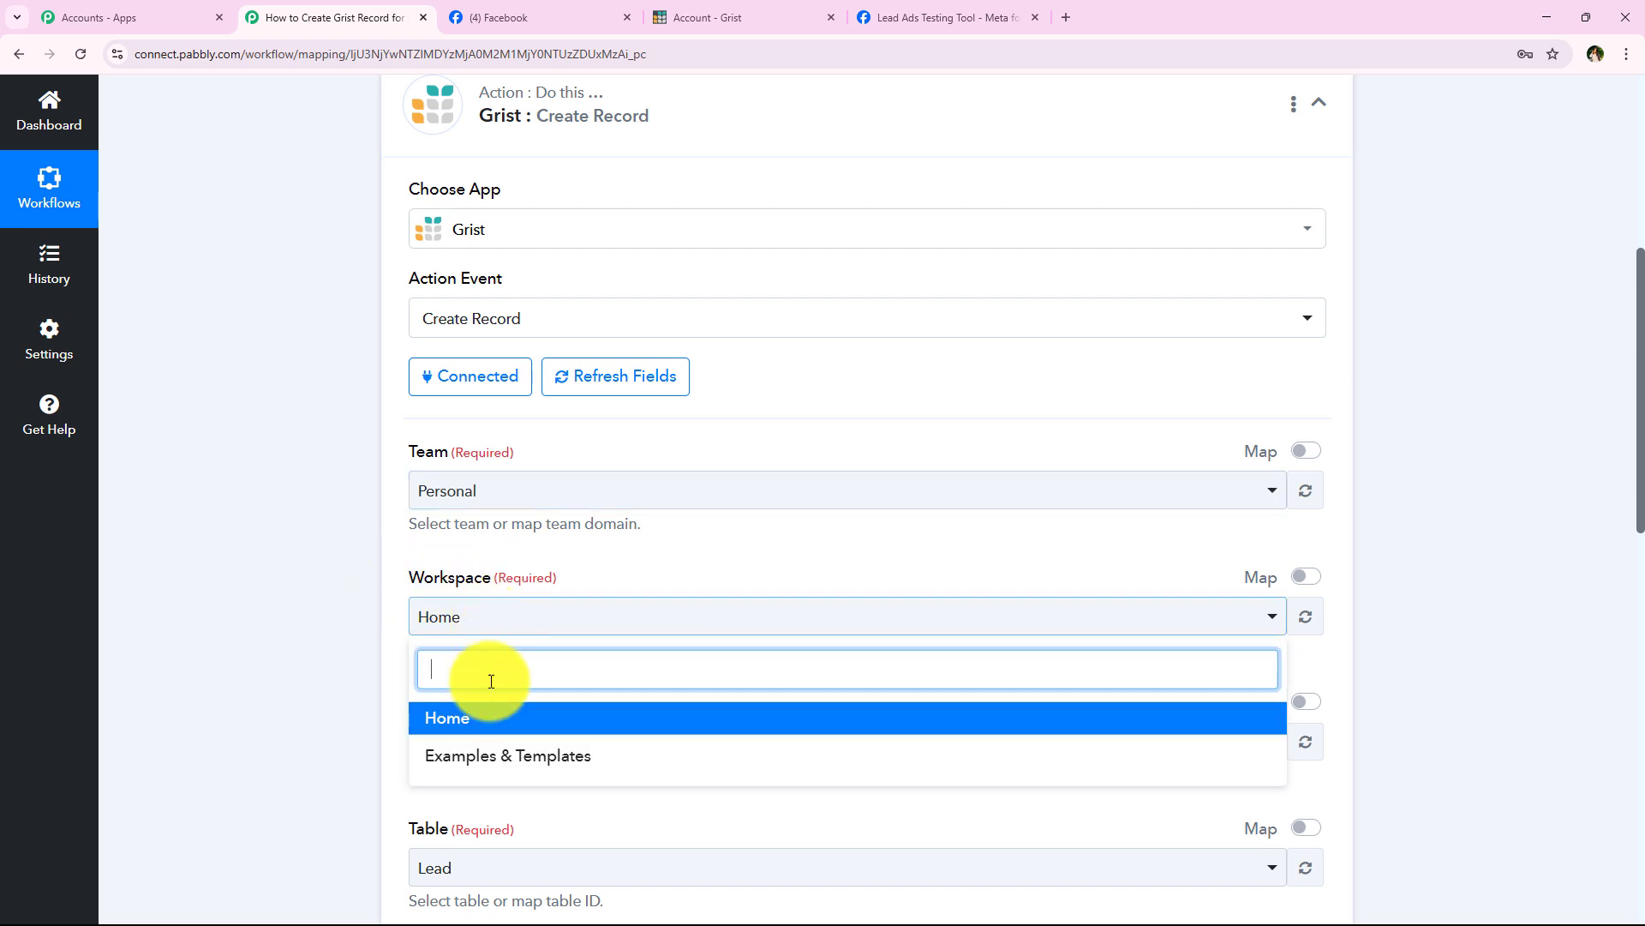
left_click(839, 714)
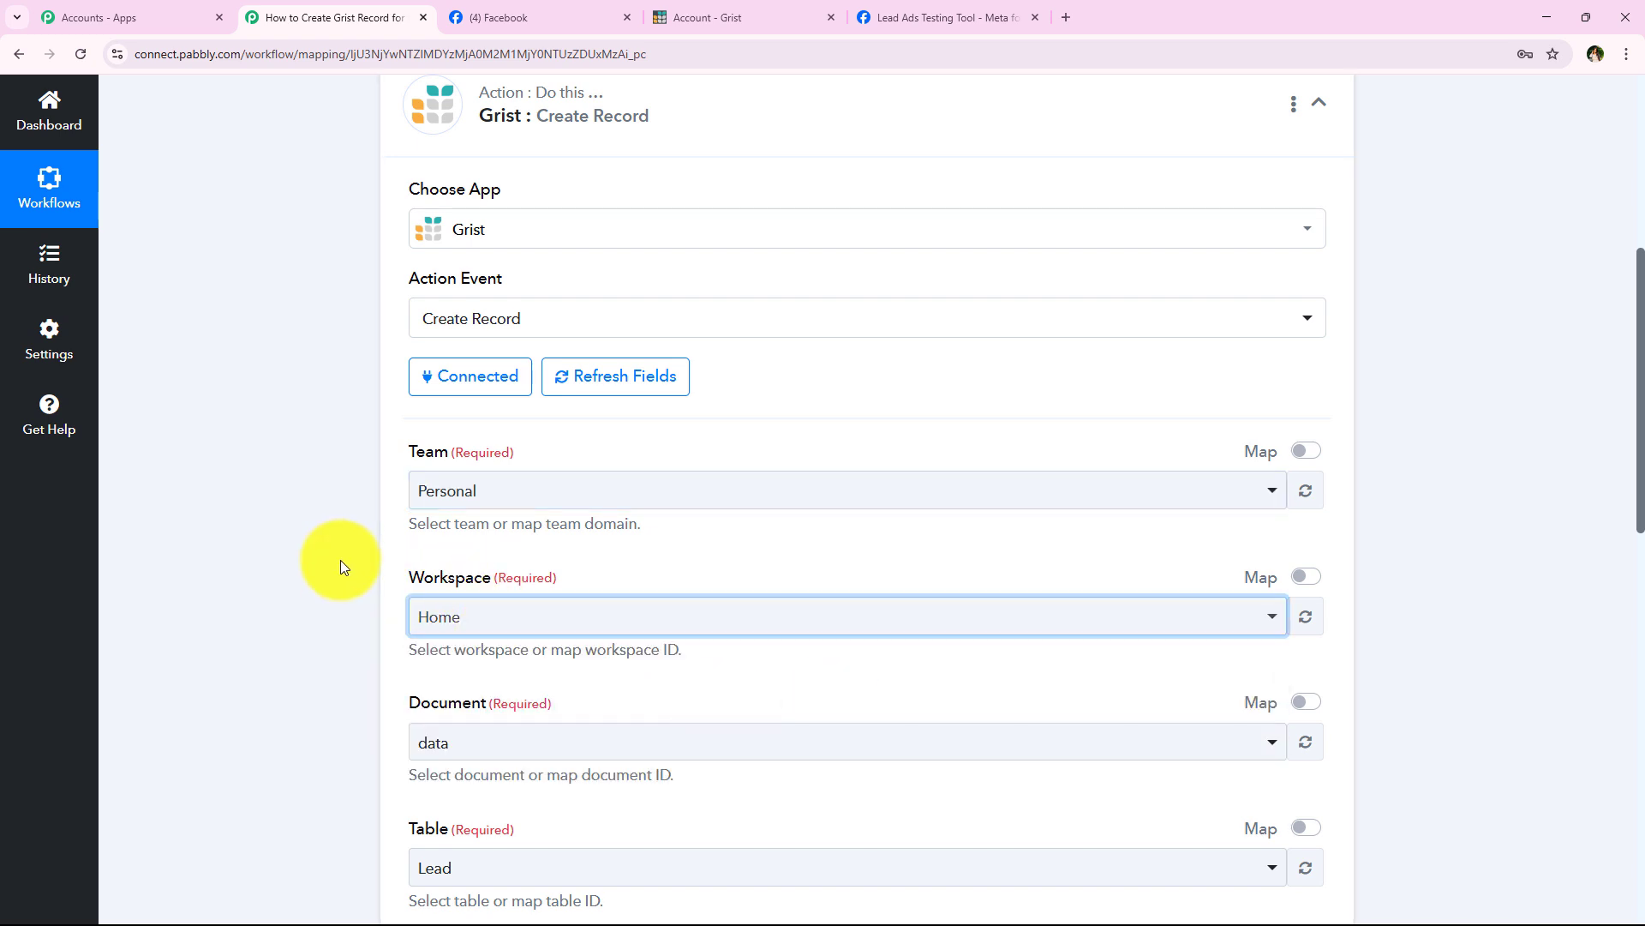
scroll(334, 568, "down", 1)
scroll(326, 567, "down", 1)
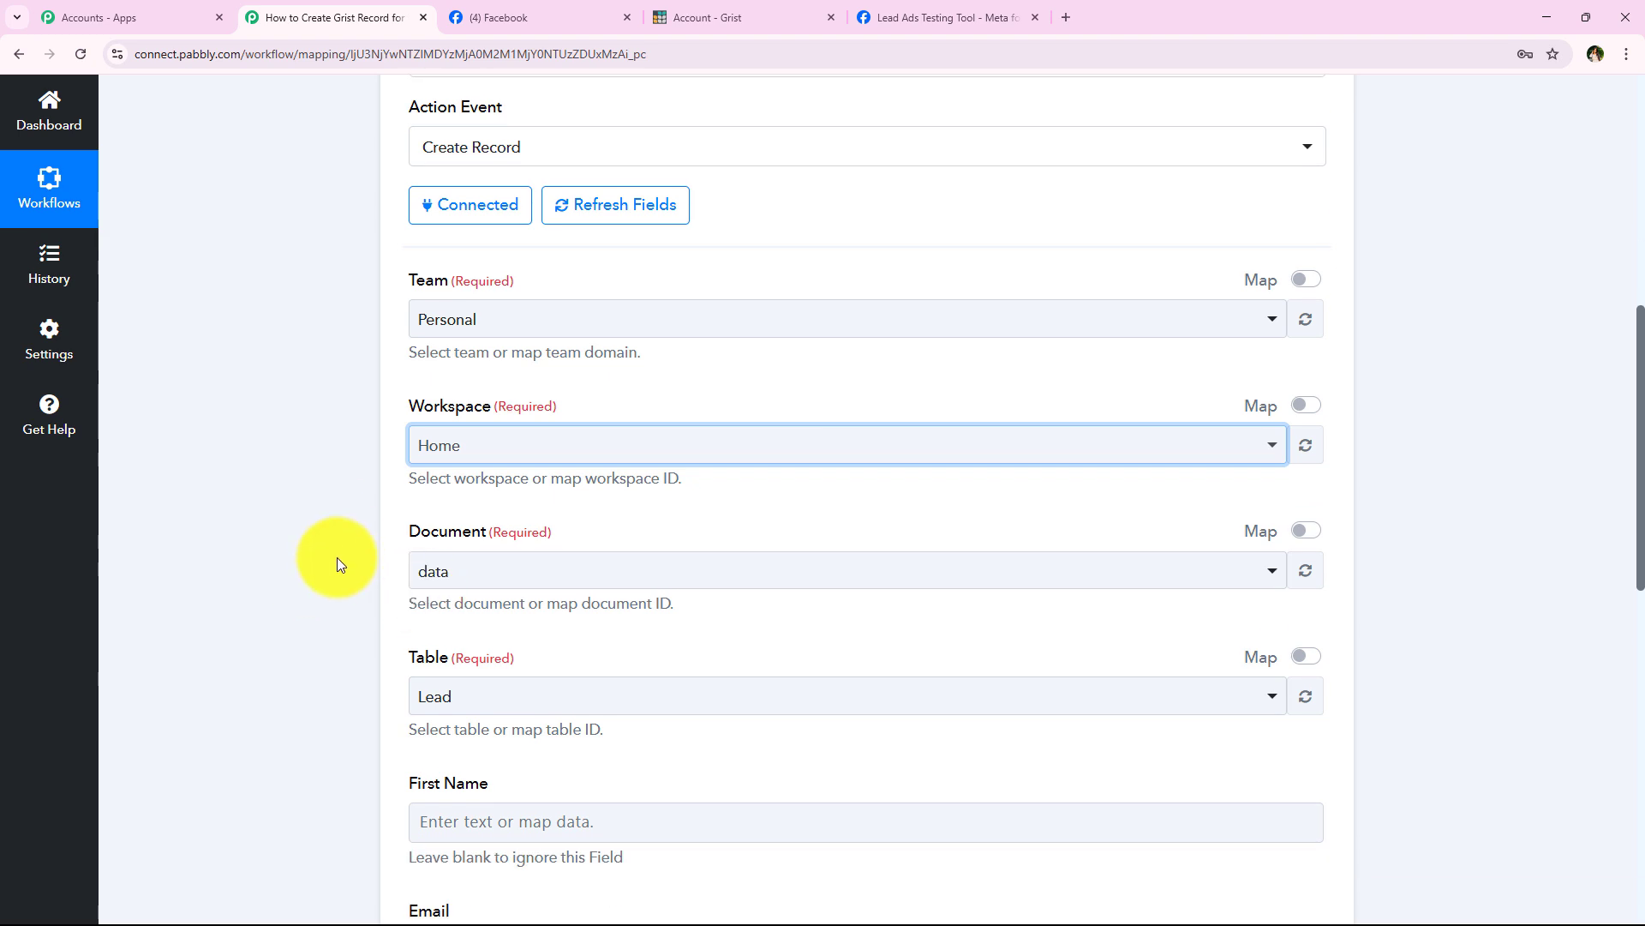
double_click(406, 536)
left_click(474, 566)
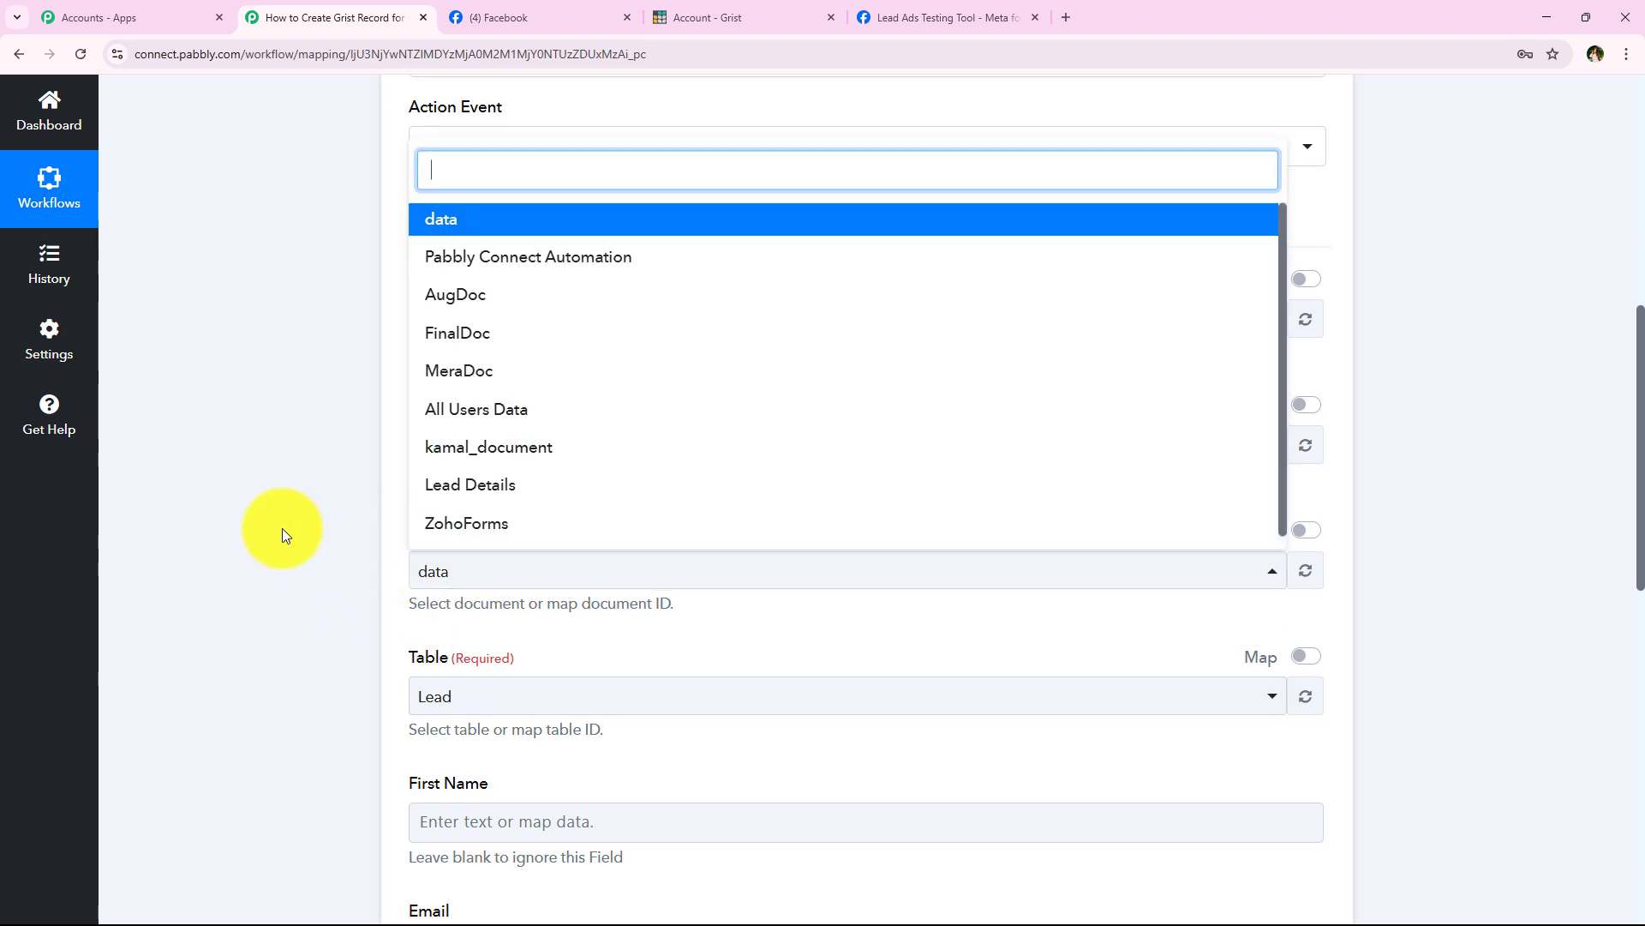
left_click(349, 451)
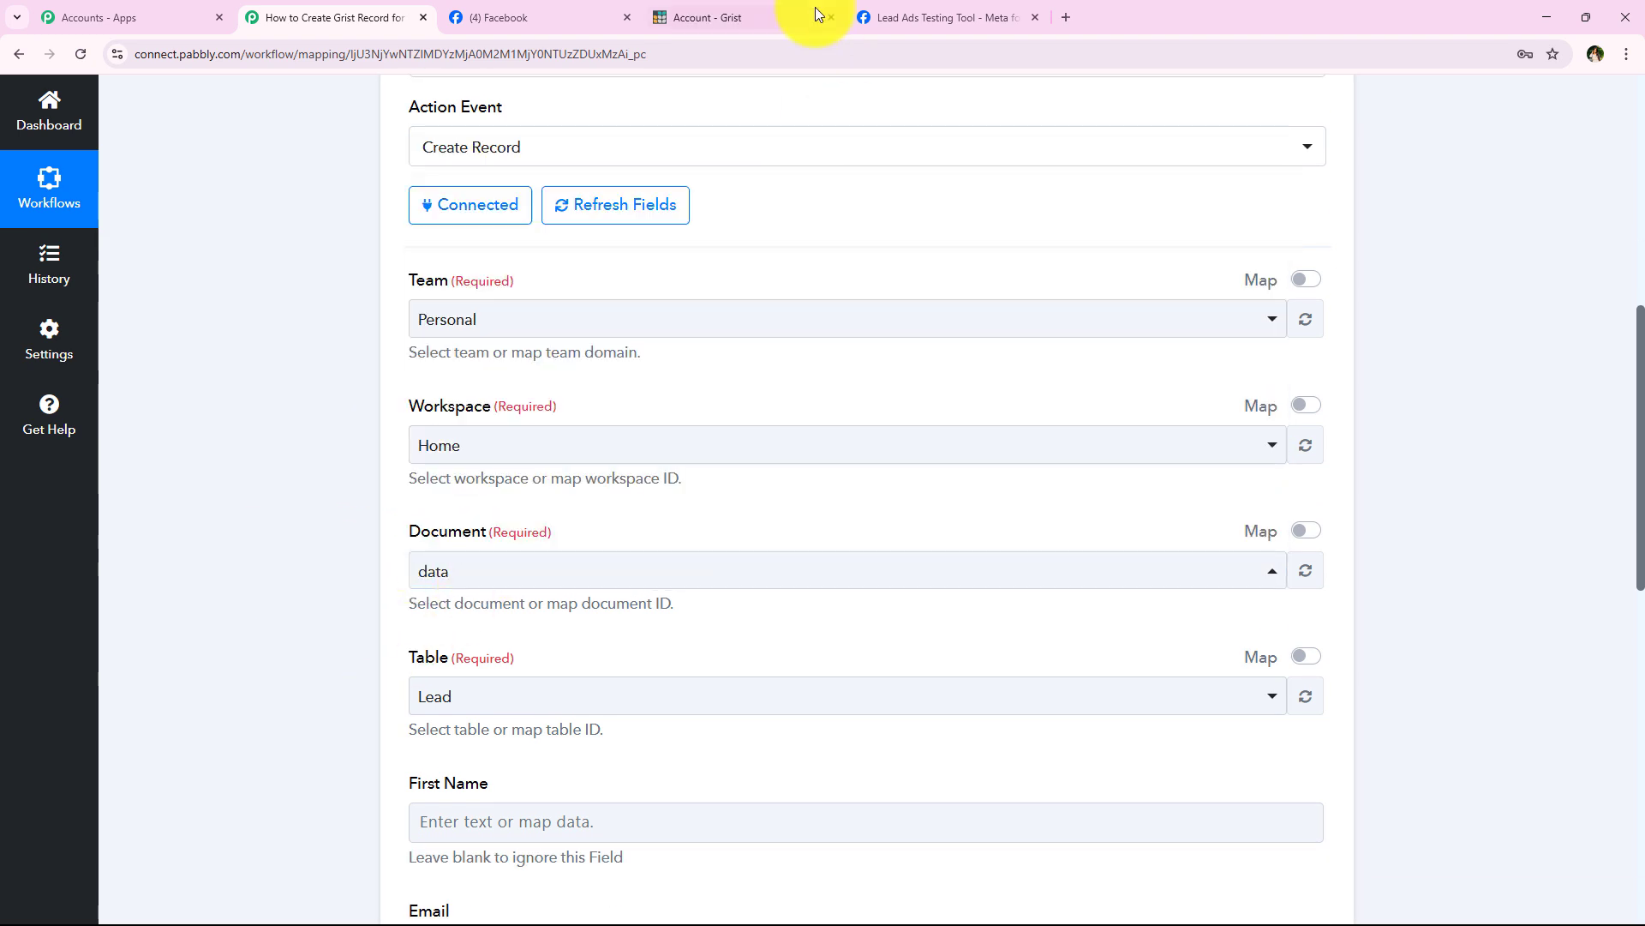
left_click(815, 10)
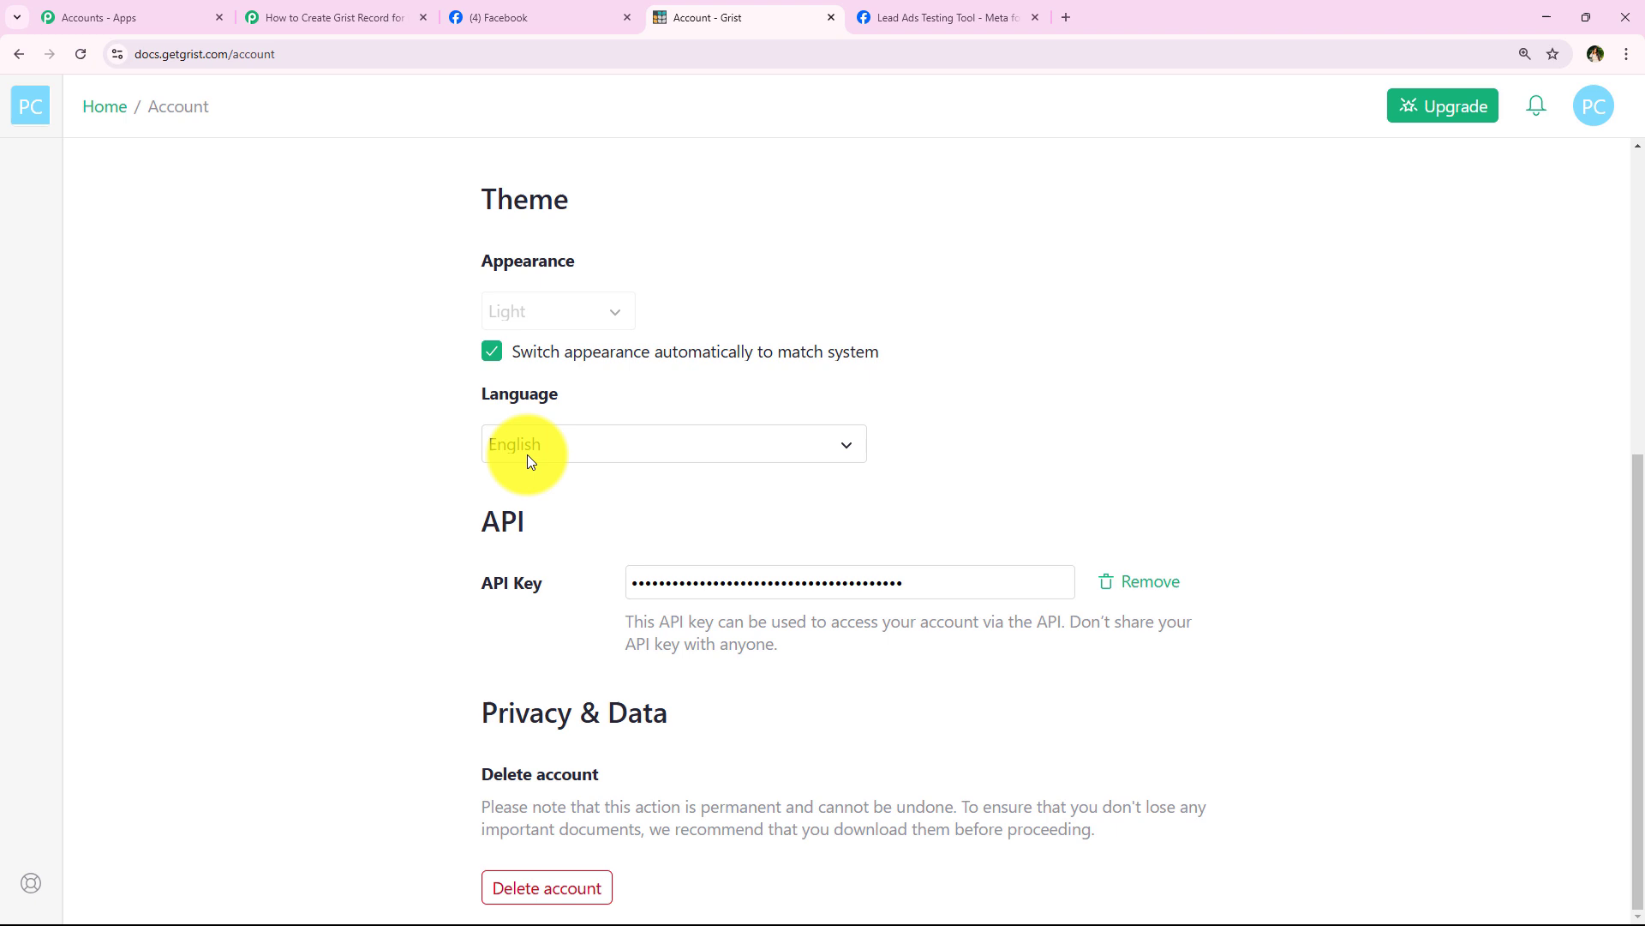
Step: Pick Lead Details as the Grist document in the workflow action
left_click(18, 54)
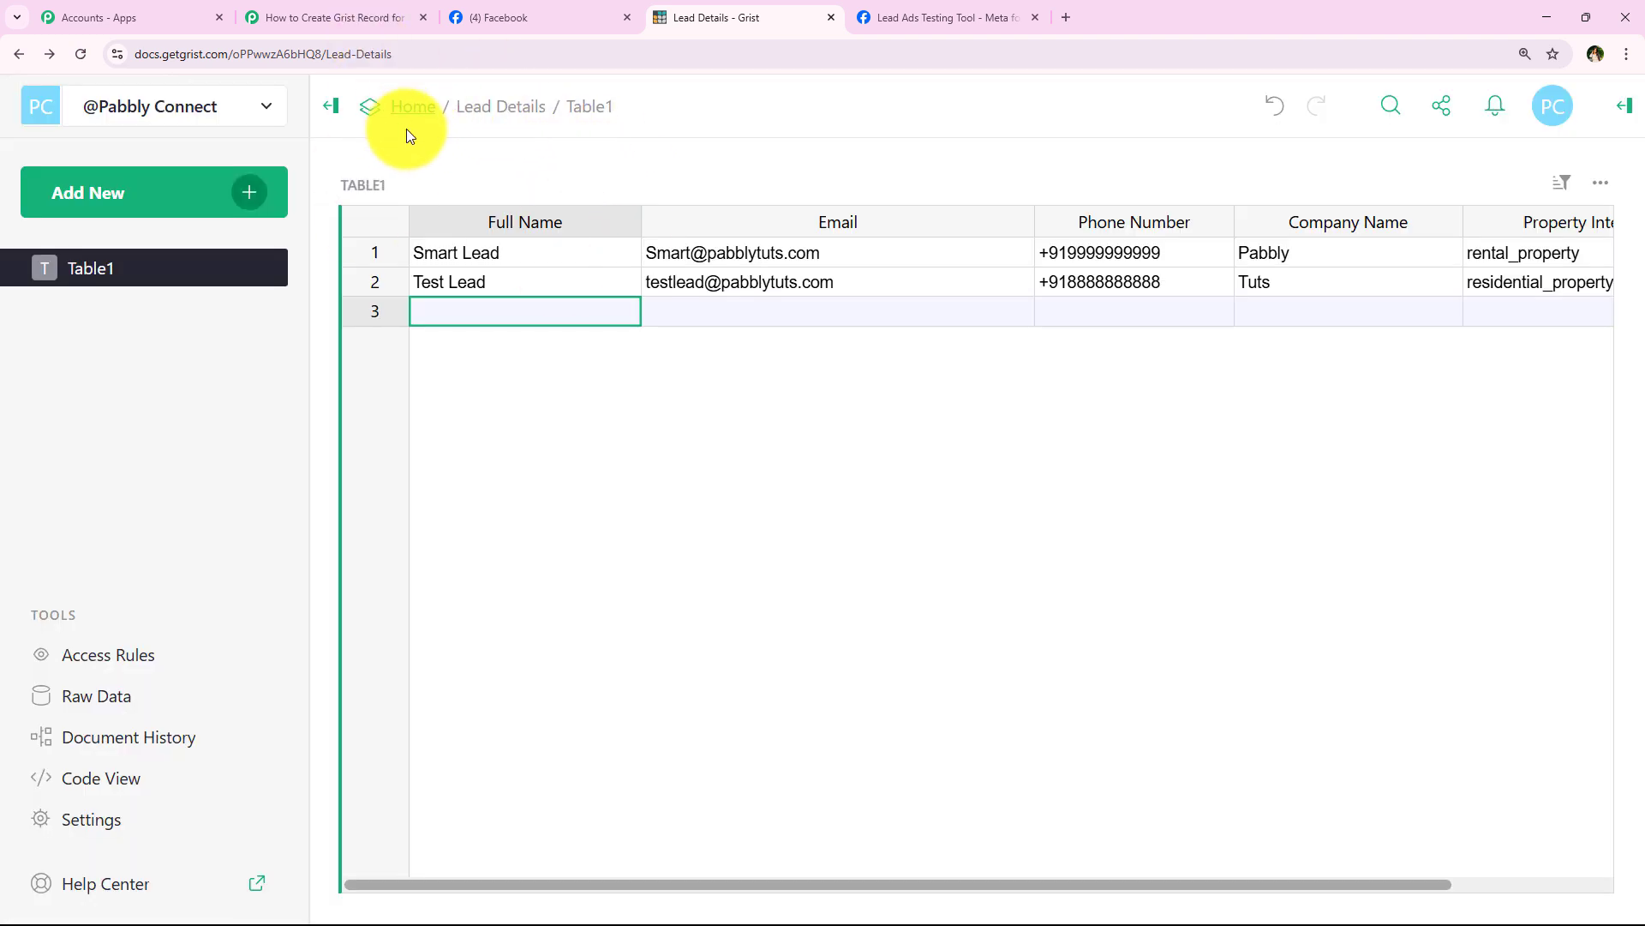
left_click(366, 14)
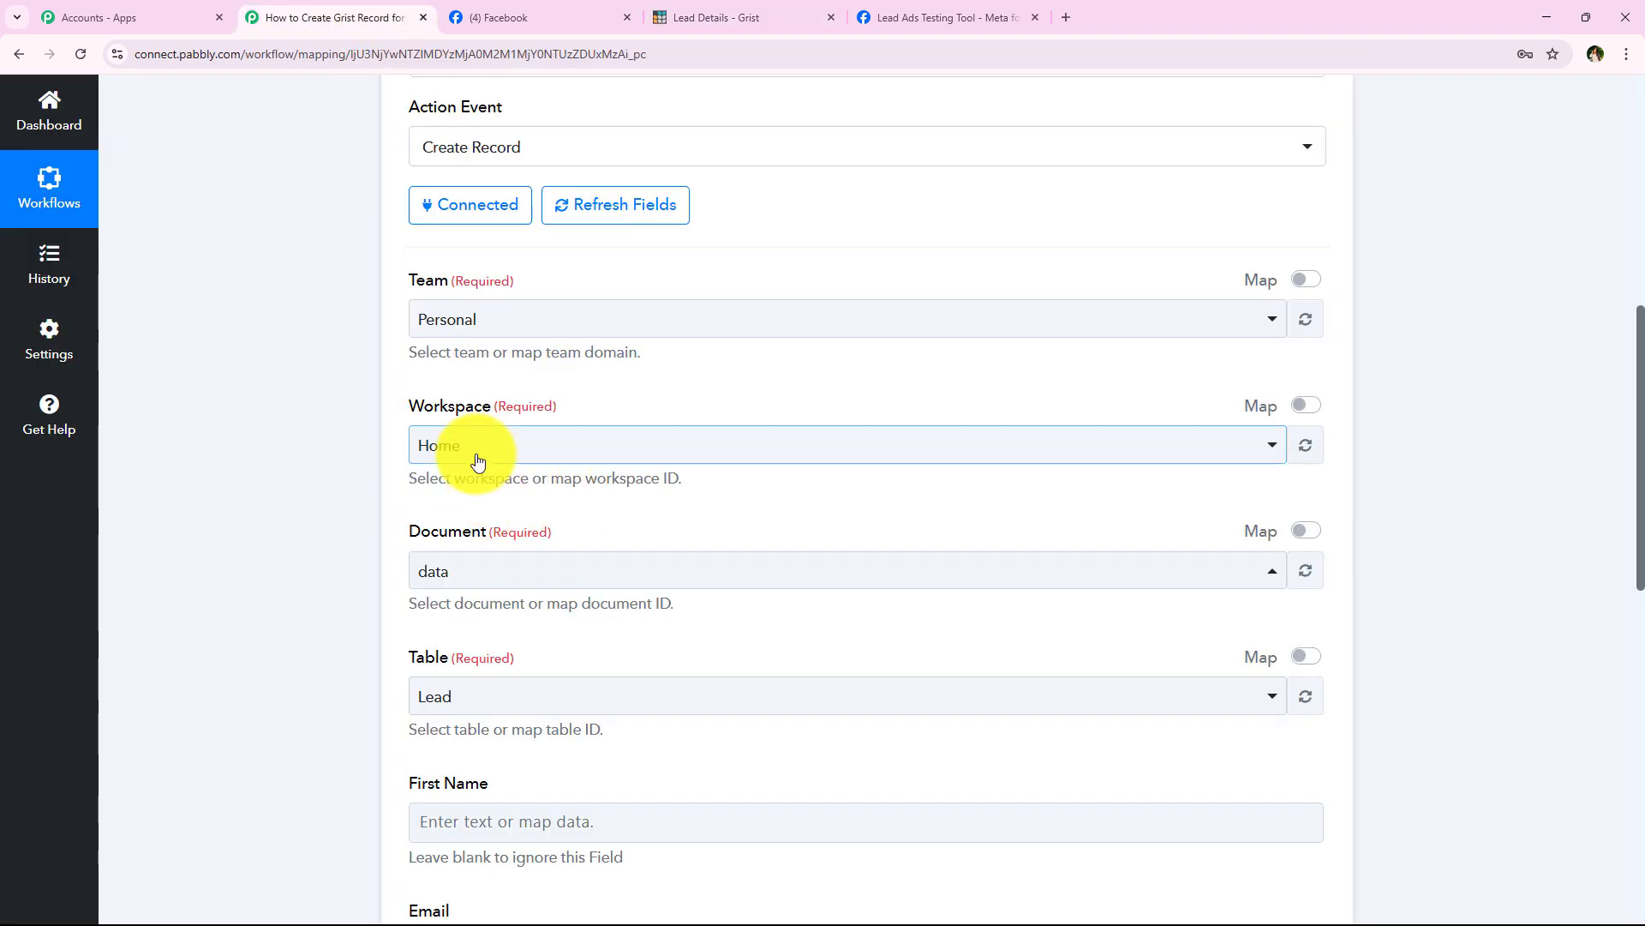
left_click(506, 450)
left_click(512, 450)
left_click(474, 576)
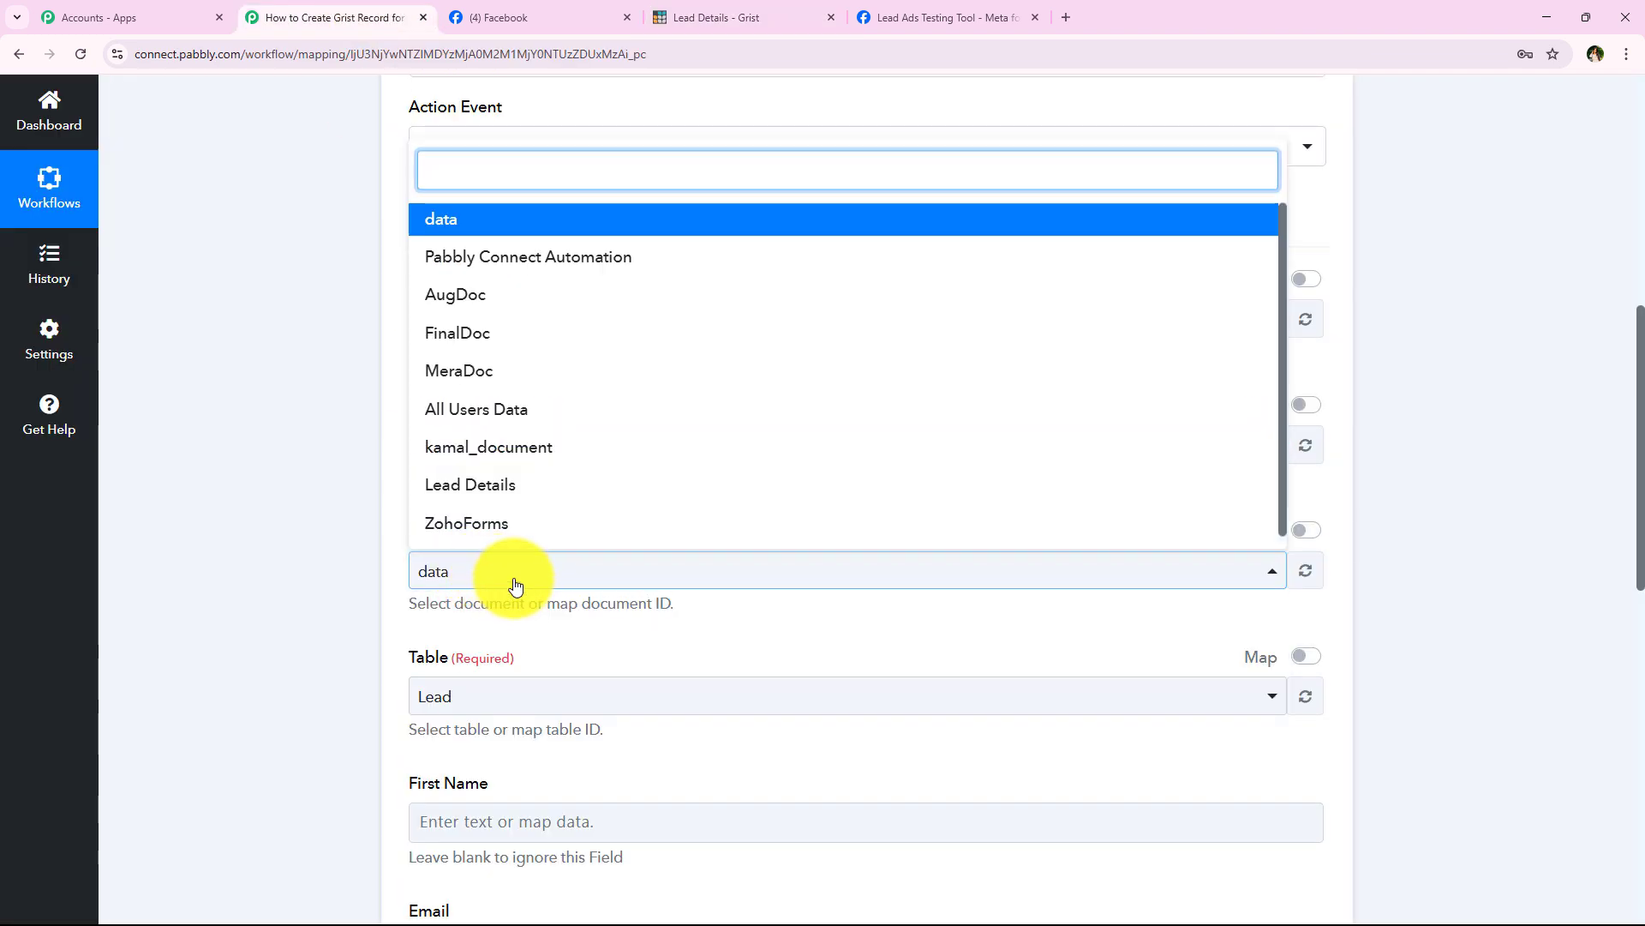
left_click(503, 484)
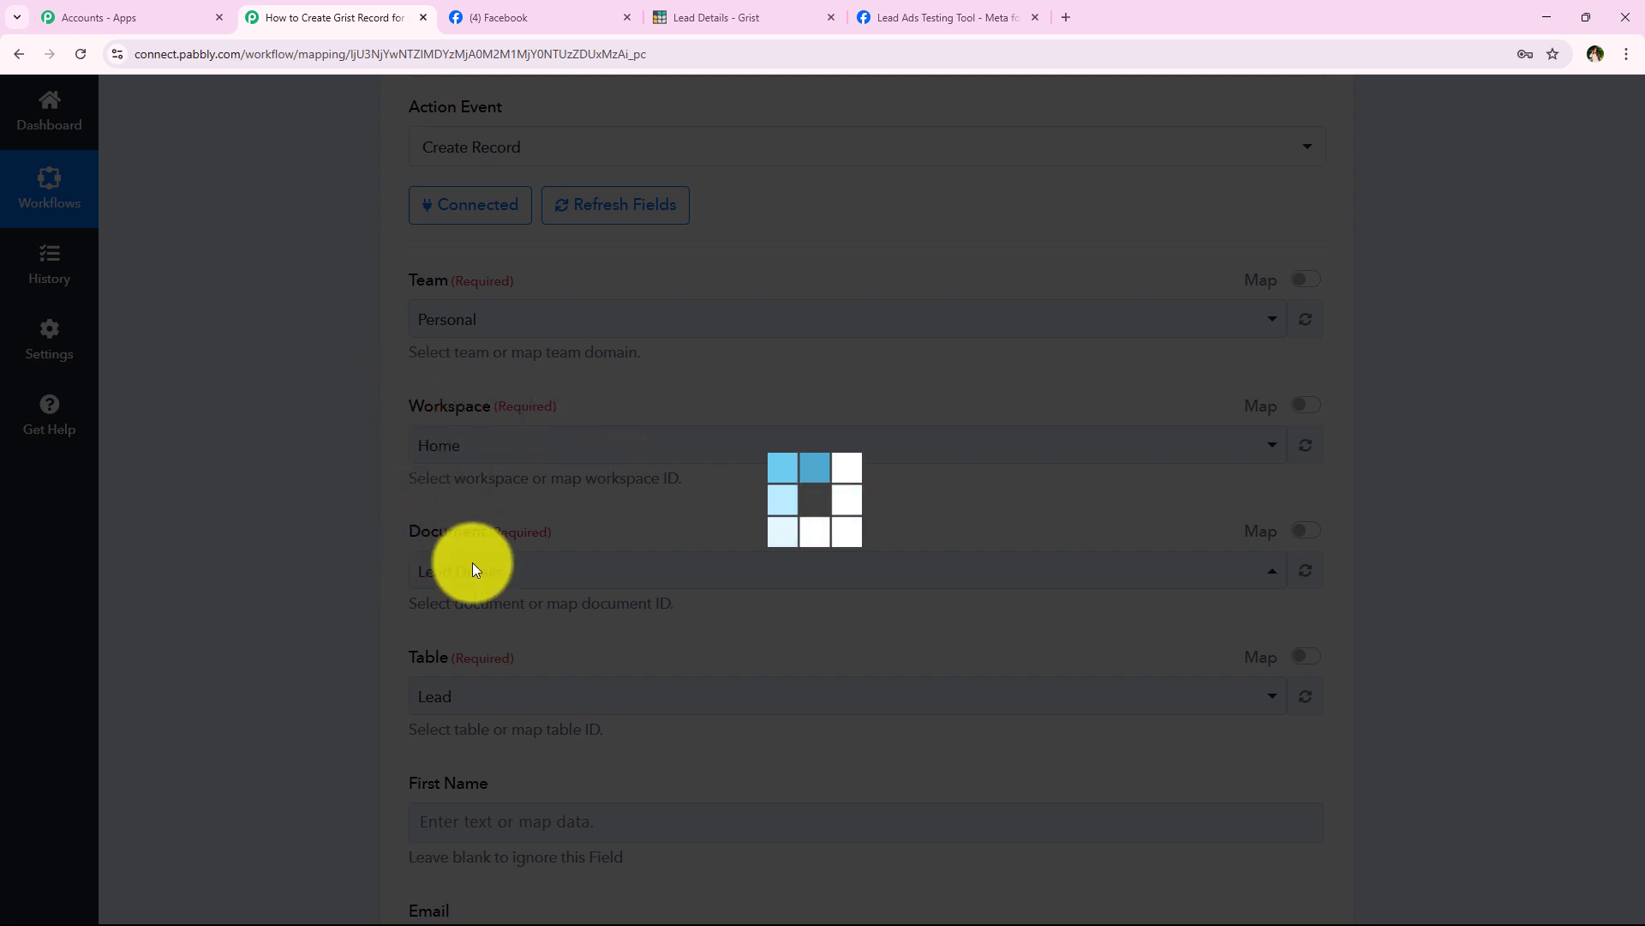
Step: Compare against the Lead Details table in Grist and keep Table1 as the action's table
left_click(722, 17)
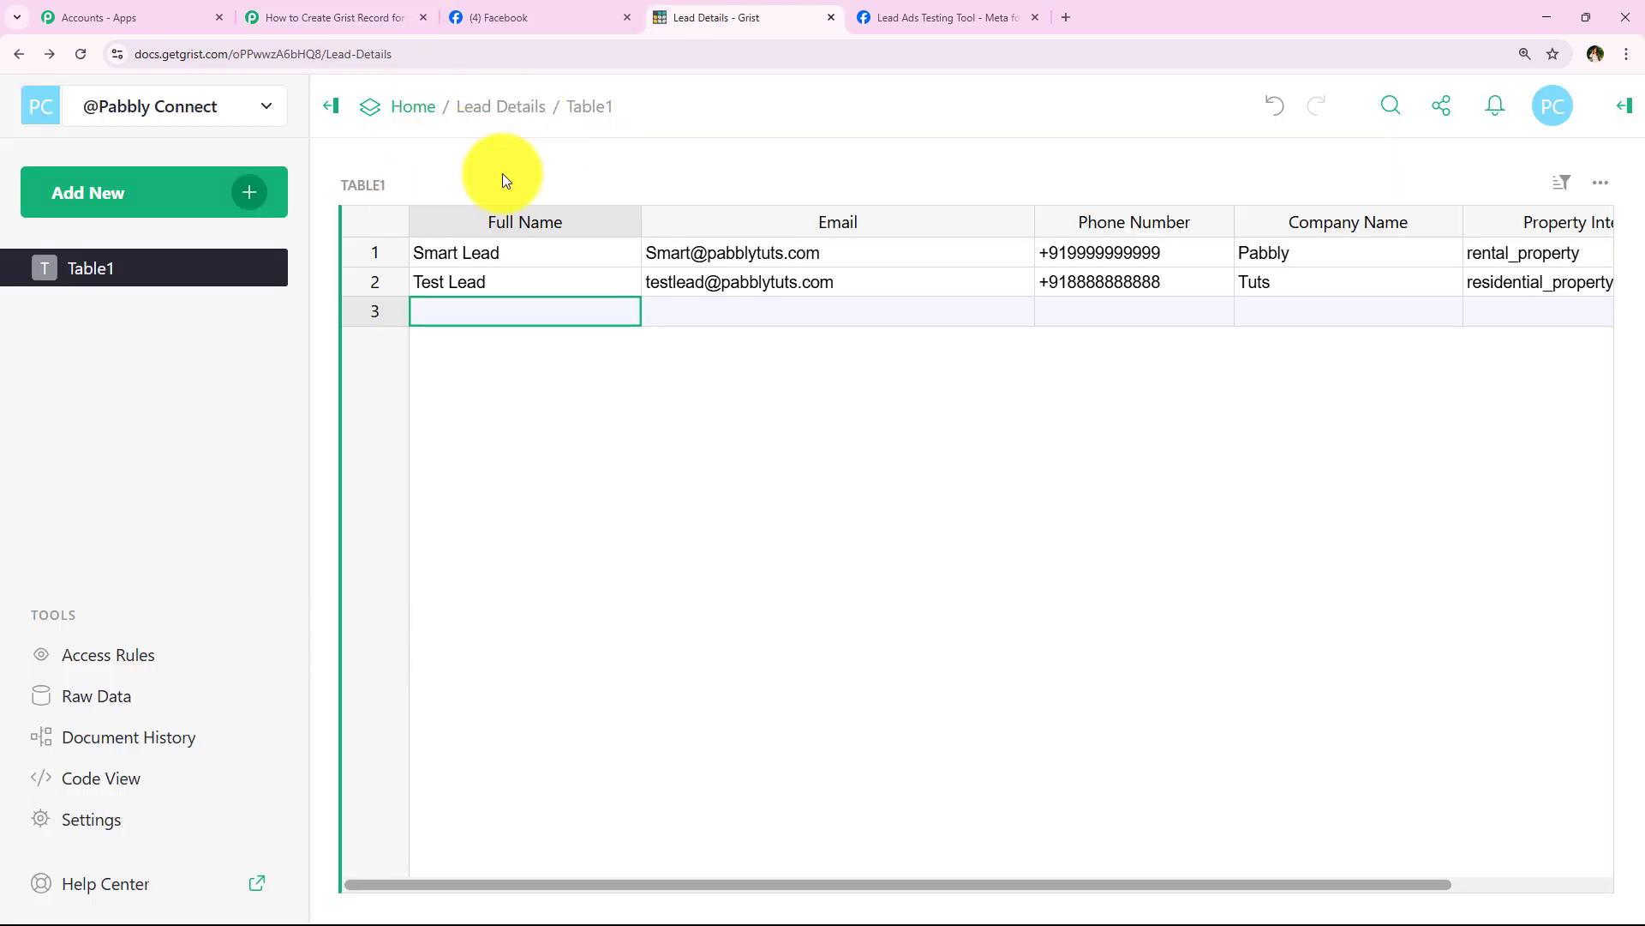
left_click(339, 17)
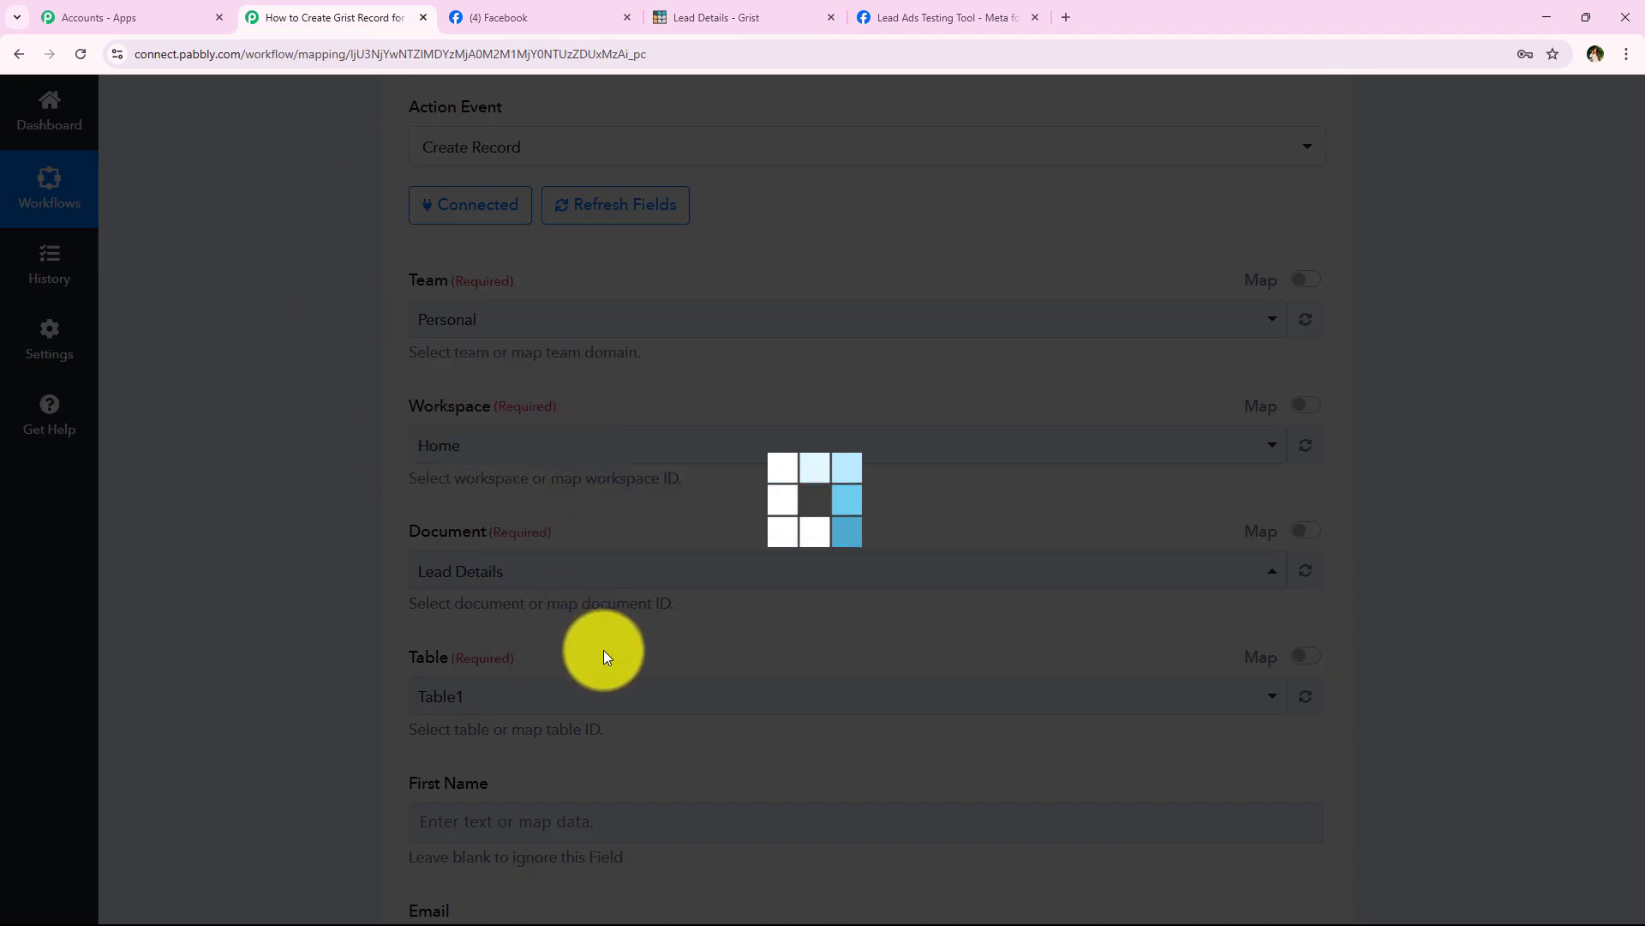
scroll(603, 650, "down", 1)
scroll(416, 477, "down", 1)
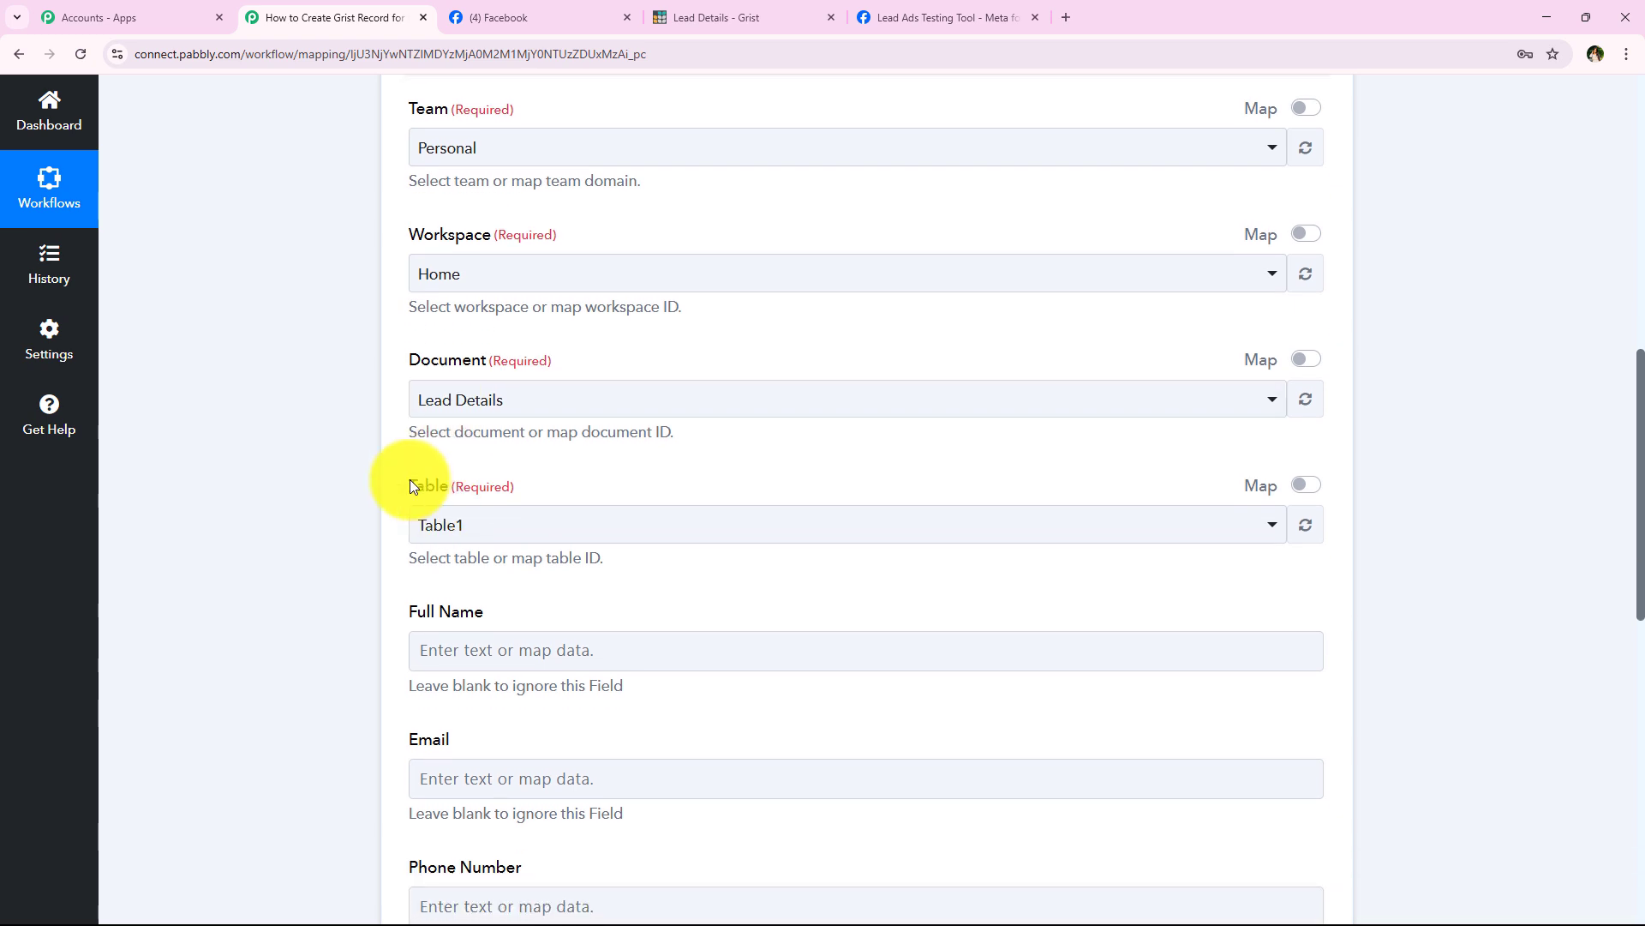
left_click(699, 18)
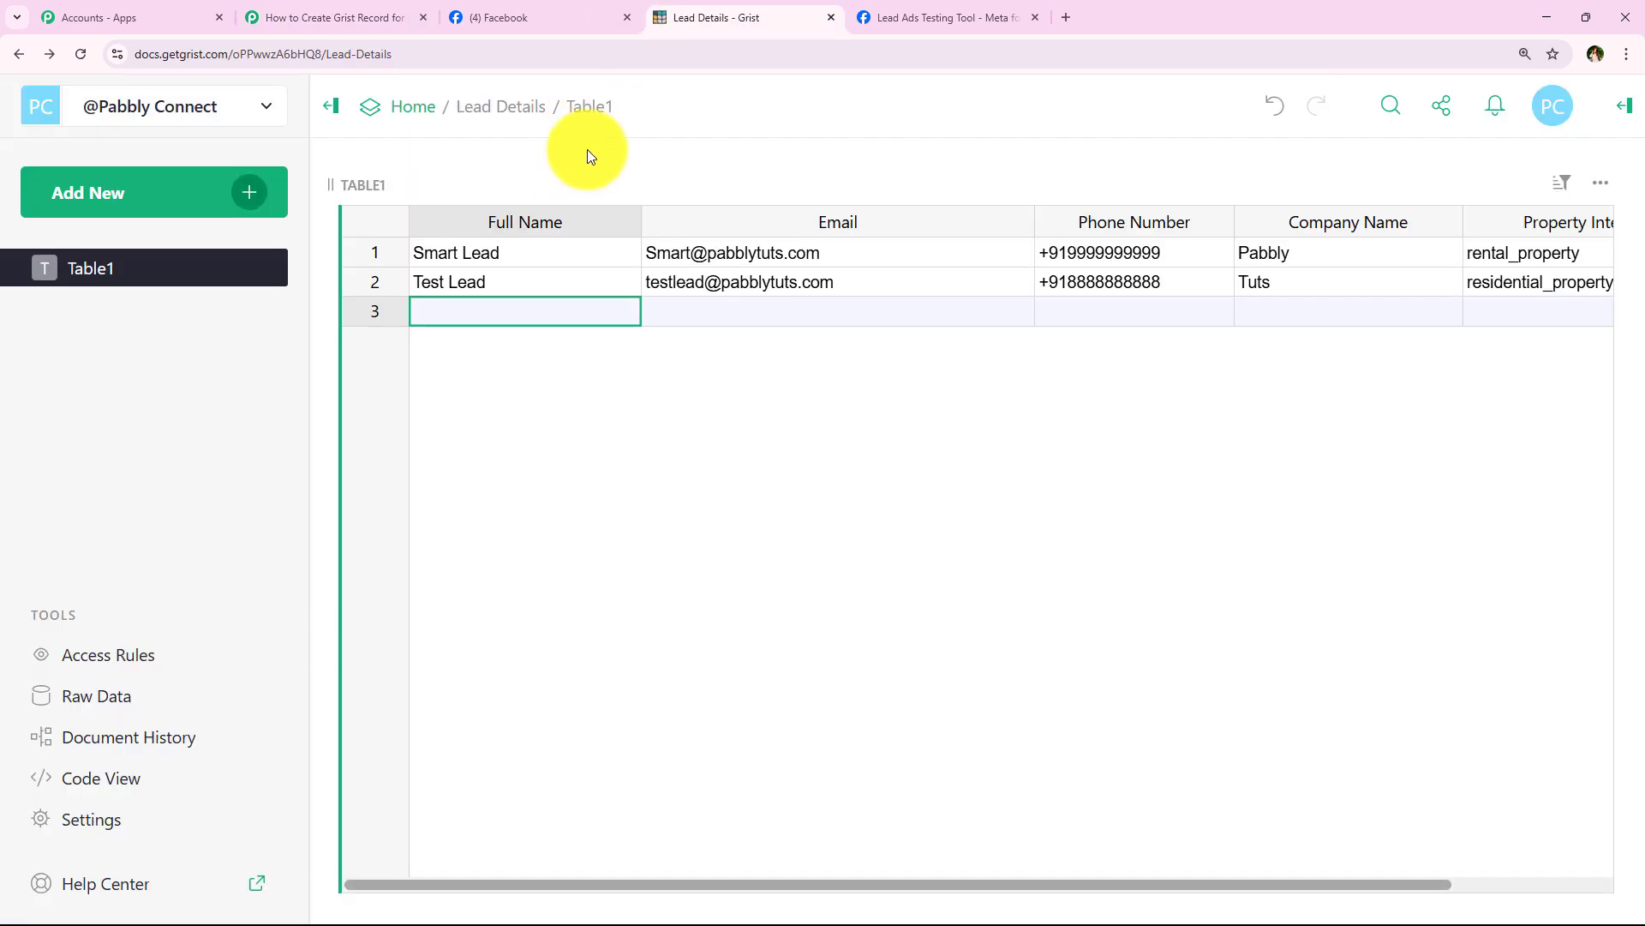
left_click(394, 7)
left_click(536, 536)
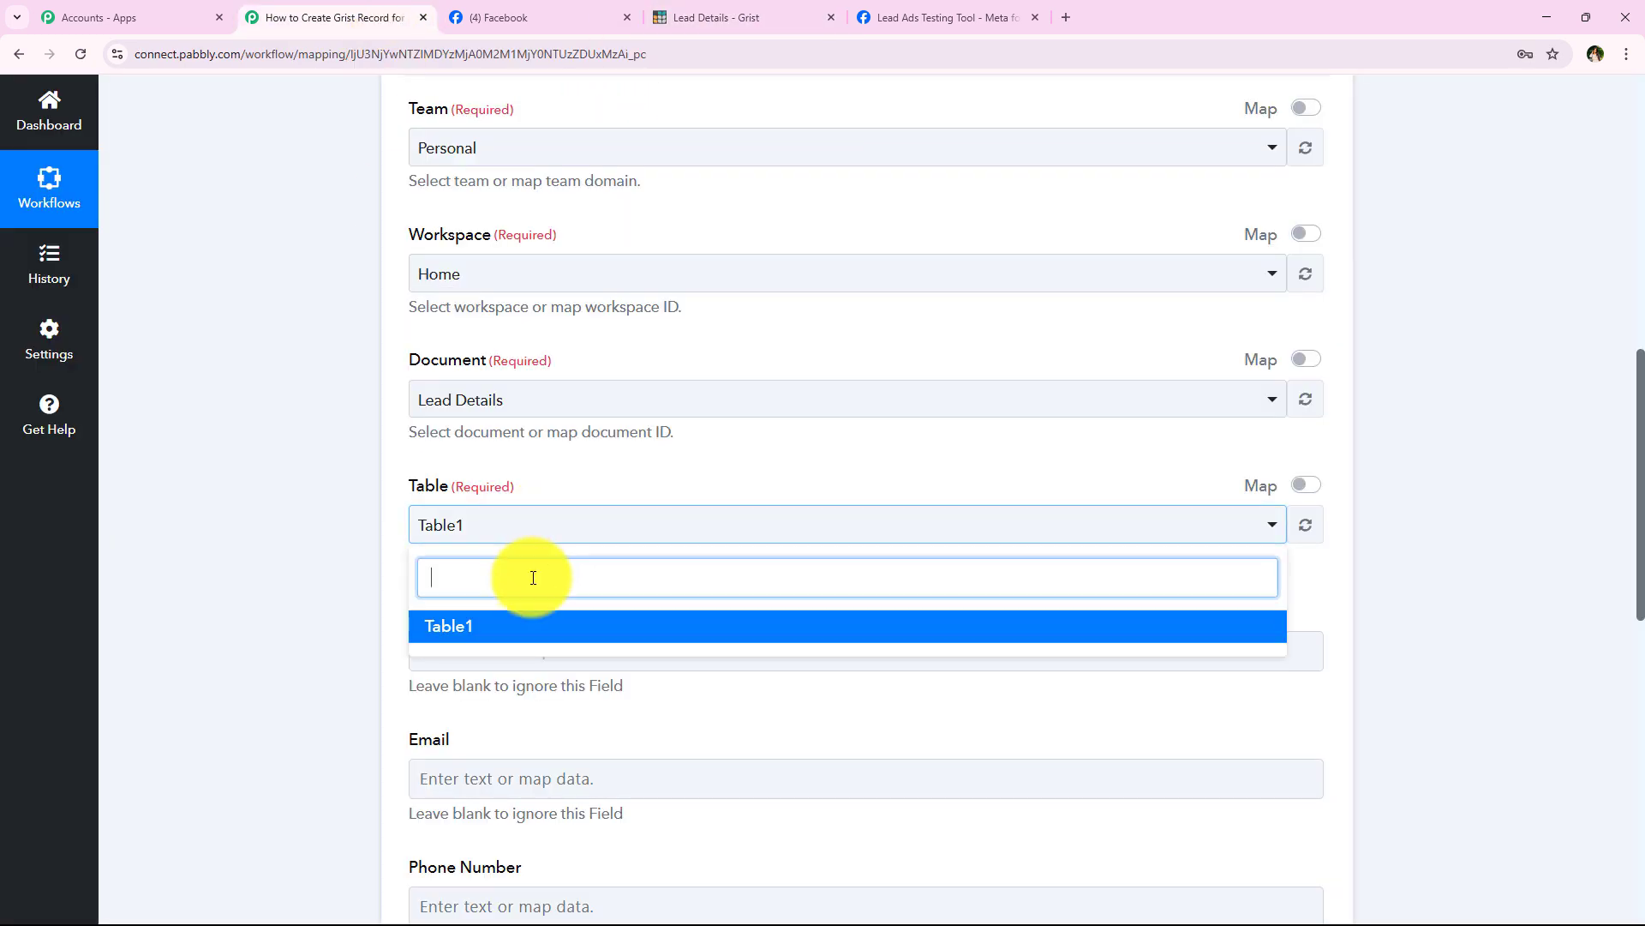
left_click(295, 449)
Step: Review the Grist action's form fields down to Property Interested In
scroll(392, 397, "down", 4)
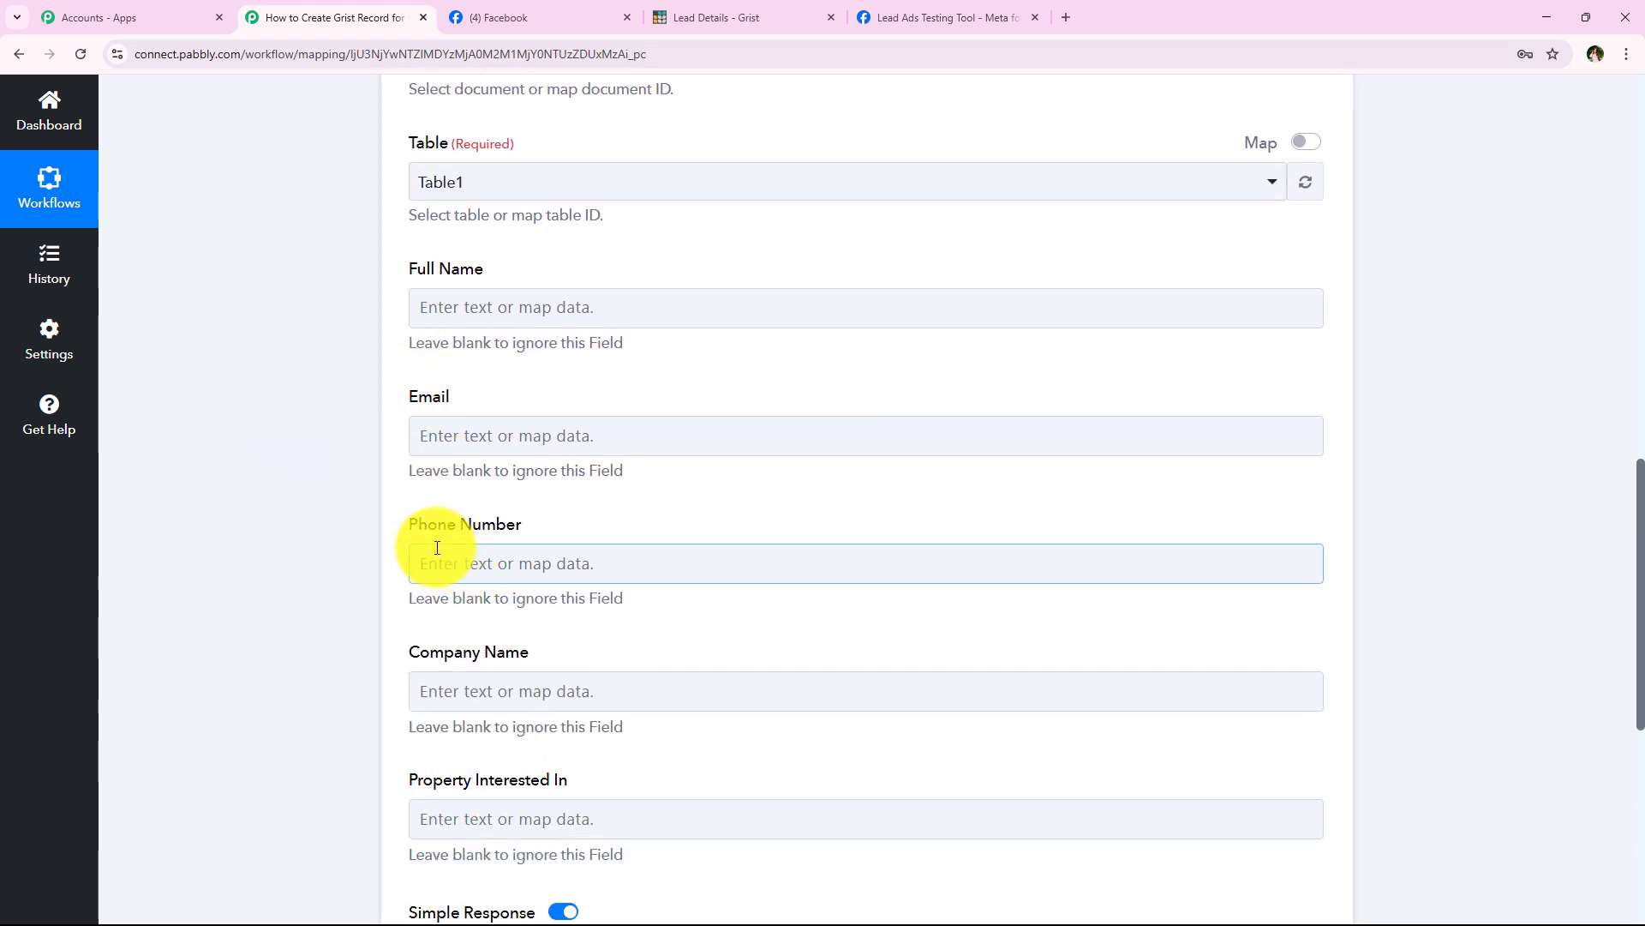
scroll(429, 549, "down", 2)
left_click_drag(406, 480, 666, 495)
triple_click(446, 608)
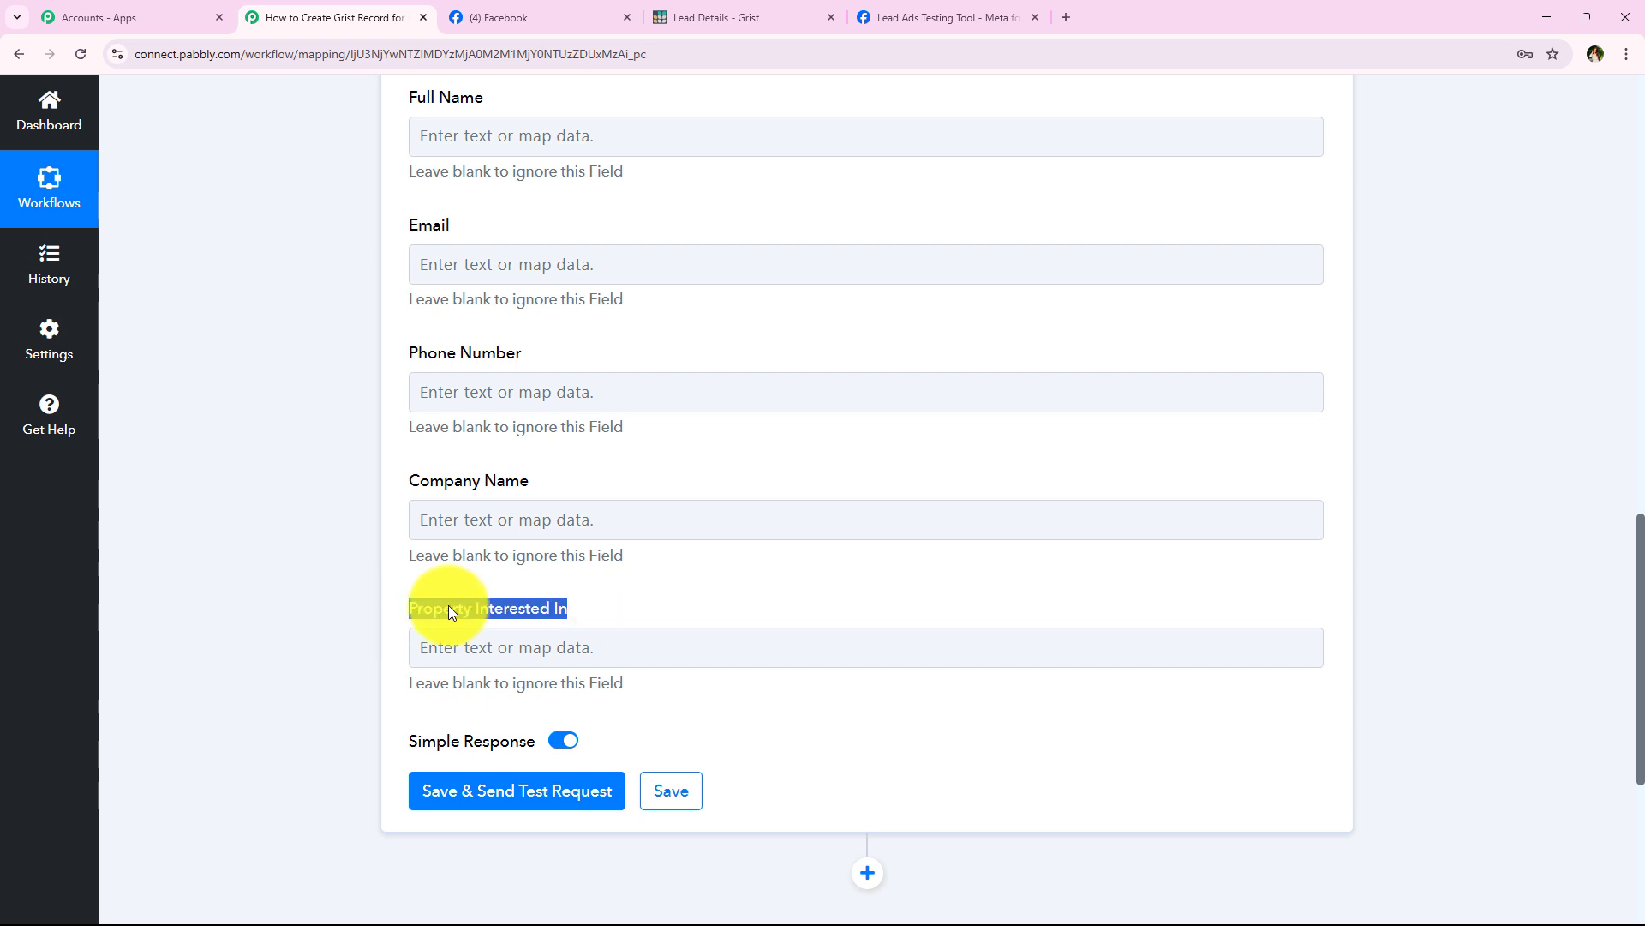
scroll(373, 392, "up", 1)
left_click(378, 386)
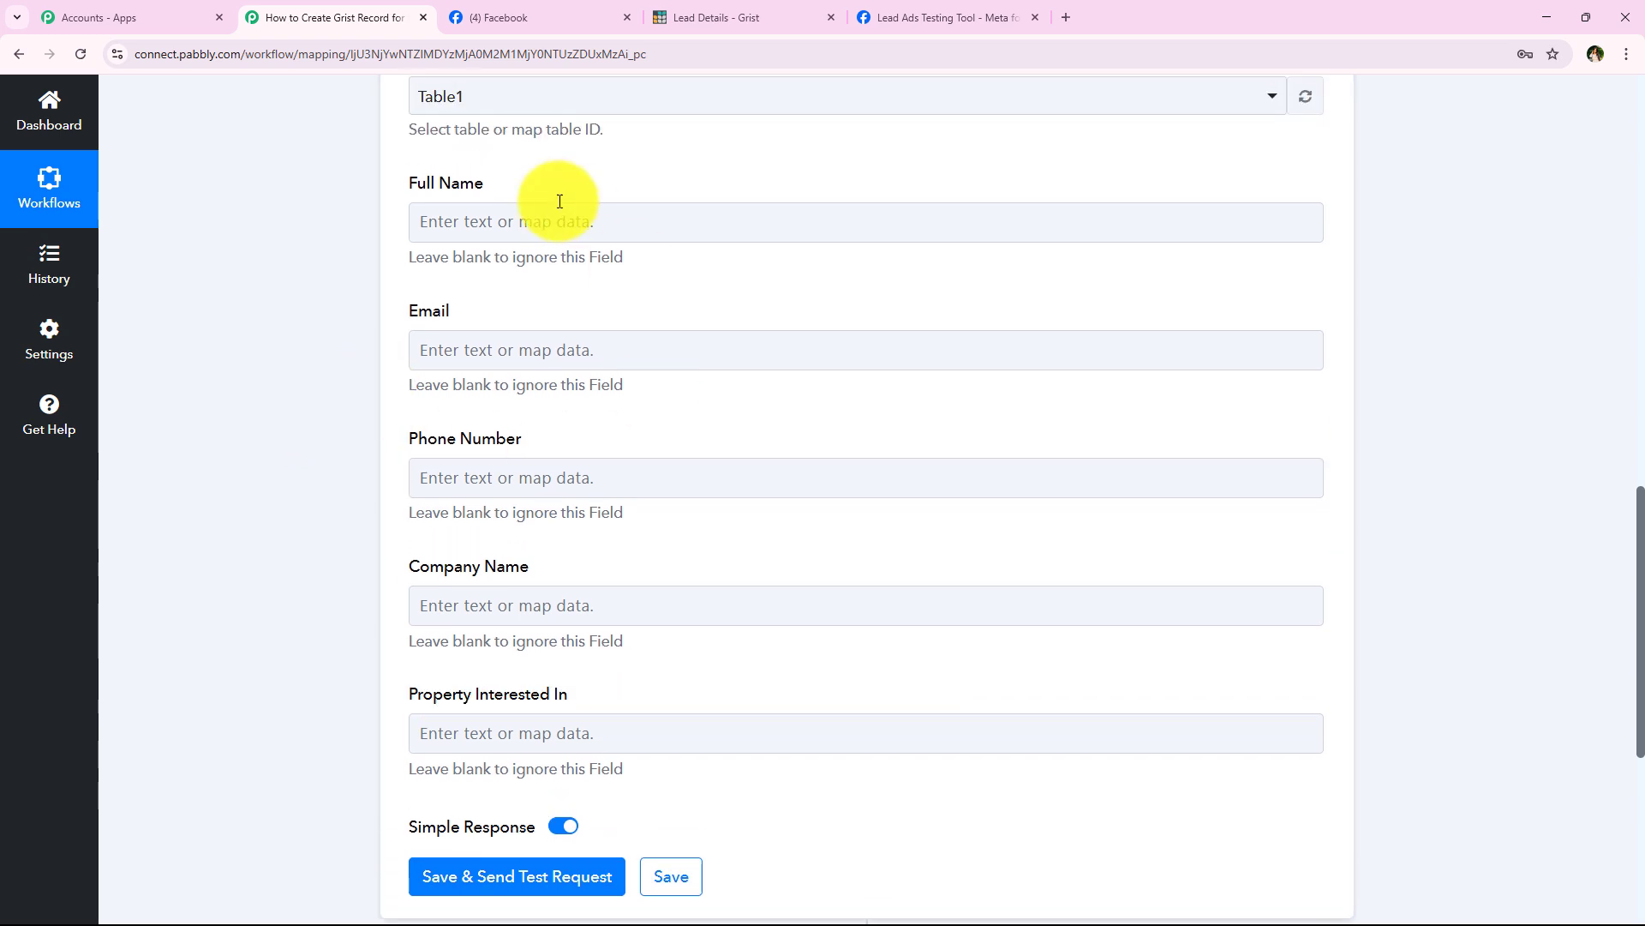
left_click(609, 728)
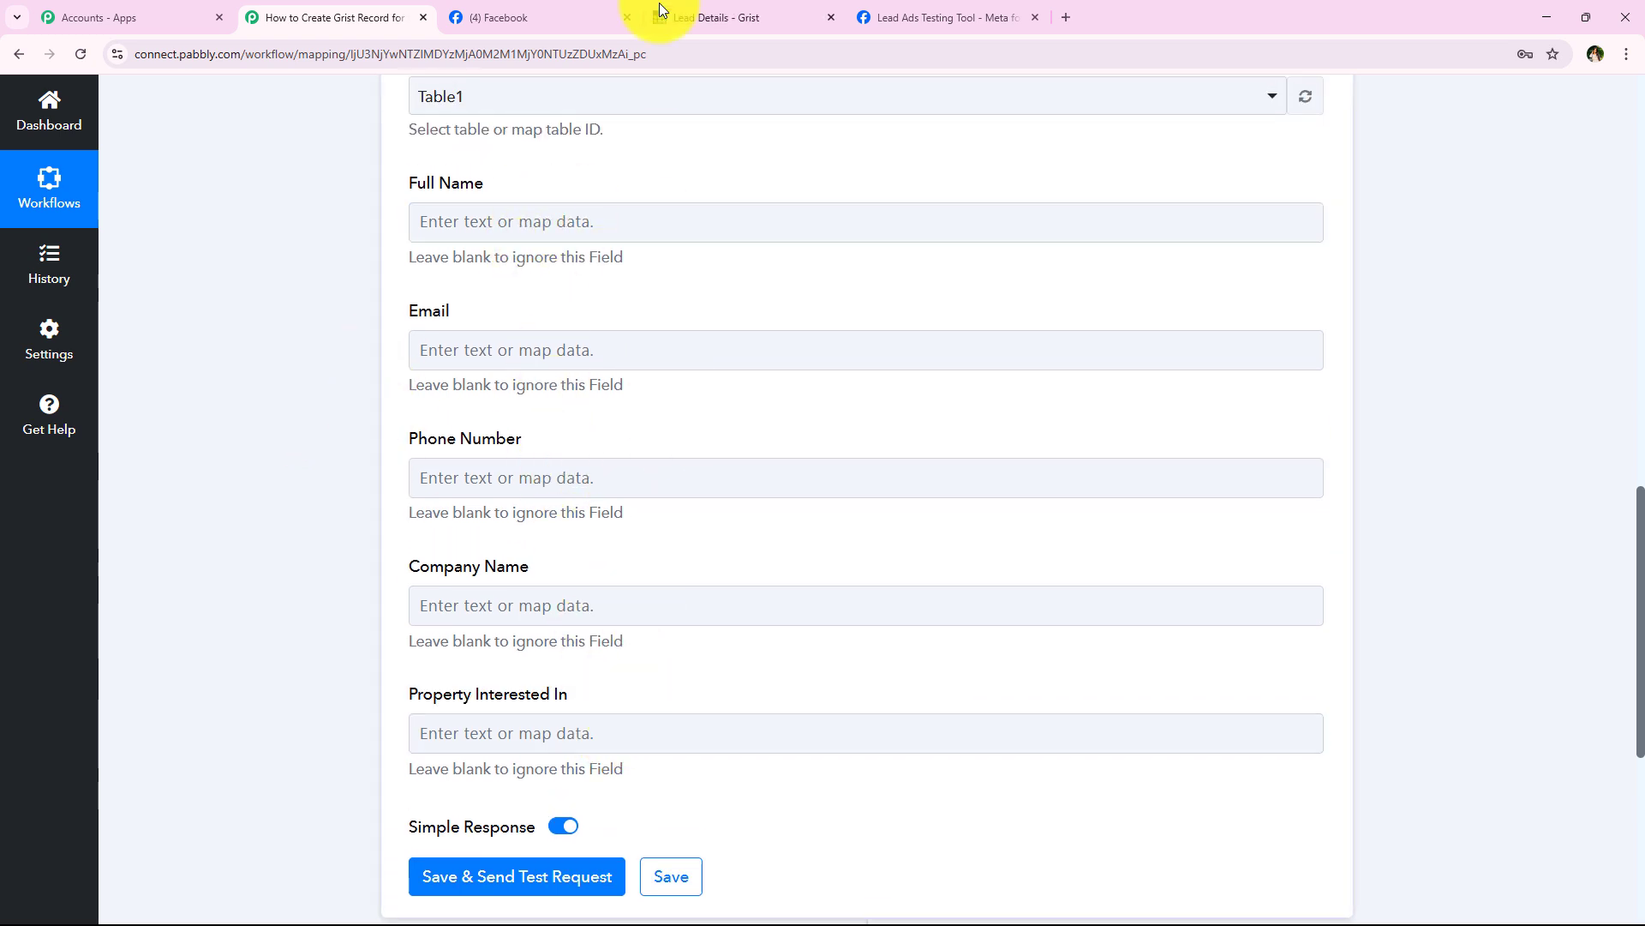
Step: Compare the Grist Lead Details table columns with the Full Name and Email mapping fields
left_click(686, 18)
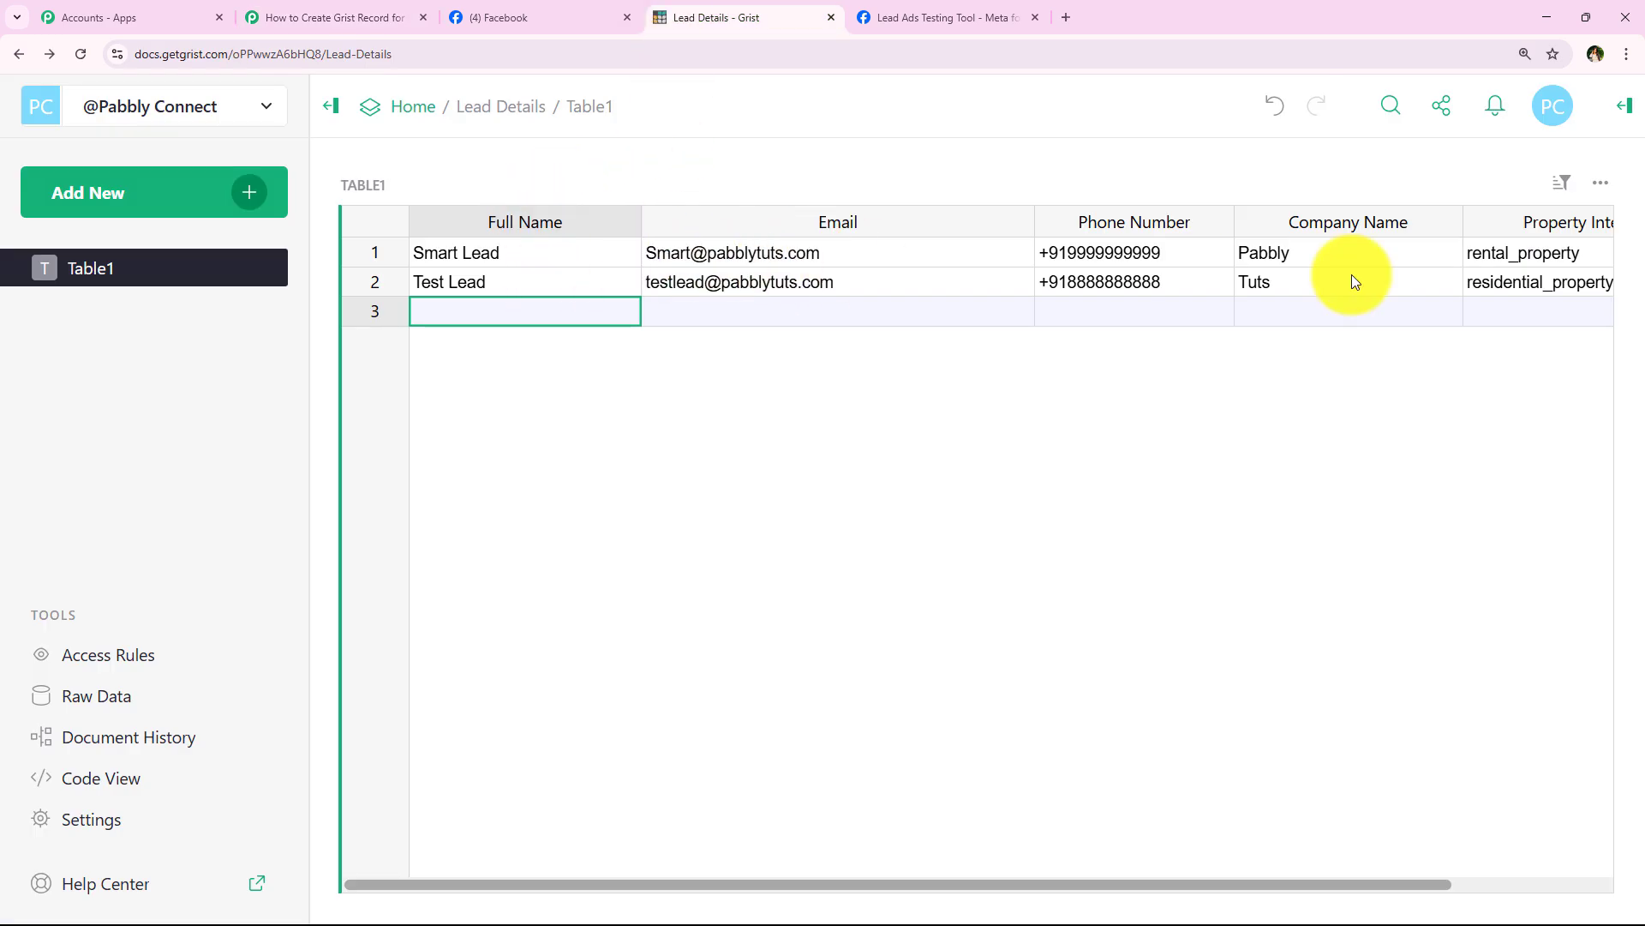
left_click(367, 17)
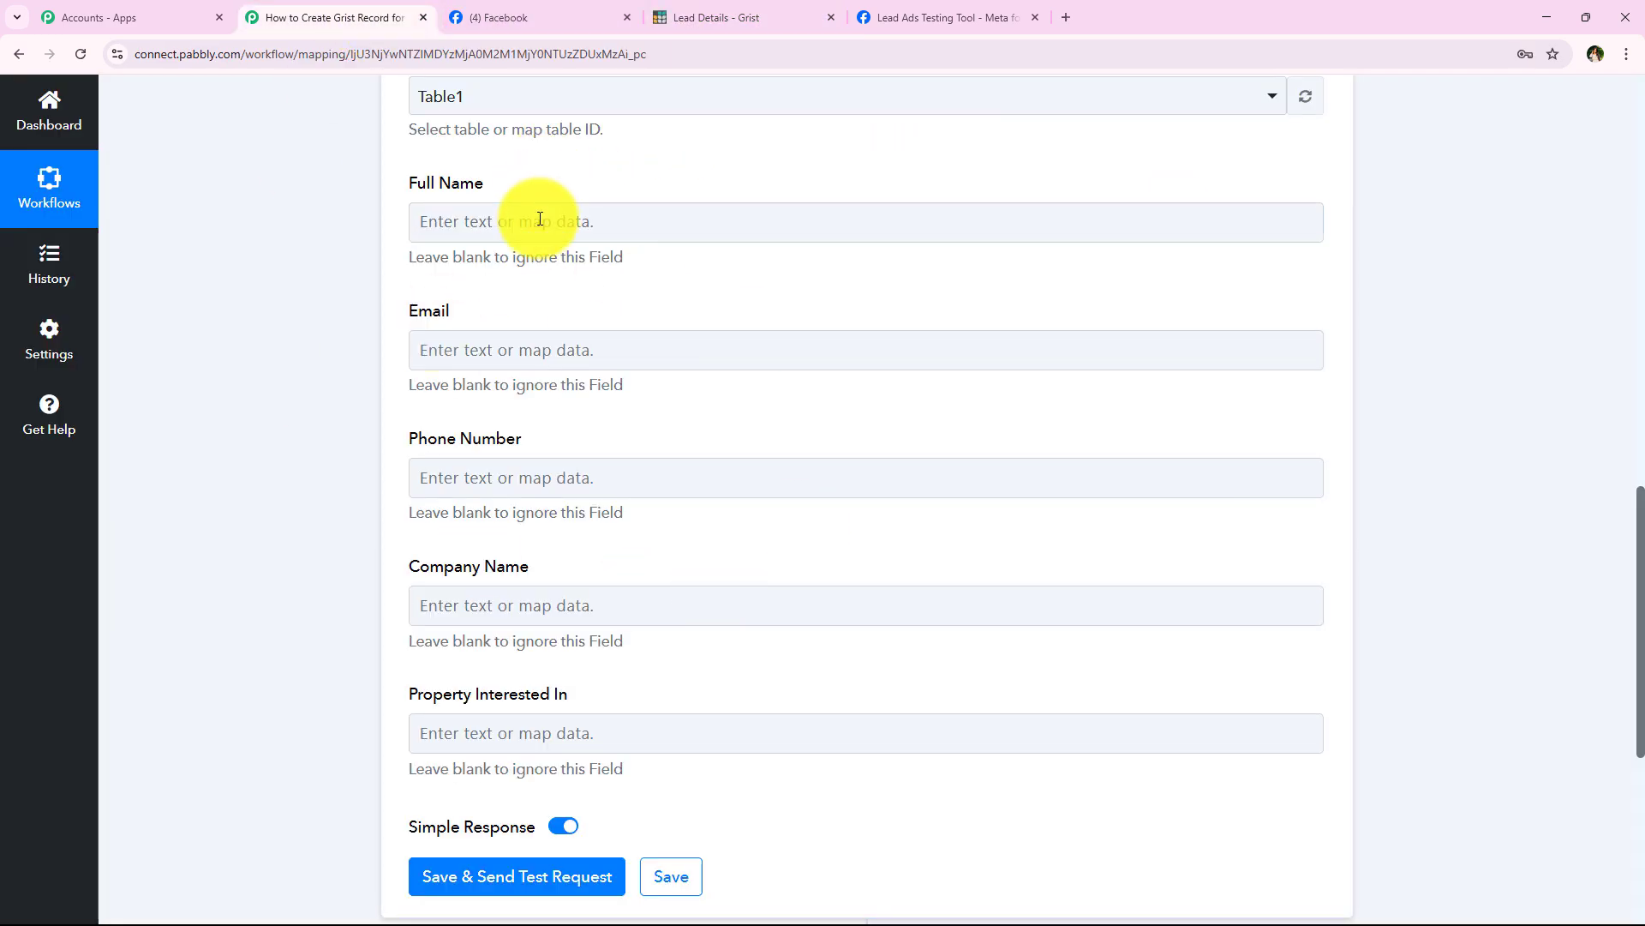
left_click(533, 222)
left_click(363, 289)
left_click(459, 344)
left_click(355, 405)
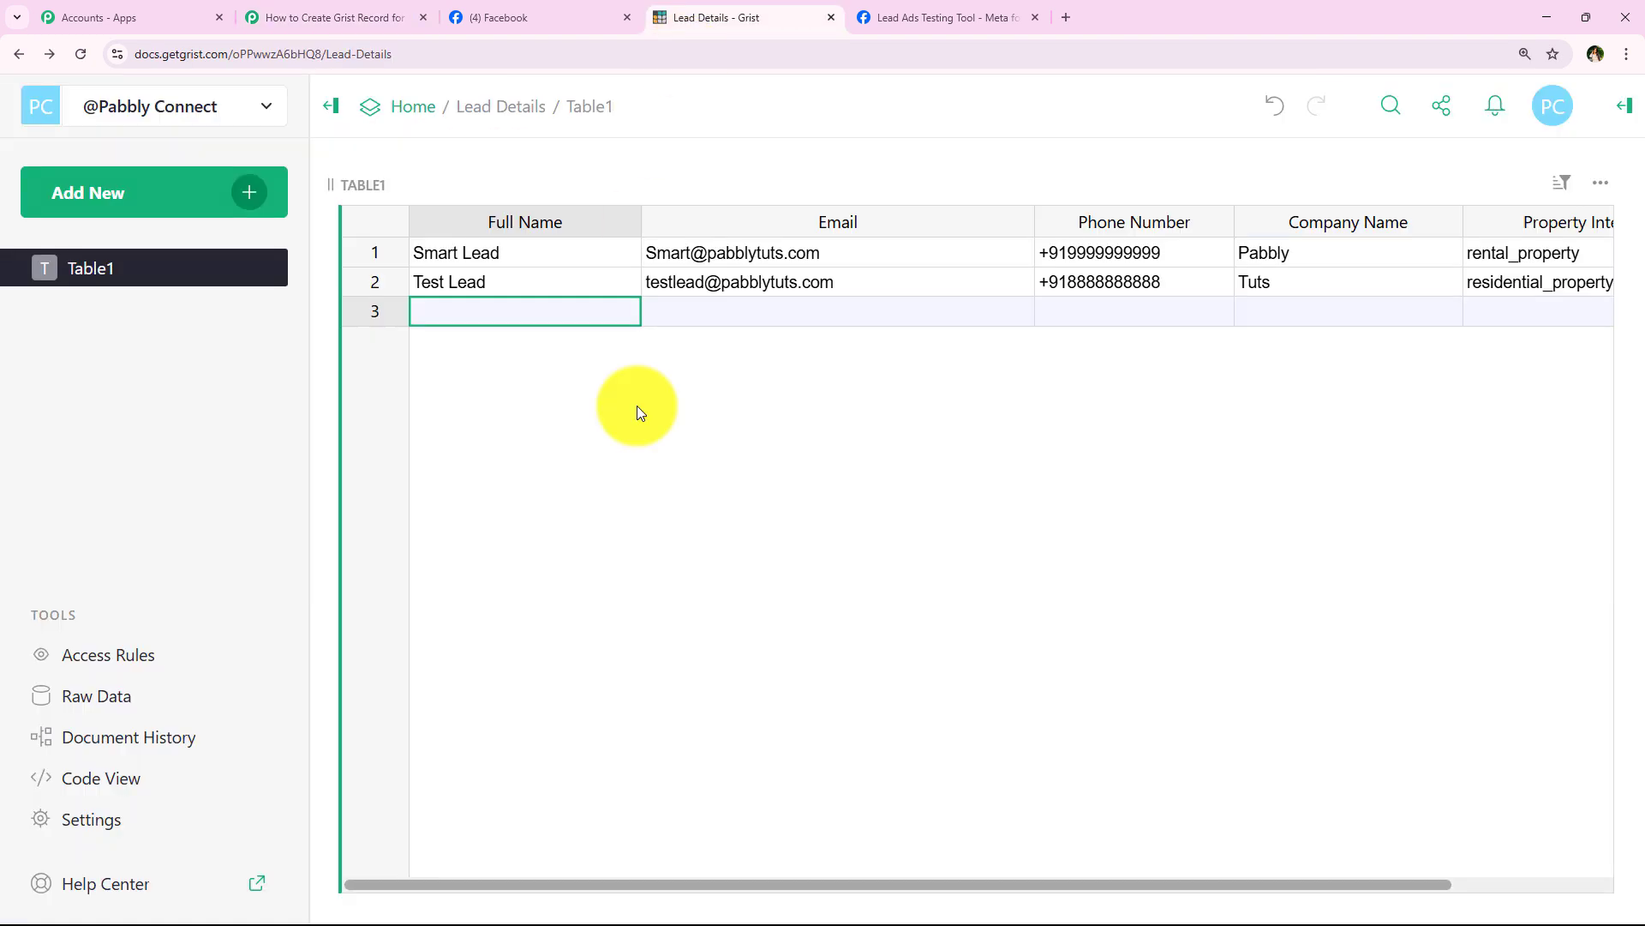
left_click(692, 18)
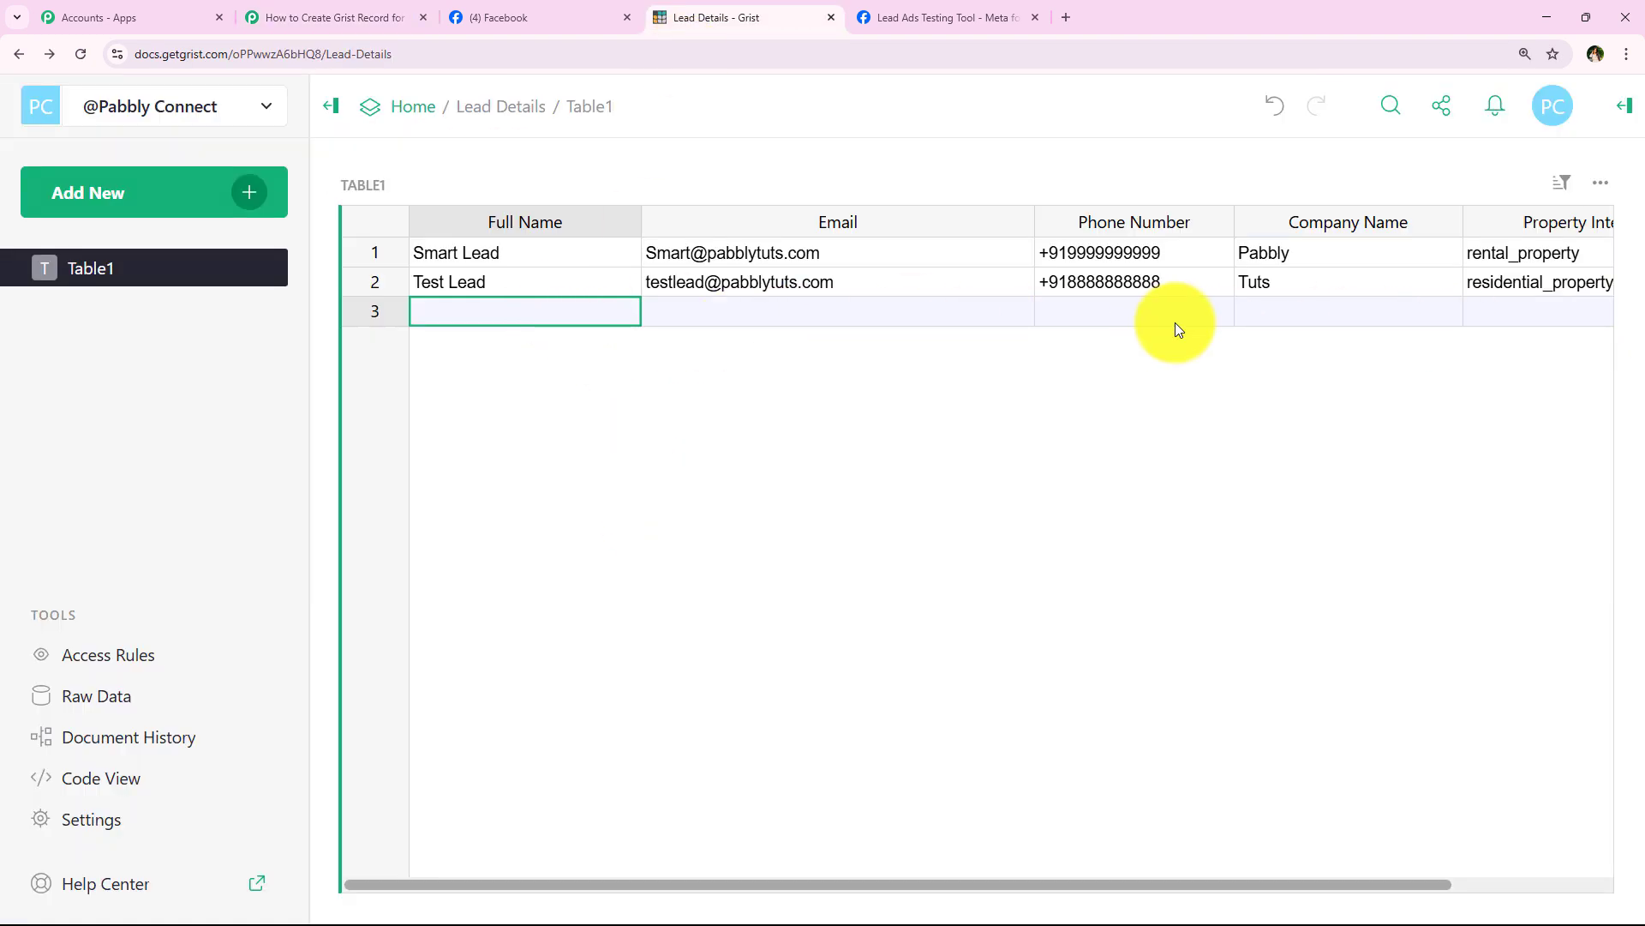
Step: Browse the Facebook Lead Ads trigger's data fields from the Full Name field's Insert Data list
left_click(367, 17)
left_click(514, 222)
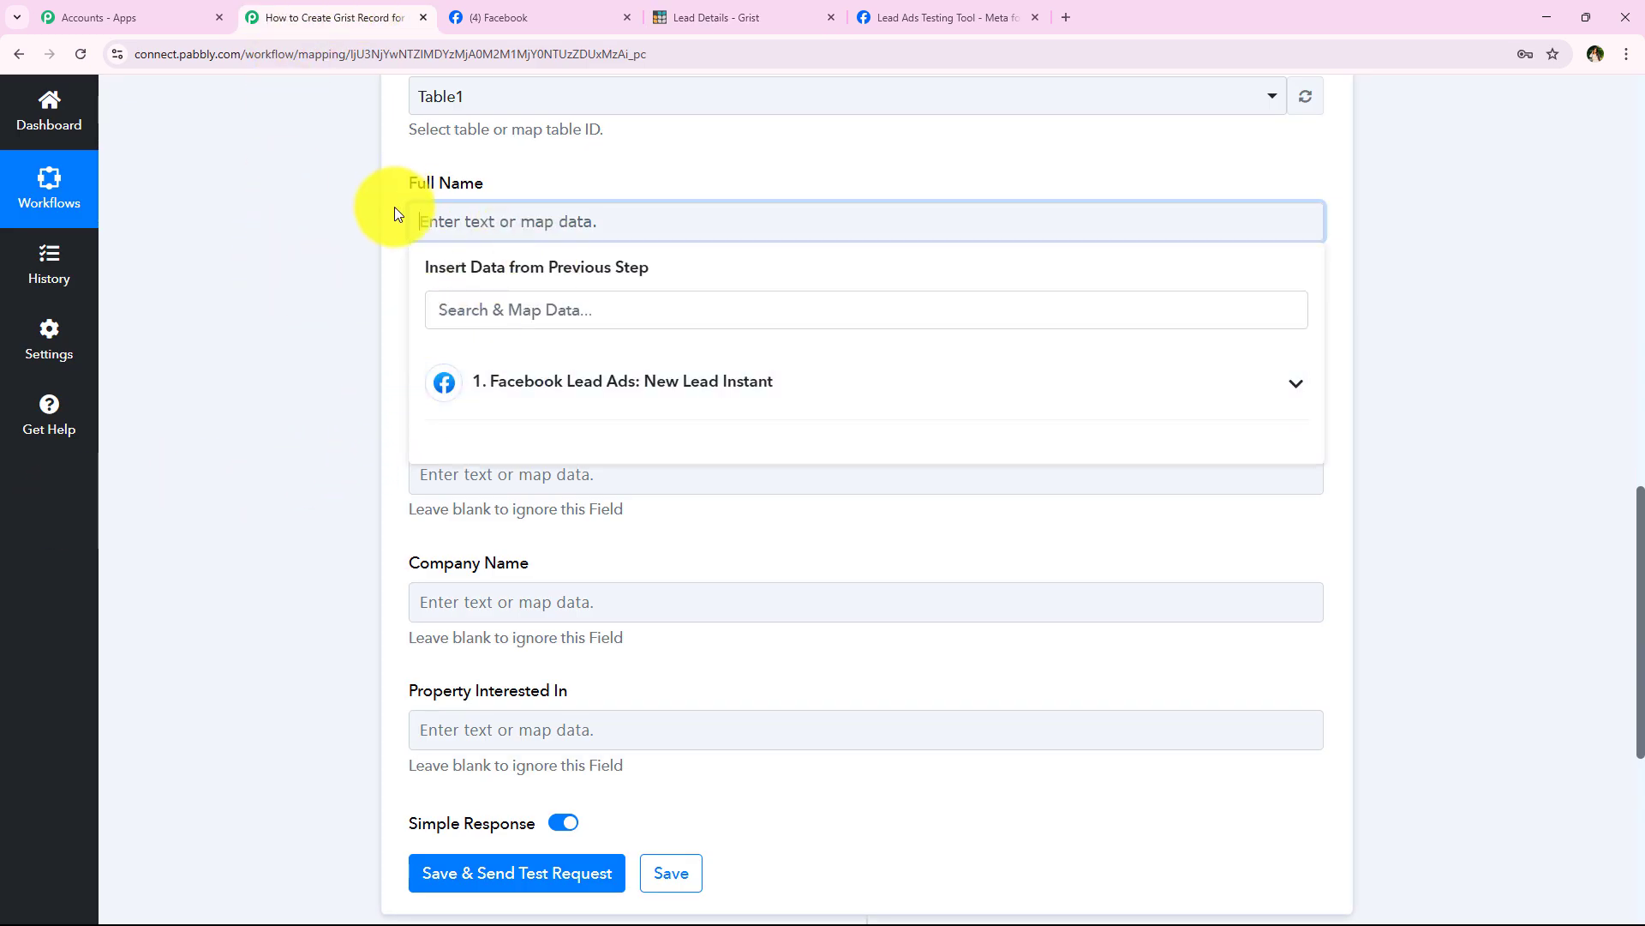
left_click(516, 367)
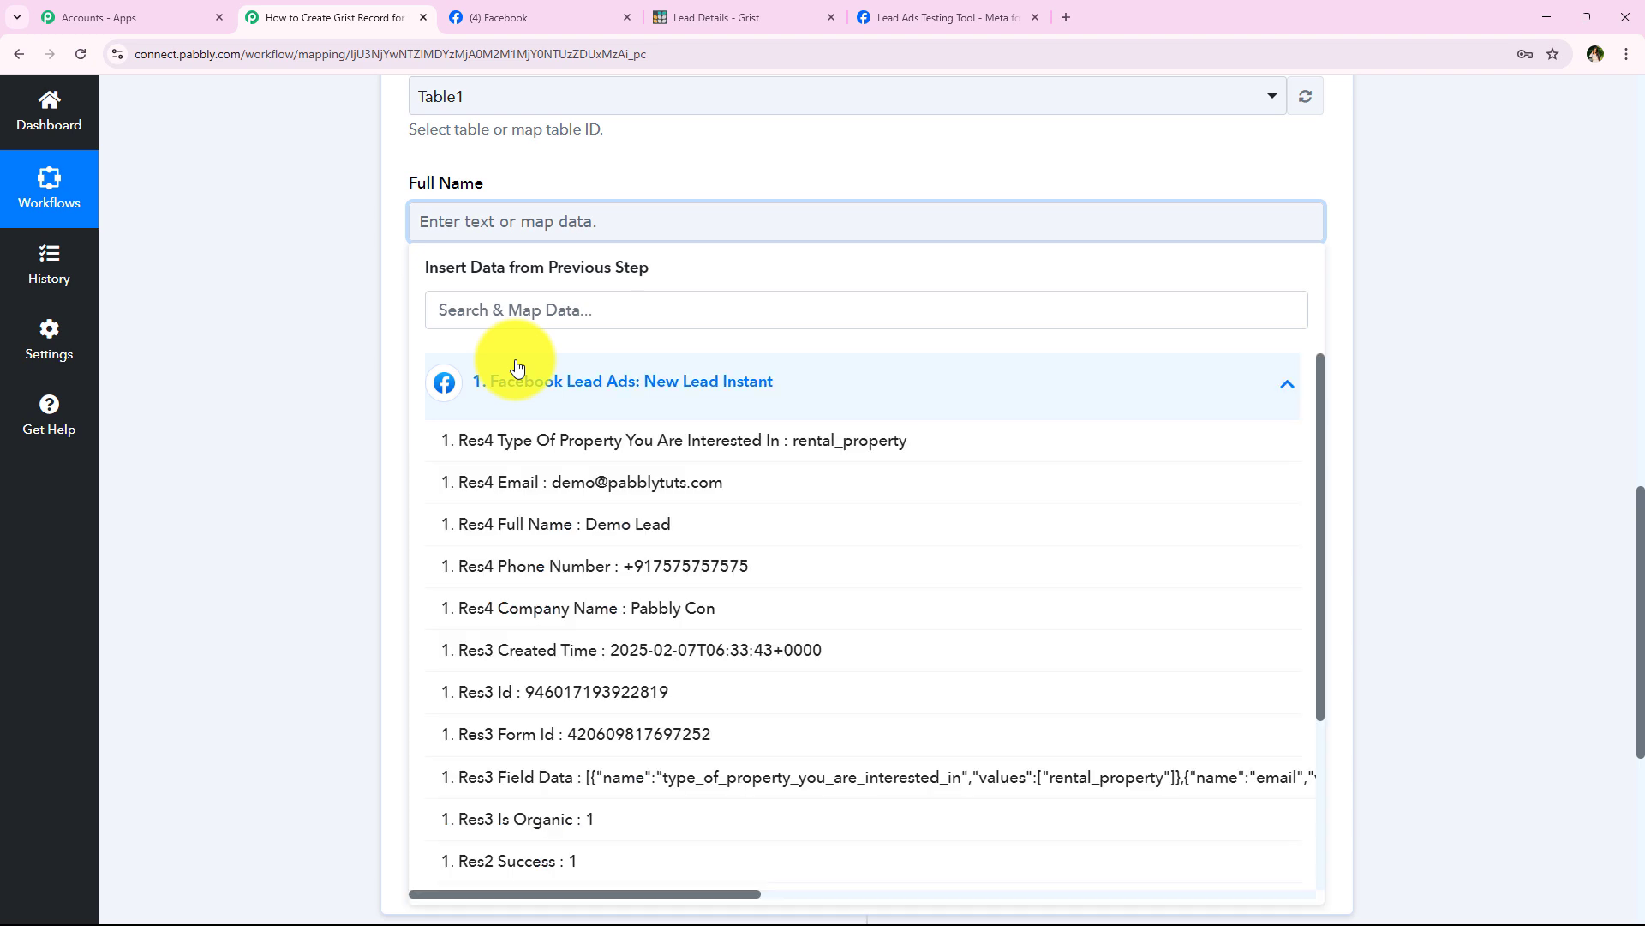
left_click(517, 367)
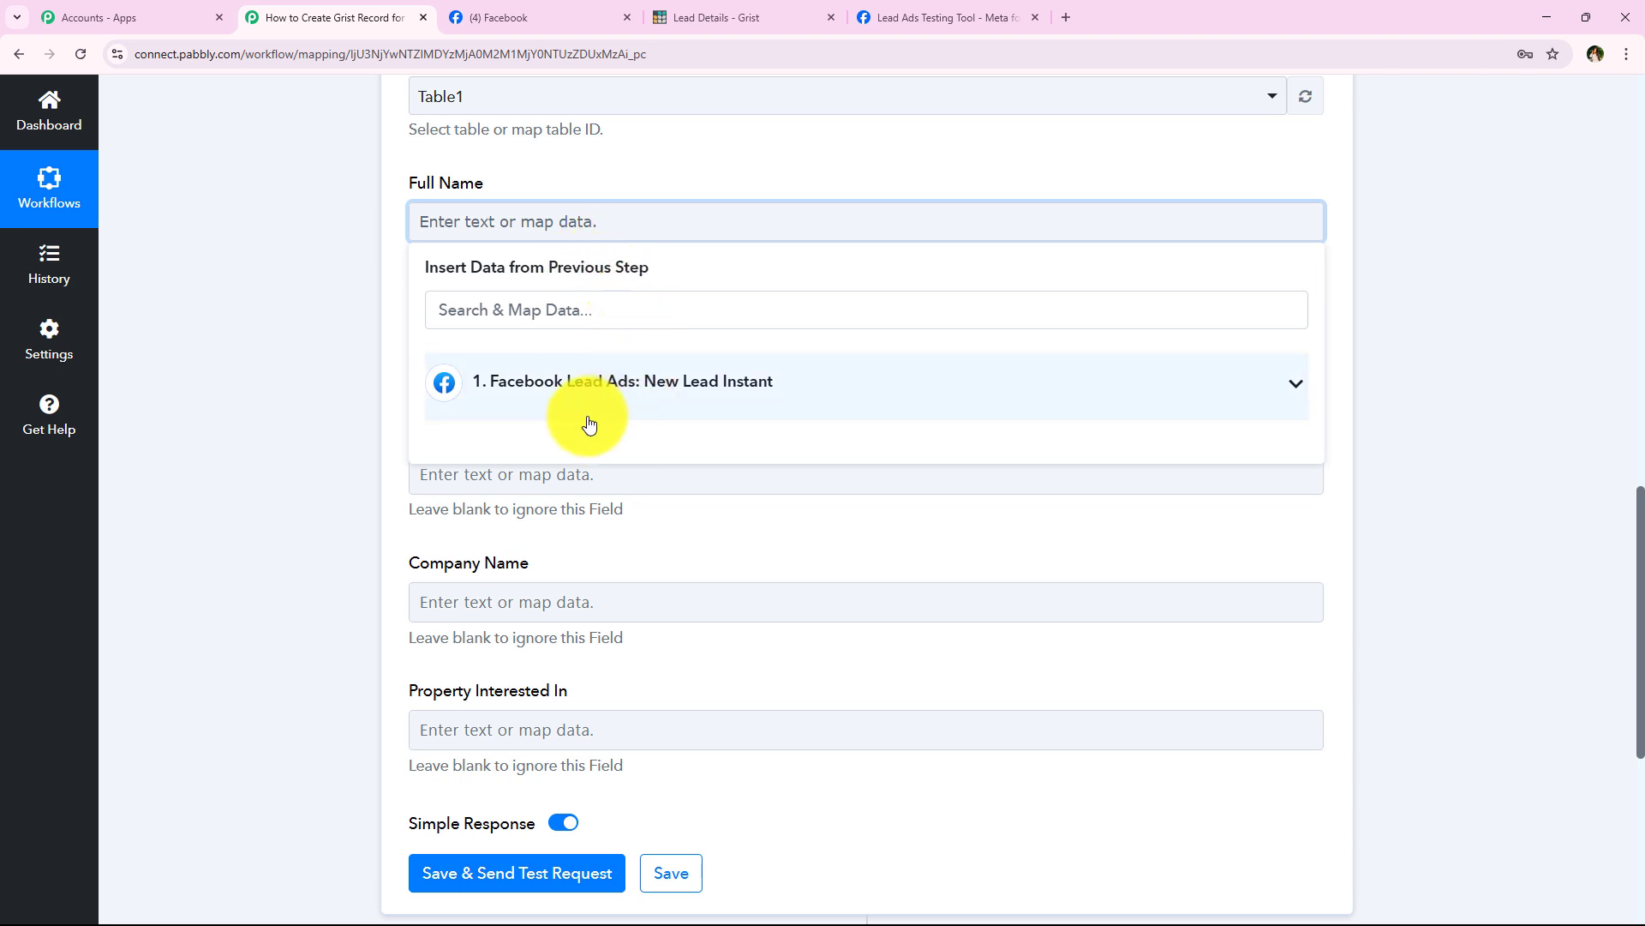
left_click(562, 397)
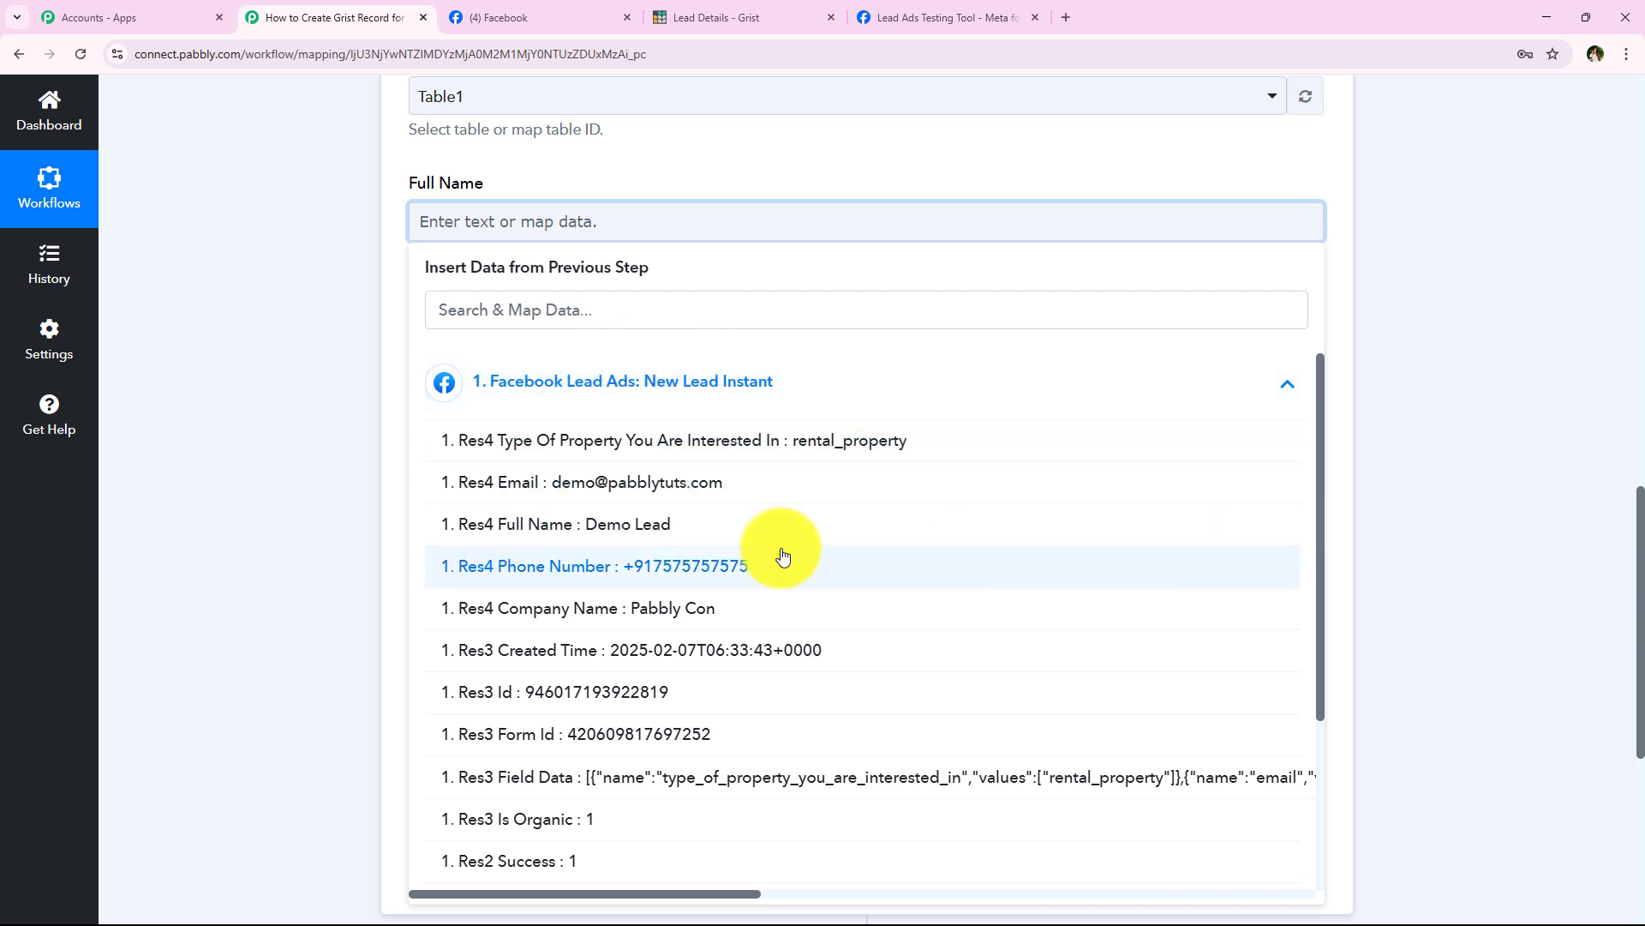
left_click(697, 377)
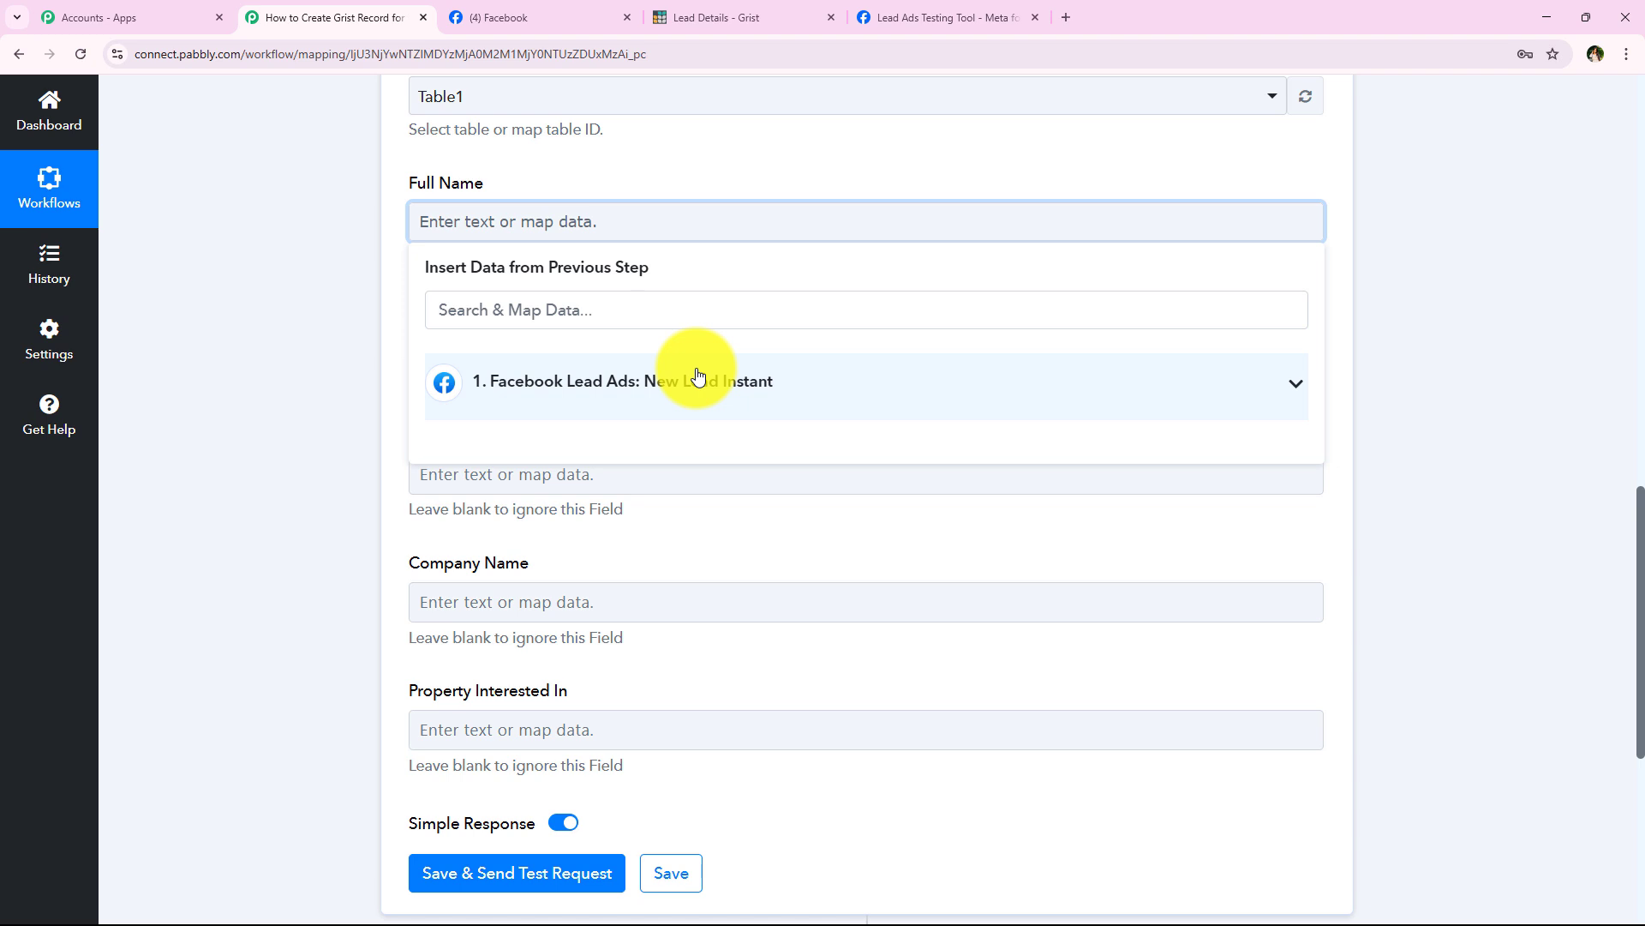
left_click(275, 294)
Step: Replace the hand-typed 'Demo Lead' with the mapped Res4 Full Name lead value
left_click(605, 230)
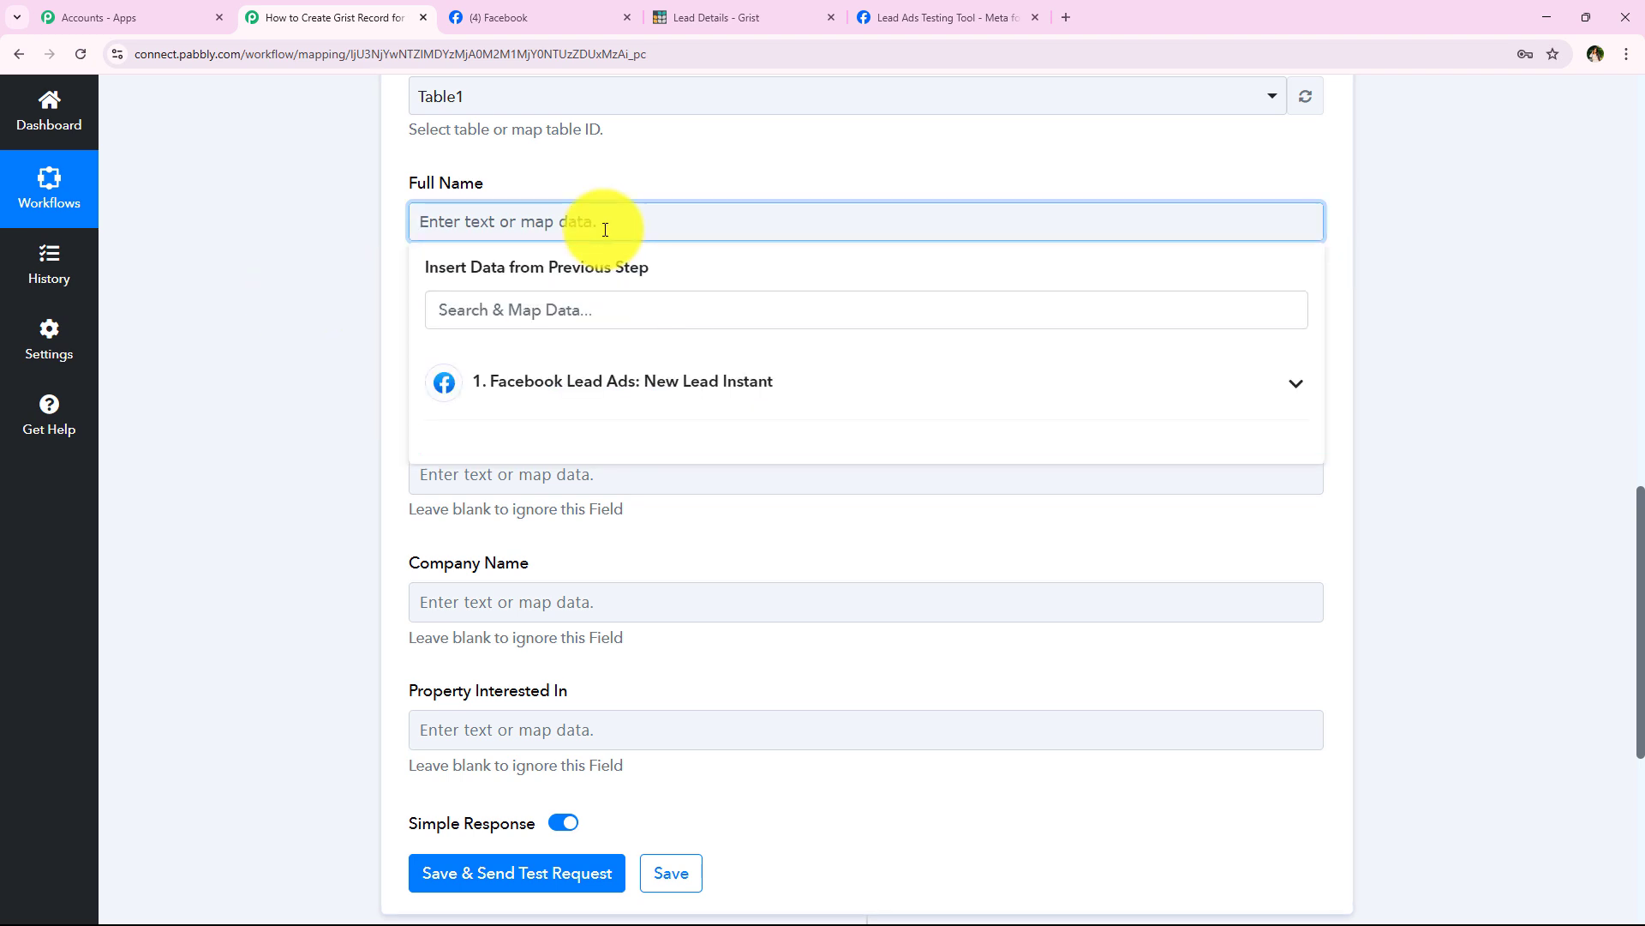
type("Demo Lead")
key("BackSpace")
key("BackSpace")
key("BackSpace")
key("BackSpace")
key("BackSpace")
key("BackSpace")
key("BackSpace")
key("BackSpace")
key("BackSpace")
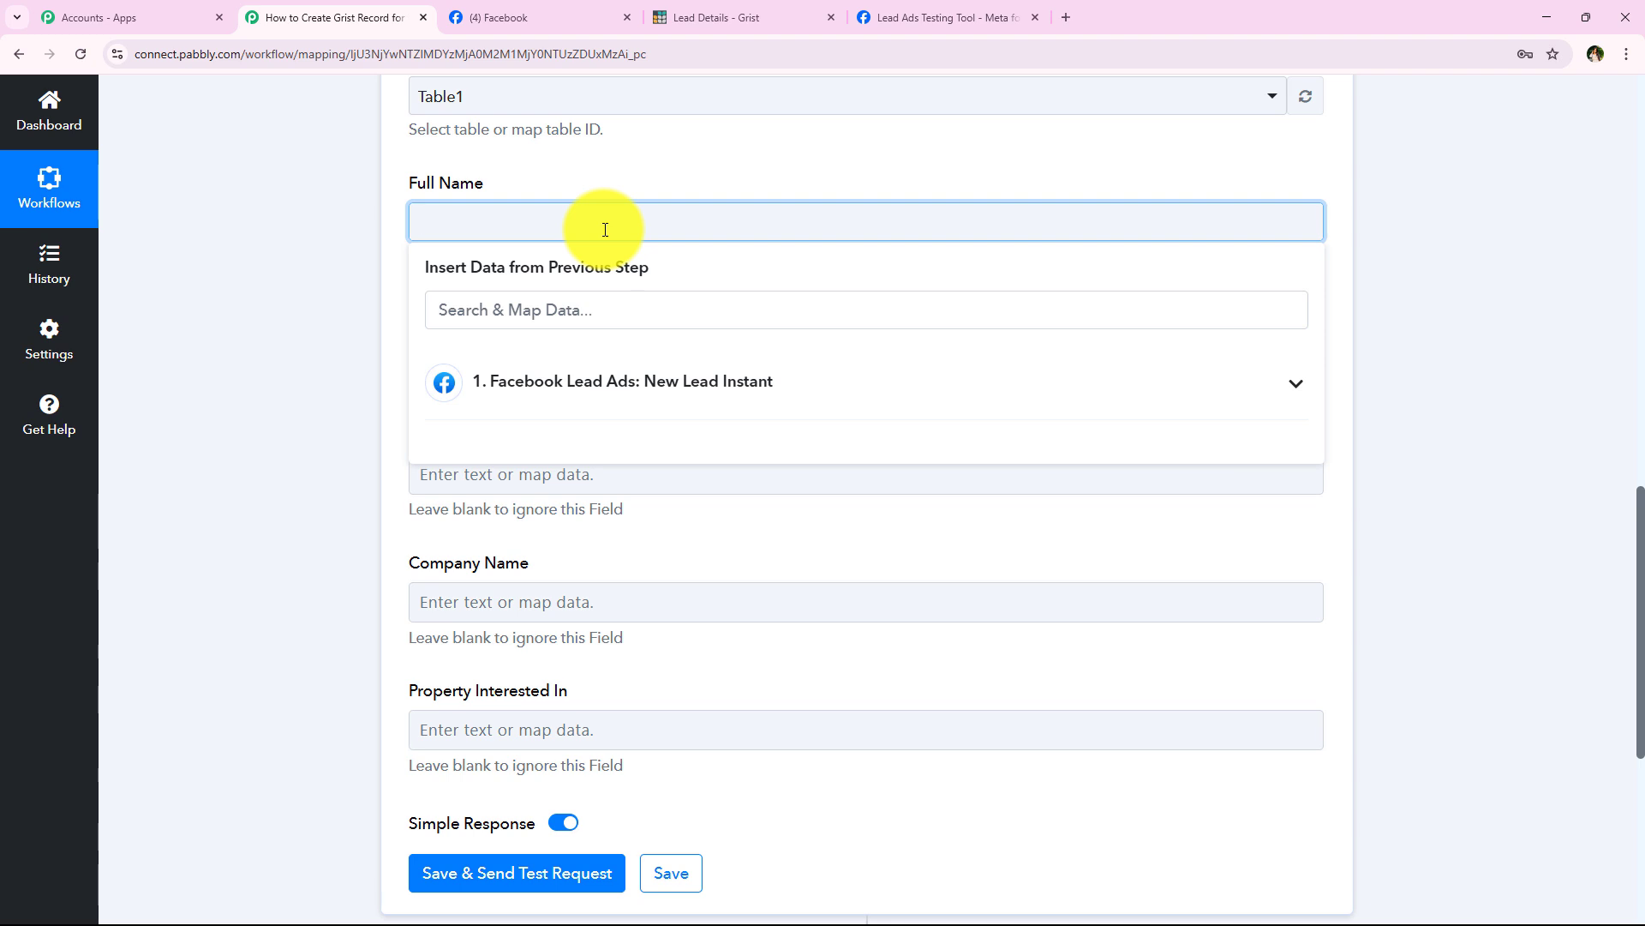
left_click(641, 386)
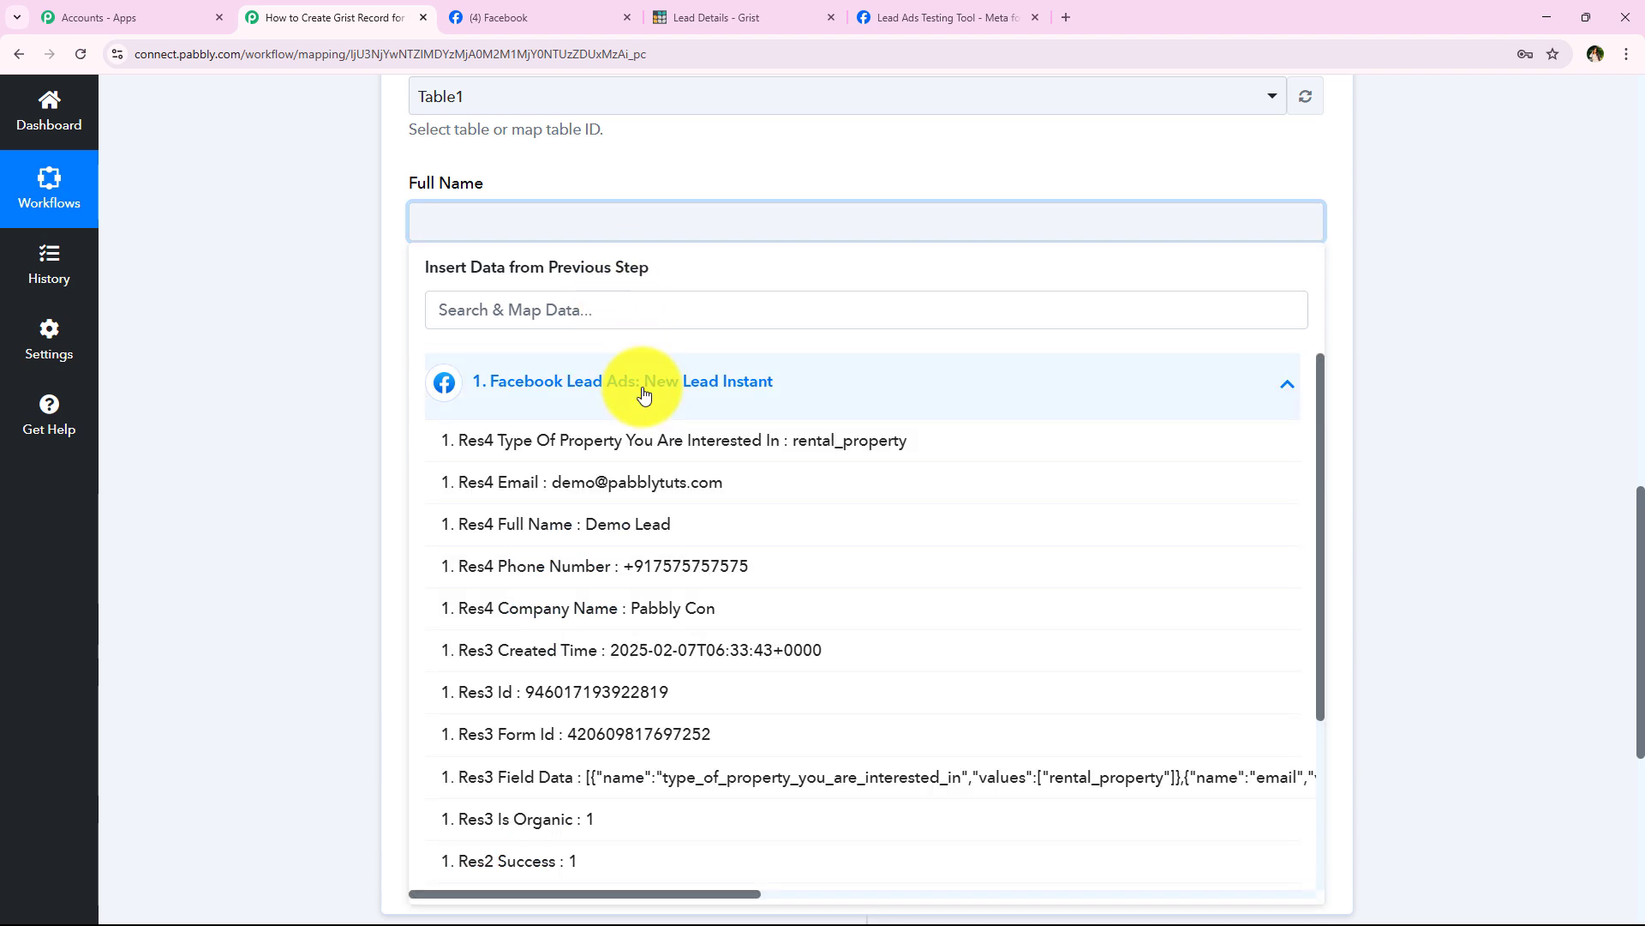
left_click(519, 378)
left_click(518, 378)
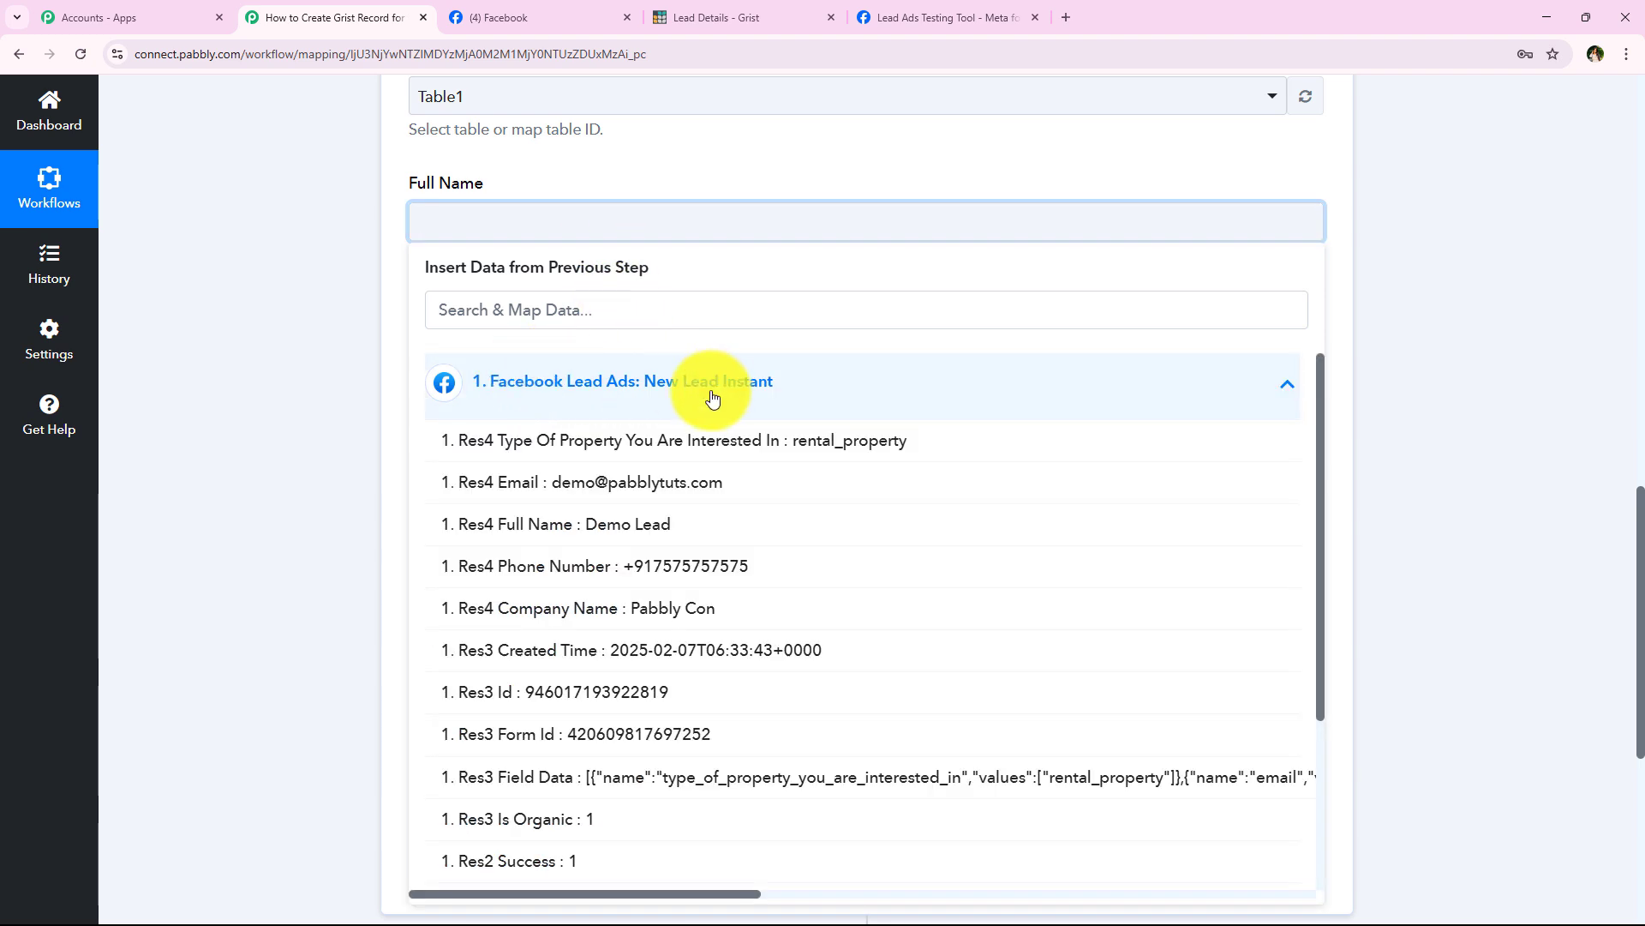
left_click(690, 526)
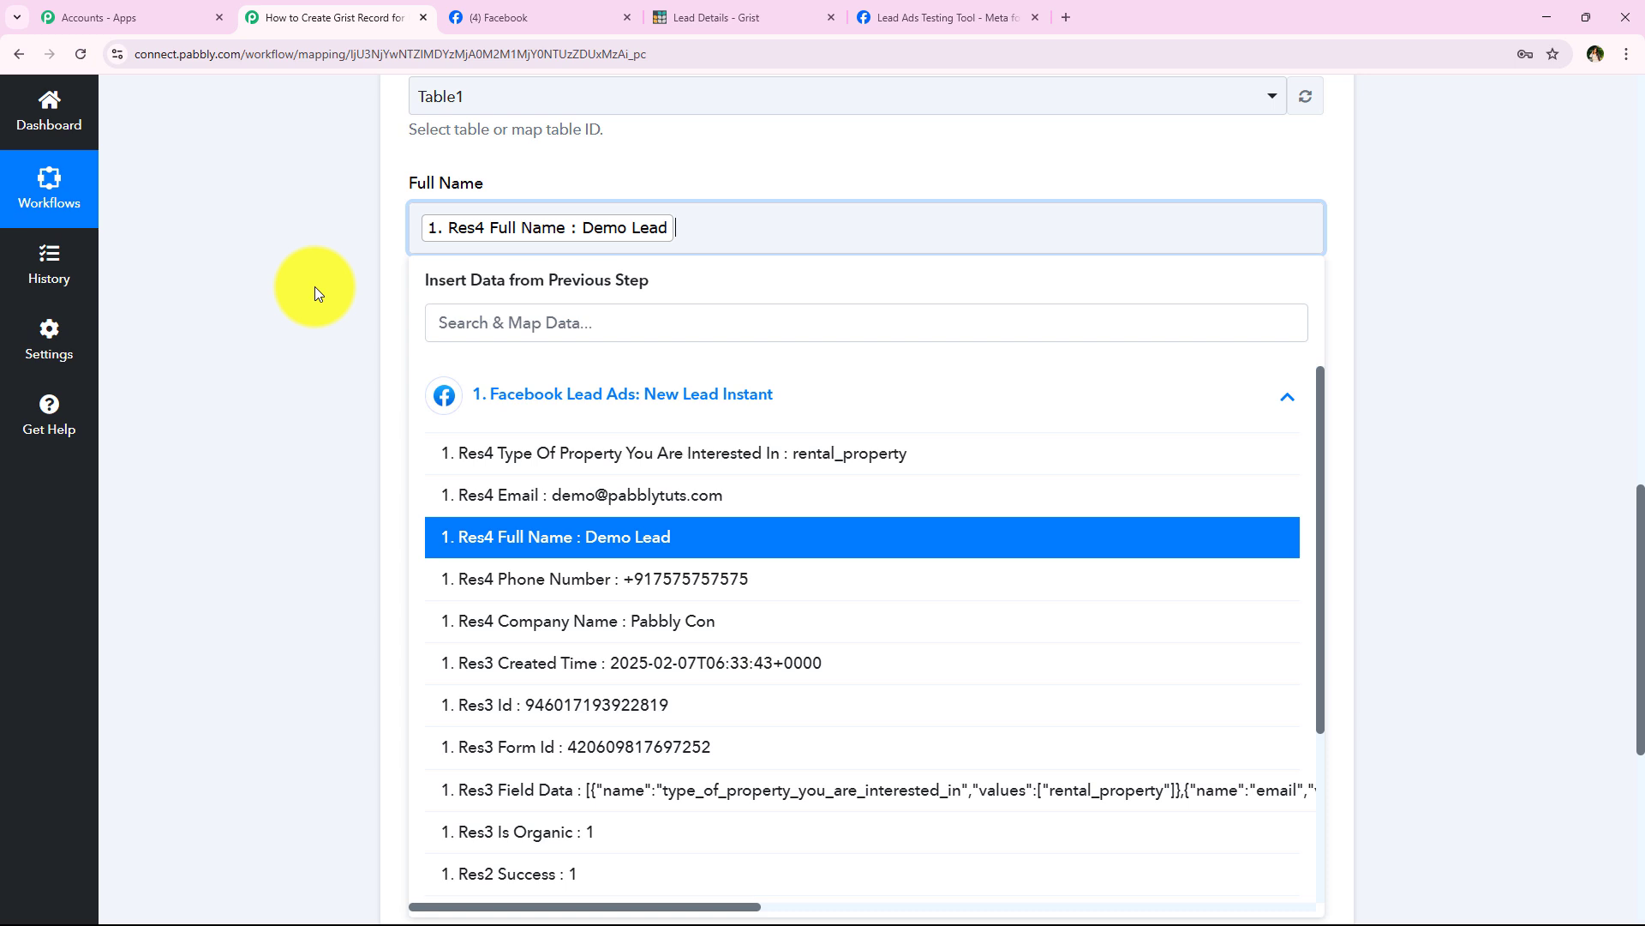
Step: Map Email and Phone Number to the lead's Res4 values, searching 'ema' and '+9'
left_click(315, 292)
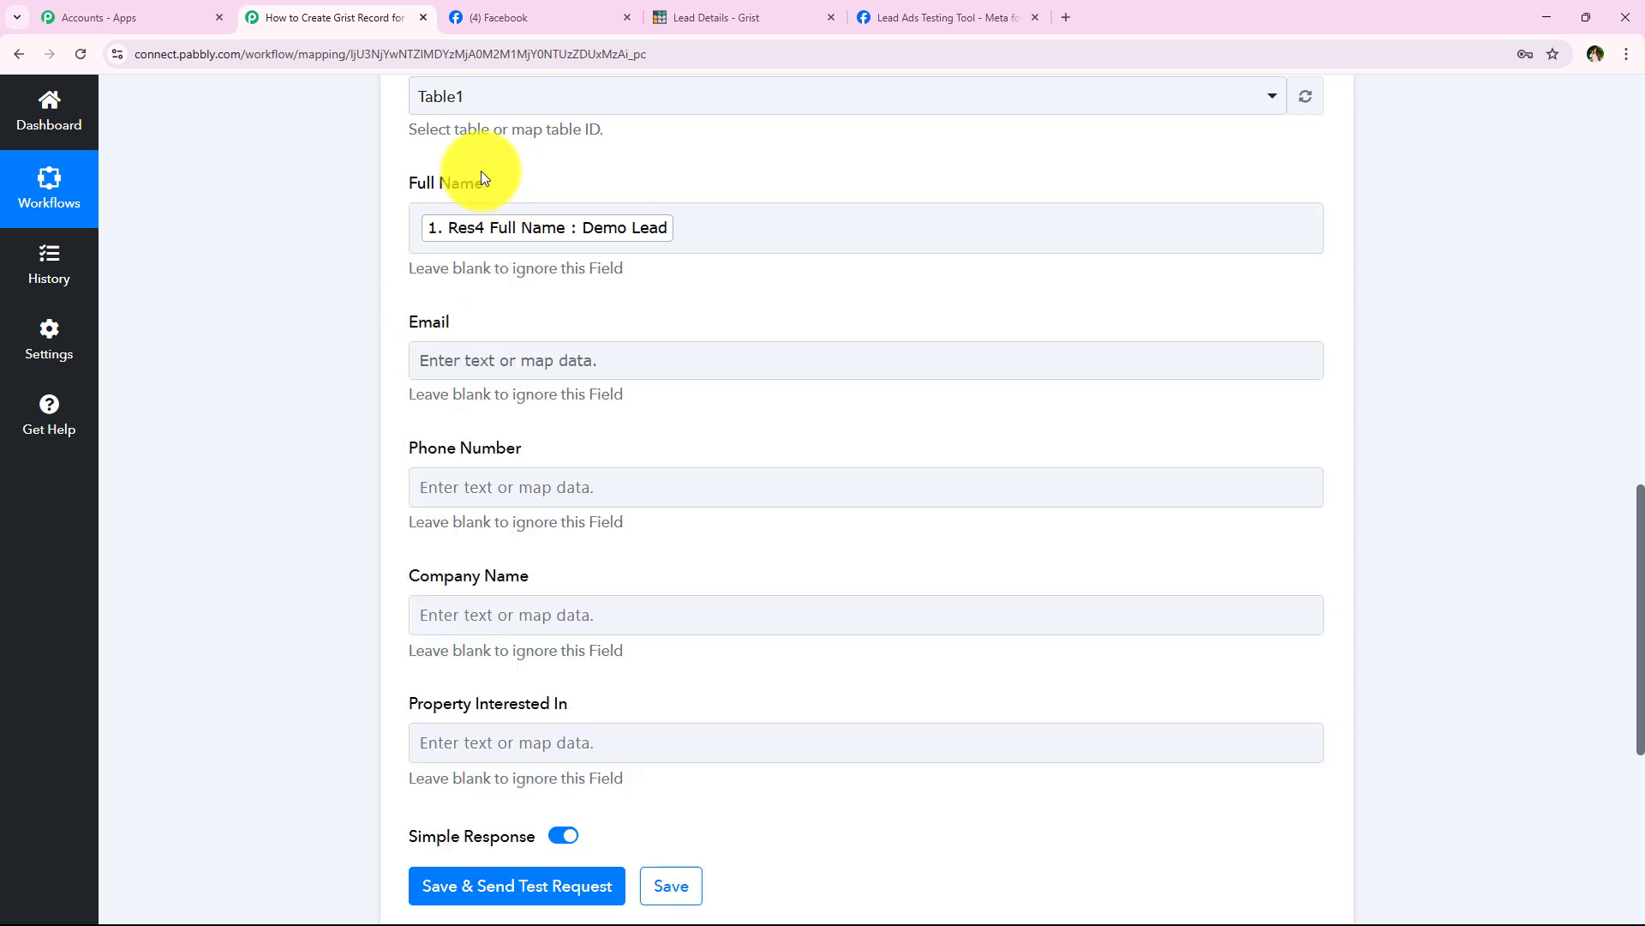
left_click(477, 360)
left_click(498, 447)
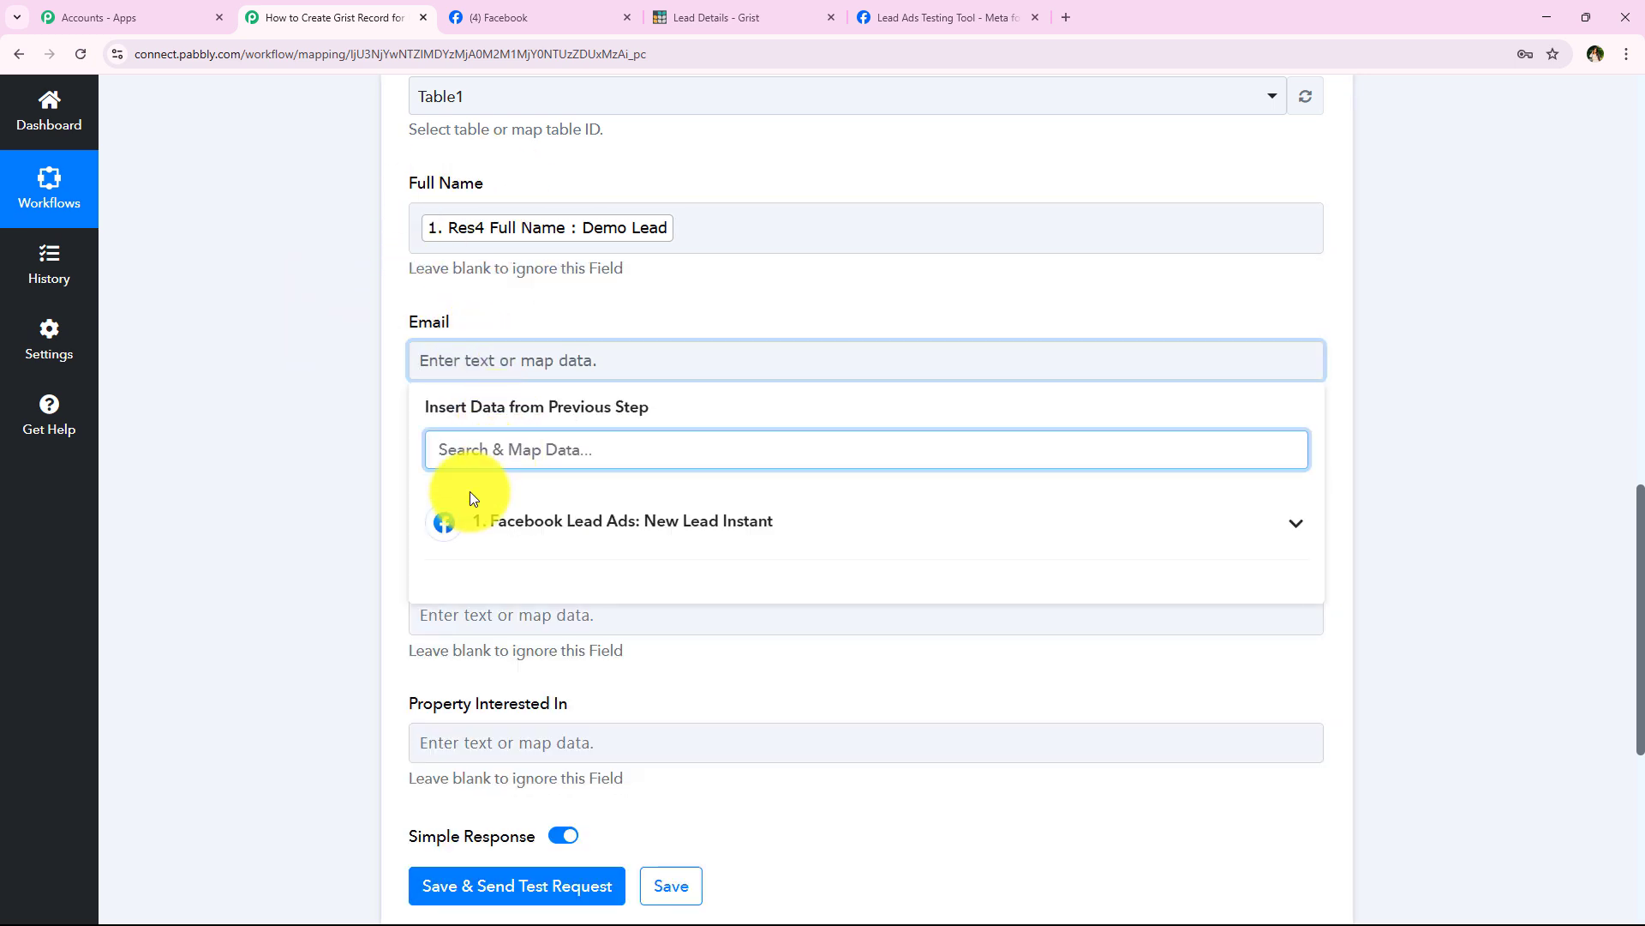
type("ema")
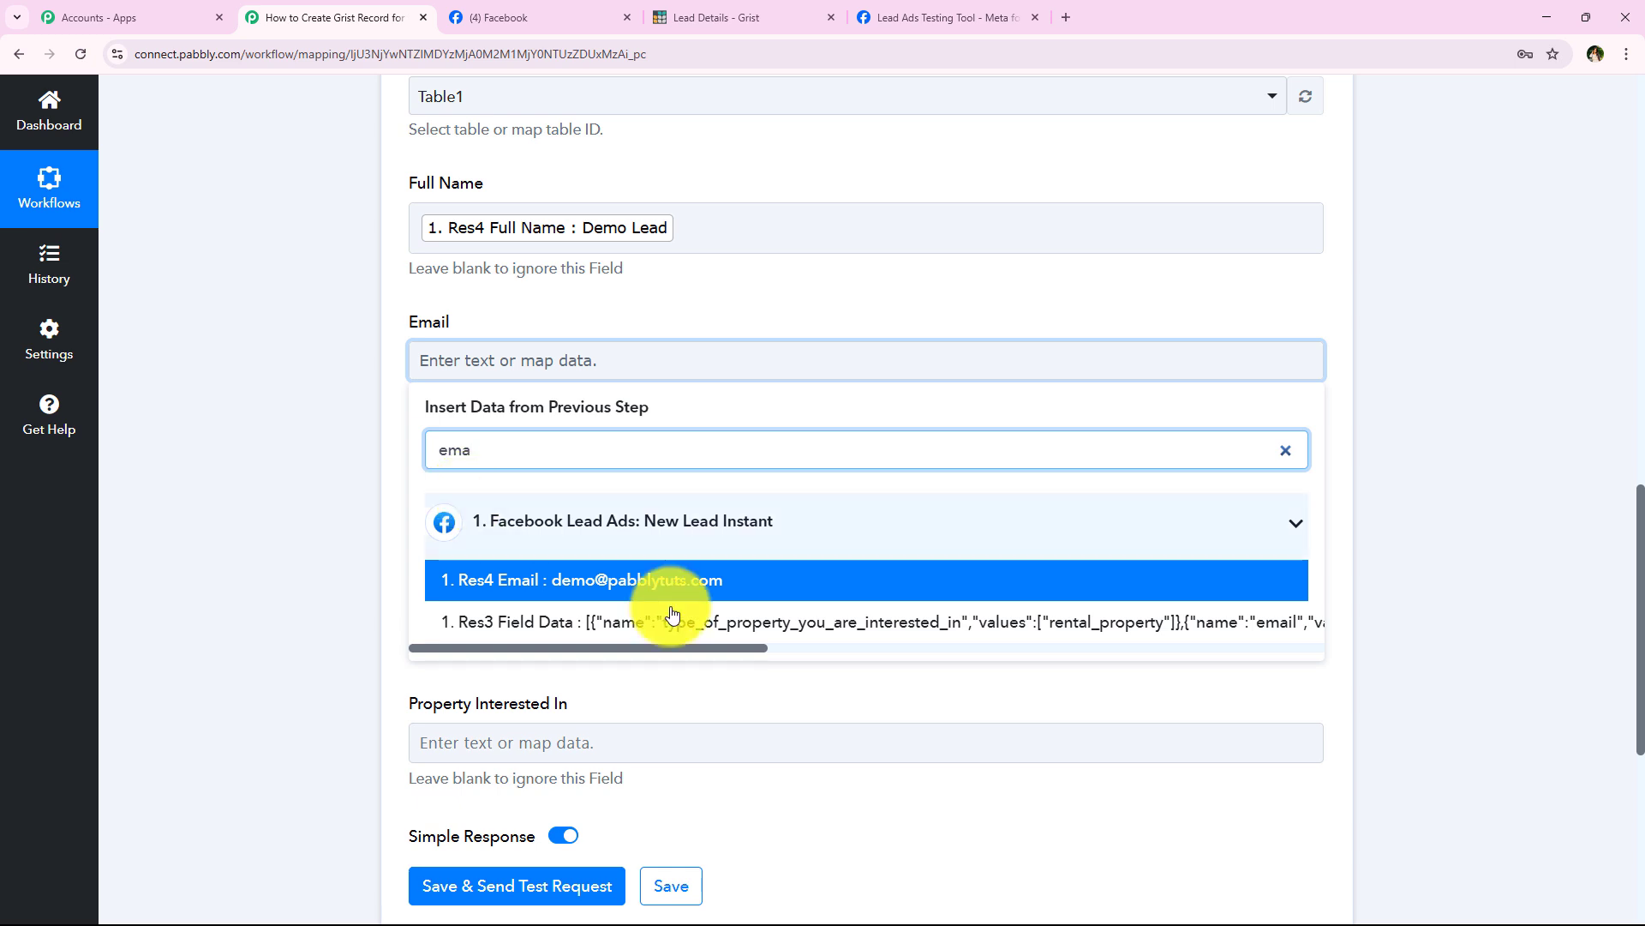
left_click(564, 591)
left_click(466, 497)
left_click(516, 571)
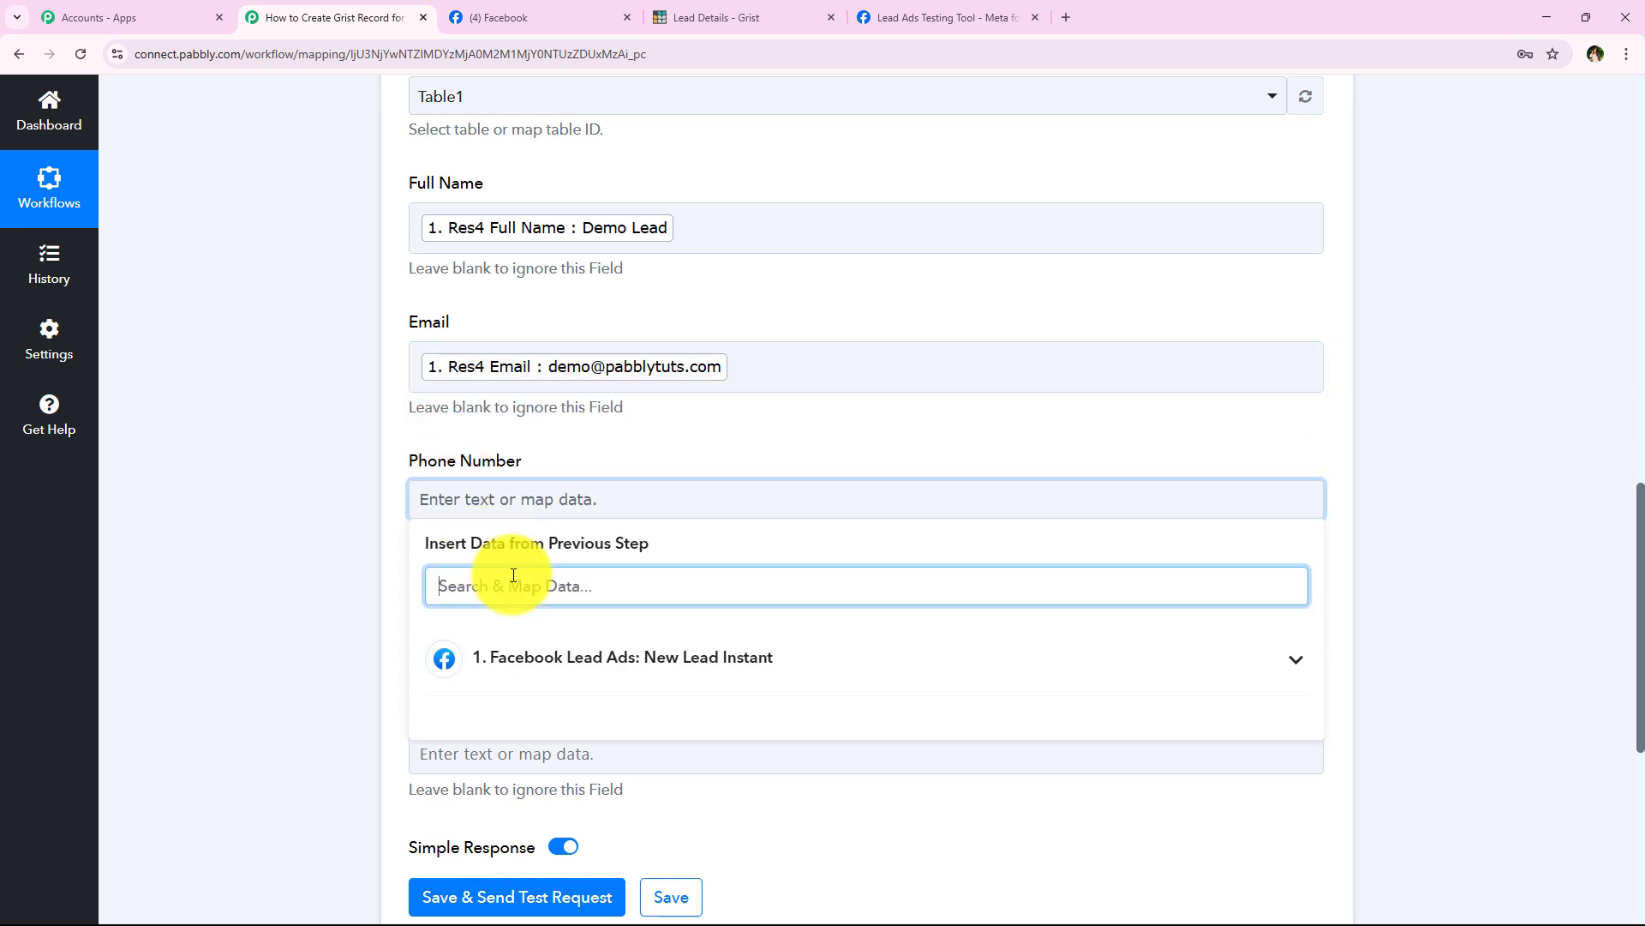
type("+9")
left_click(600, 718)
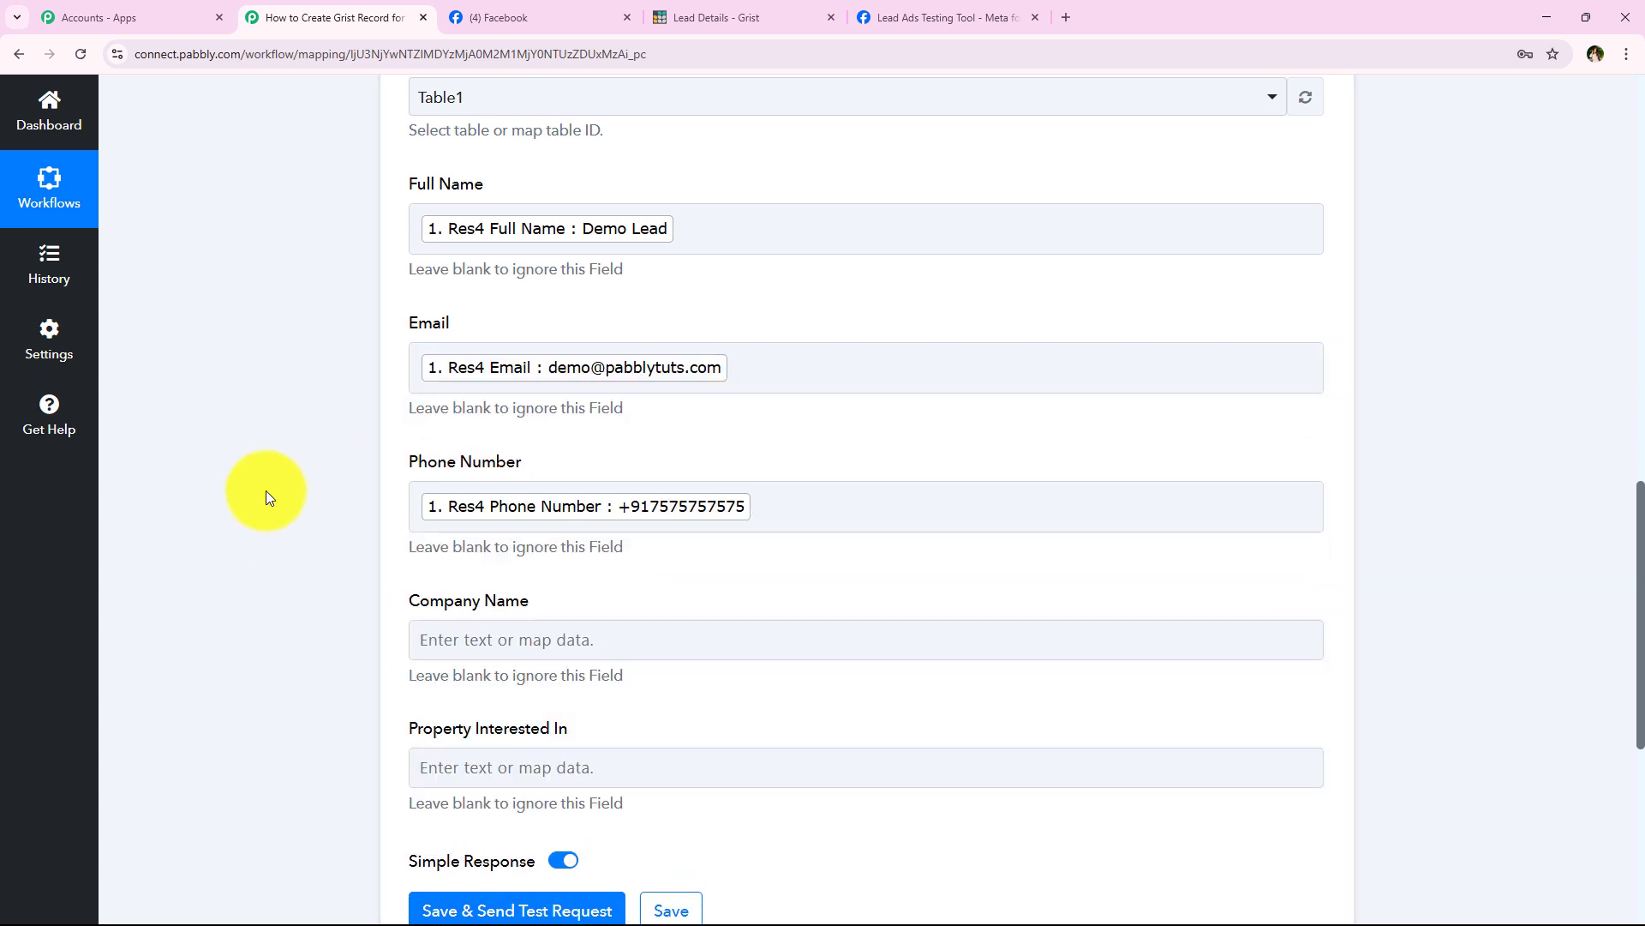
Step: Map Company Name and Property Interested In to the lead's Res4 values, searching 'com' and 'pr'
scroll(372, 475, "down", 2)
left_click(454, 470)
left_click(506, 559)
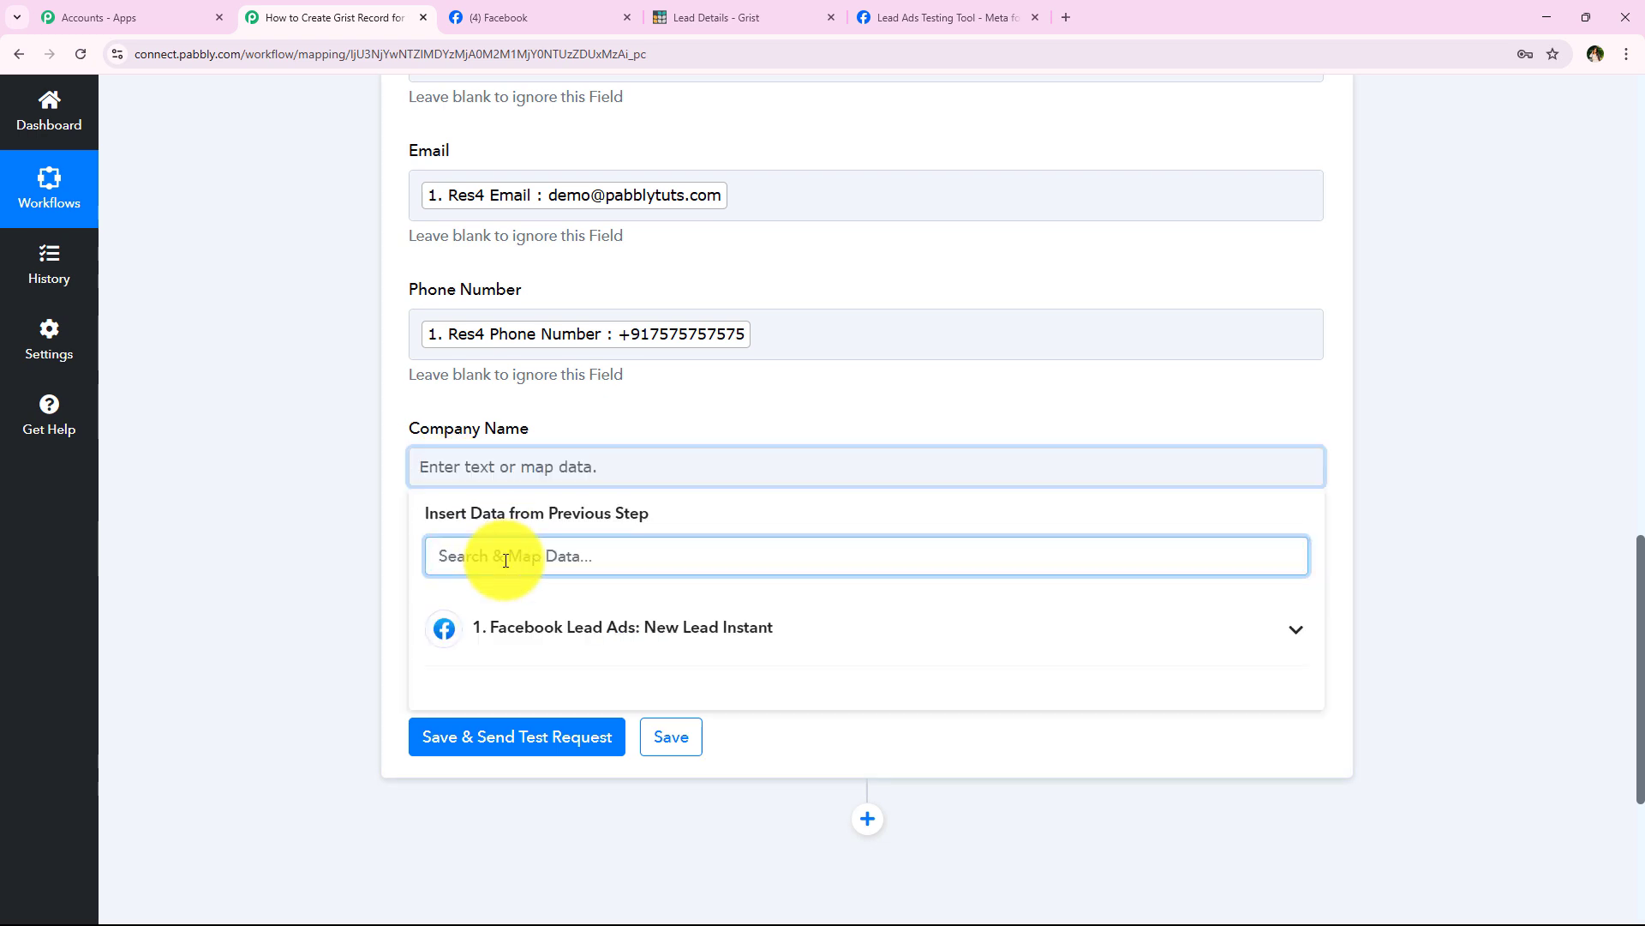
type("com")
left_click(694, 735)
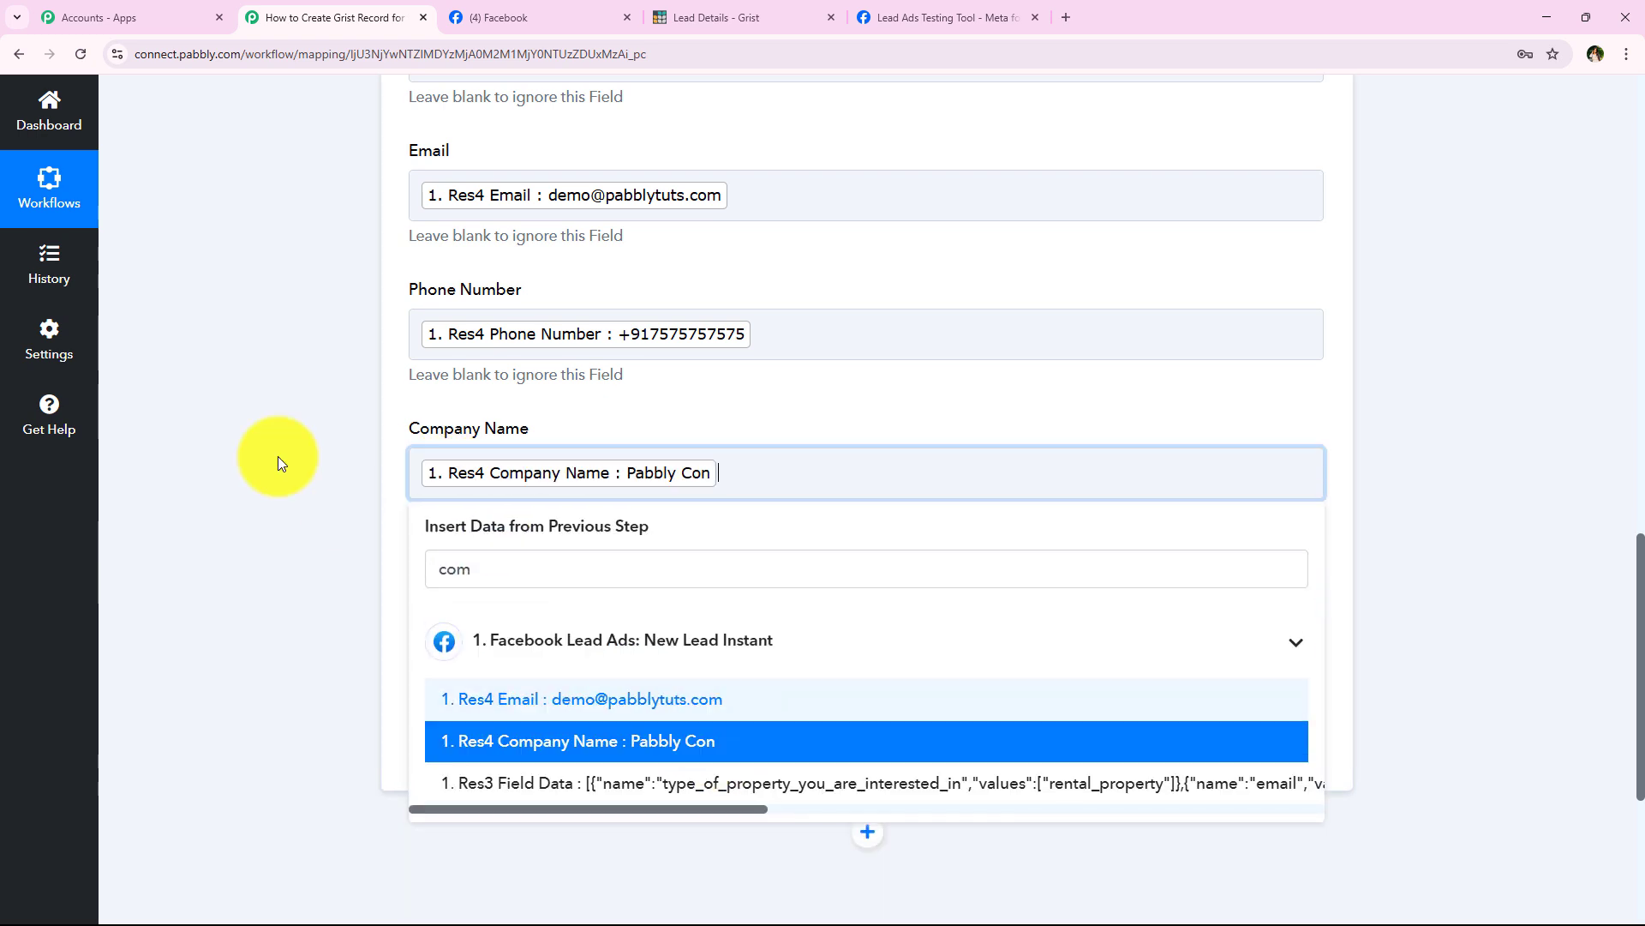
left_click(470, 600)
left_click(531, 677)
type("p")
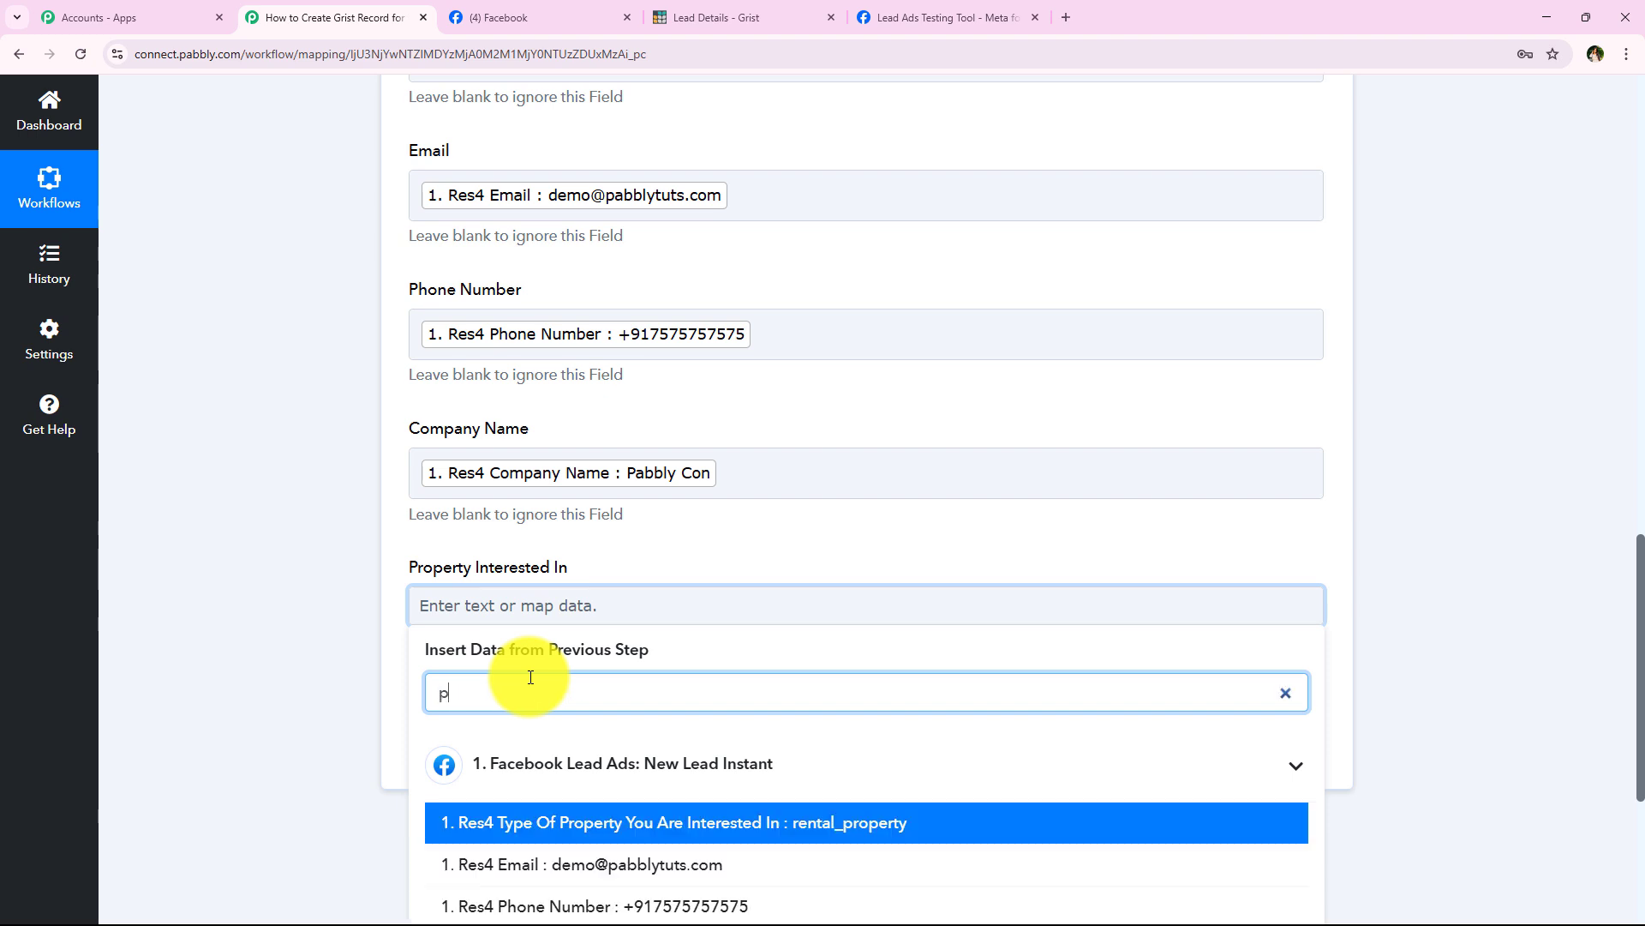
type("r")
left_click(923, 830)
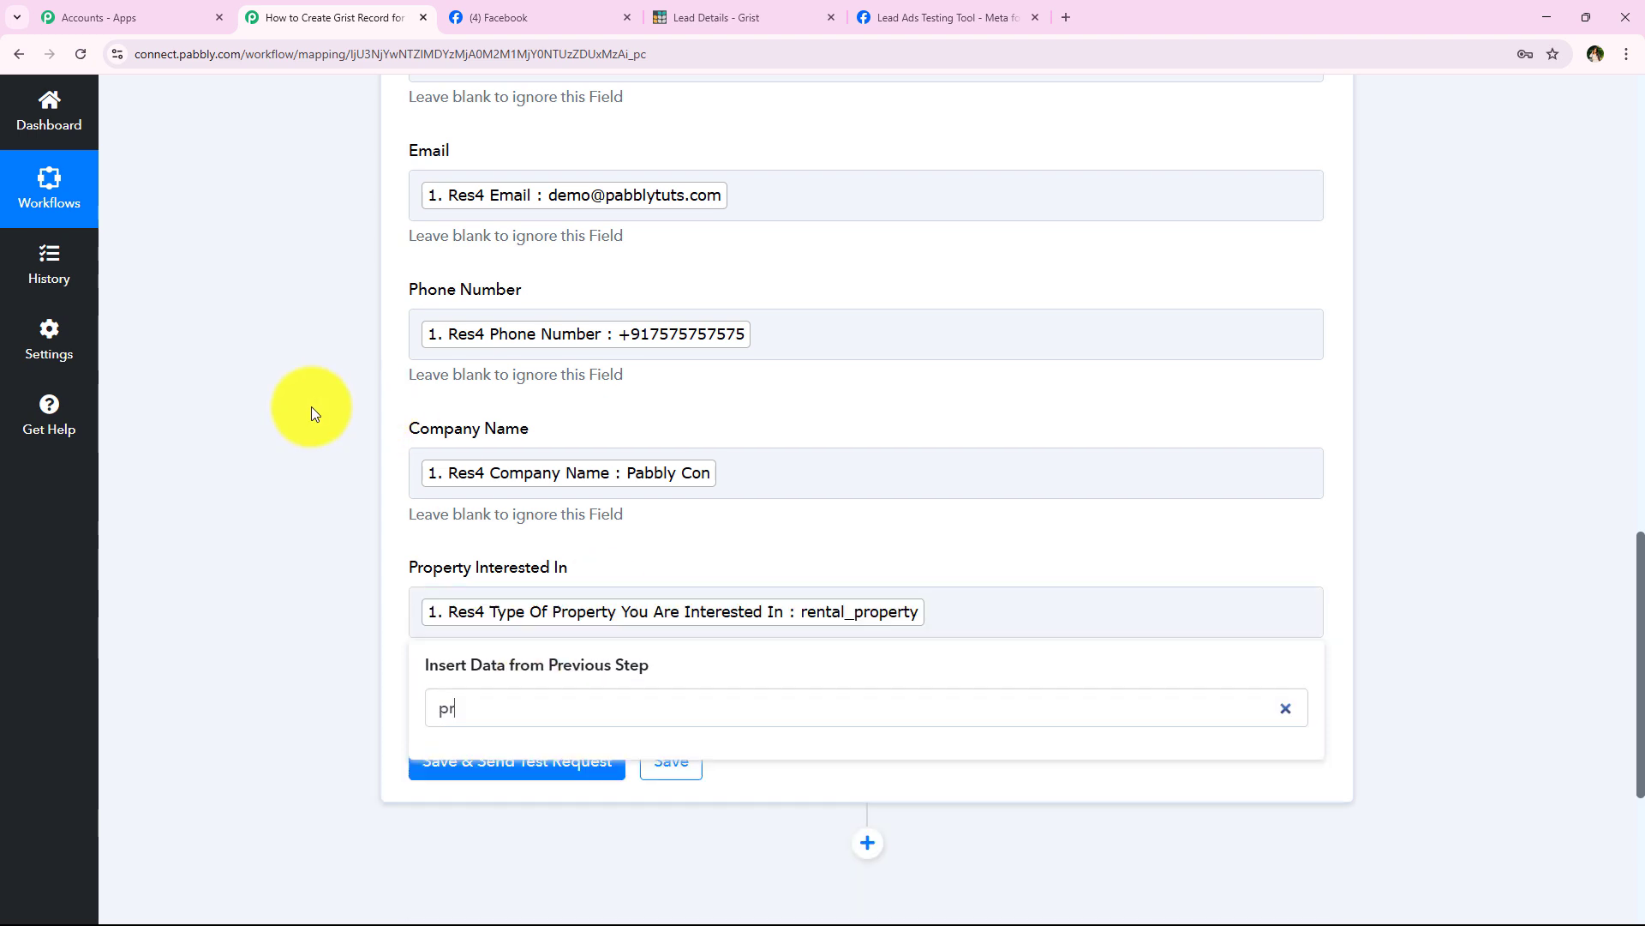
scroll(512, 250, "up", 1)
scroll(469, 137, "up", 1)
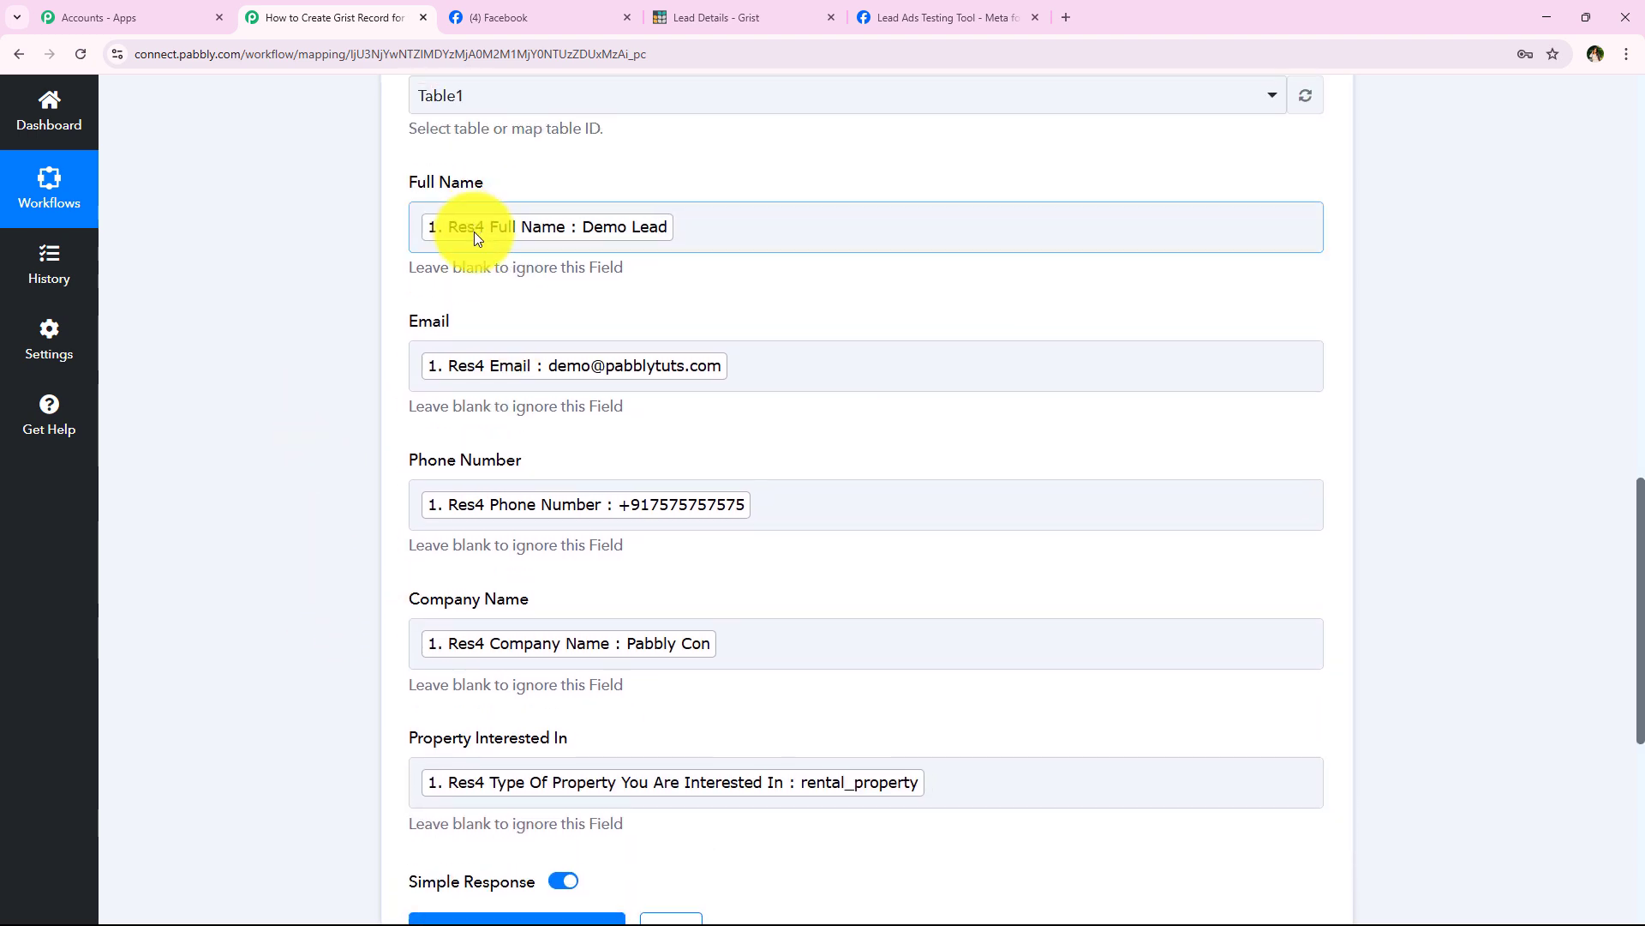
scroll(474, 231, "down", 6)
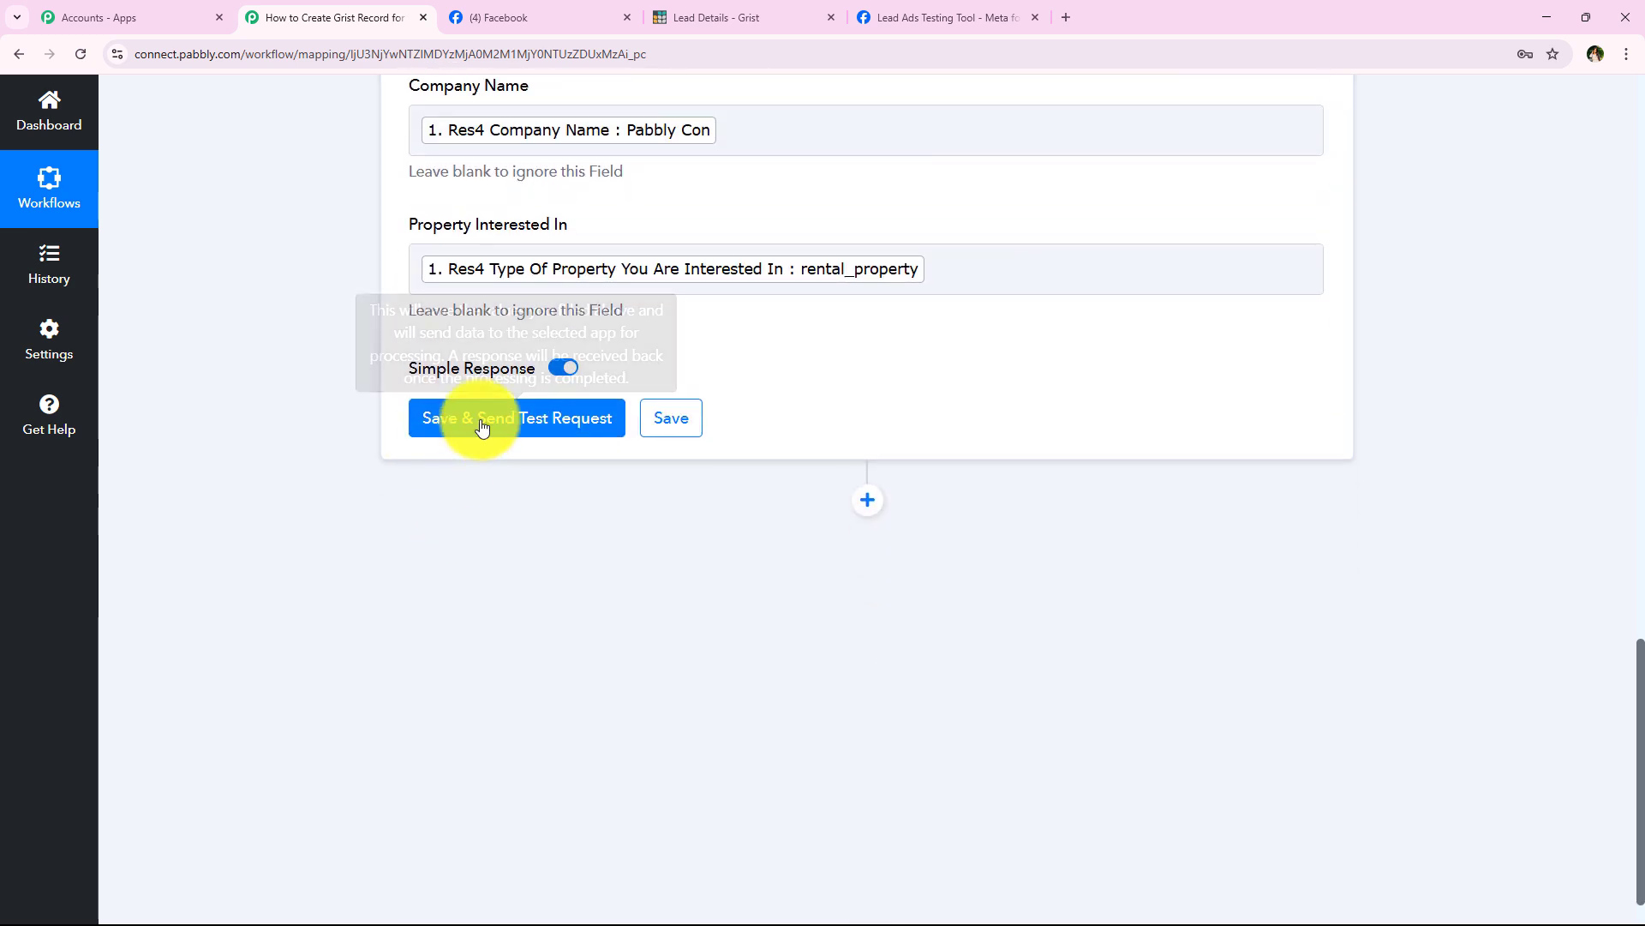
Step: Save and test the Grist Create Record action, getting record Id 5, then collapse its card
left_click(482, 427)
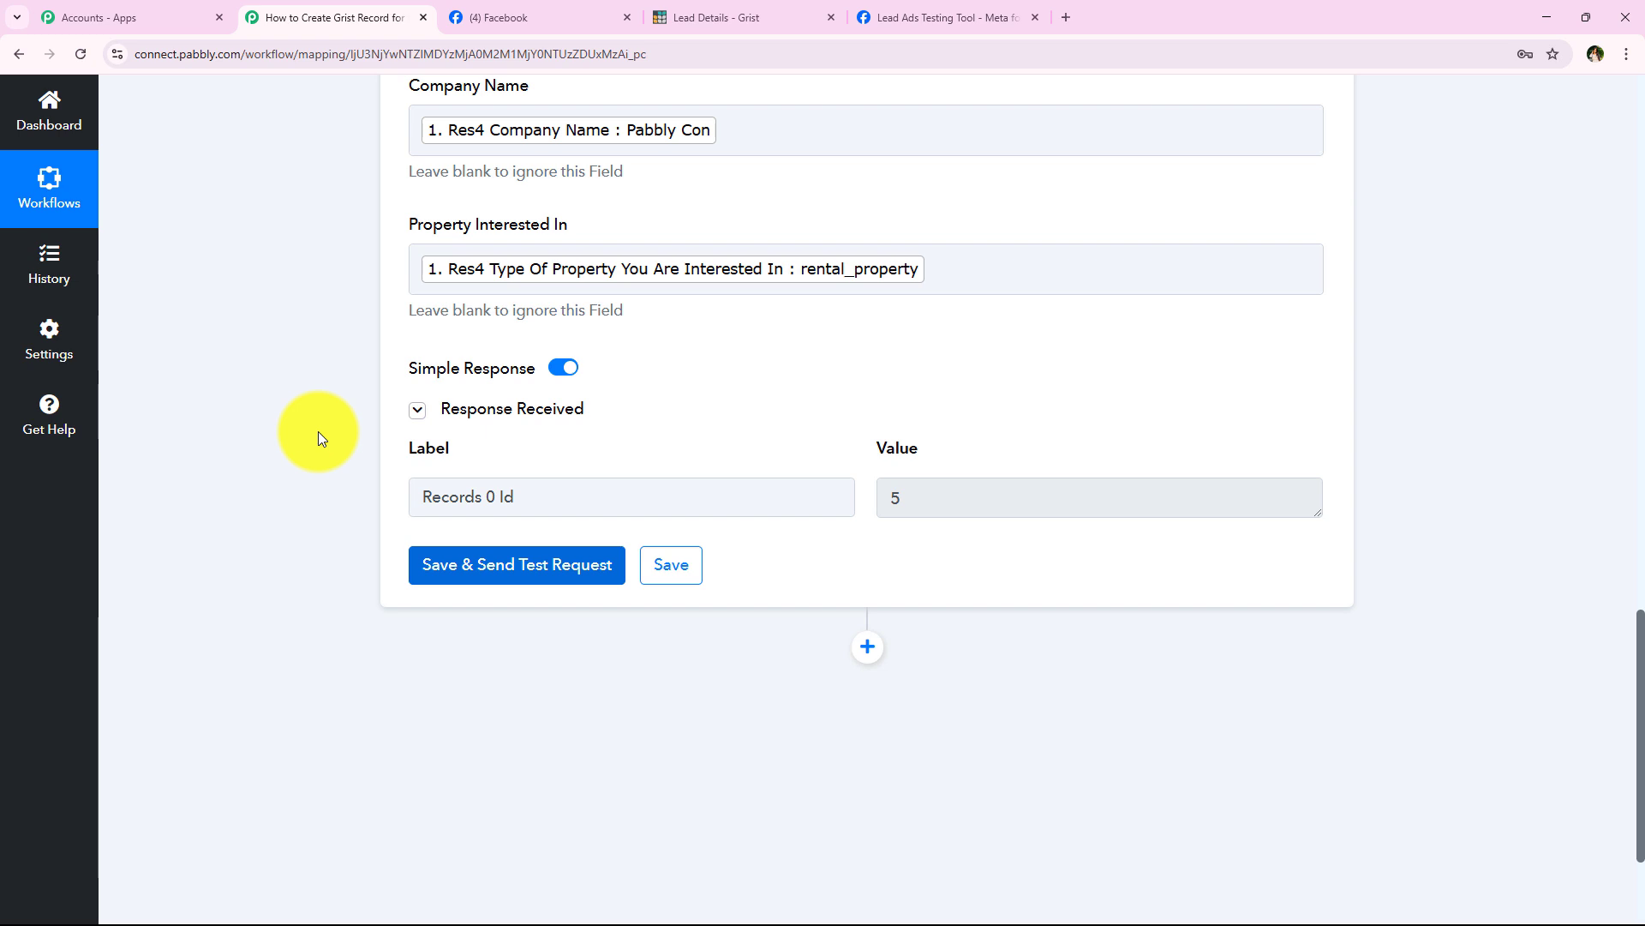
scroll(496, 660, "up", 3)
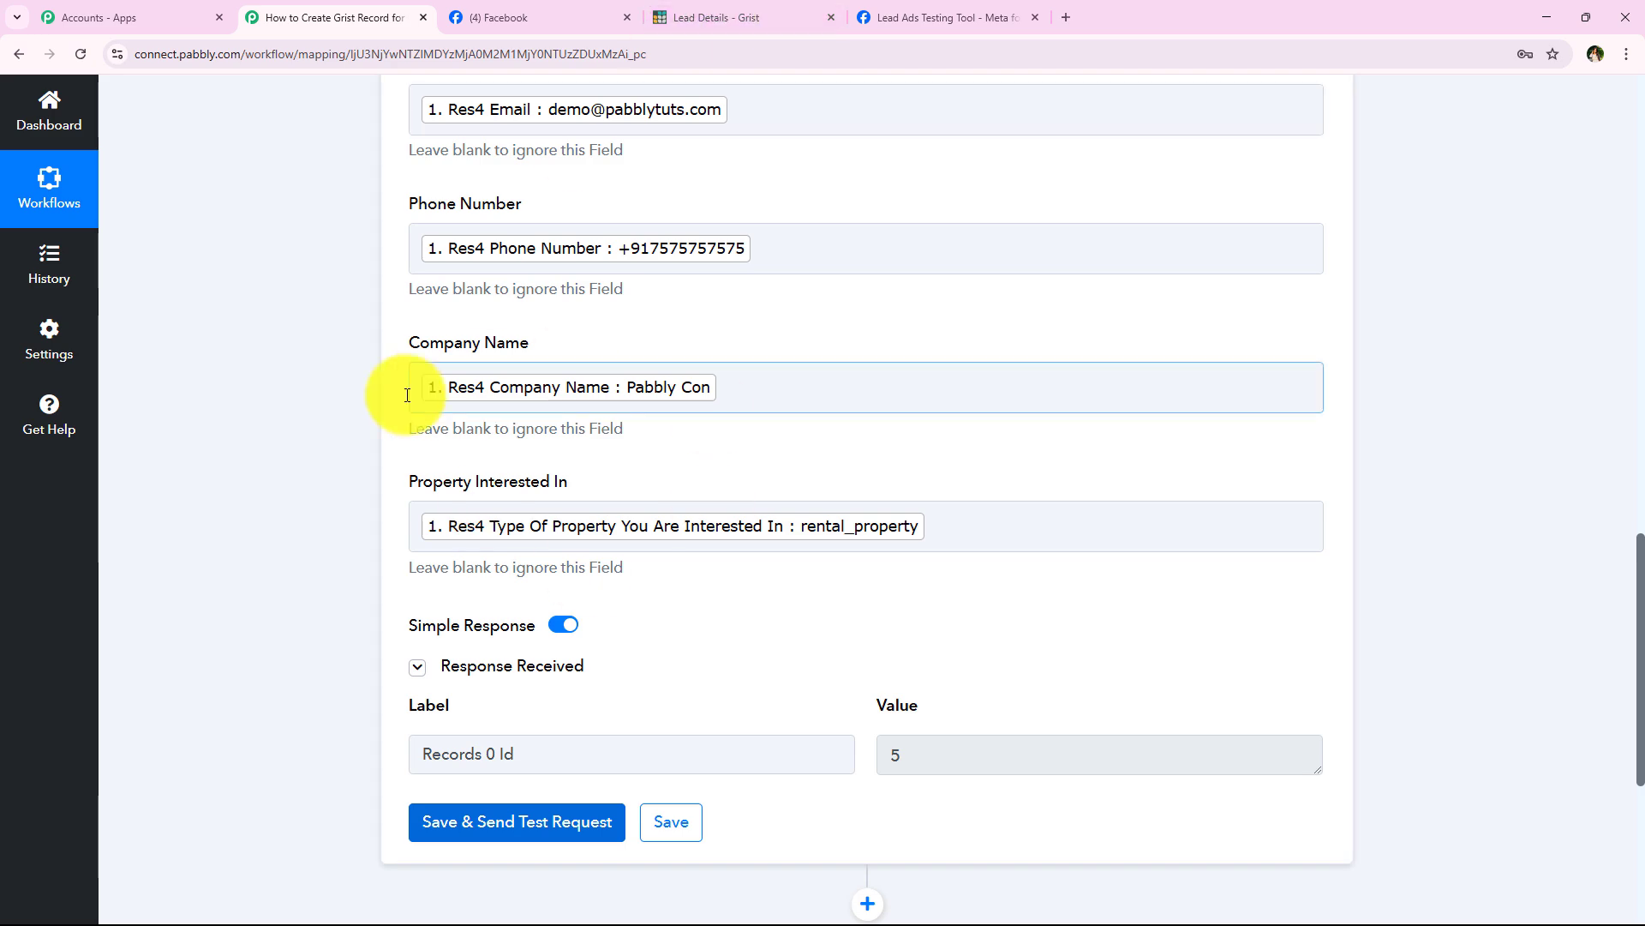
scroll(334, 514, "up", 7)
scroll(350, 312, "up", 9)
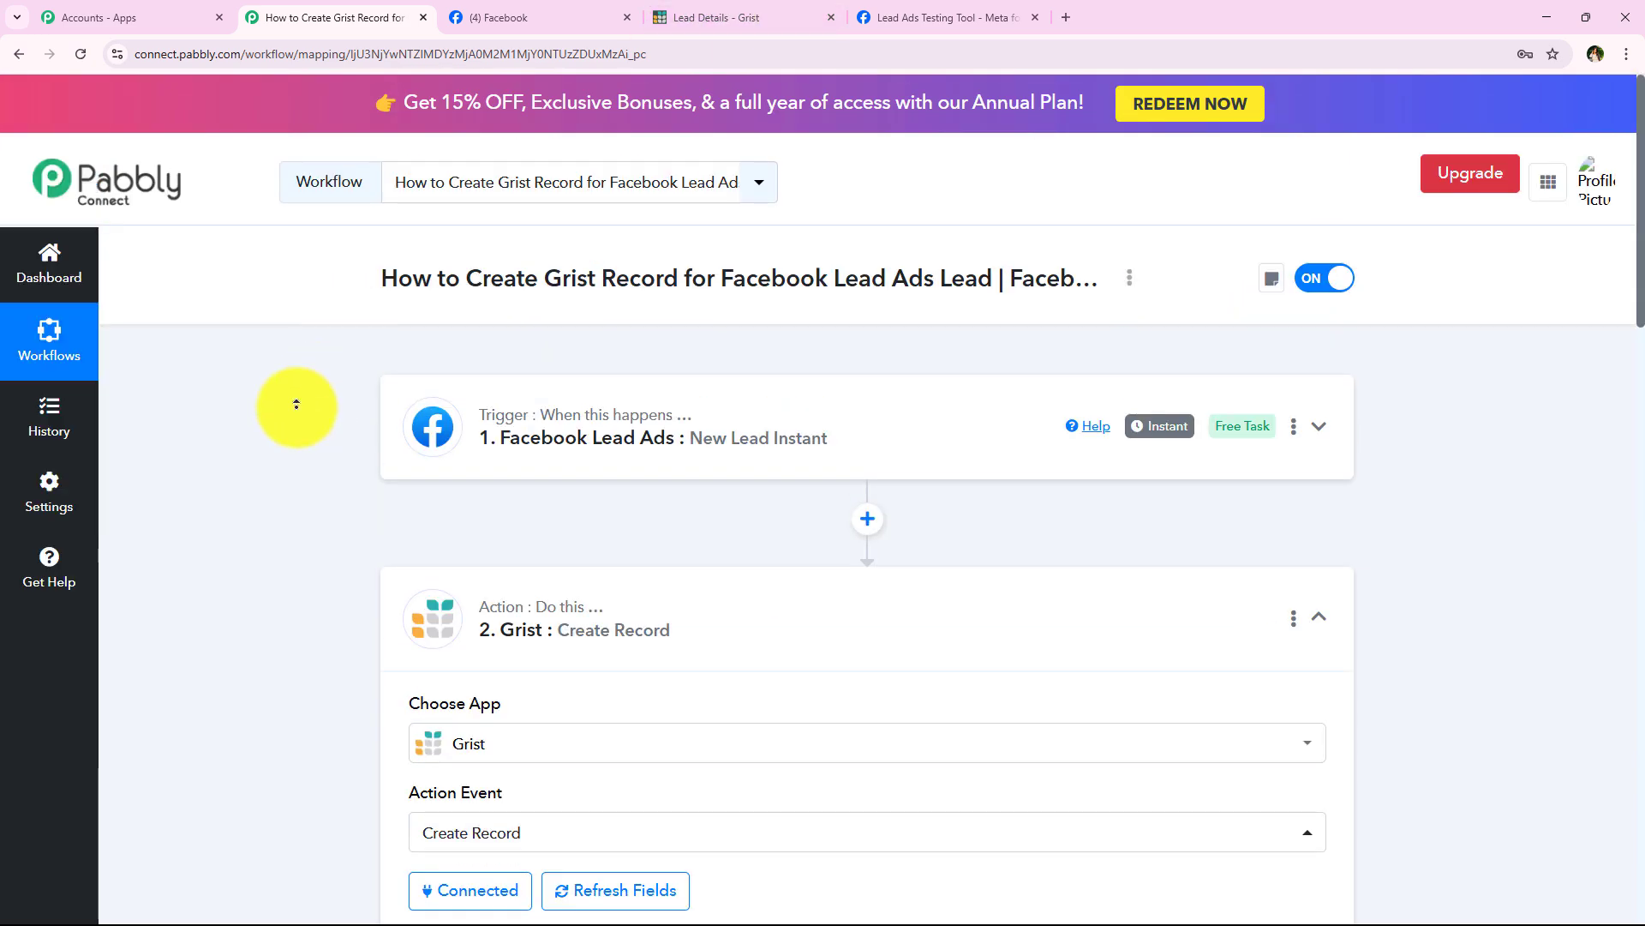
left_click(683, 624)
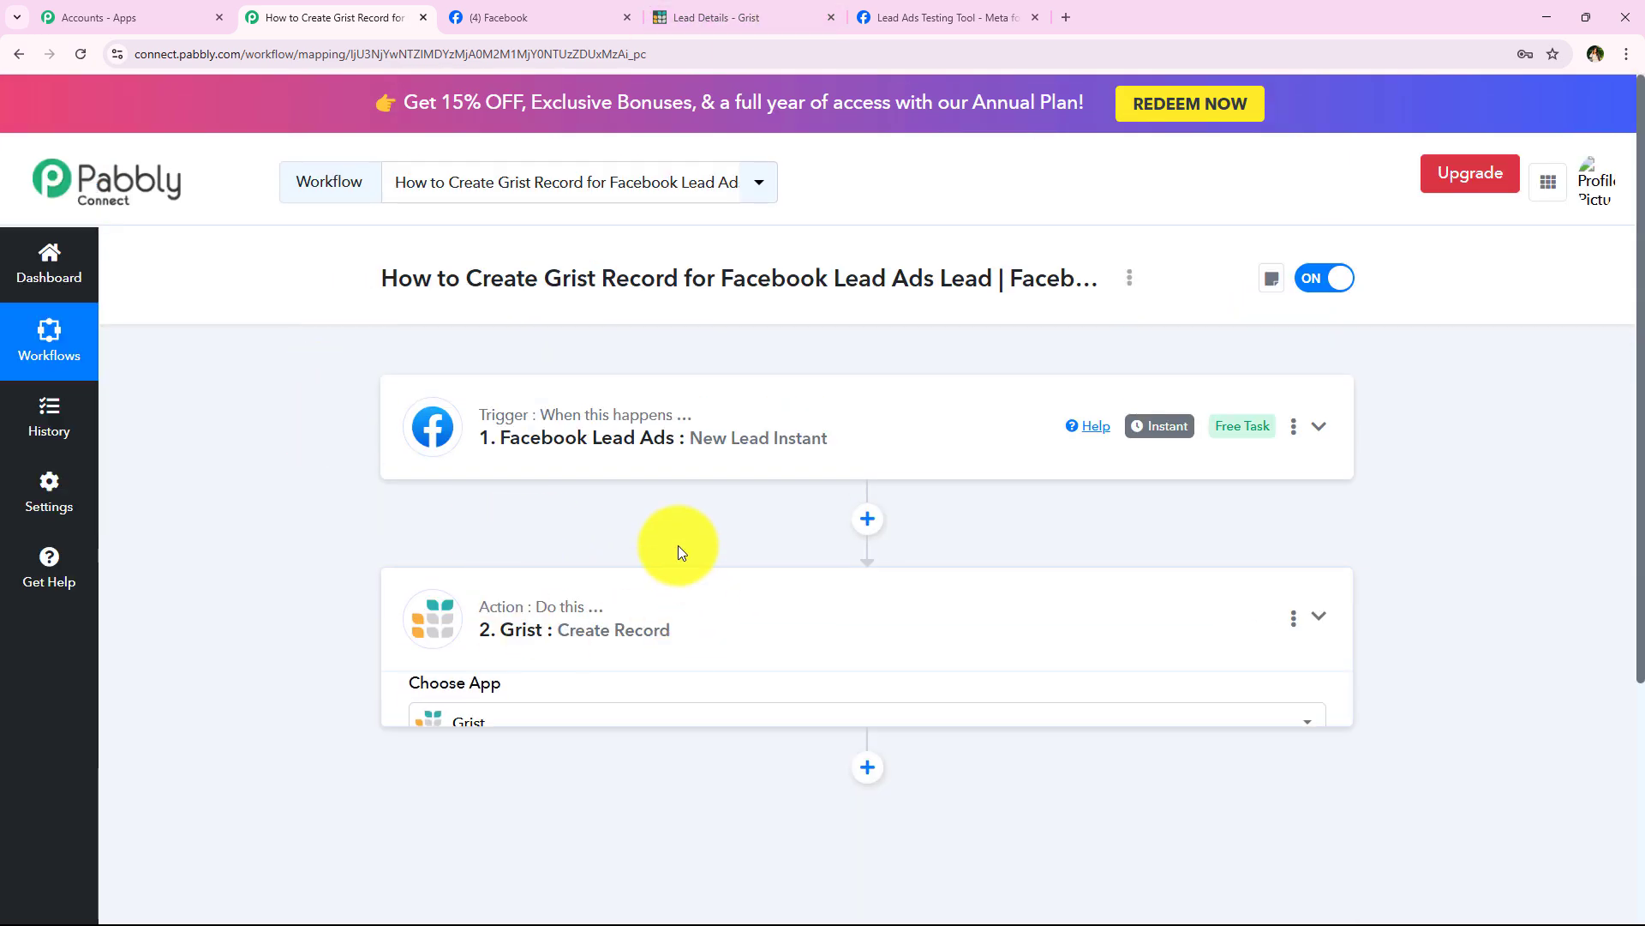
Step: Verify row 3's Demo Lead name, email, phone, company and property in Grist, then return to Pabbly
left_click(742, 10)
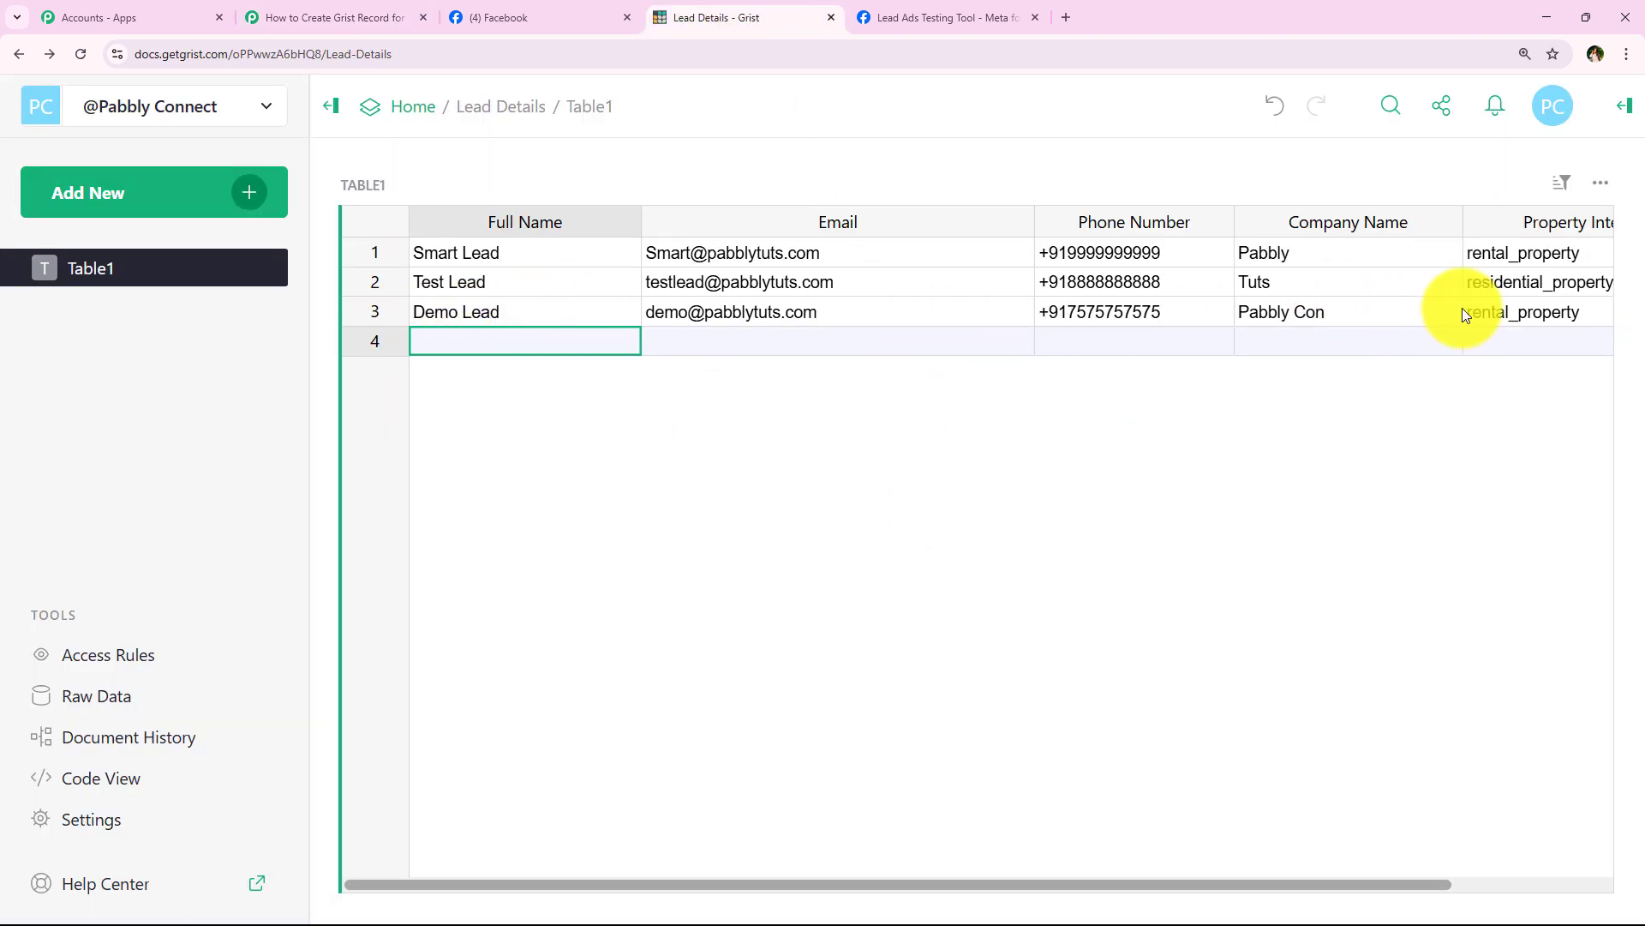
left_click(549, 313)
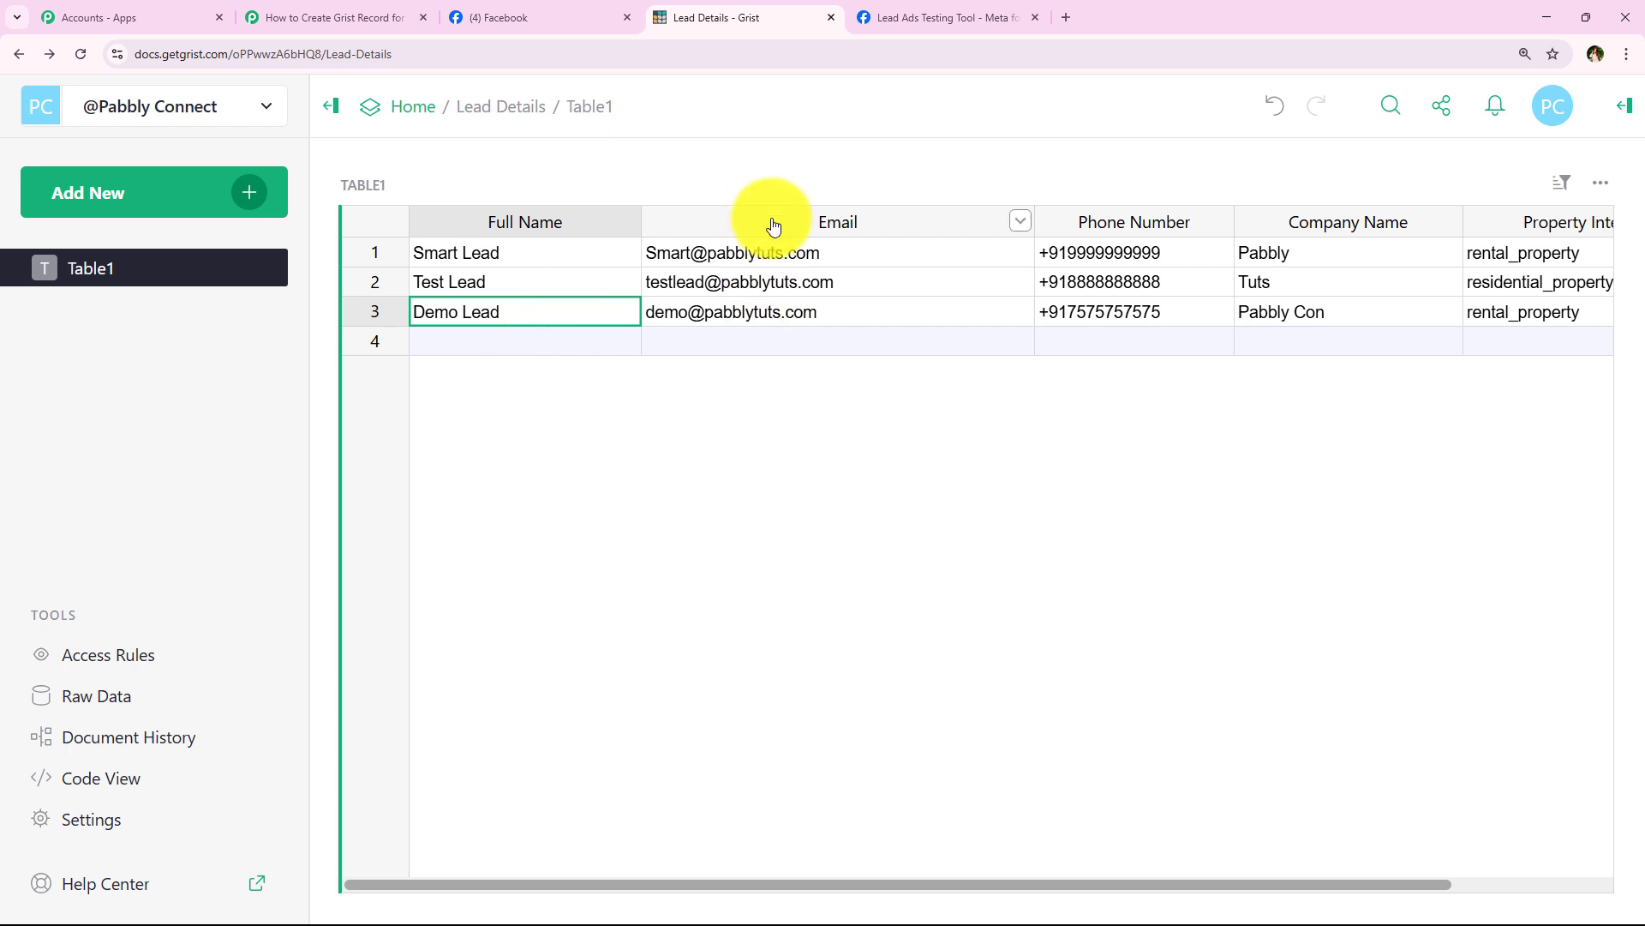
left_click(788, 321)
left_click(1085, 321)
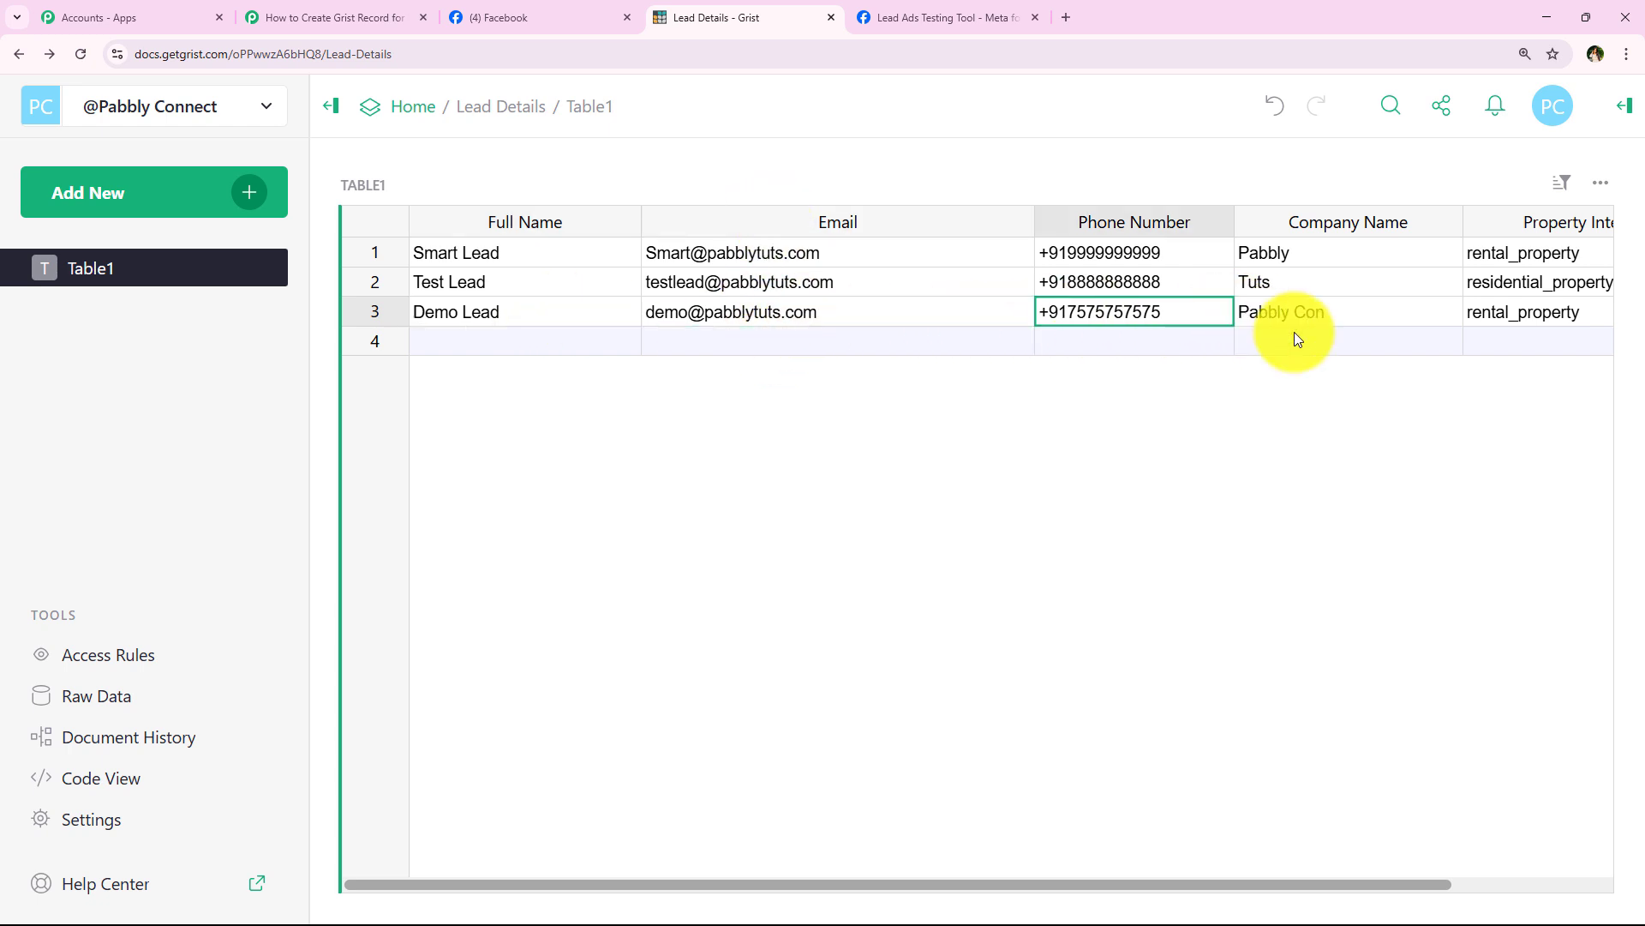
left_click(1243, 319)
left_click(1514, 311)
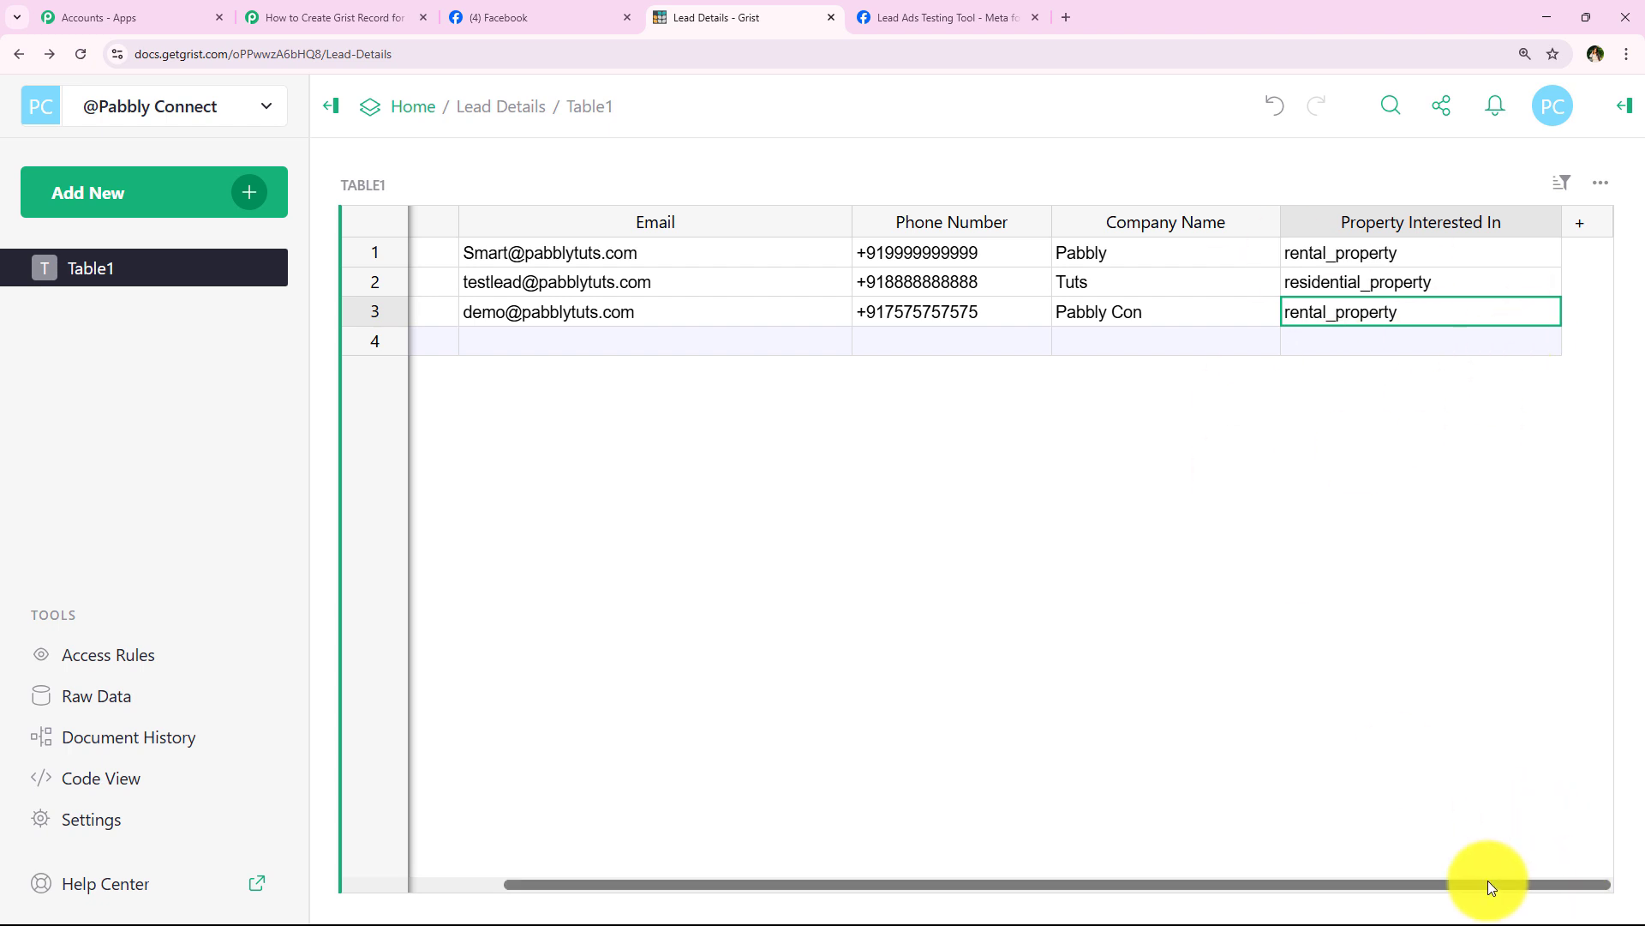
left_click_drag(1488, 881, 1177, 851)
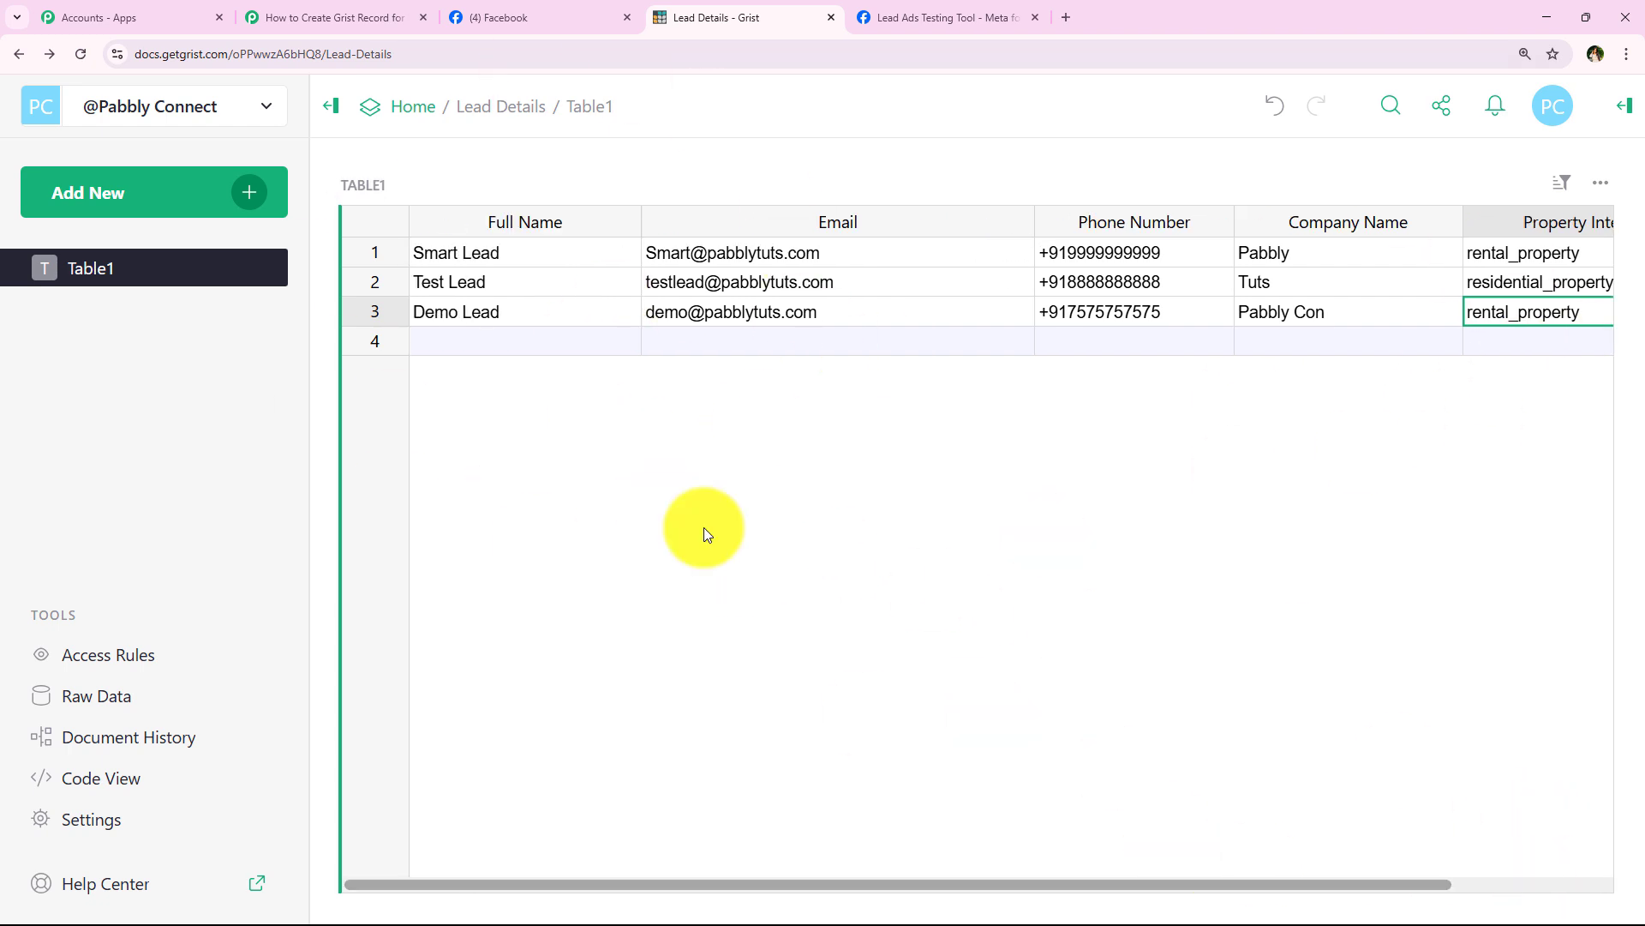
left_click(334, 17)
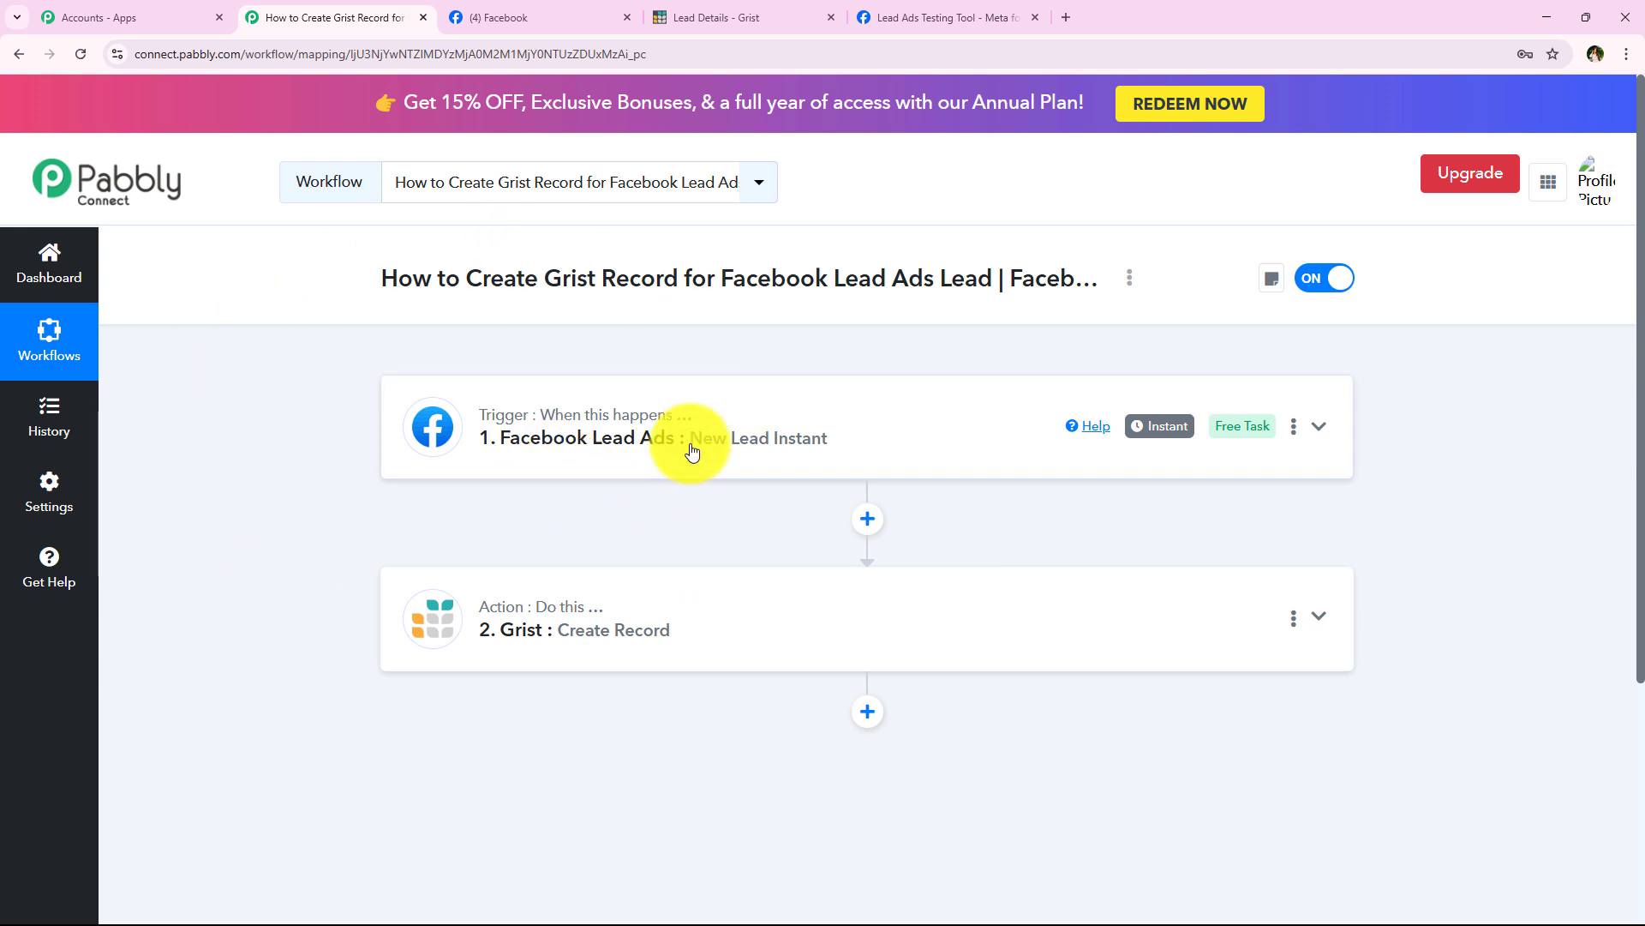
left_click_drag(692, 450, 500, 445)
left_click(502, 446)
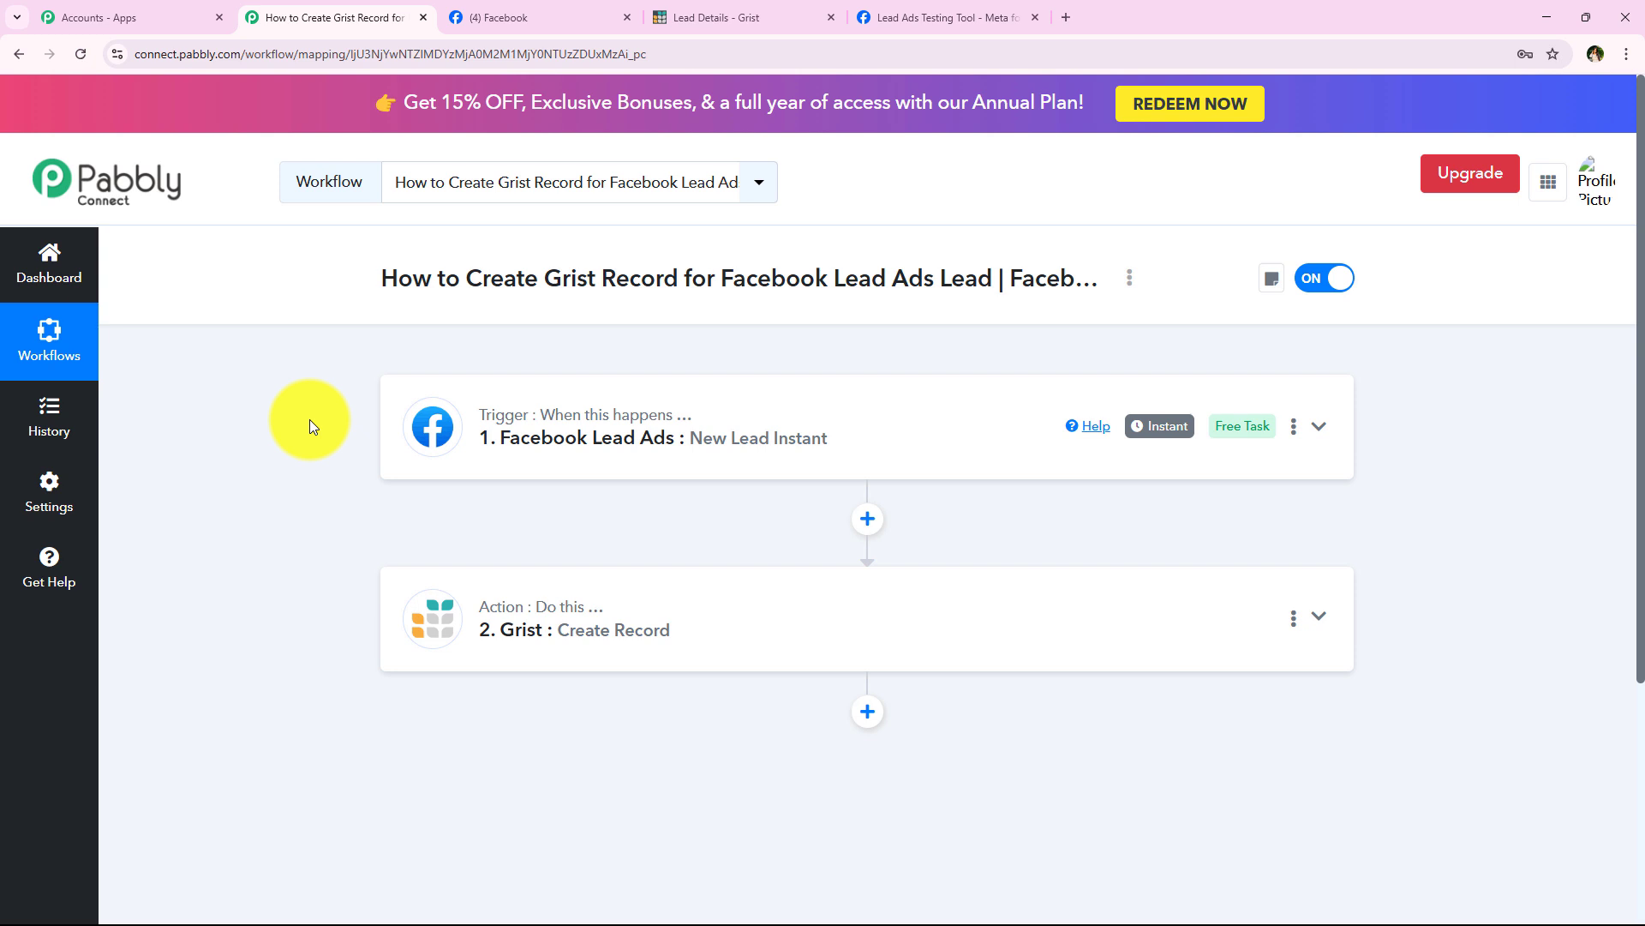